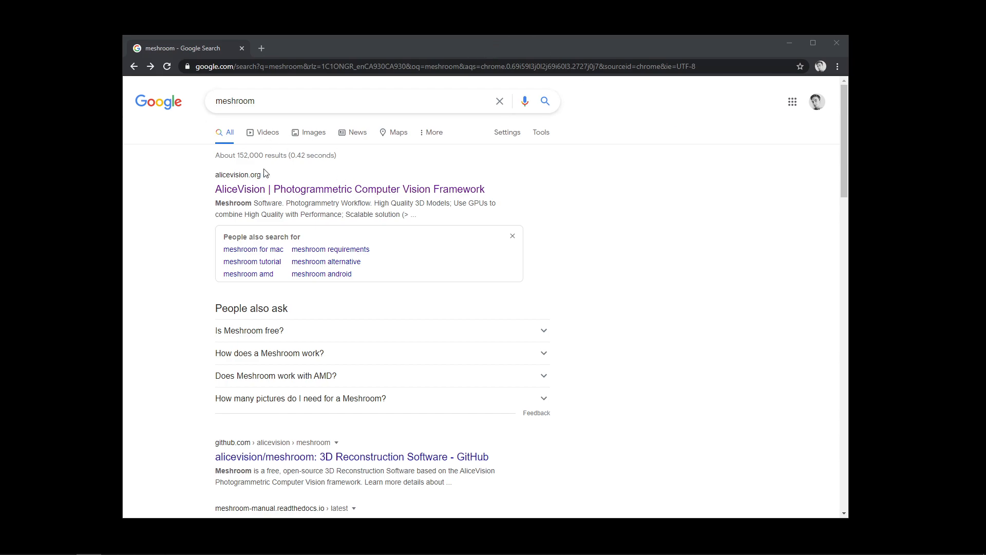
Step: Open the AliceVision result for meshroom, view the site's Meshroom download section, and close the browser
{"action": "left_click_drag", "start_coordinate": [280, 103], "coordinate": [222, 102]}
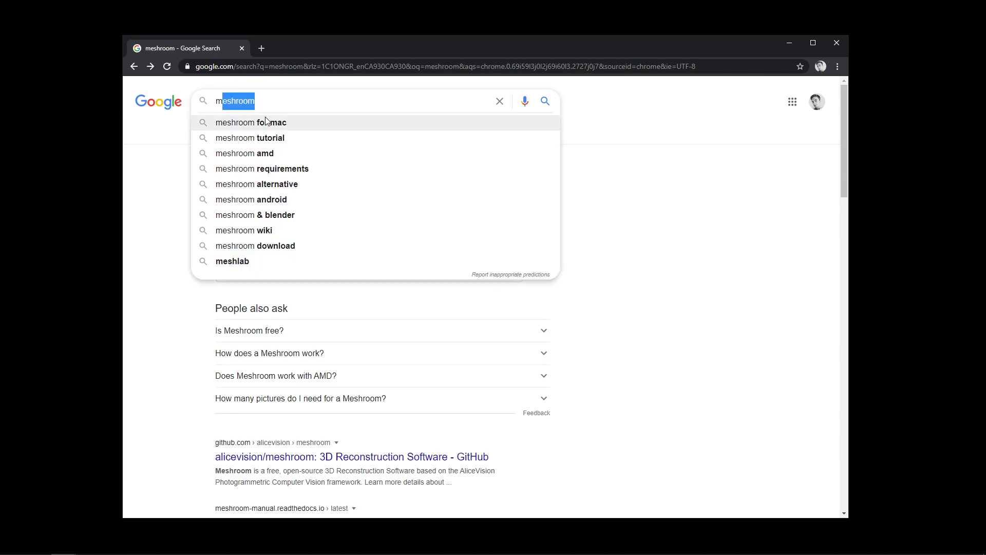
{"action": "left_click", "coordinate": [159, 149]}
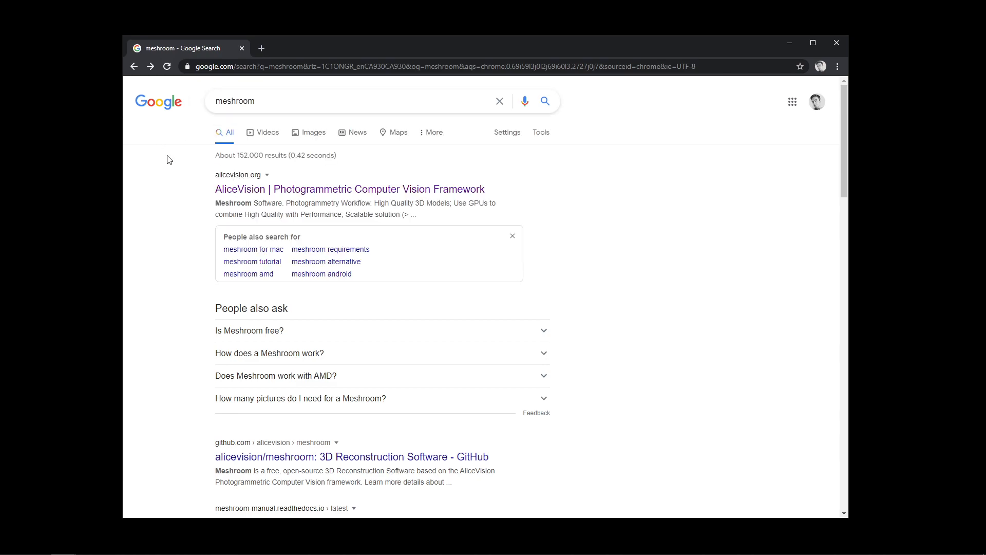
{"action": "middle_click", "coordinate": [308, 190]}
{"action": "left_click", "coordinate": [294, 50]}
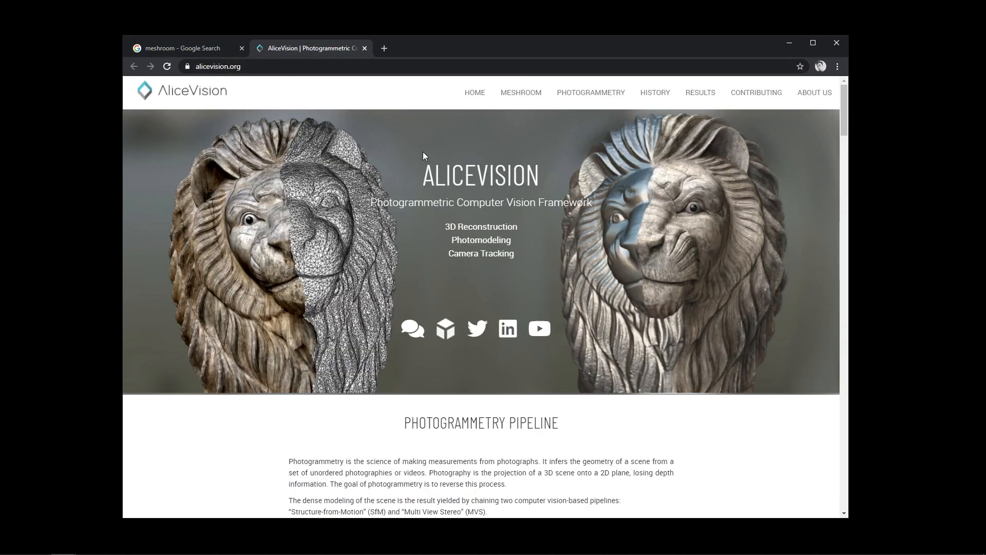
{"action": "left_click", "coordinate": [519, 93]}
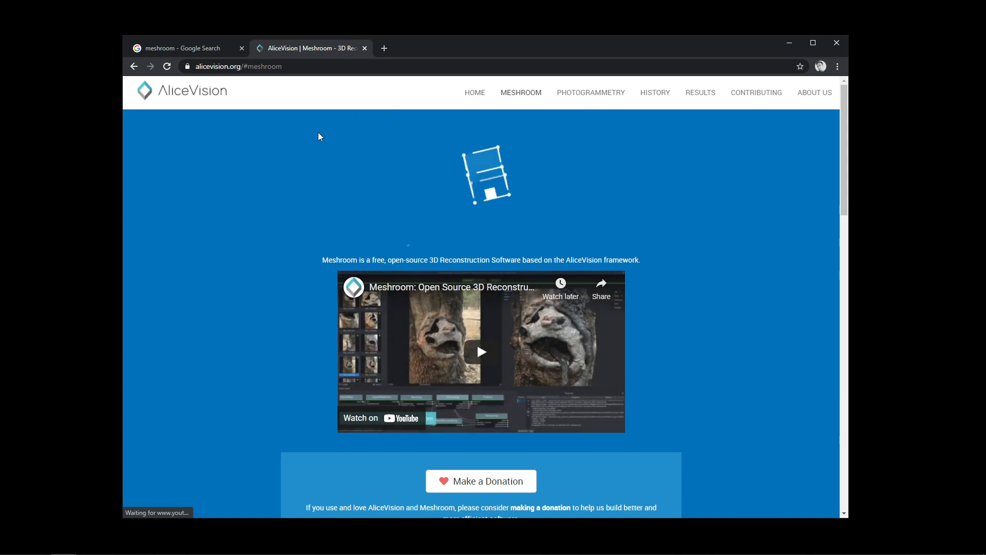
{"action": "scroll", "coordinate": [239, 160], "scroll_direction": "down", "scroll_amount": 5}
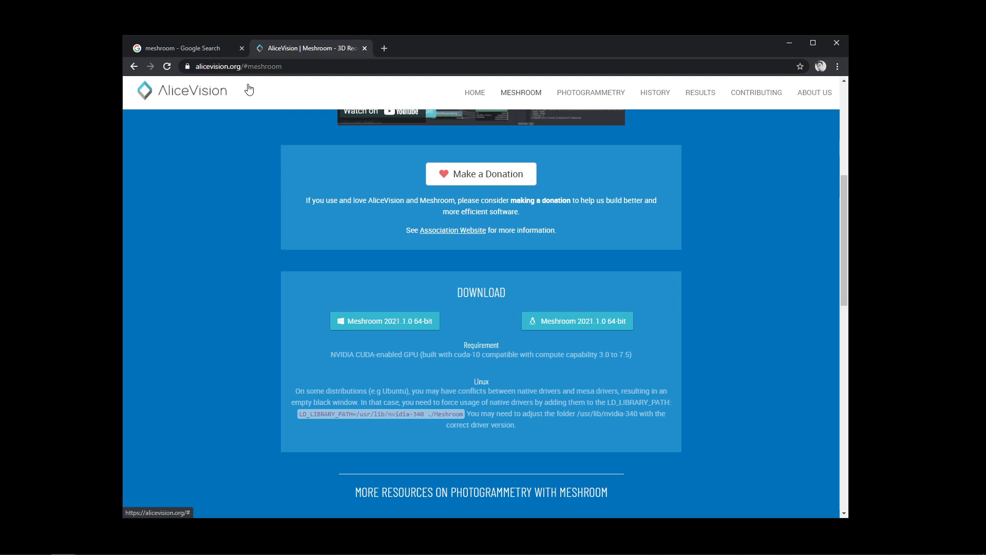
{"action": "left_click", "coordinate": [837, 45]}
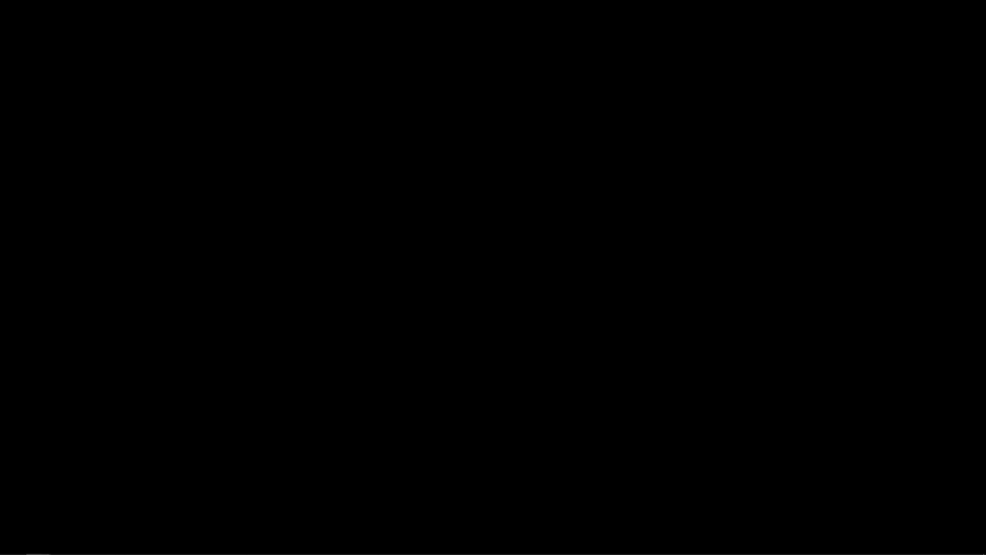
Step: Bring the Photoset folder window fully into view and size it to show all the photo thumbnails
{"action": "left_click_drag", "start_coordinate": [985, 69], "coordinate": [480, 68]}
{"action": "left_click_drag", "start_coordinate": [732, 385], "coordinate": [868, 471]}
{"action": "left_click_drag", "start_coordinate": [685, 65], "coordinate": [613, 53]}
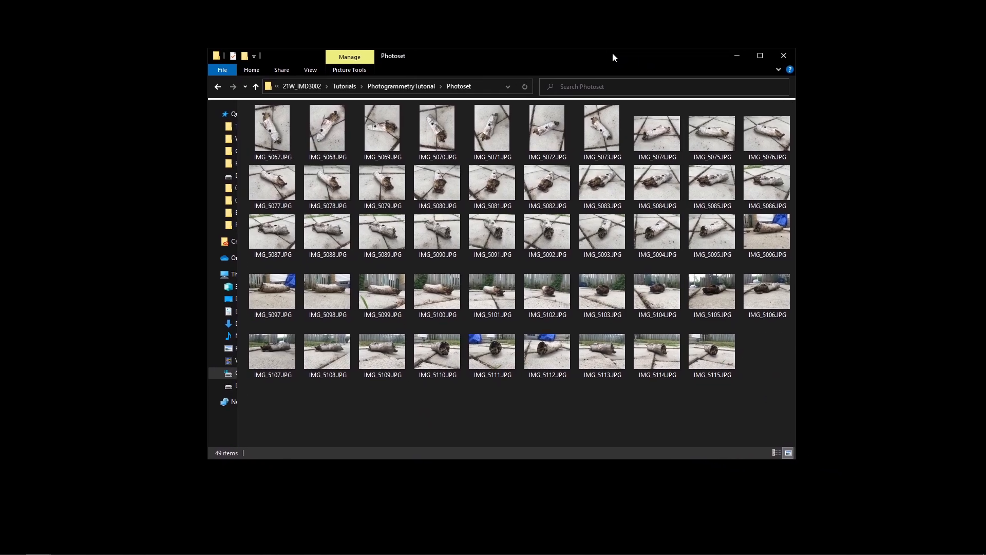
Step: Open IMG_5067.JPG from the Photoset folder in the Photos viewer and fit the viewer window on screen
{"action": "left_click", "coordinate": [265, 134]}
{"action": "double_click", "coordinate": [265, 133]}
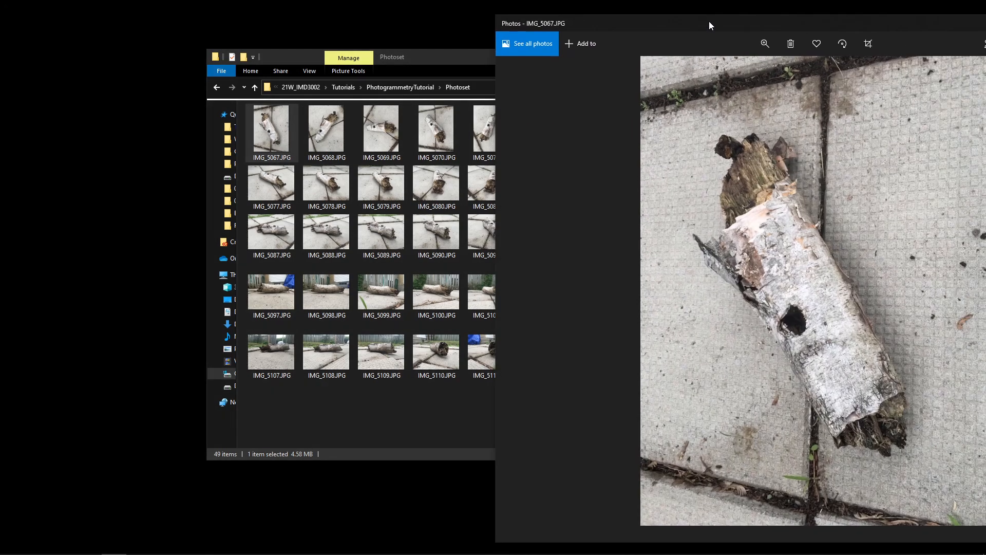
{"action": "left_click_drag", "start_coordinate": [709, 21], "coordinate": [513, 31]}
{"action": "left_click_drag", "start_coordinate": [938, 443], "coordinate": [950, 520]}
{"action": "left_click_drag", "start_coordinate": [695, 29], "coordinate": [677, 23]}
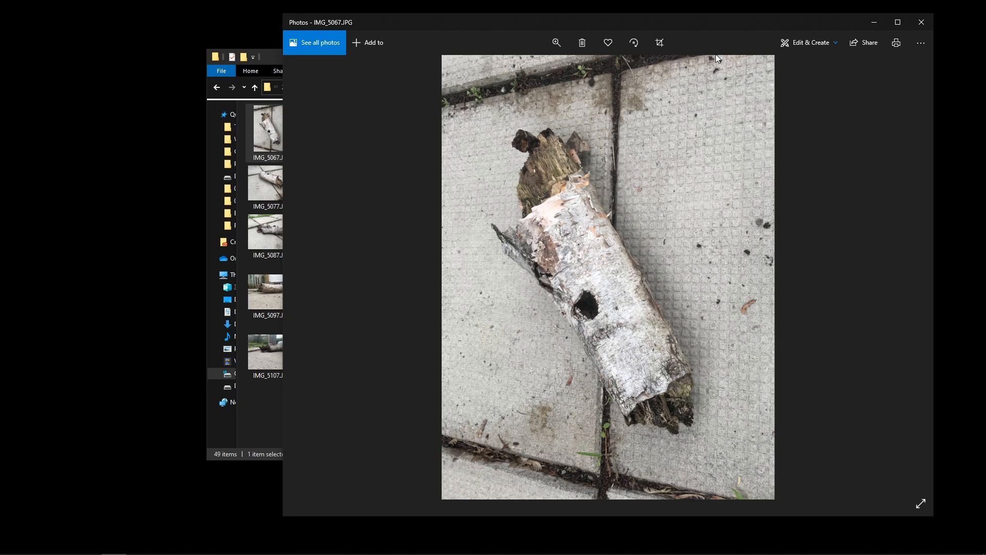
Step: Examine the top-down and mid-height photos of the log in sequence, from IMG_5067.JPG to IMG_5094.JPG
{"action": "key", "text": "Right"}
{"action": "key", "text": "Right"}
{"action": "key", "text": "Right"}
{"action": "key", "text": "Right"}
{"action": "key", "text": "Right"}
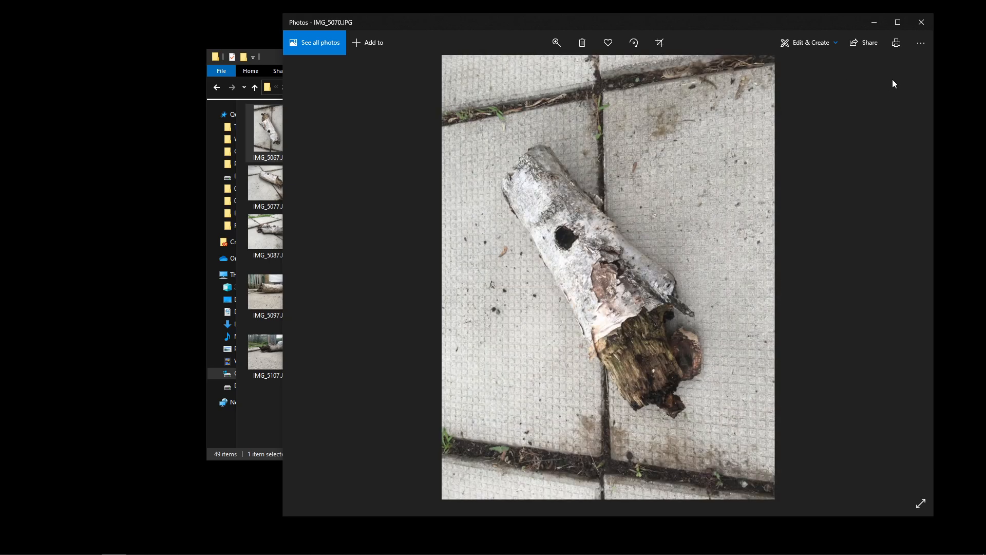
{"action": "key", "text": "Right"}
{"action": "key", "text": "Right"}
{"action": "key", "text": "Right"}
{"action": "key", "text": "Right"}
{"action": "key", "text": "Right"}
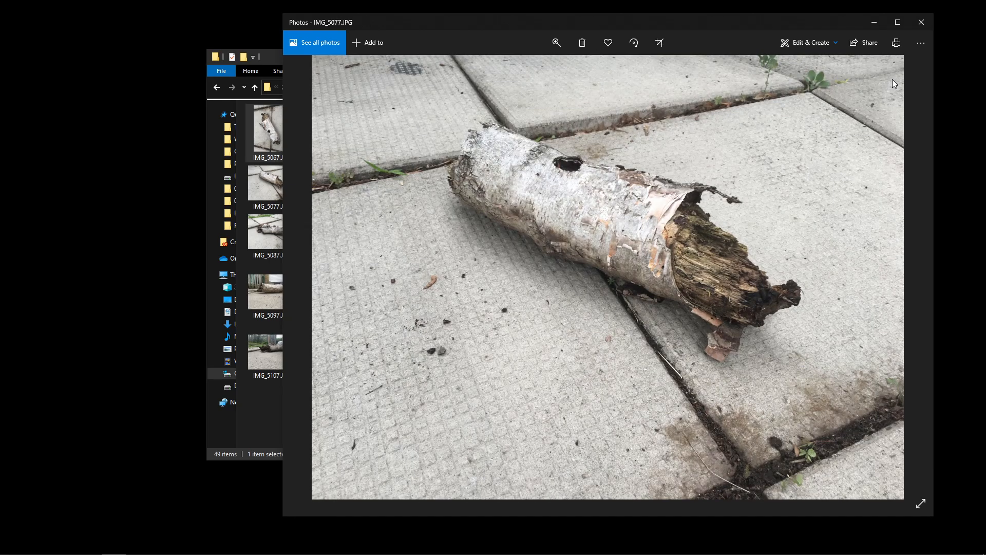
{"action": "key", "text": "Right"}
{"action": "key", "text": "Right"}
{"action": "key", "text": "Right"}
{"action": "key", "text": "Right"}
{"action": "key", "text": "Right"}
{"action": "key", "text": "Right"}
{"action": "key", "text": "Right"}
{"action": "key", "text": "Right"}
{"action": "key", "text": "Right"}
{"action": "key", "text": "Right"}
{"action": "key", "text": "Right"}
{"action": "key", "text": "Right"}
{"action": "key", "text": "Right"}
{"action": "key", "text": "Right"}
{"action": "key", "text": "Right"}
{"action": "key", "text": "Right"}
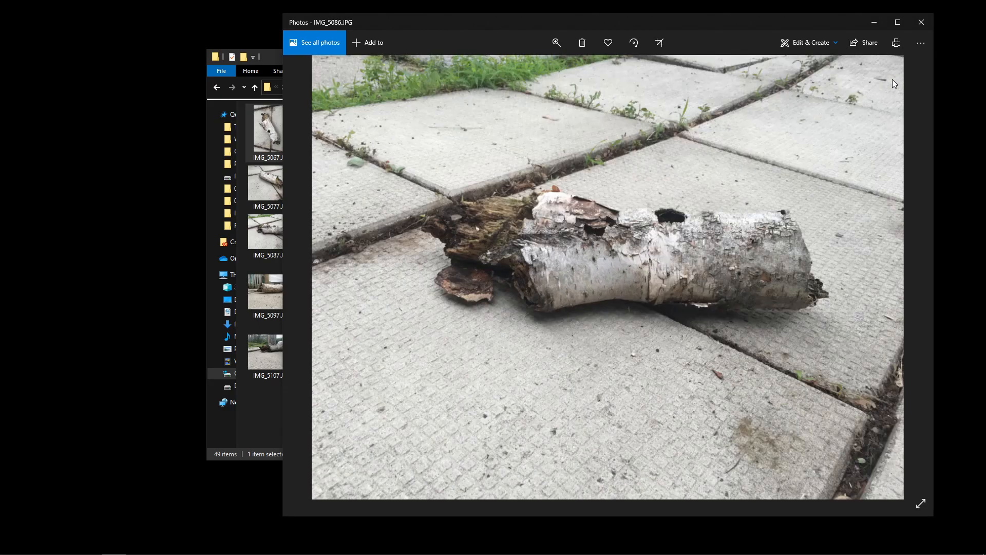
{"action": "key", "text": "Right"}
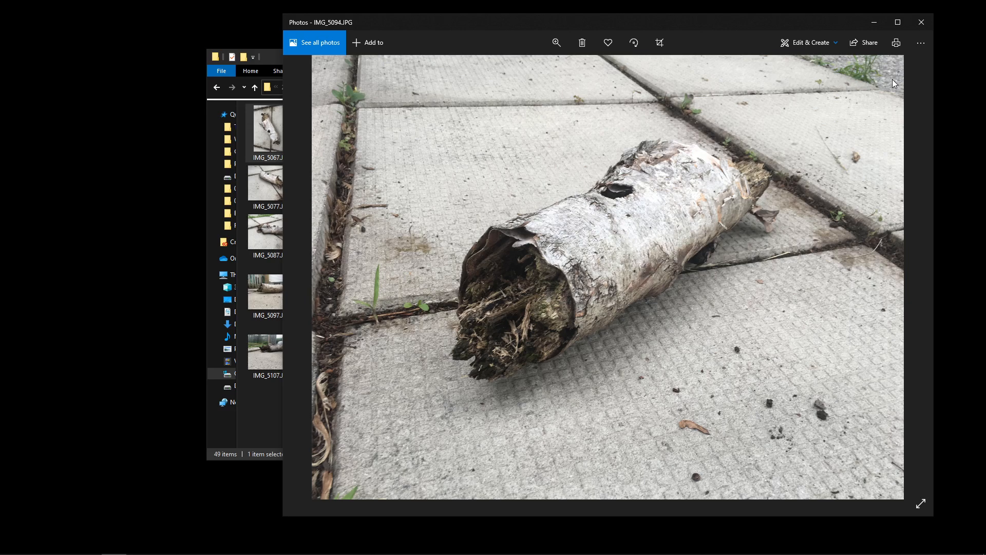
Step: Examine the low-angle photos taken around the log, continuing from IMG_5094.JPG through IMG_5113.JPG and rechecking neighbouring shots
{"action": "key", "text": "Right"}
{"action": "key", "text": "Right"}
{"action": "key", "text": "Right"}
{"action": "key", "text": "Right"}
{"action": "key", "text": "Right"}
{"action": "key", "text": "Right"}
{"action": "key", "text": "Right"}
{"action": "key", "text": "Right"}
{"action": "key", "text": "Right"}
{"action": "key", "text": "Left"}
{"action": "key", "text": "Left"}
{"action": "key", "text": "Left"}
{"action": "key", "text": "Left"}
{"action": "key", "text": "Right"}
{"action": "key", "text": "Right"}
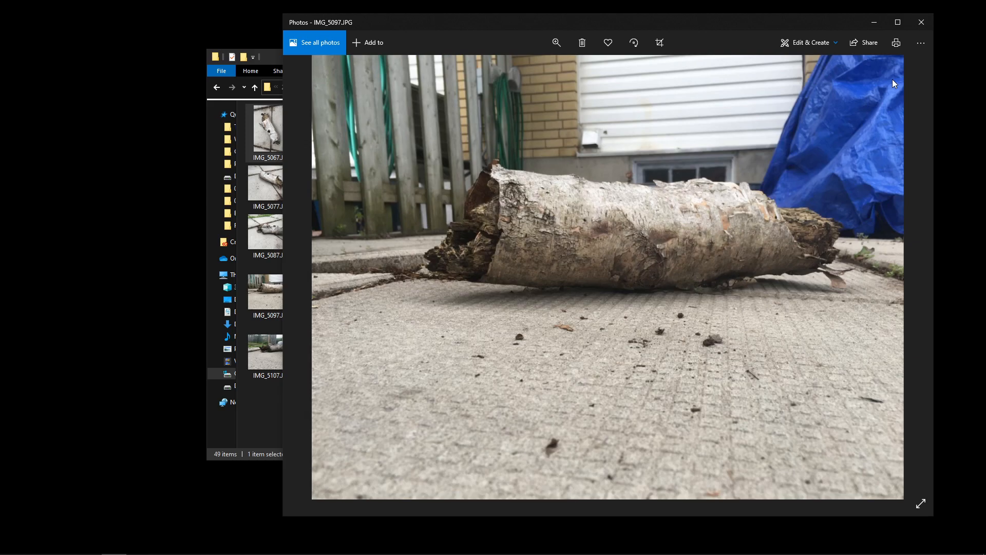
{"action": "key", "text": "Left"}
{"action": "key", "text": "Left"}
{"action": "key", "text": "Right"}
{"action": "key", "text": "Right"}
{"action": "key", "text": "Right"}
{"action": "key", "text": "Right"}
{"action": "key", "text": "Right"}
{"action": "key", "text": "Right"}
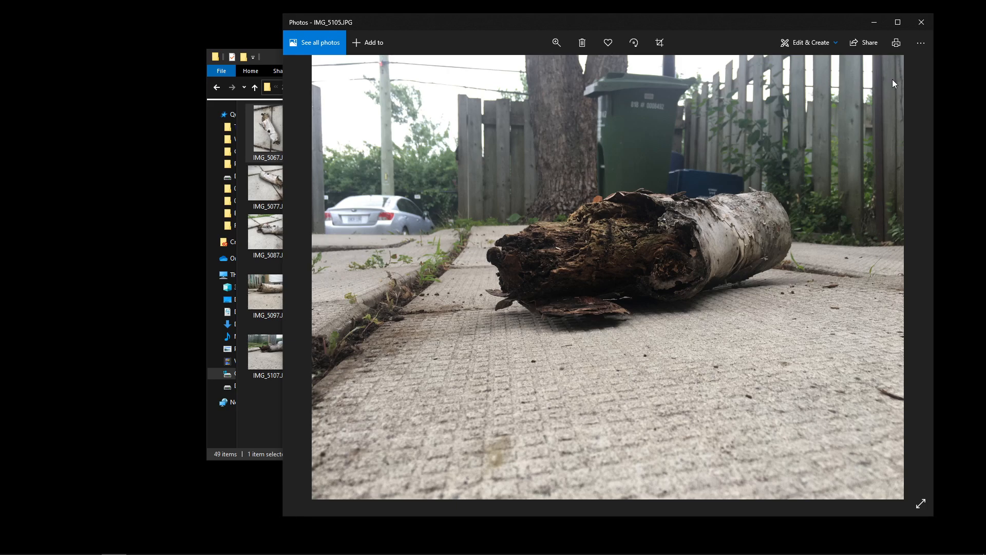
{"action": "key", "text": "Right"}
{"action": "key", "text": "Right"}
{"action": "key", "text": "Right"}
{"action": "key", "text": "Right"}
{"action": "key", "text": "Right"}
{"action": "key", "text": "Right"}
{"action": "key", "text": "Right"}
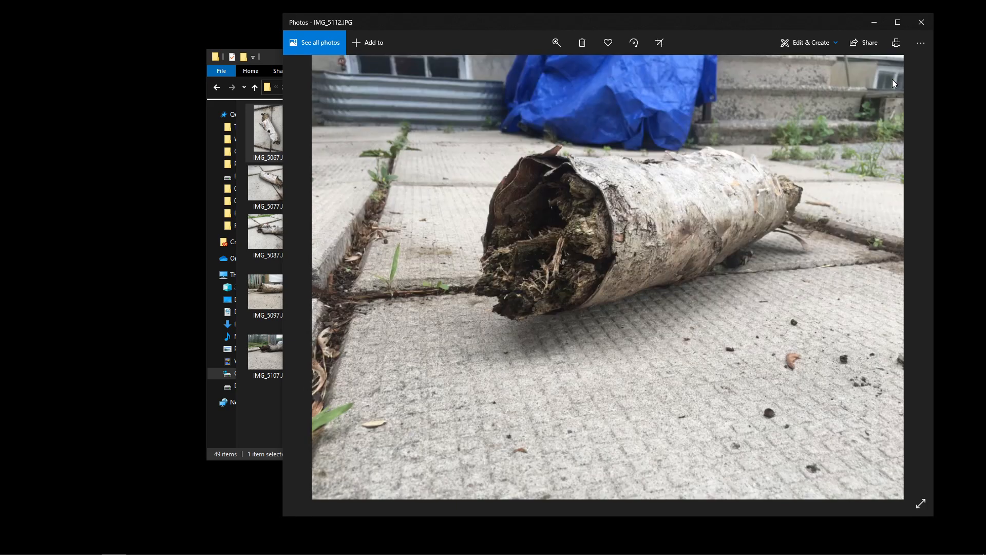
{"action": "key", "text": "Right"}
{"action": "key", "text": "Left"}
{"action": "key", "text": "Left"}
{"action": "key", "text": "Right"}
{"action": "key", "text": "Right"}
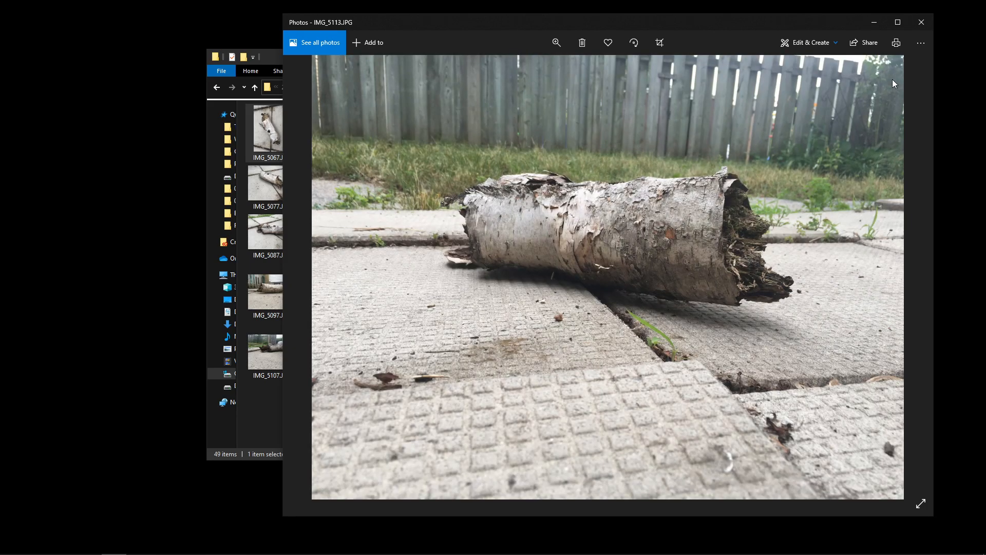
Step: Review the photo set in reverse order, from the low-angle shots back to the top-down shot IMG_5070.JPG
{"action": "key", "text": "Left"}
{"action": "key", "text": "Left"}
{"action": "key", "text": "Left"}
{"action": "key", "text": "Left"}
{"action": "key", "text": "Left"}
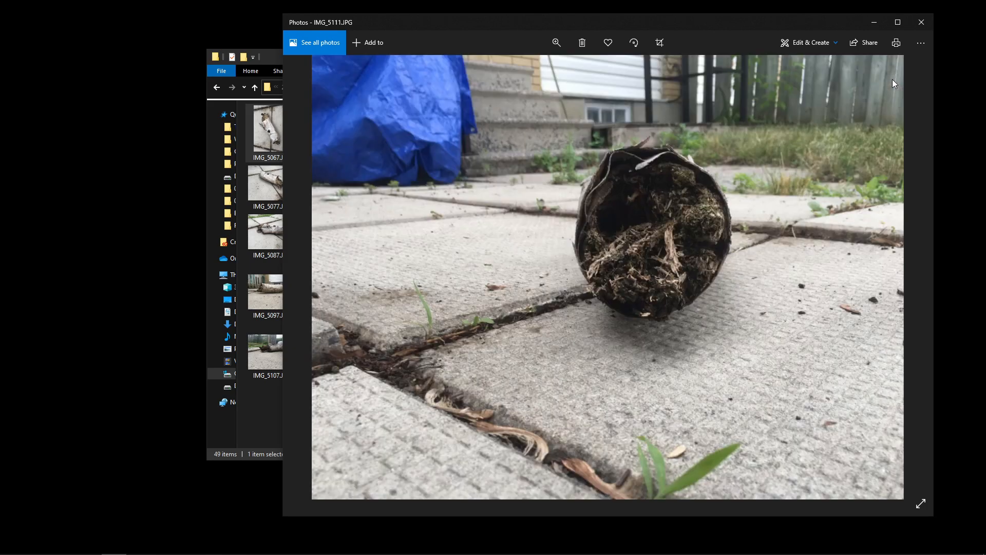
{"action": "key", "text": "Left"}
{"action": "key", "text": "Left"}
{"action": "key", "text": "Left"}
{"action": "key", "text": "Left"}
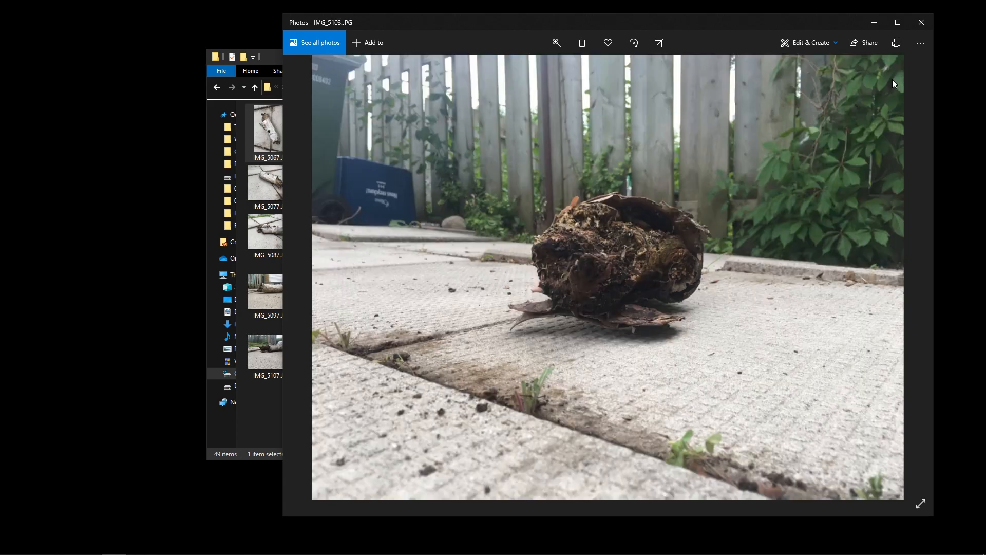
{"action": "key", "text": "Left"}
{"action": "key", "text": "Left"}
{"action": "key", "text": "Left"}
{"action": "key", "text": "Left"}
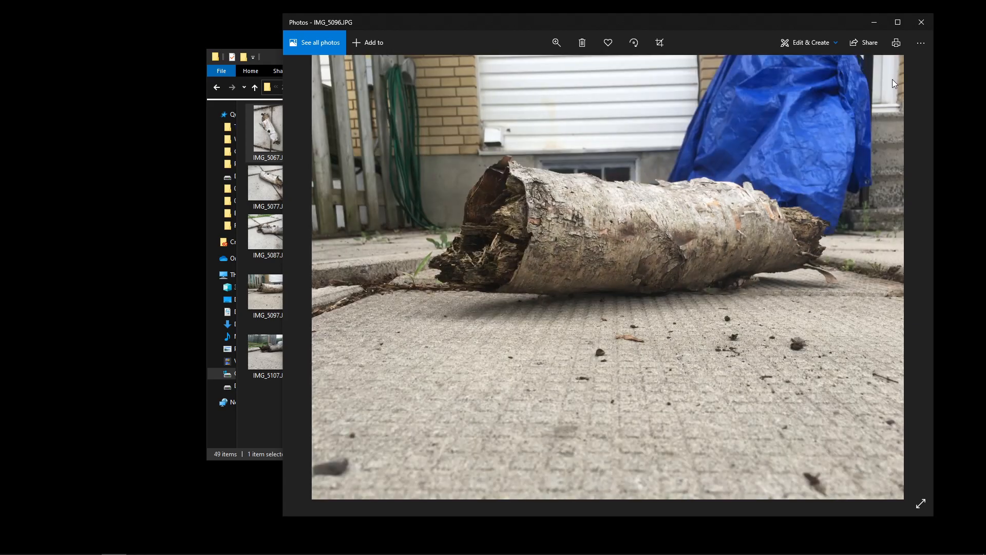
{"action": "key", "text": "Left"}
{"action": "key", "text": "Left"}
{"action": "key", "text": "Left"}
{"action": "key", "text": "Left"}
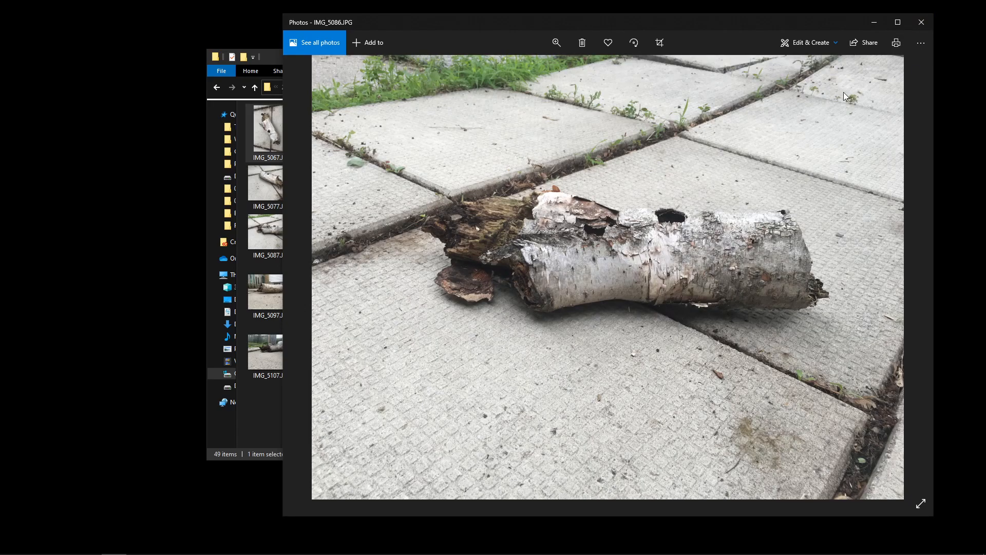
{"action": "key", "text": "Left"}
{"action": "key", "text": "Left"}
{"action": "key", "text": "Left"}
{"action": "key", "text": "Left"}
{"action": "key", "text": "Left"}
{"action": "key", "text": "Left"}
{"action": "key", "text": "Left"}
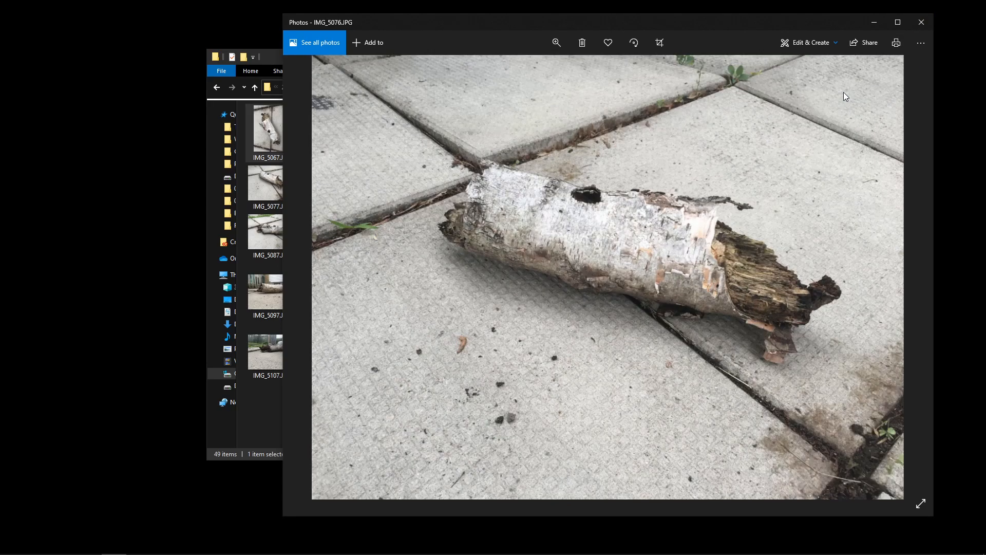
{"action": "key", "text": "Left"}
{"action": "key", "text": "Left"}
{"action": "key", "text": "Left"}
{"action": "key", "text": "Left"}
{"action": "key", "text": "Left"}
{"action": "key", "text": "Left"}
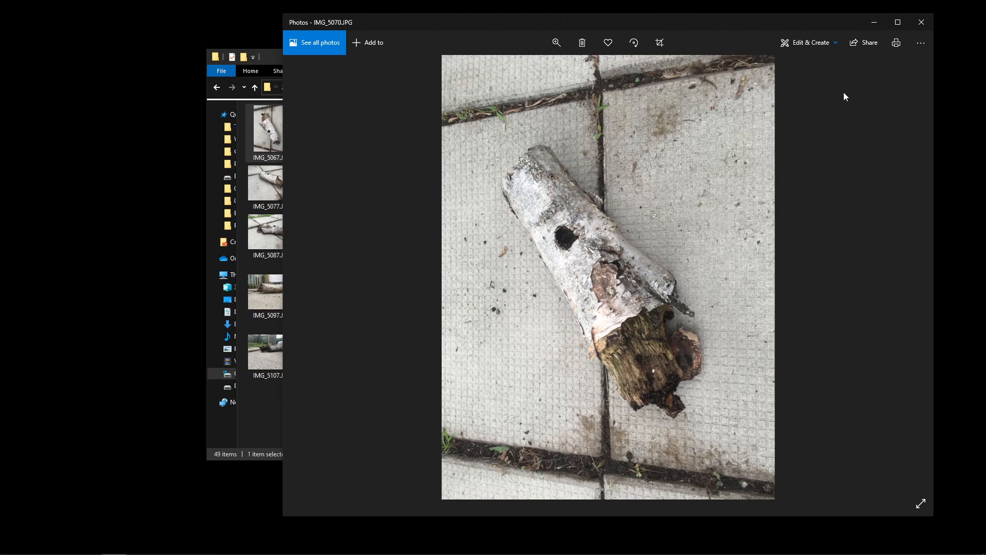
Step: Compare the camera angles of the top-down log photos between IMG_5069.JPG and IMG_5074.JPG, moving back and forth
{"action": "key", "text": "Right"}
{"action": "key", "text": "Right"}
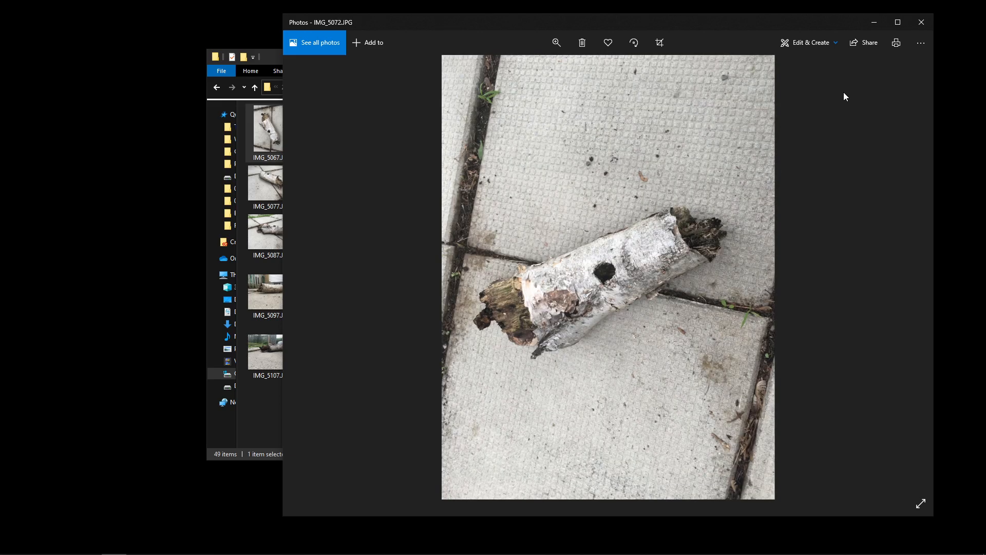
{"action": "key", "text": "Right"}
{"action": "key", "text": "Right"}
{"action": "key", "text": "Right"}
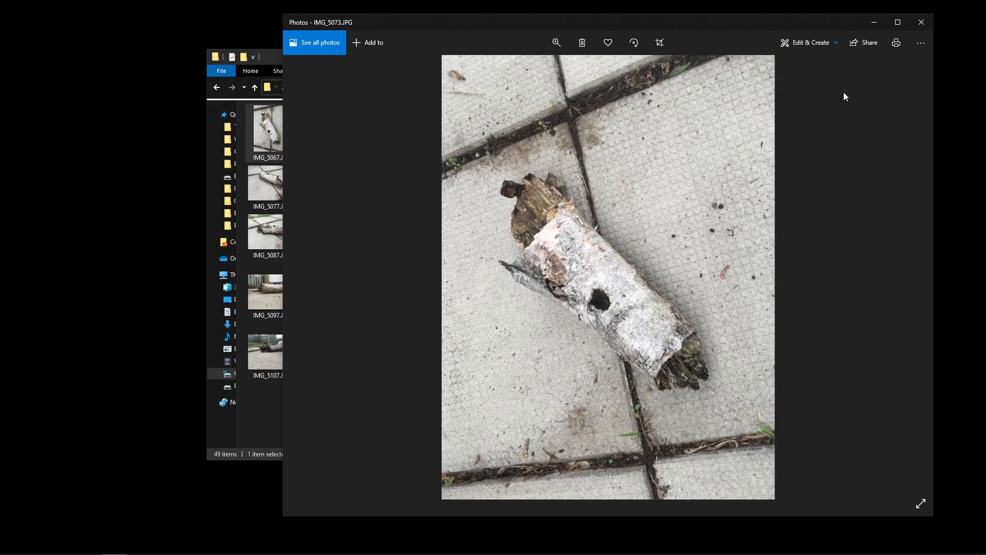
{"action": "key", "text": "Left"}
{"action": "key", "text": "Left"}
{"action": "key", "text": "Left"}
{"action": "key", "text": "Left"}
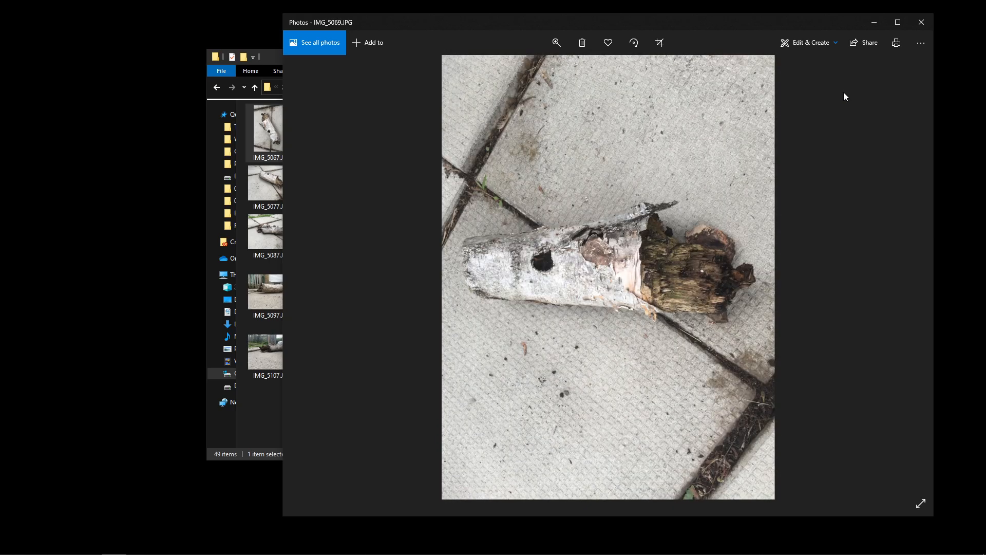
{"action": "key", "text": "Right"}
{"action": "key", "text": "Right"}
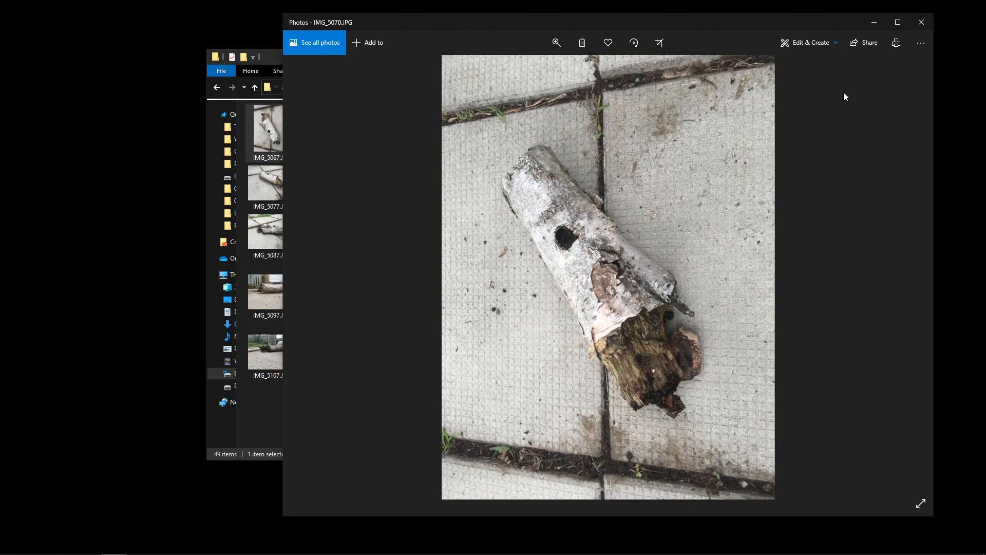
{"action": "key", "text": "Right"}
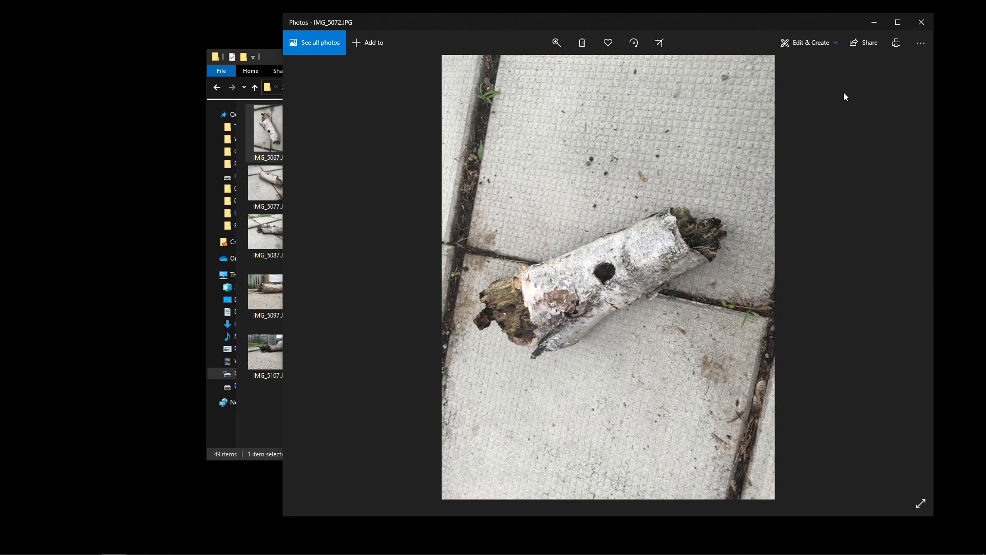
{"action": "key", "text": "Right"}
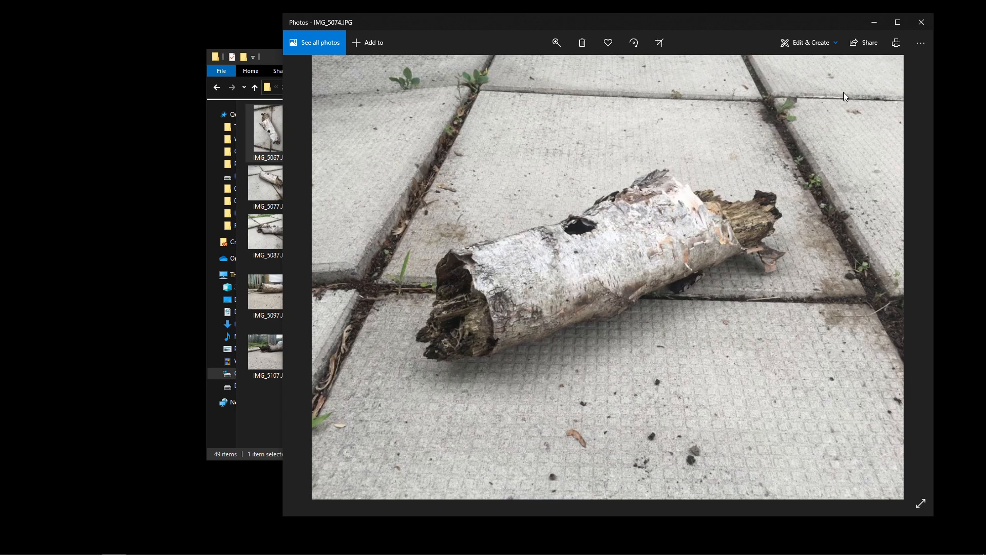
{"action": "key", "text": "Left"}
{"action": "key", "text": "Left"}
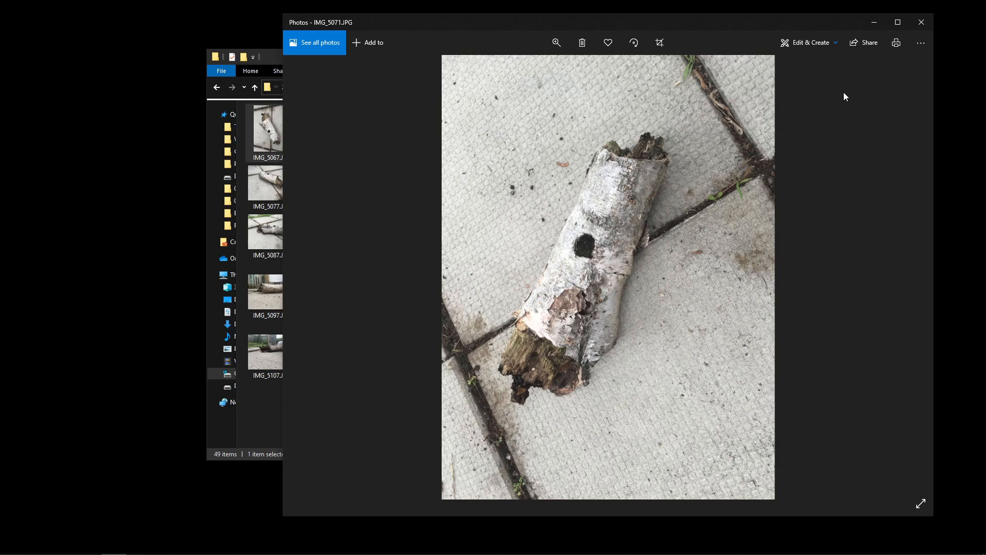
{"action": "key", "text": "Left"}
{"action": "key", "text": "Left"}
{"action": "key", "text": "Left"}
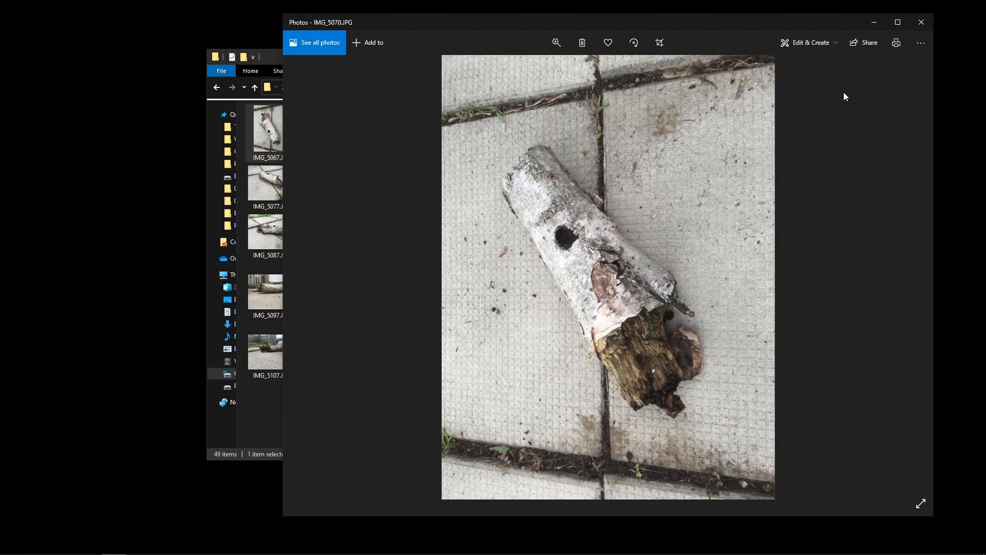
Step: Examine how the camera circles the log at mid-height by advancing from IMG_5070.JPG to IMG_5093.JPG
{"action": "key", "text": "Right"}
{"action": "key", "text": "Right"}
{"action": "key", "text": "Right"}
{"action": "key", "text": "Right"}
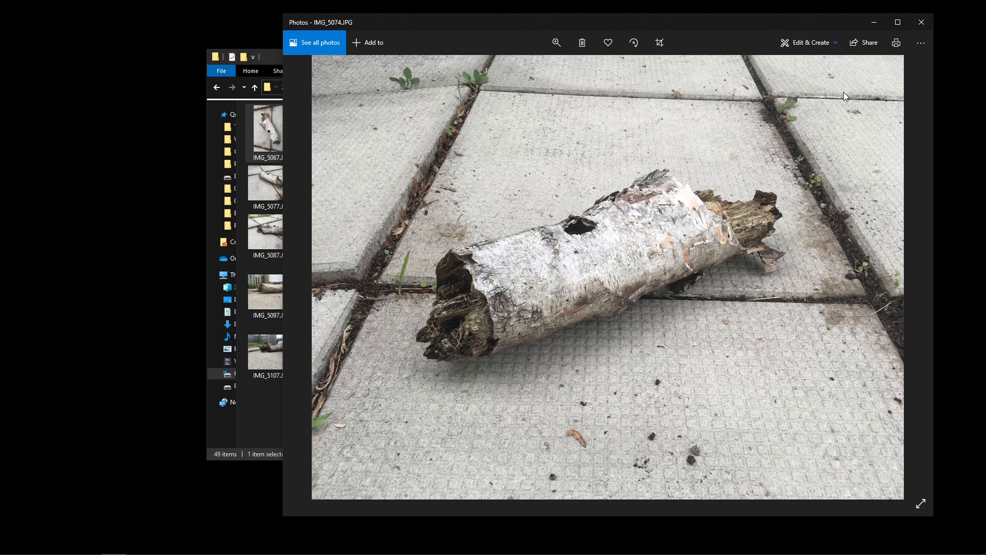
{"action": "key", "text": "Right"}
{"action": "key", "text": "Right"}
{"action": "key", "text": "Right"}
{"action": "key", "text": "Right"}
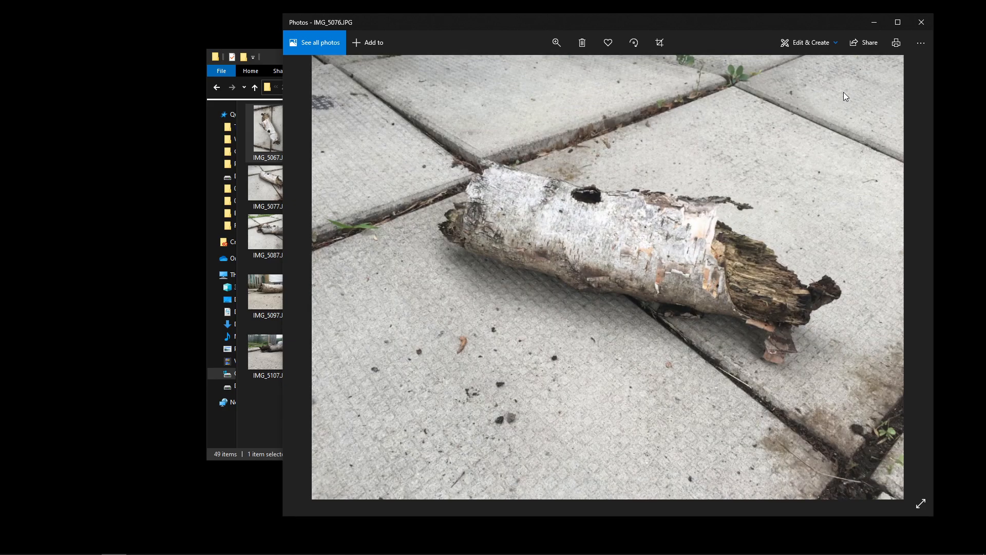
{"action": "key", "text": "Right"}
{"action": "key", "text": "Right"}
{"action": "key", "text": "Right"}
{"action": "key", "text": "Right"}
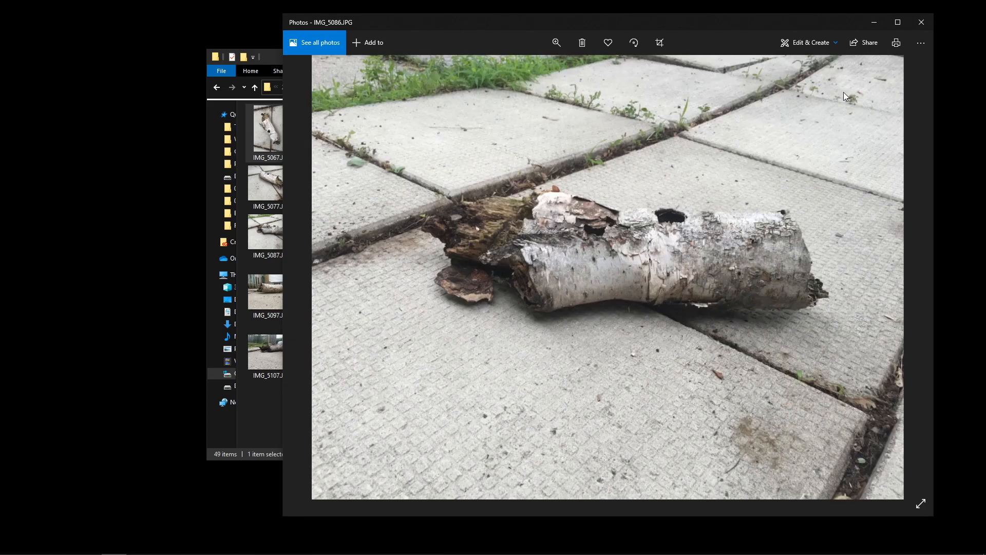
{"action": "key", "text": "Right"}
{"action": "key", "text": "Right"}
{"action": "key", "text": "Right"}
{"action": "key", "text": "Right"}
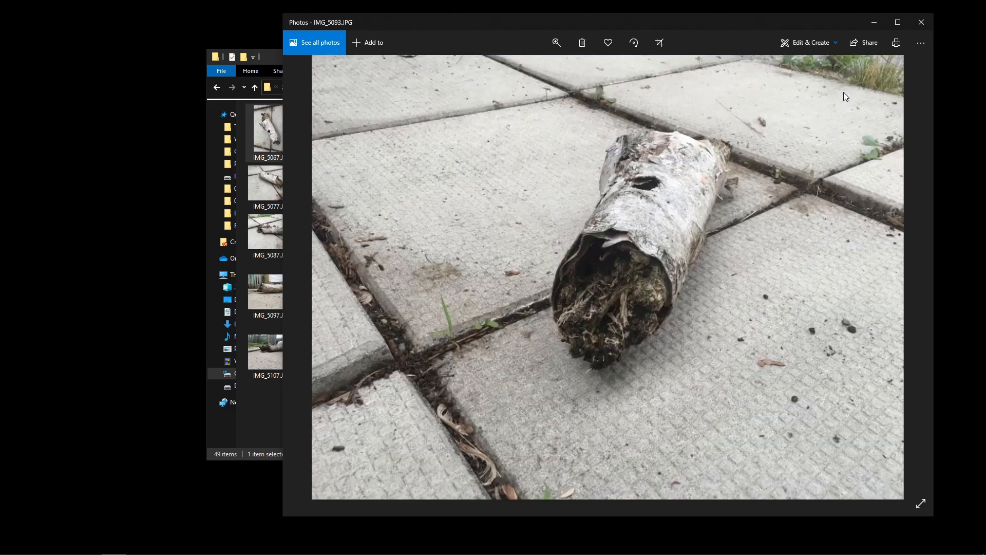
Step: Review the mid-height photos of the log in reverse order, from IMG_5094.JPG back to IMG_5084.JPG
{"action": "key", "text": "Left"}
{"action": "key", "text": "Left"}
{"action": "key", "text": "Left"}
{"action": "key", "text": "Left"}
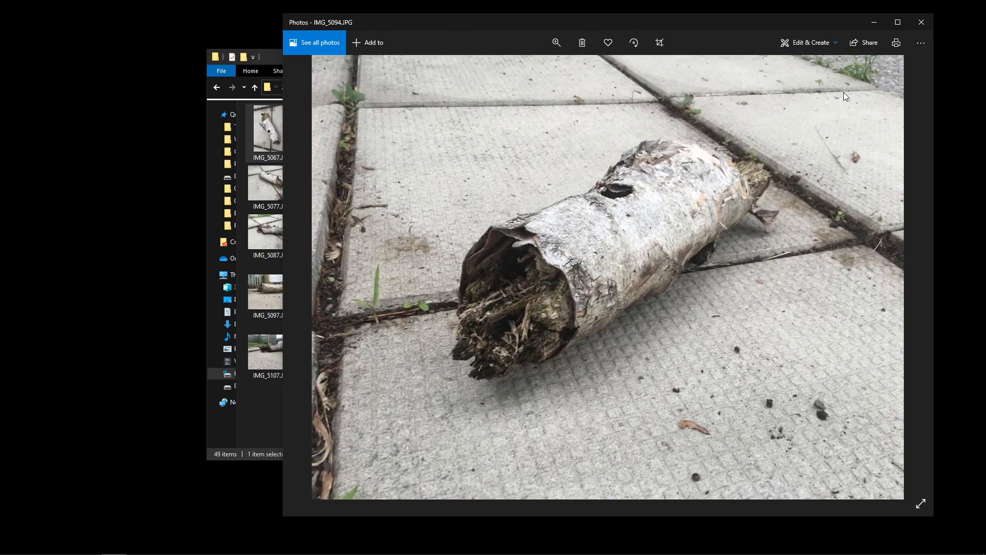
{"action": "key", "text": "Left"}
{"action": "key", "text": "Left"}
{"action": "key", "text": "Left"}
{"action": "key", "text": "Left"}
{"action": "key", "text": "Left"}
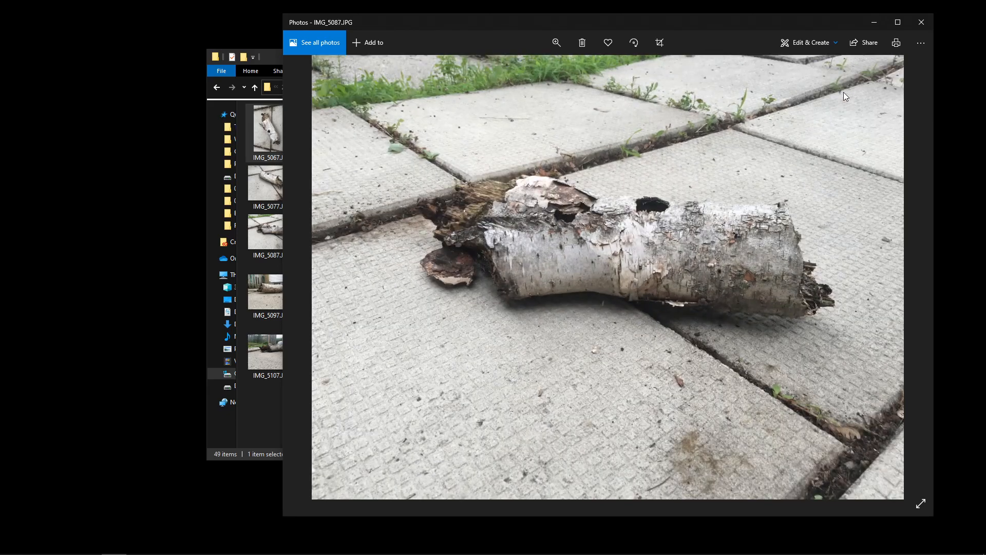
{"action": "key", "text": "Left"}
Step: Examine the mid-height photos around the log in forward order, from IMG_5084.JPG up to IMG_5095.JPG
{"action": "key", "text": "Right"}
{"action": "key", "text": "Right"}
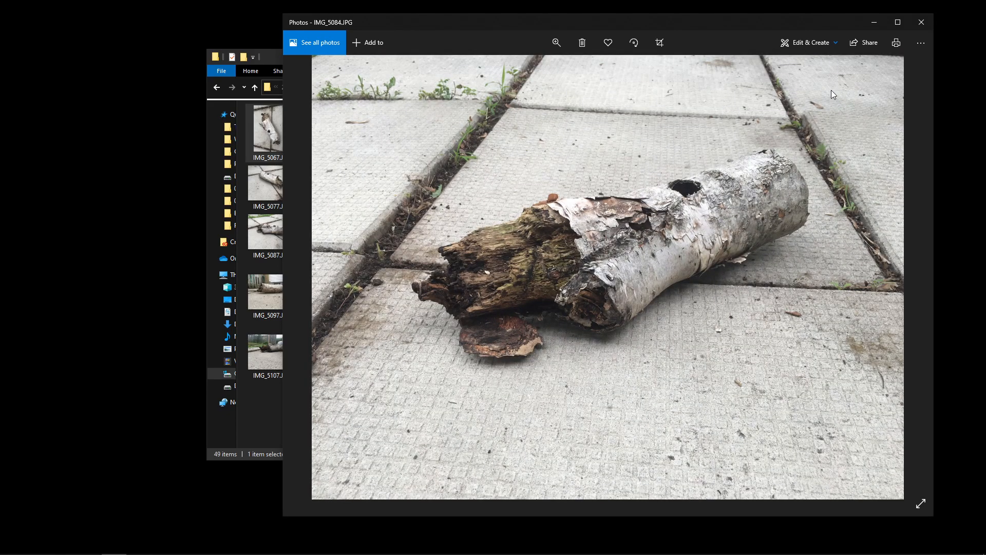
{"action": "key", "text": "Right"}
{"action": "key", "text": "Right"}
{"action": "key", "text": "Right"}
{"action": "key", "text": "Right"}
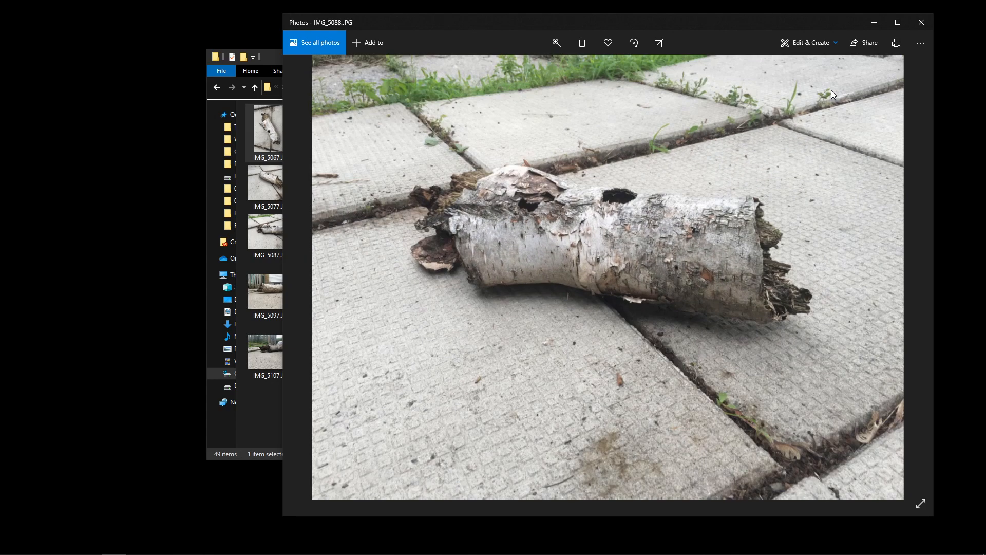
{"action": "key", "text": "Right"}
{"action": "key", "text": "Right"}
{"action": "key", "text": "Right"}
{"action": "key", "text": "Right"}
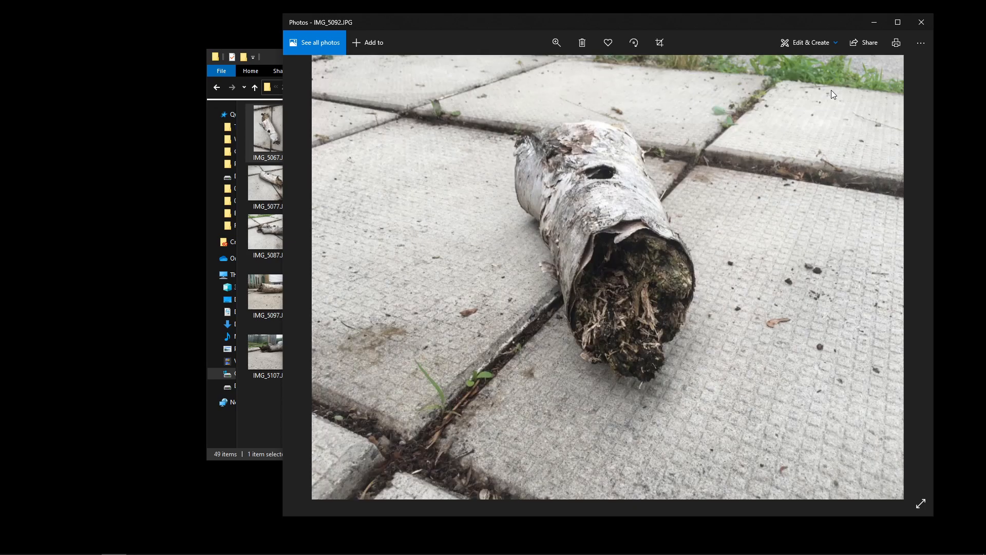
{"action": "key", "text": "Right"}
{"action": "key", "text": "Right"}
{"action": "key", "text": "Right"}
Step: Compare the overlap between neighbouring shots IMG_5094.JPG and IMG_5095.JPG, moving back and forth between them
{"action": "key", "text": "Left"}
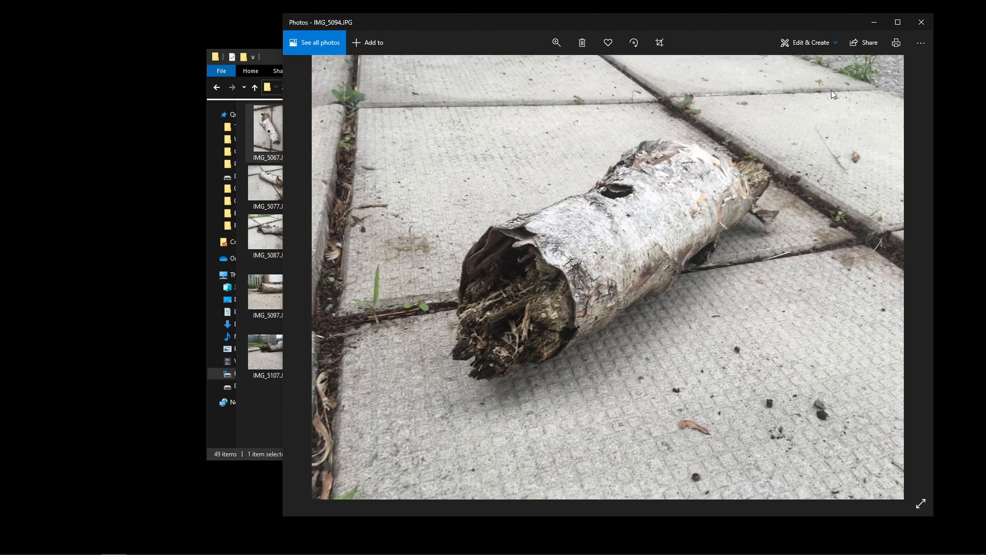
{"action": "key", "text": "Right"}
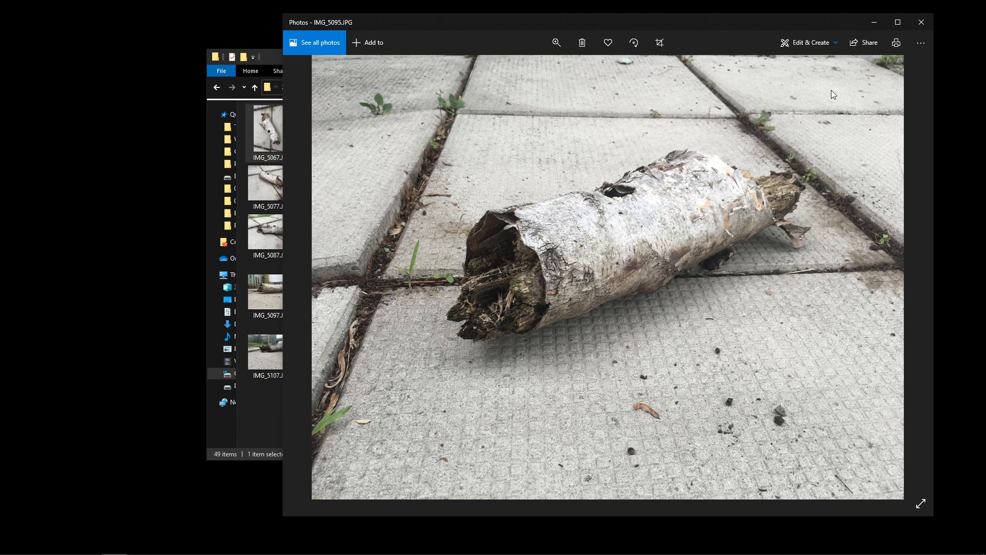
{"action": "key", "text": "Right"}
{"action": "key", "text": "Left"}
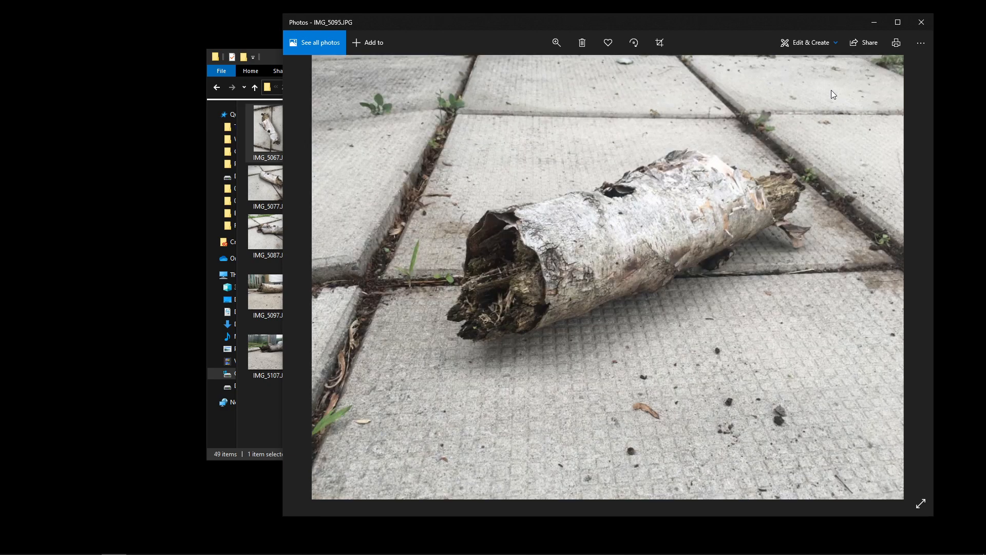
{"action": "key", "text": "Left"}
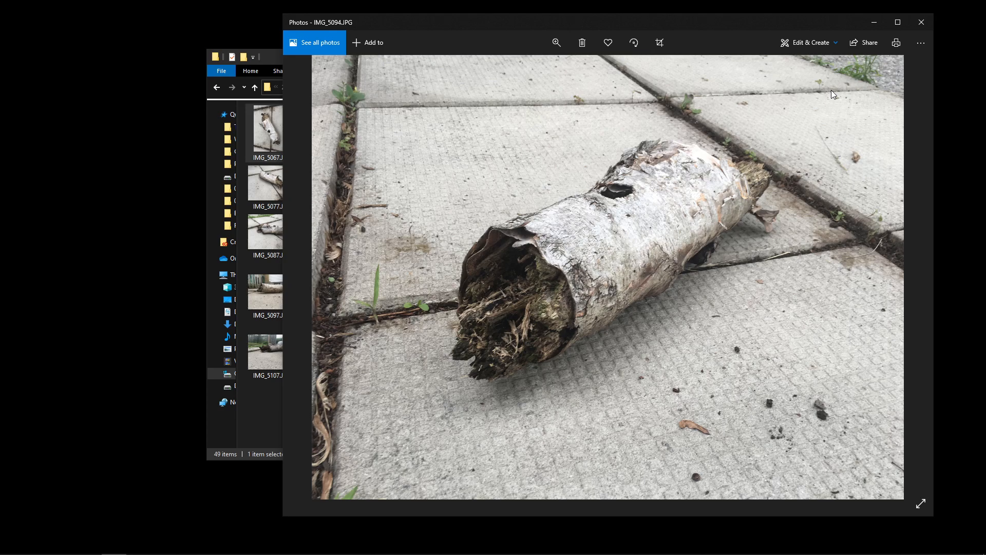
{"action": "key", "text": "Right"}
{"action": "key", "text": "Left"}
{"action": "key", "text": "Left"}
{"action": "key", "text": "Right"}
{"action": "key", "text": "Right"}
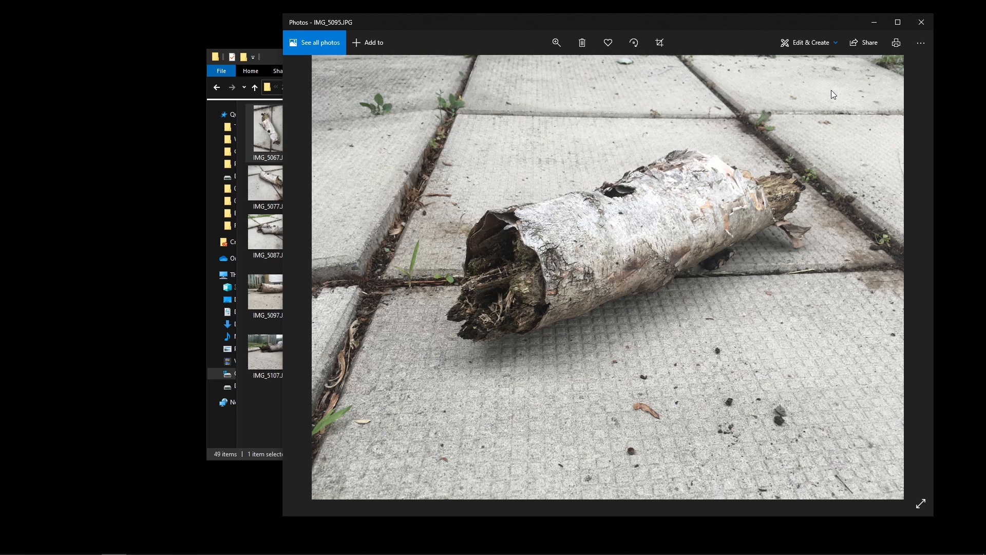
Step: Review the low-angle photos from IMG_5096.JPG to the last shot IMG_5115.JPG, going back to IMG_5112.JPG at the end
{"action": "key", "text": "Right"}
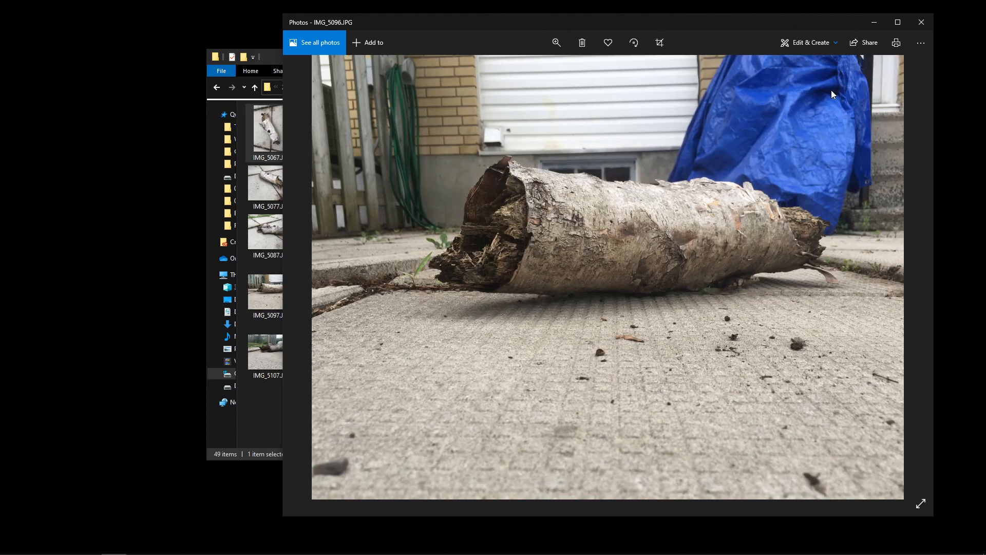
{"action": "key", "text": "Right"}
{"action": "key", "text": "Right"}
{"action": "key", "text": "Right"}
{"action": "key", "text": "Right"}
{"action": "key", "text": "Right"}
{"action": "key", "text": "Right"}
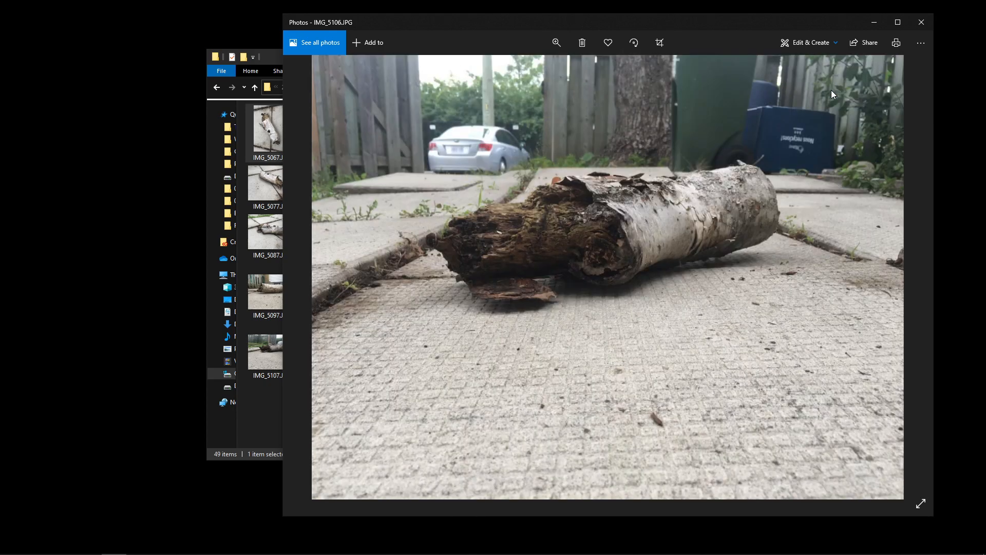
{"action": "key", "text": "Right"}
{"action": "key", "text": "Right"}
{"action": "key", "text": "Right"}
{"action": "key", "text": "Right"}
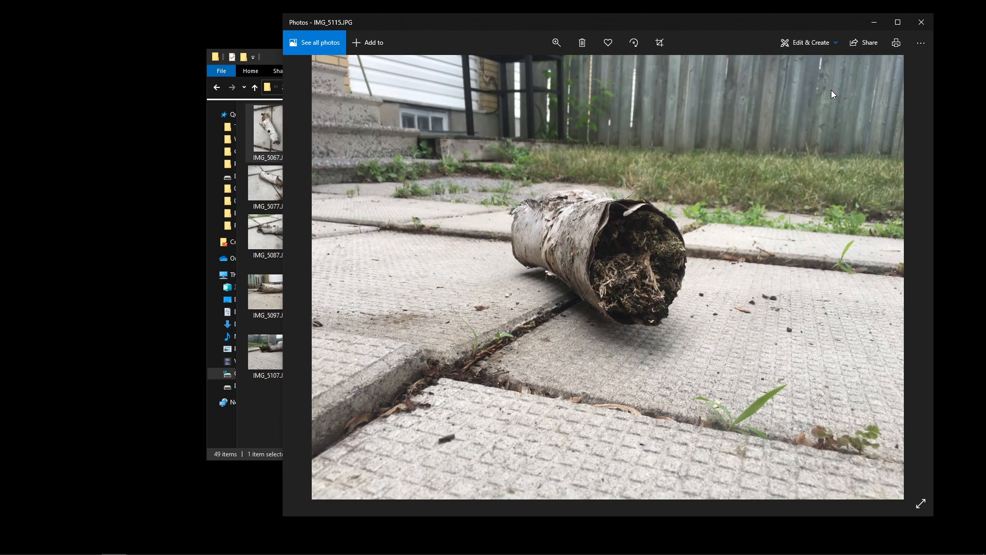
{"action": "key", "text": "Left"}
{"action": "key", "text": "Left"}
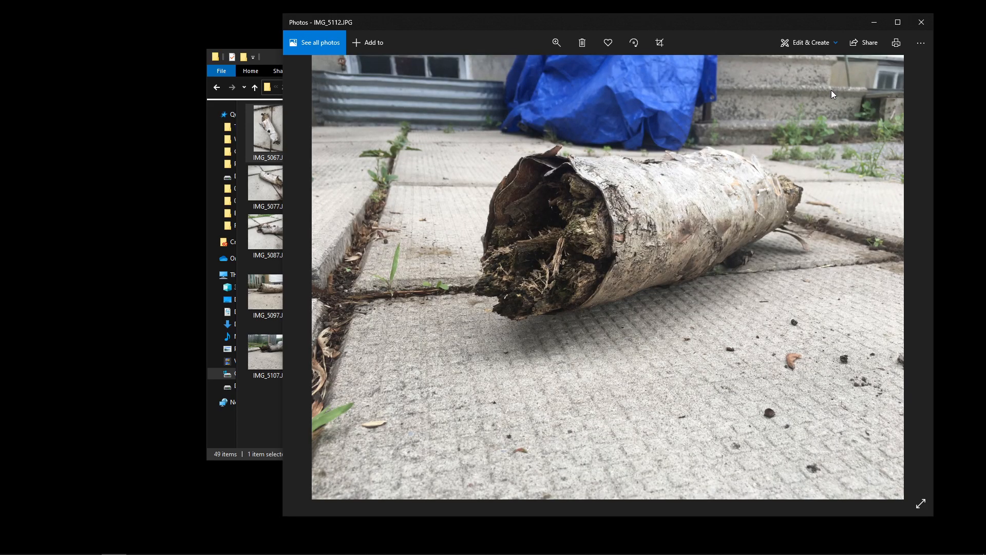
Step: Close the photo viewer, highlight every photo in the Photoset folder and clear the selection again
{"action": "left_click", "coordinate": [926, 24]}
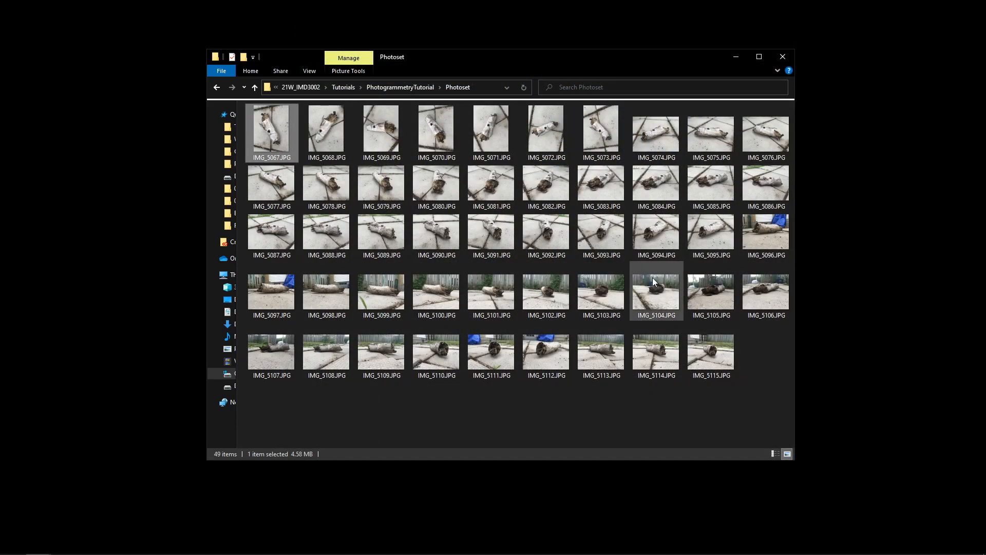
{"action": "left_click_drag", "start_coordinate": [765, 376], "coordinate": [246, 105]}
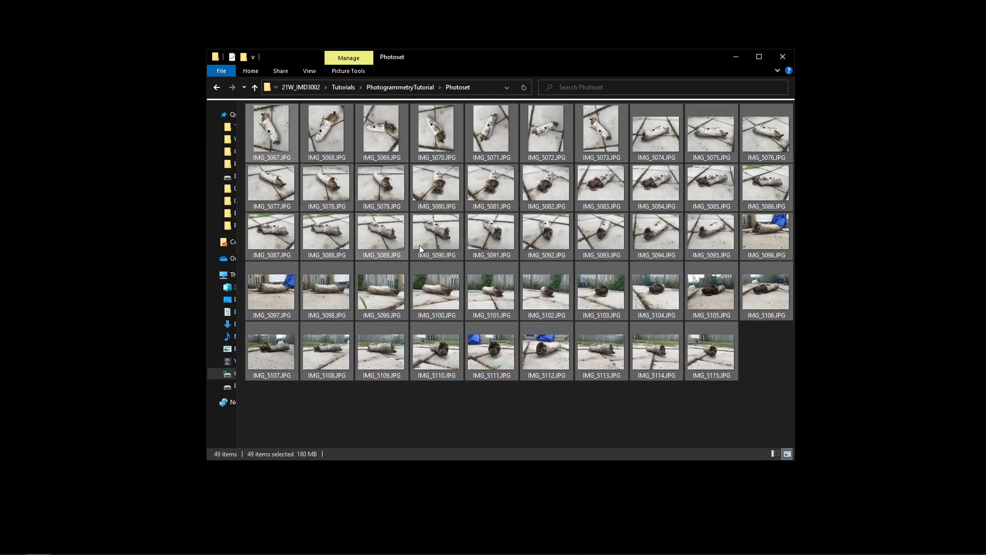
{"action": "left_click", "coordinate": [765, 398]}
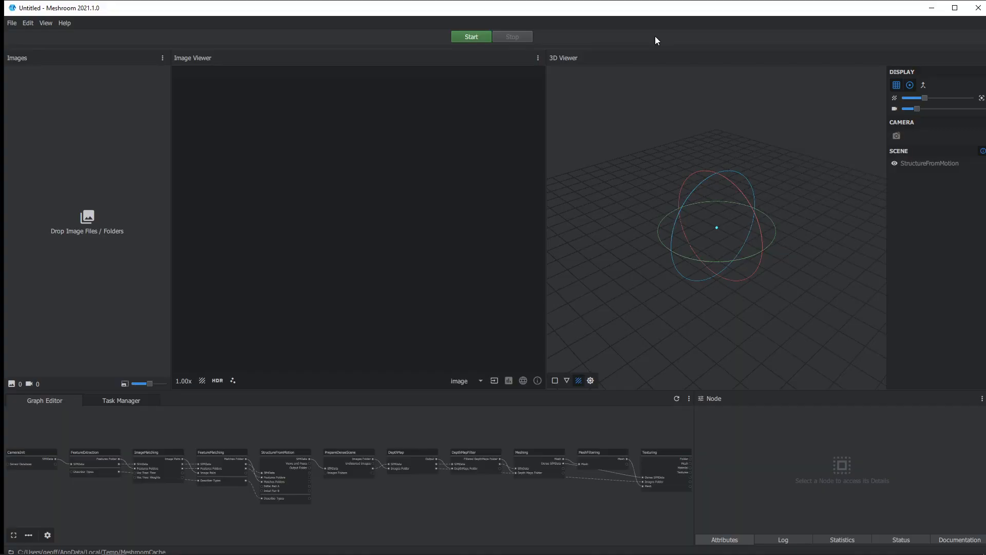
Step: In Meshroom, start importing images and browse to the Photoset folder inside PhotogrammetryTutorial
{"action": "left_click", "coordinate": [10, 24]}
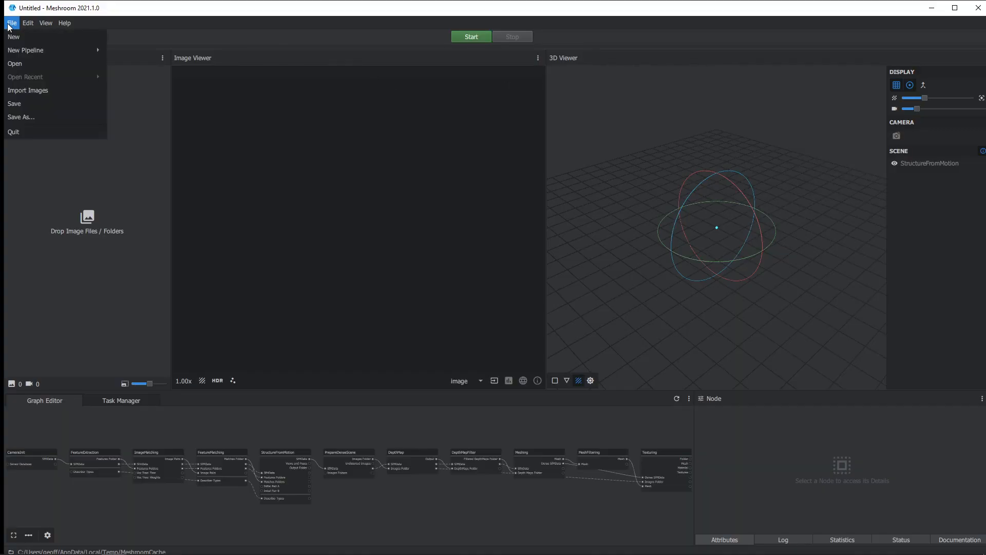
{"action": "left_click", "coordinate": [32, 91]}
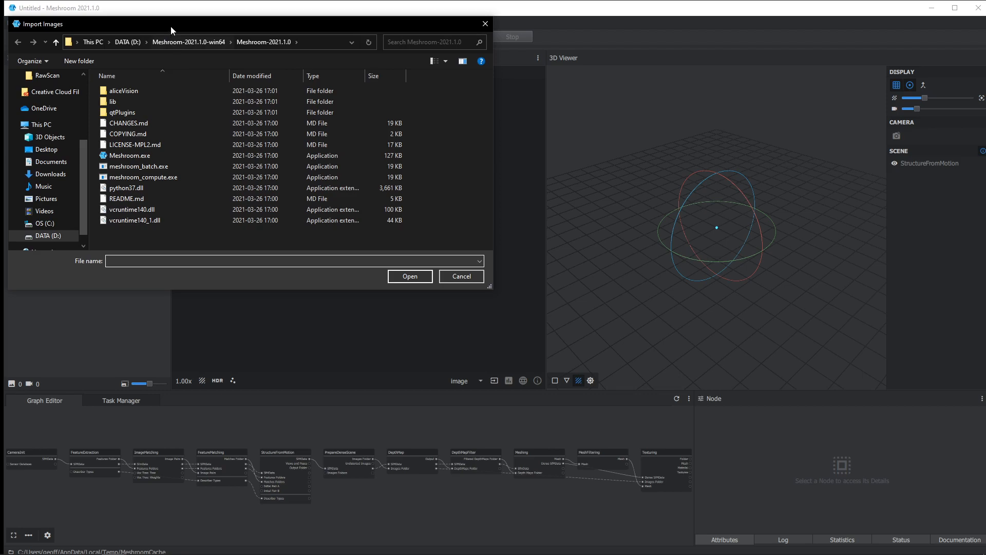
{"action": "left_click_drag", "start_coordinate": [168, 20], "coordinate": [208, 37]}
{"action": "scroll", "coordinate": [97, 112], "scroll_direction": "up", "scroll_amount": 2}
{"action": "scroll", "coordinate": [97, 112], "scroll_direction": "up", "scroll_amount": 2}
{"action": "left_click_drag", "start_coordinate": [158, 46], "coordinate": [985, 88]}
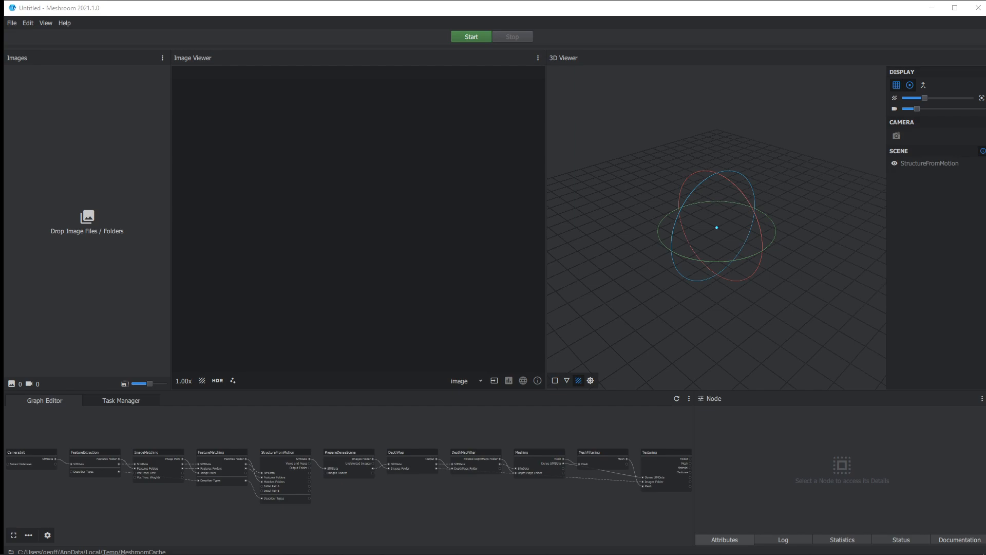
{"action": "left_click_drag", "start_coordinate": [985, 89], "coordinate": [547, 94]}
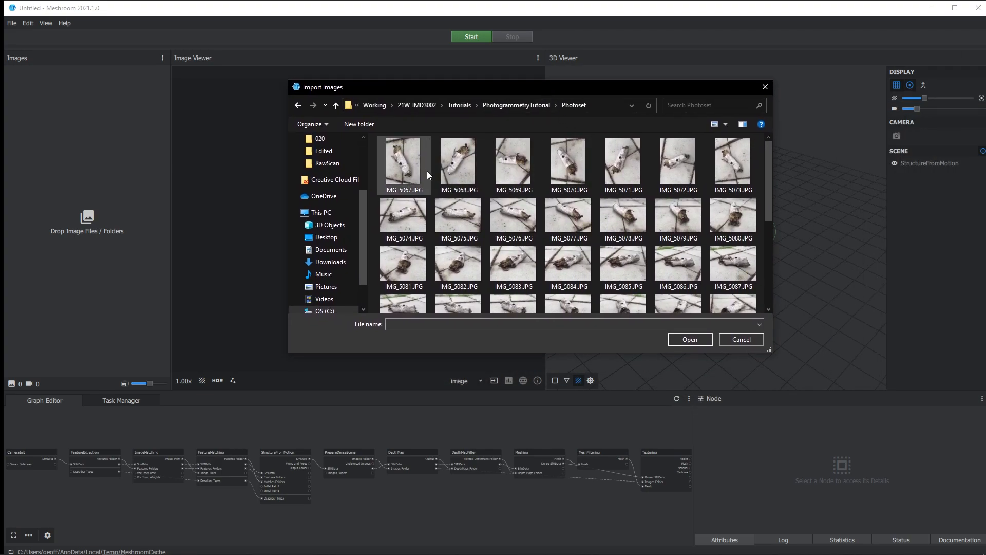
Step: Select all the photos in the Photoset folder and import them into the project
{"action": "left_click", "coordinate": [418, 168]}
{"action": "key", "text": "ctrl+a"}
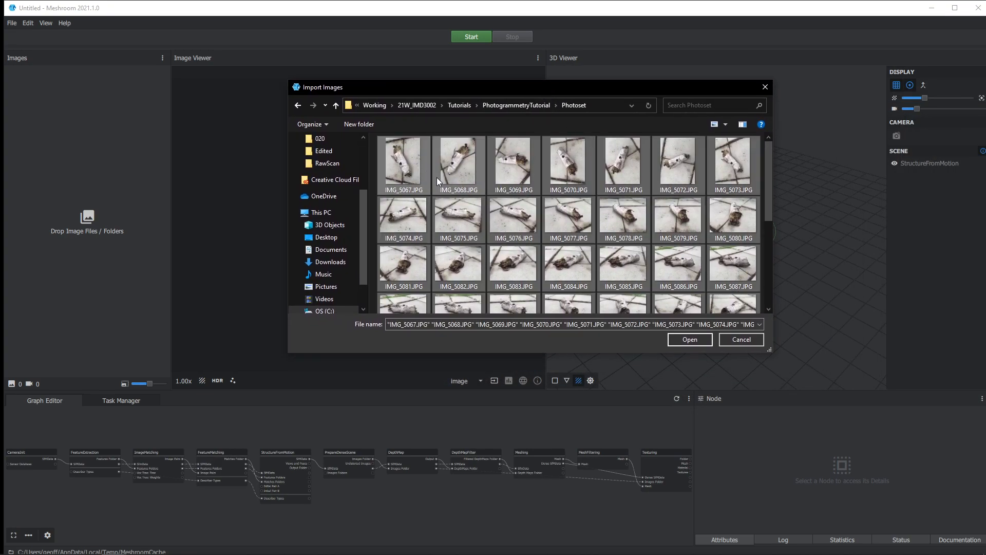
{"action": "left_click", "coordinate": [694, 340]}
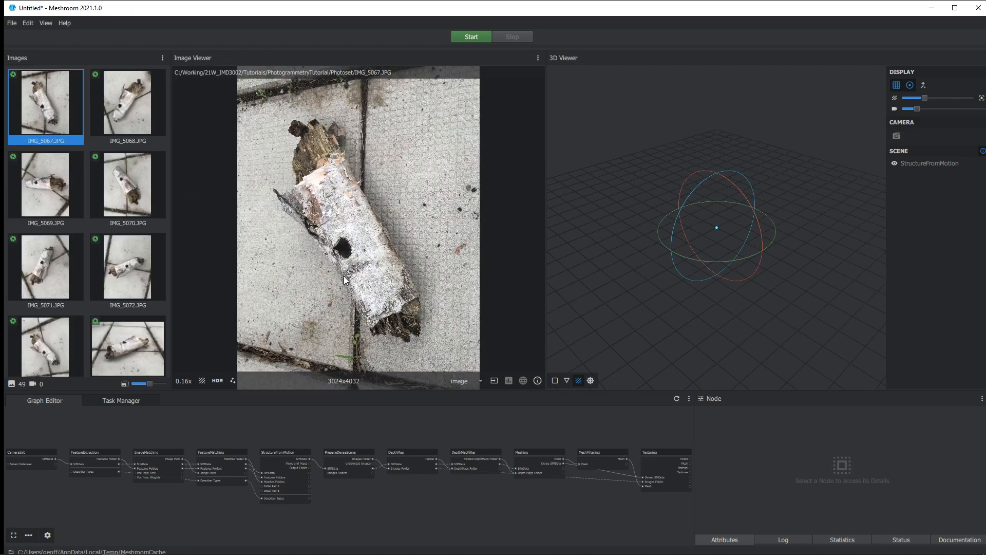
Step: Enlarge the Graph Editor area and inspect the first pipeline nodes, from CameraInit to StructureFromMotion
{"action": "left_click_drag", "start_coordinate": [356, 392], "coordinate": [380, 266]}
{"action": "middle_click_drag", "start_coordinate": [251, 305], "coordinate": [300, 302]}
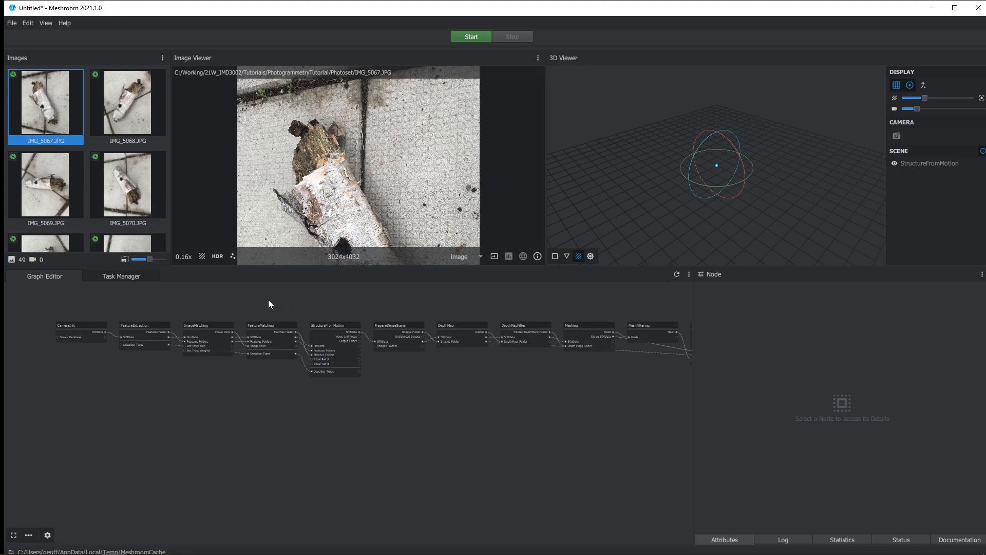
{"action": "middle_click_drag", "start_coordinate": [241, 422], "coordinate": [265, 415]}
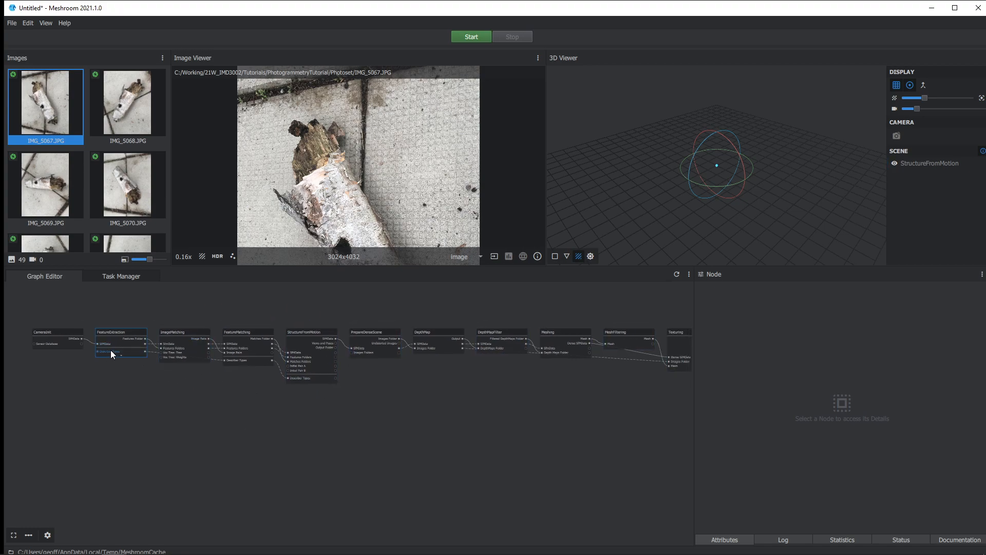
{"action": "scroll", "coordinate": [148, 418], "scroll_direction": "up", "scroll_amount": 3}
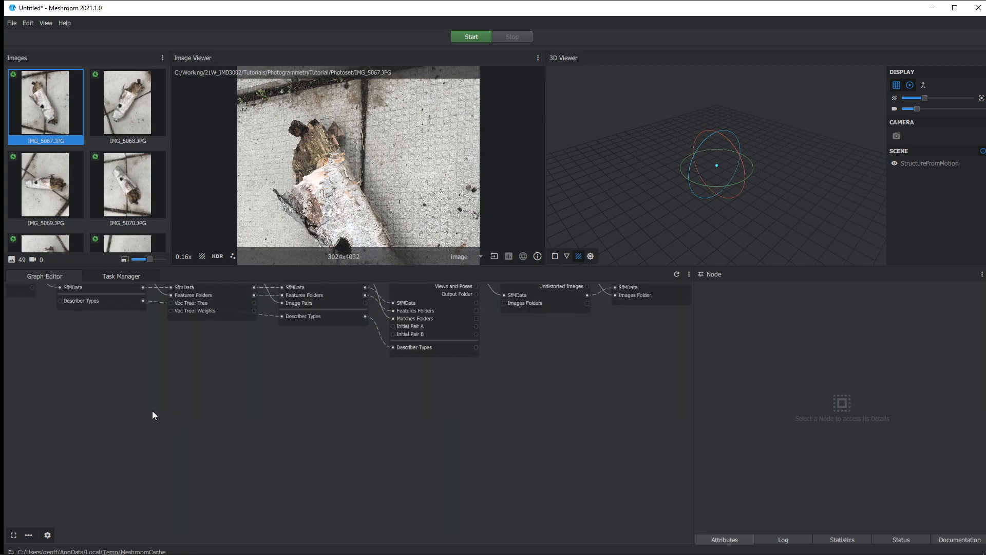
{"action": "middle_click_drag", "start_coordinate": [152, 413], "coordinate": [266, 485]}
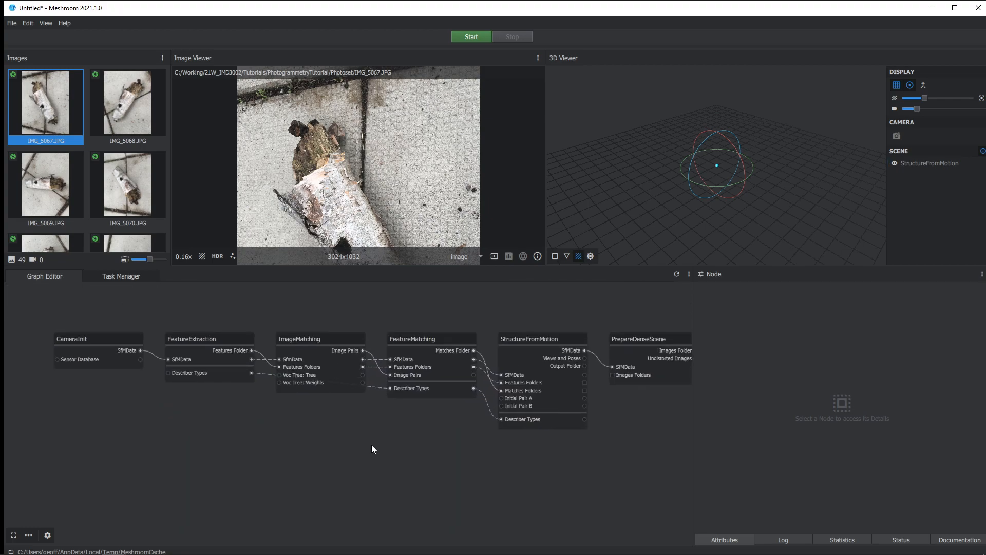
Step: Examine the reconstruction pipeline node by node, following it from CameraInit through to the Texturing node
{"action": "scroll", "coordinate": [368, 445], "scroll_direction": "down", "scroll_amount": 2}
{"action": "middle_click_drag", "start_coordinate": [377, 448], "coordinate": [359, 442]}
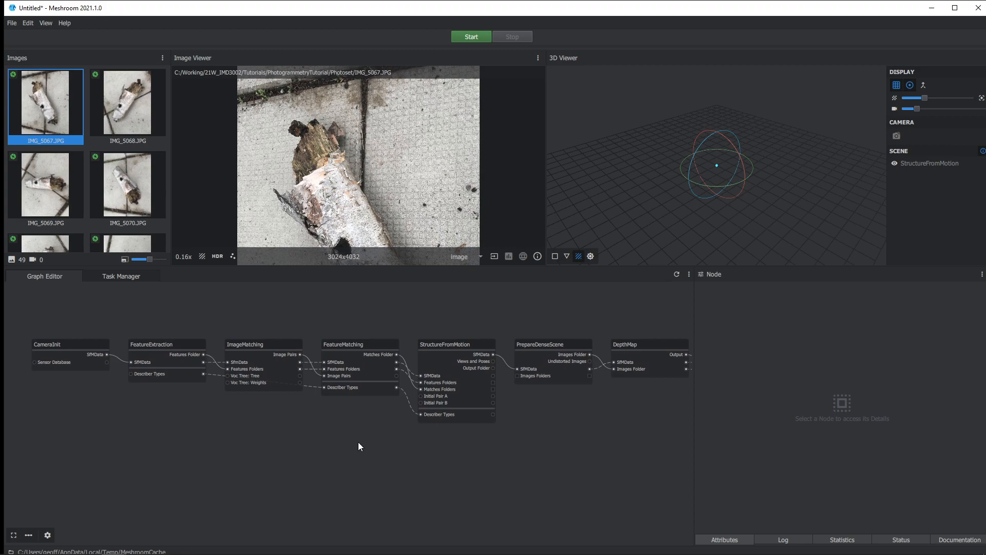
{"action": "middle_click_drag", "start_coordinate": [362, 459], "coordinate": [419, 446]}
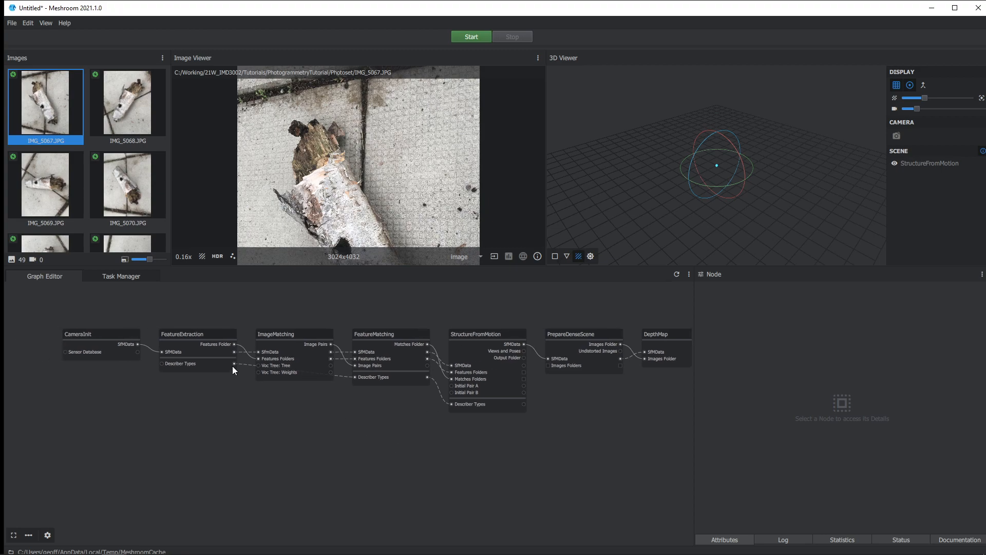
{"action": "middle_click_drag", "start_coordinate": [401, 415], "coordinate": [224, 406]}
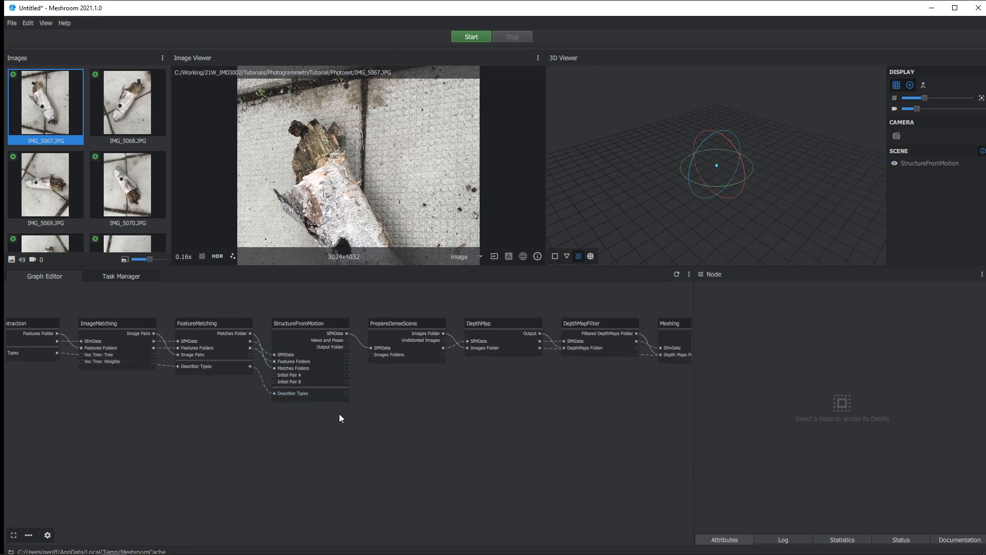
{"action": "mouse_move", "coordinate": [438, 308]}
{"action": "middle_mouse_down"}
{"action": "mouse_move", "coordinate": [337, 304]}
{"action": "mouse_move", "coordinate": [429, 311]}
{"action": "middle_mouse_up"}
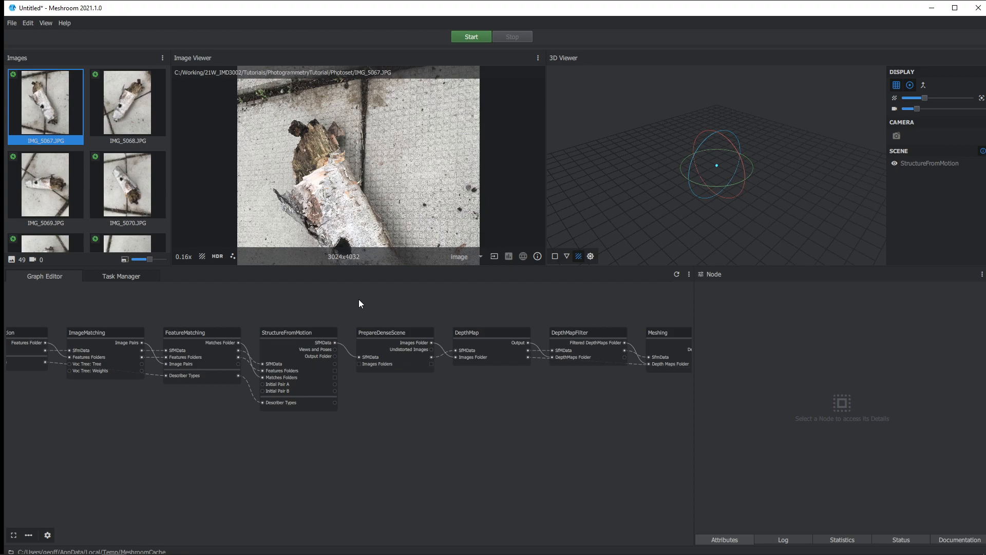
{"action": "middle_click_drag", "start_coordinate": [371, 301], "coordinate": [350, 304]}
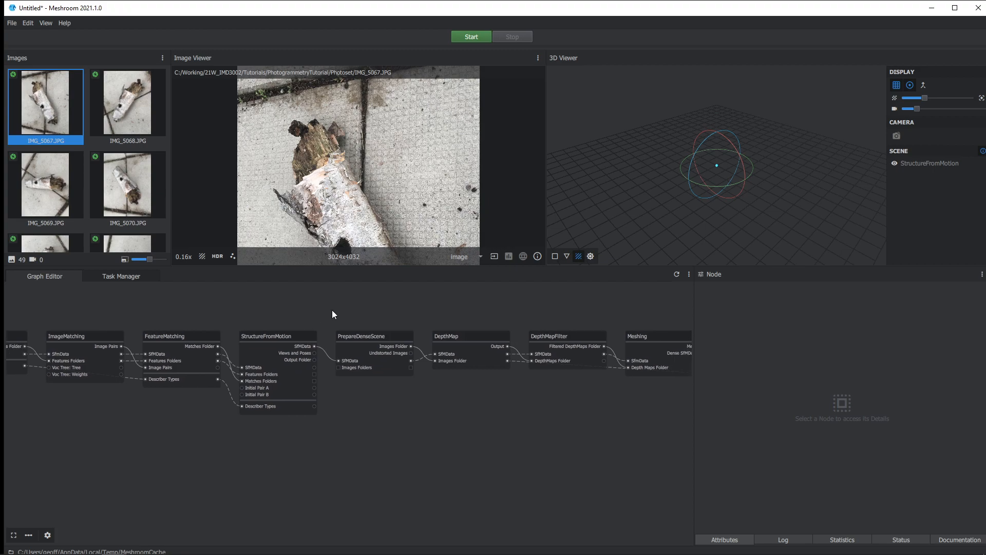
{"action": "middle_click_drag", "start_coordinate": [374, 313], "coordinate": [330, 311]}
{"action": "middle_click_drag", "start_coordinate": [433, 311], "coordinate": [309, 313]}
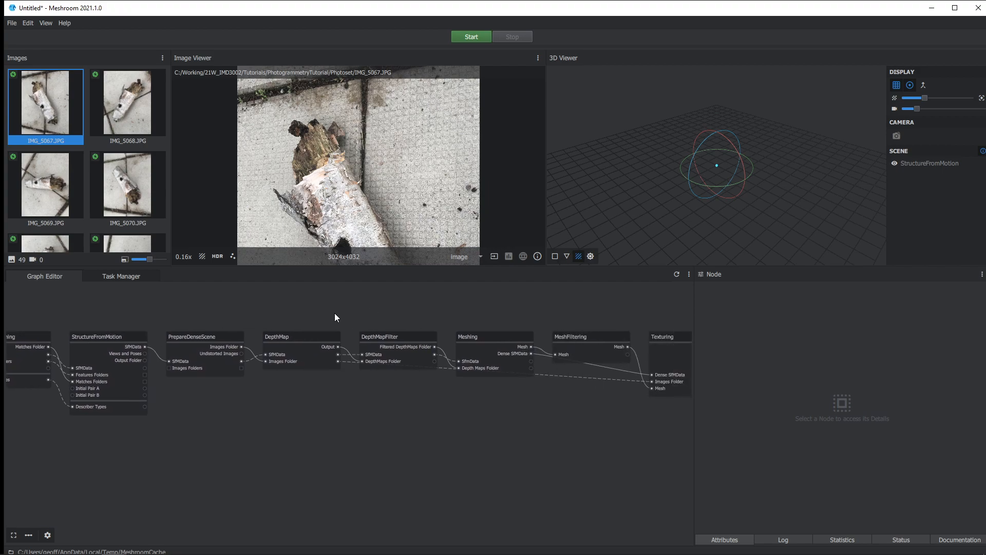
Step: Inspect the attributes of the Meshing node and of the Texturing node
{"action": "middle_click_drag", "start_coordinate": [383, 311], "coordinate": [319, 301]}
{"action": "left_click", "coordinate": [334, 328]}
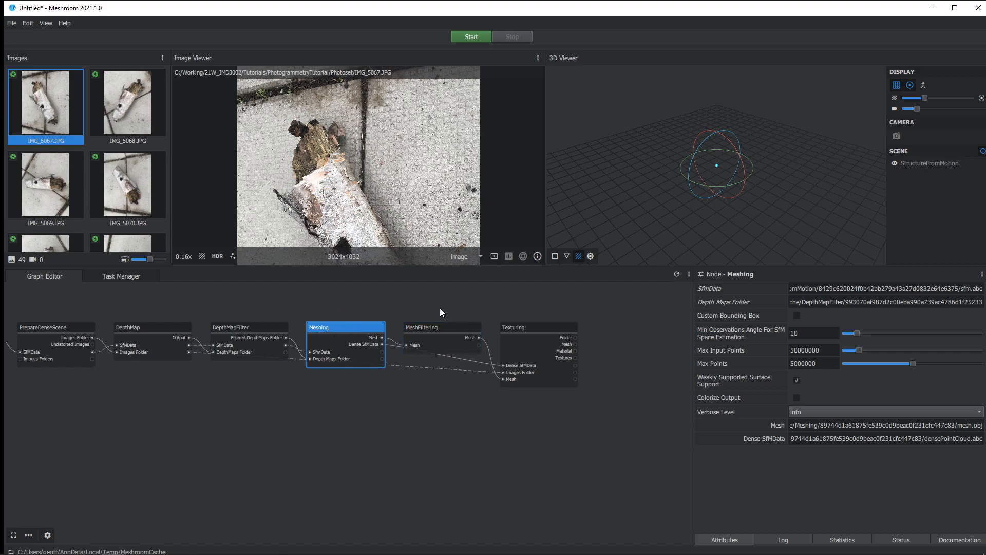
{"action": "left_click", "coordinate": [539, 332]}
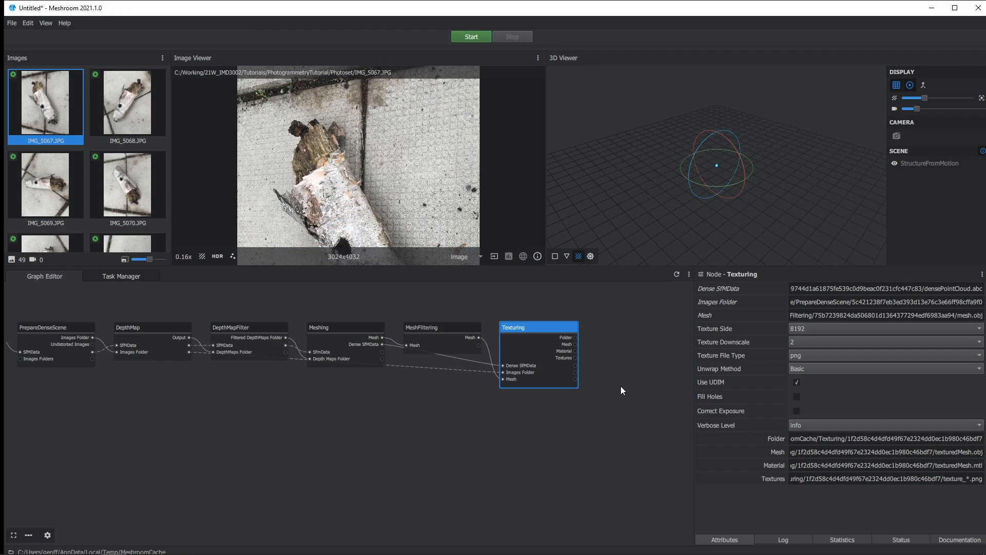
Step: Examine the StructureFromMotion node's Compute option and follow the rest of the pipeline through to the Texturing node
{"action": "middle_click_drag", "start_coordinate": [262, 396], "coordinate": [418, 396]}
{"action": "middle_click_drag", "start_coordinate": [226, 420], "coordinate": [435, 413]}
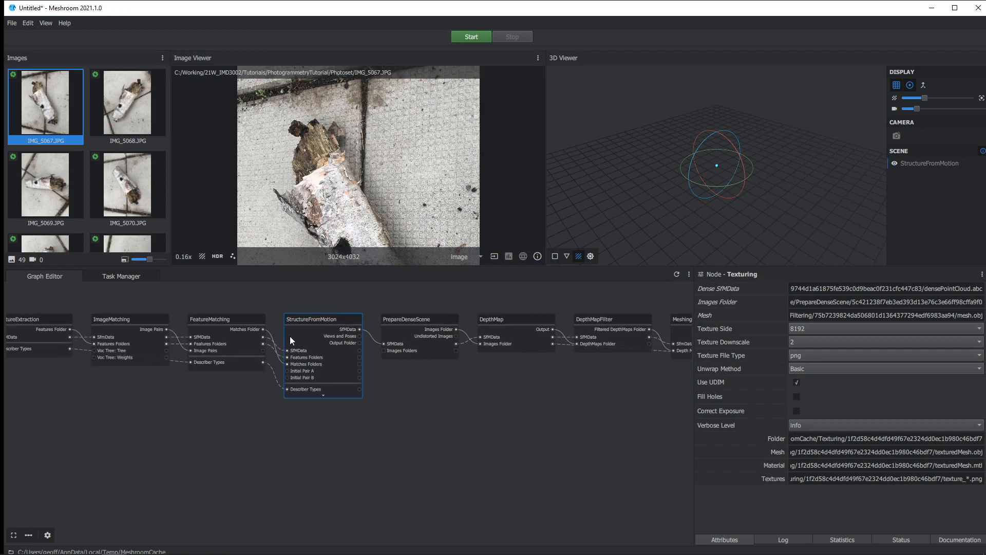
{"action": "right_click", "coordinate": [314, 334]}
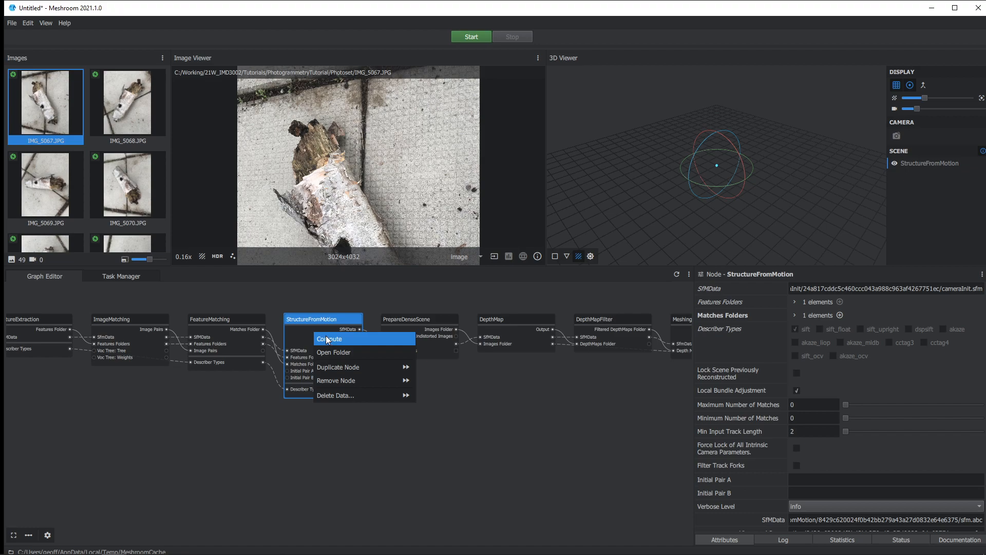
{"action": "left_click", "coordinate": [242, 420]}
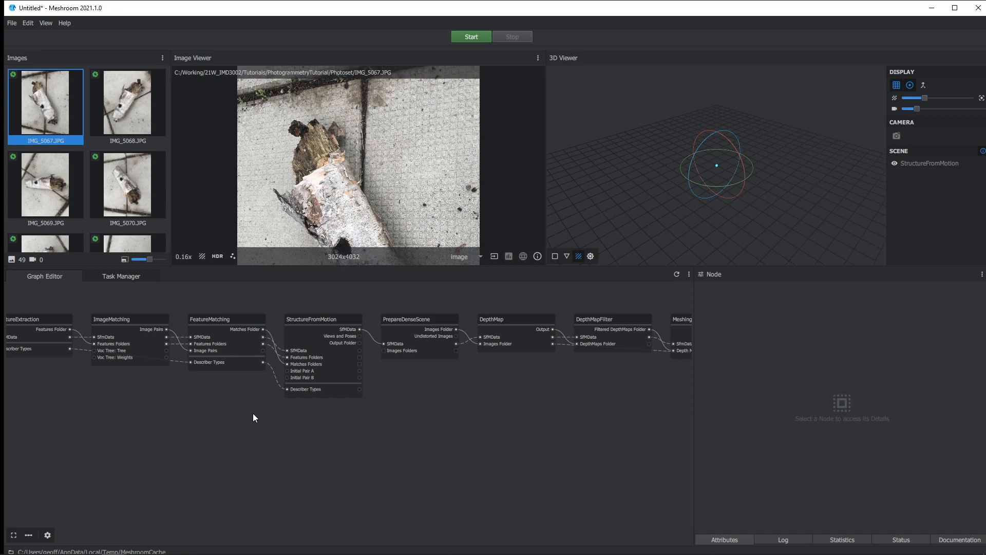
{"action": "middle_click_drag", "start_coordinate": [339, 444], "coordinate": [269, 442]}
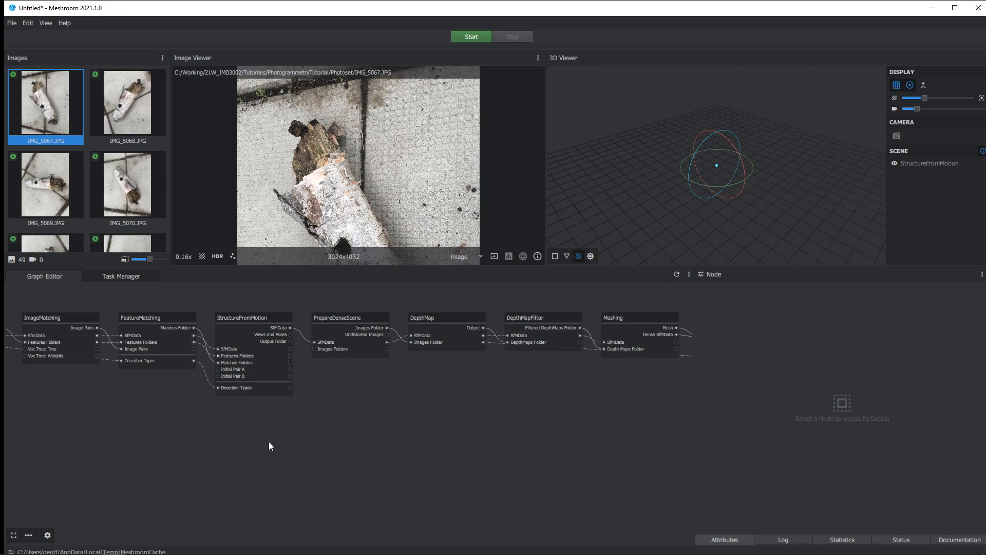
{"action": "middle_click_drag", "start_coordinate": [647, 414], "coordinate": [447, 421]}
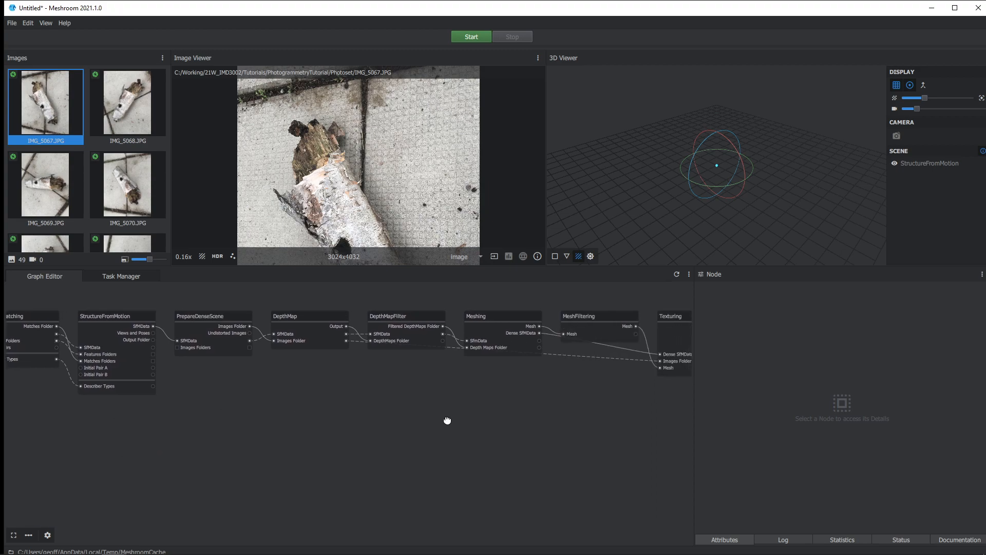
{"action": "middle_click_drag", "start_coordinate": [550, 418], "coordinate": [463, 416]}
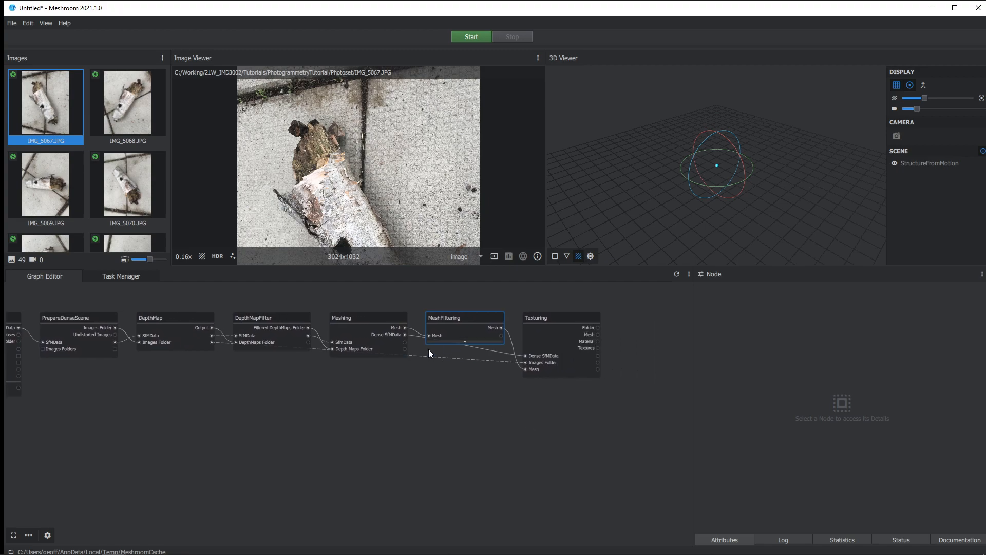
Step: Search the node list for "deci" and add a MeshDecimate node to the empty graph area below MeshFiltering
{"action": "mouse_move", "coordinate": [438, 399]}
{"action": "middle_mouse_down"}
{"action": "mouse_move", "coordinate": [389, 408]}
{"action": "mouse_move", "coordinate": [432, 405]}
{"action": "middle_mouse_up"}
{"action": "scroll", "coordinate": [409, 396], "scroll_direction": "up", "scroll_amount": 2}
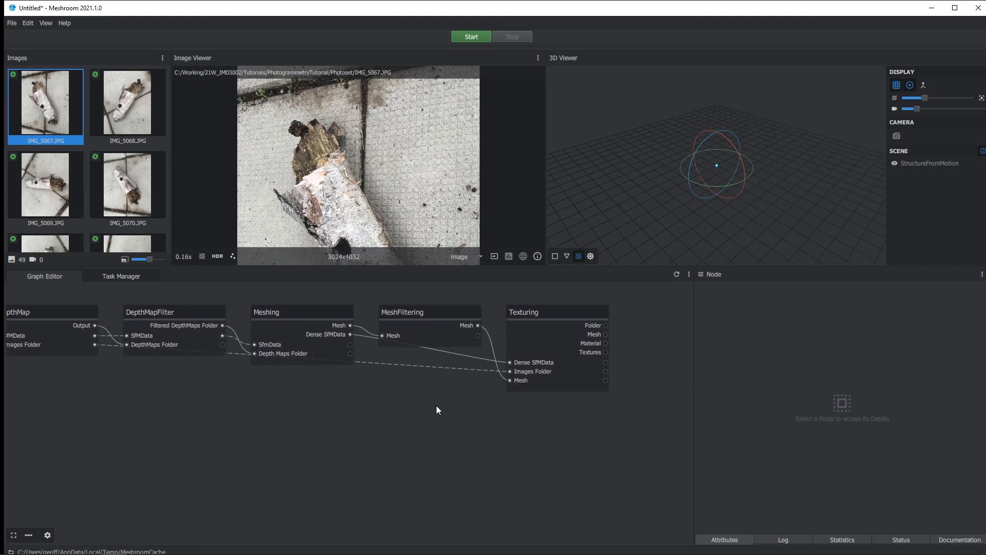
{"action": "scroll", "coordinate": [416, 383], "scroll_direction": "down", "scroll_amount": 3}
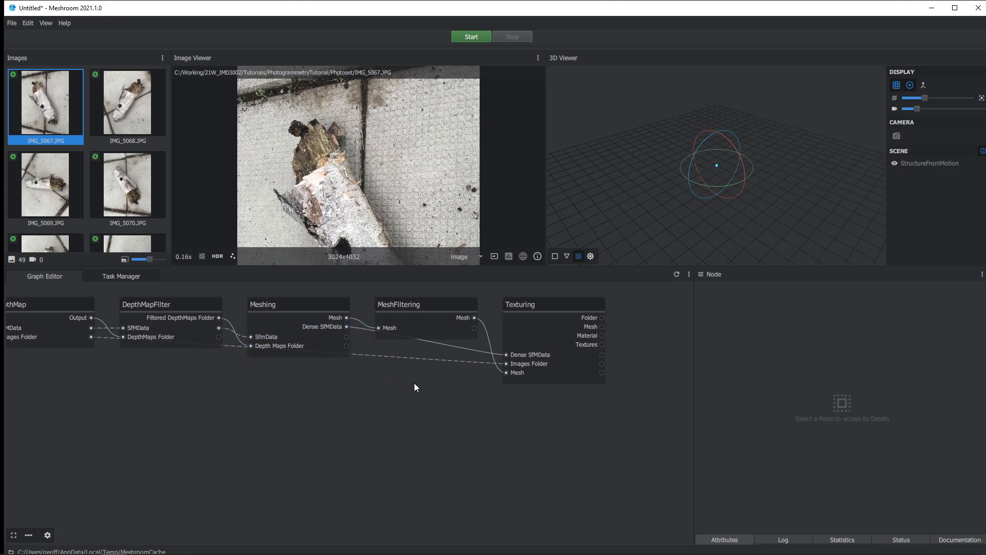
{"action": "right_click", "coordinate": [406, 398]}
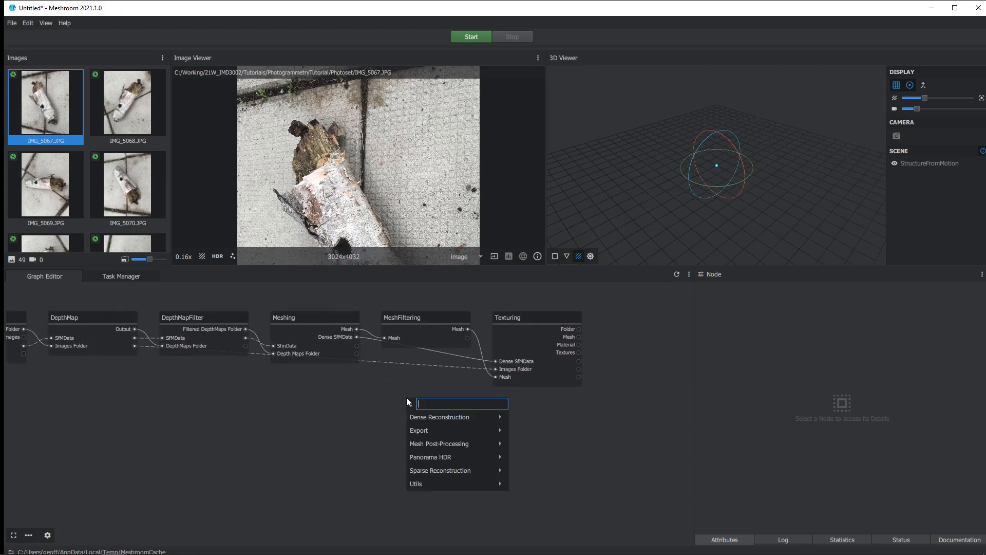
{"action": "right_click", "coordinate": [370, 396]}
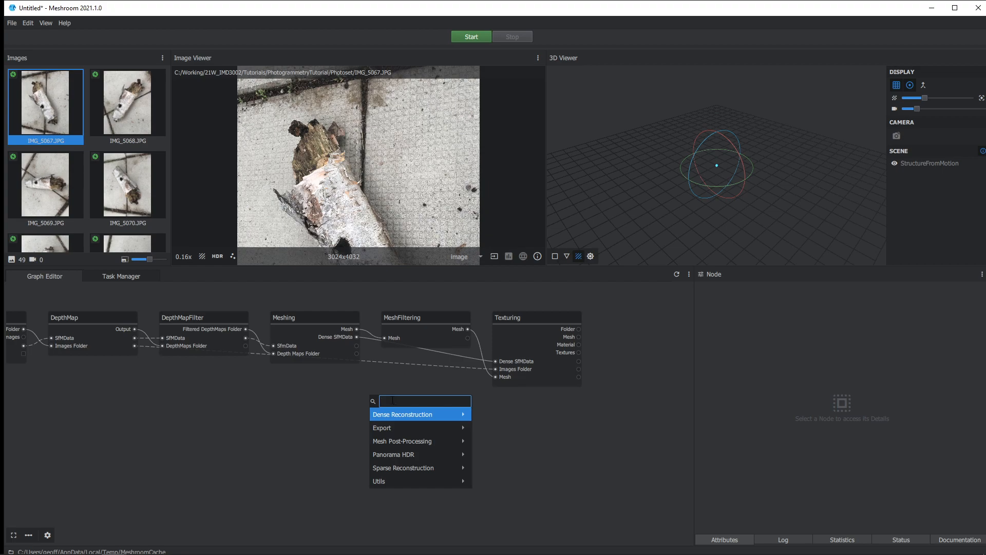
{"action": "type", "text": "deci"}
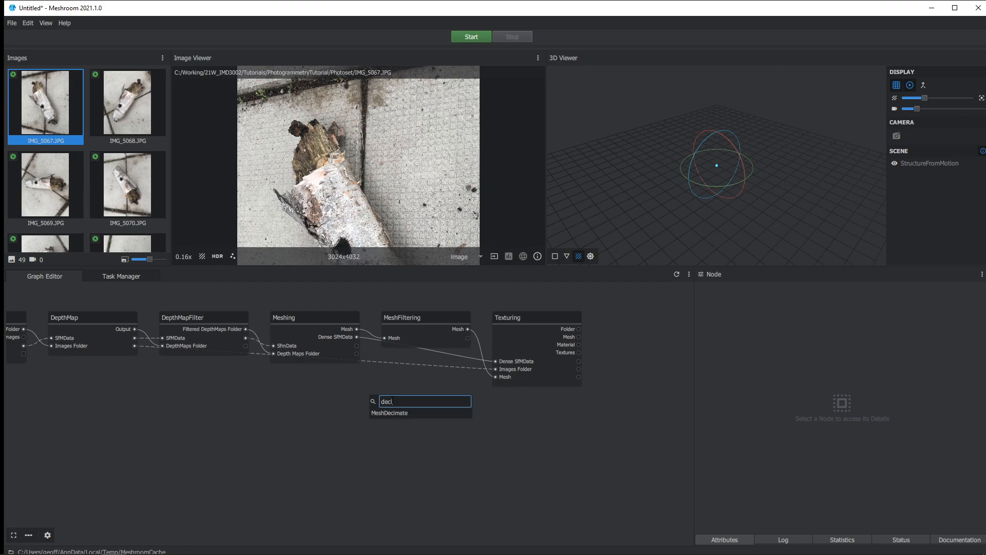
{"action": "left_click", "coordinate": [388, 413]}
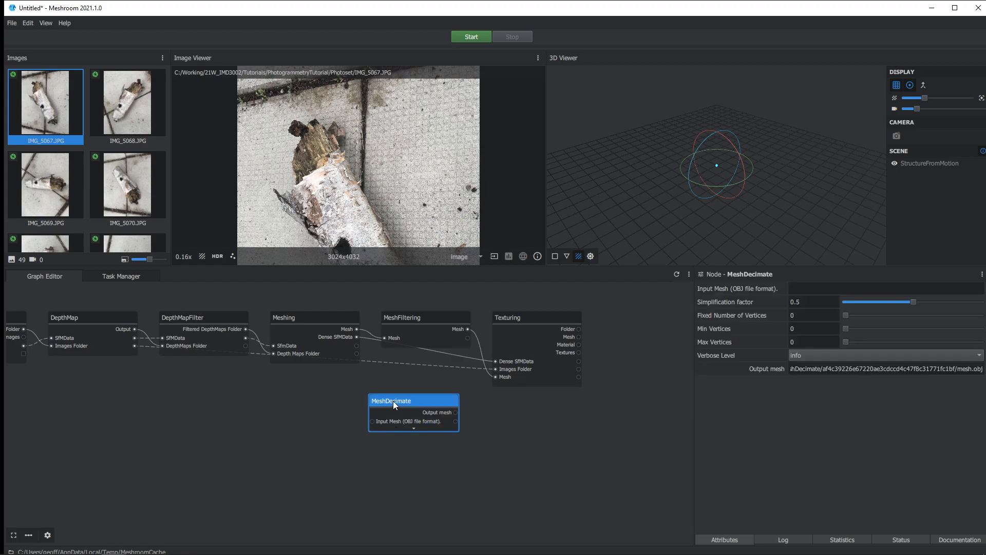
Step: Align the MeshDecimate node beneath MeshFiltering and set its Max Vertices to 100000
{"action": "left_click_drag", "start_coordinate": [392, 401], "coordinate": [411, 402]}
{"action": "mouse_move", "coordinate": [295, 411]}
{"action": "middle_mouse_down"}
{"action": "mouse_move", "coordinate": [348, 406]}
{"action": "mouse_move", "coordinate": [295, 402]}
{"action": "middle_mouse_up"}
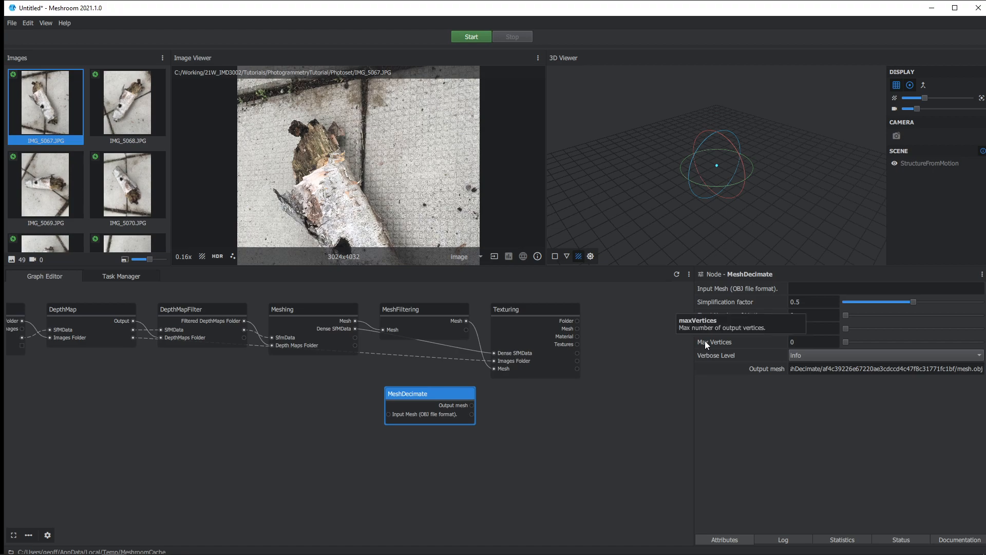
{"action": "left_click_drag", "start_coordinate": [803, 342], "coordinate": [770, 340]}
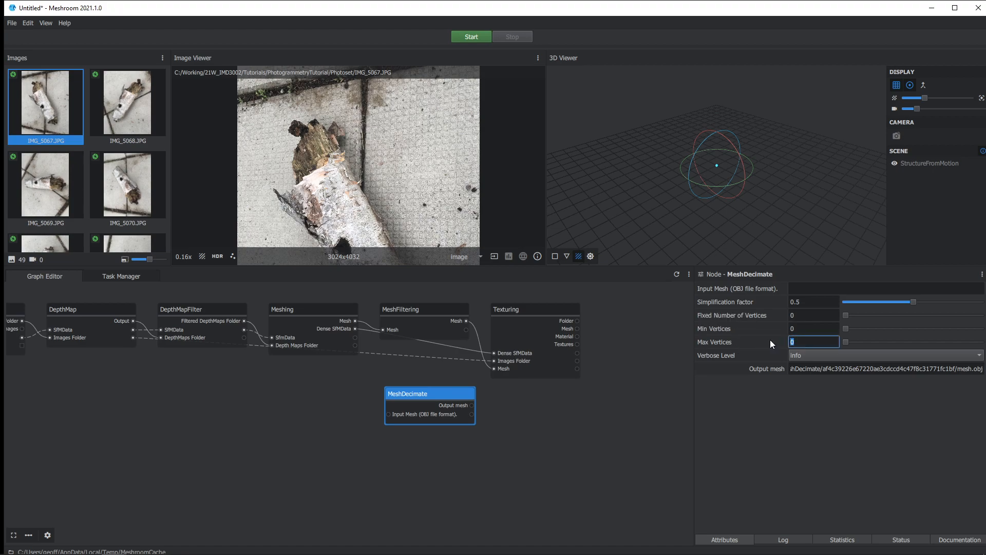
{"action": "type", "text": "100000"}
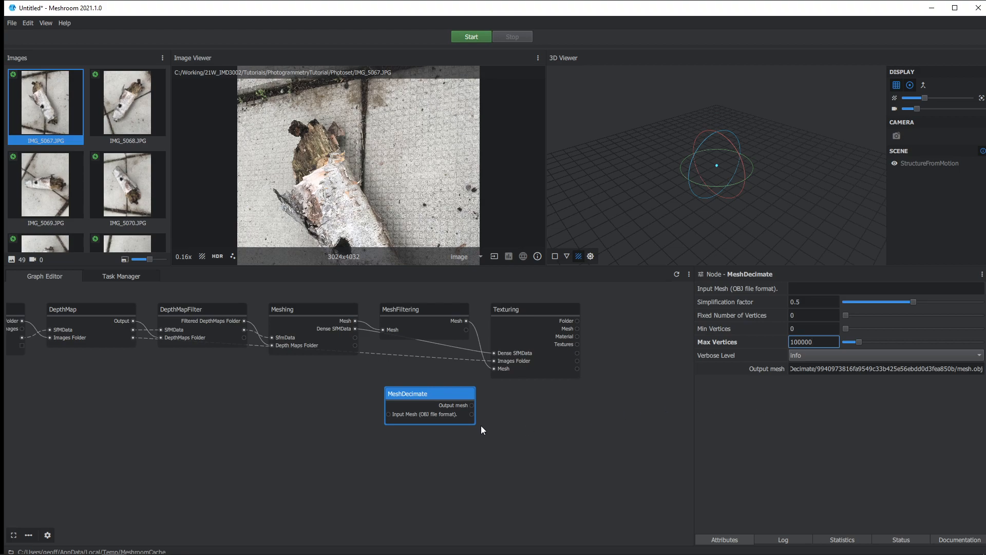
{"action": "left_click_drag", "start_coordinate": [425, 392], "coordinate": [423, 396]}
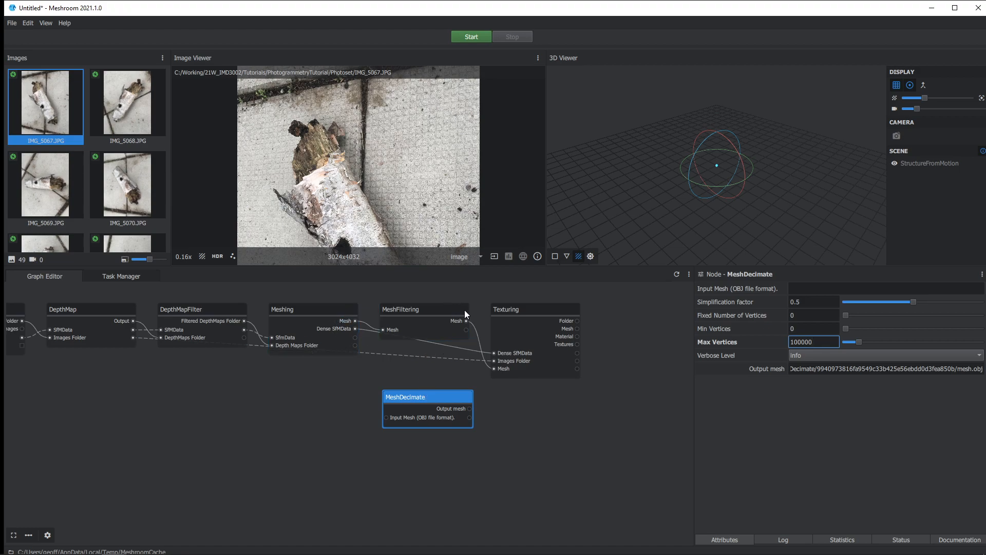
Step: Move the Texturing node farther from MeshFiltering and try to connect MeshDecimate's Output mesh to Texturing's Mesh input
{"action": "left_click_drag", "start_coordinate": [518, 325], "coordinate": [547, 324]}
{"action": "mouse_move", "coordinate": [435, 401]}
{"action": "left_mouse_down"}
{"action": "mouse_move", "coordinate": [436, 354]}
{"action": "mouse_move", "coordinate": [439, 395]}
{"action": "left_mouse_up"}
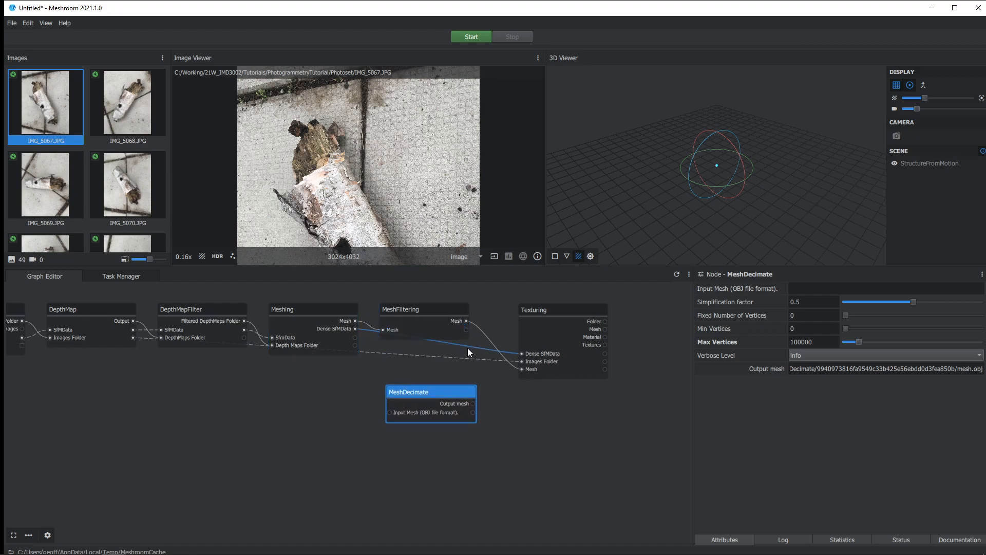
{"action": "left_click_drag", "start_coordinate": [551, 326], "coordinate": [555, 330]}
{"action": "left_click", "coordinate": [475, 405]}
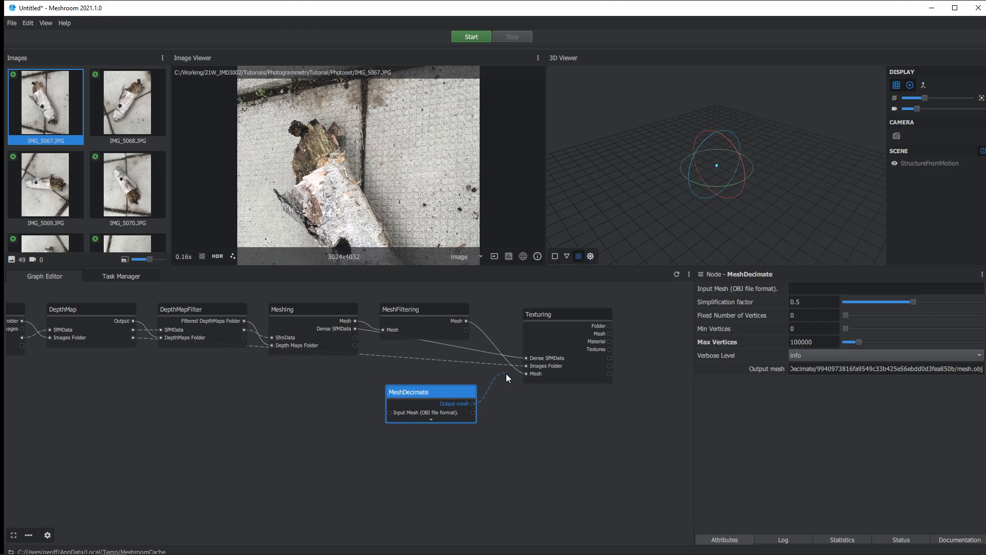
{"action": "left_click_drag", "start_coordinate": [524, 374], "coordinate": [528, 373]}
{"action": "left_click", "coordinate": [558, 328]}
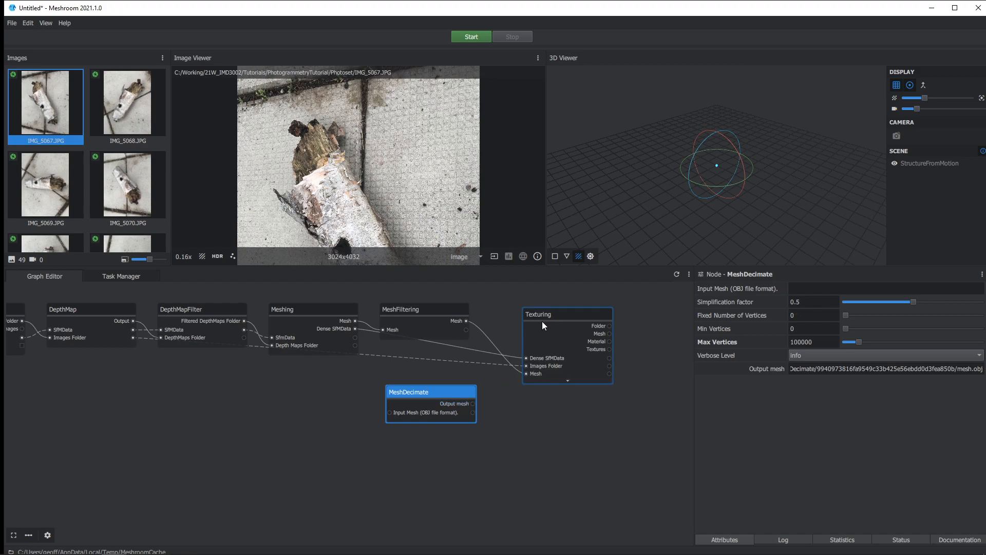
Step: Delete the existing Texturing node and connect MeshFiltering's Mesh output to MeshDecimate's Input Mesh
{"action": "left_click", "coordinate": [552, 328]}
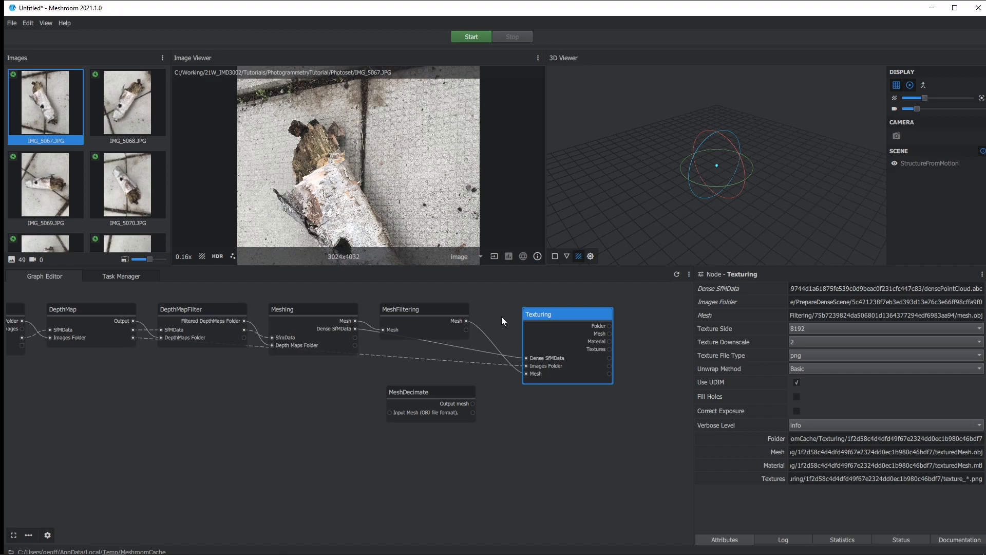
{"action": "key", "text": "Delete"}
{"action": "left_click_drag", "start_coordinate": [409, 401], "coordinate": [485, 390]}
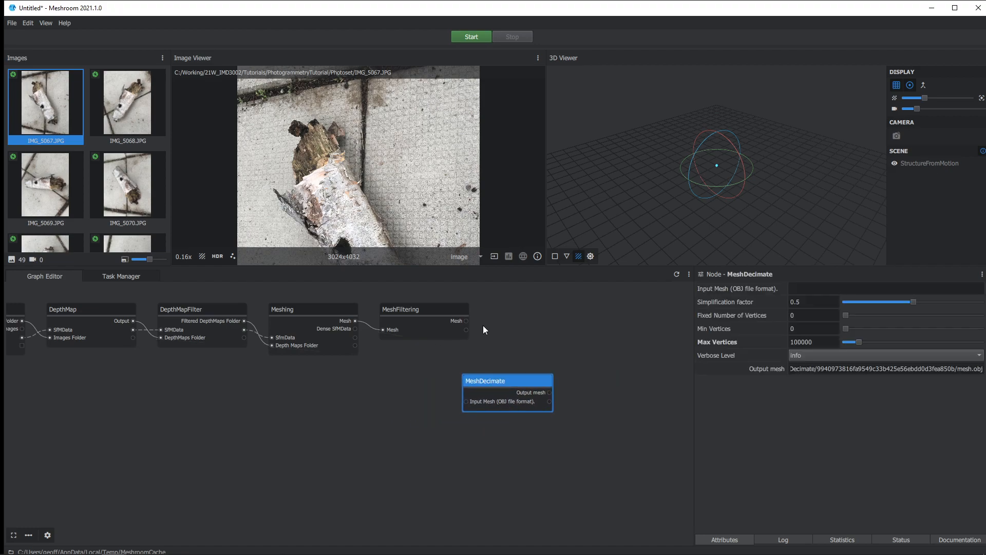
{"action": "left_click_drag", "start_coordinate": [466, 321], "coordinate": [485, 332]}
{"action": "left_click_drag", "start_coordinate": [454, 394], "coordinate": [521, 386]}
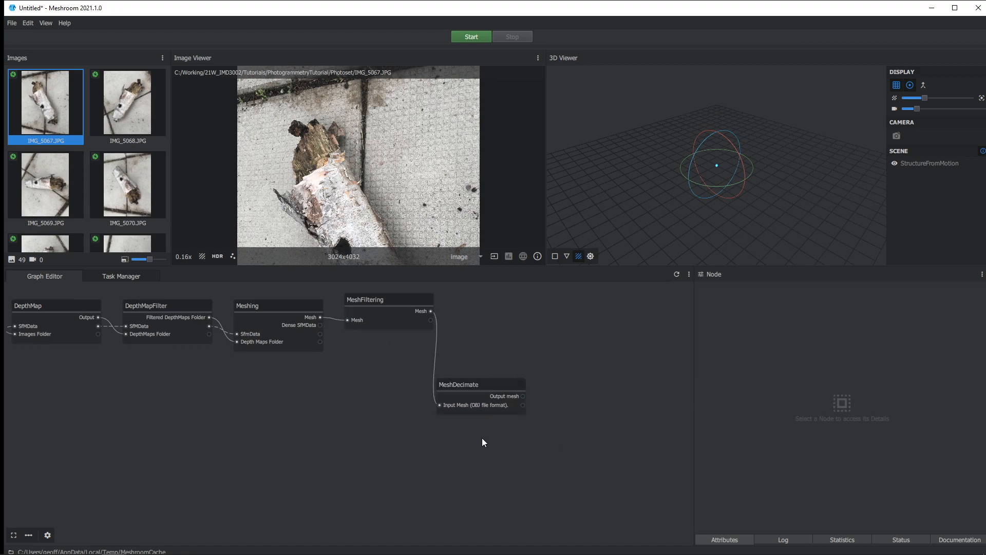
Step: Add a new Texturing node beyond MeshDecimate and connect MeshDecimate's Output mesh to its Mesh input
{"action": "right_click", "coordinate": [482, 437]}
{"action": "type", "text": "tec"}
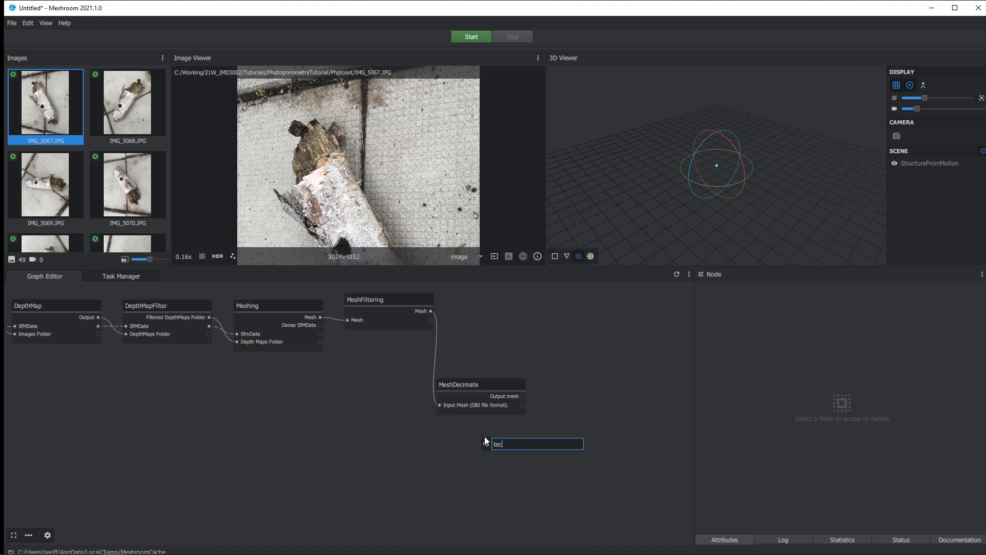
{"action": "key", "text": "BackSpace"}
{"action": "type", "text": "x"}
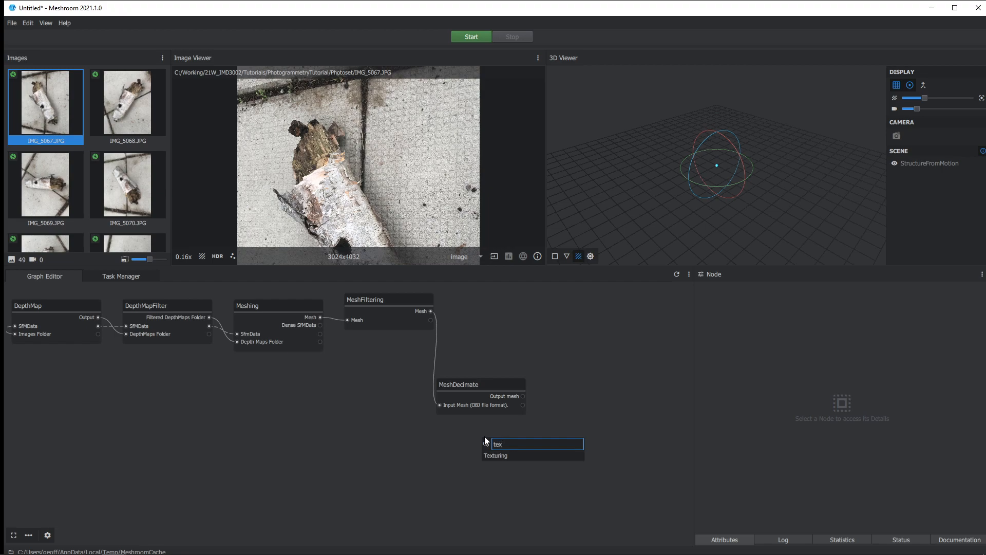
{"action": "left_click", "coordinate": [497, 455]}
{"action": "left_click_drag", "start_coordinate": [525, 448], "coordinate": [595, 331]}
{"action": "left_click_drag", "start_coordinate": [527, 397], "coordinate": [559, 384]}
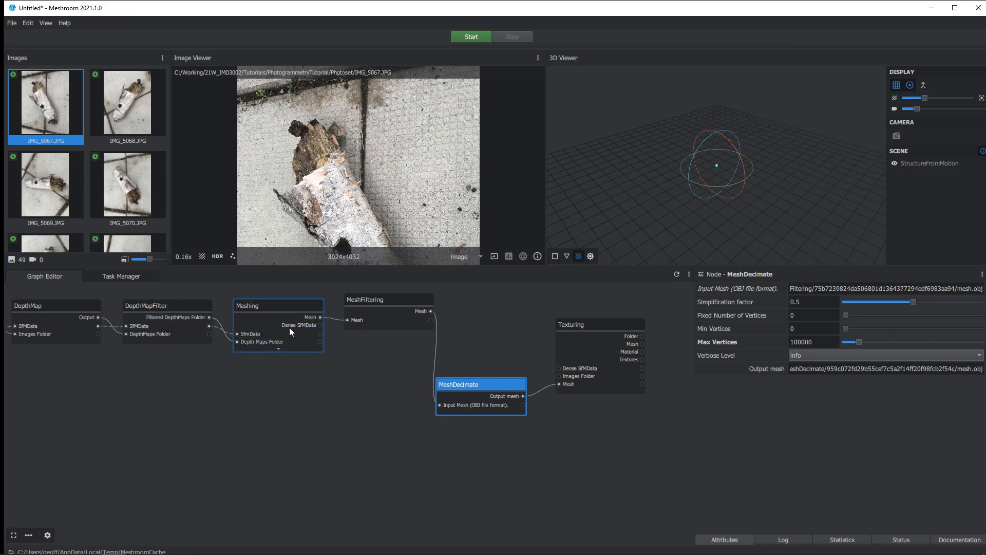
Step: Connect Meshing's Dense SfMData output to Texturing's Dense SfMData input and tidy the positions of MeshFiltering and Texturing
{"action": "left_click", "coordinate": [322, 329]}
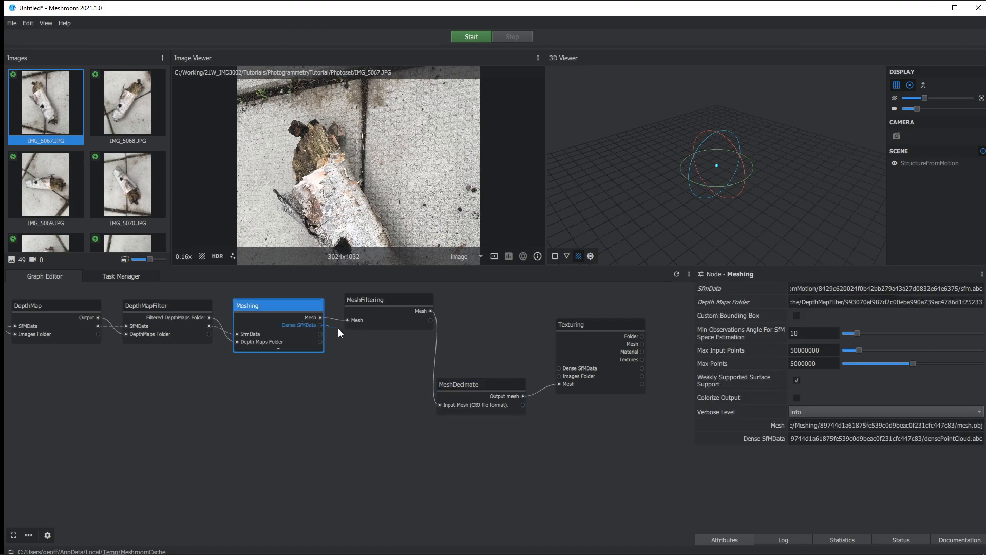
{"action": "left_click_drag", "start_coordinate": [519, 372], "coordinate": [558, 368]}
{"action": "mouse_move", "coordinate": [588, 338]}
{"action": "left_mouse_down"}
{"action": "mouse_move", "coordinate": [577, 315]}
{"action": "mouse_move", "coordinate": [587, 322]}
{"action": "mouse_move", "coordinate": [578, 334]}
{"action": "left_mouse_up"}
{"action": "left_click_drag", "start_coordinate": [416, 308], "coordinate": [425, 304]}
{"action": "left_click_drag", "start_coordinate": [574, 335], "coordinate": [570, 336]}
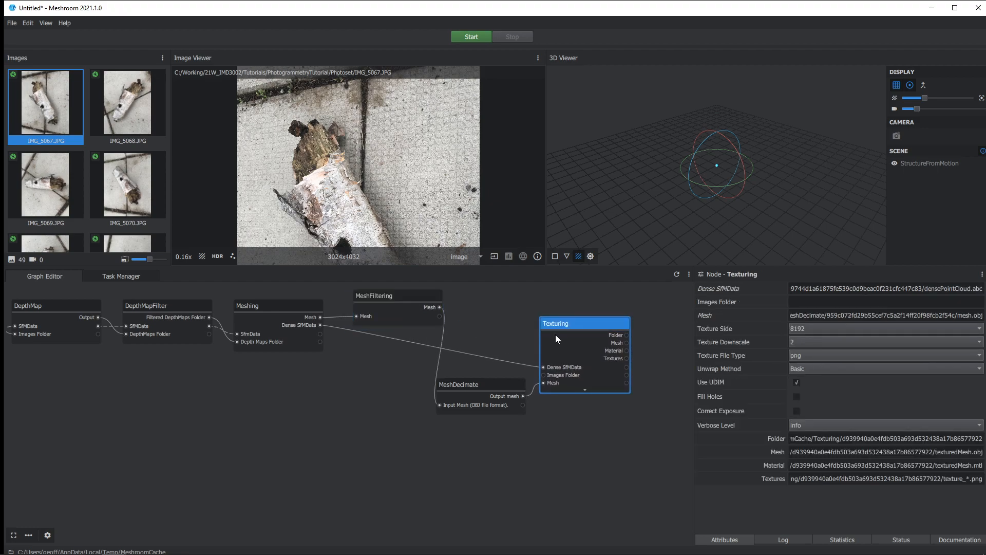
Step: Check the MeshDecimate attributes and set the Texturing node's Texture Side to 2048
{"action": "left_click", "coordinate": [475, 399]}
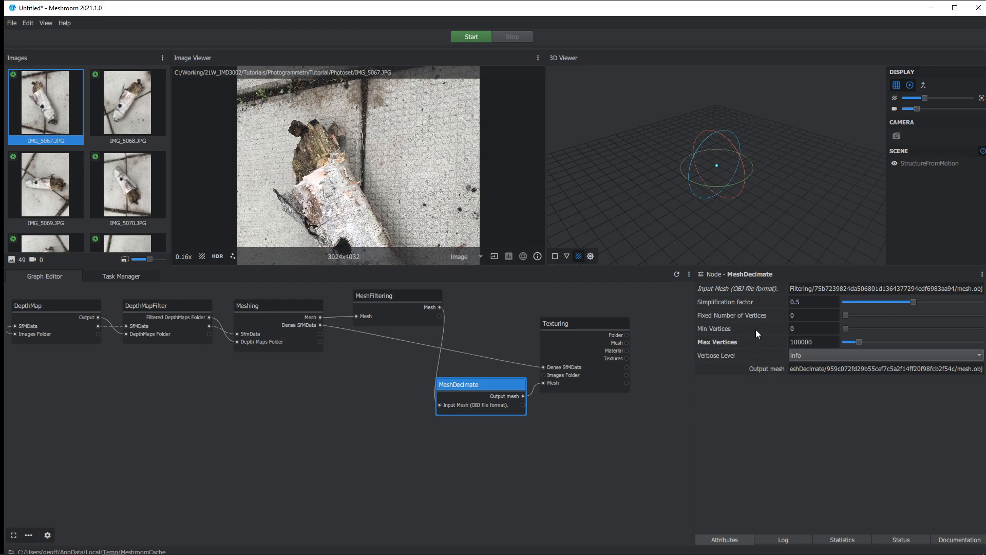
{"action": "left_click", "coordinate": [578, 340]}
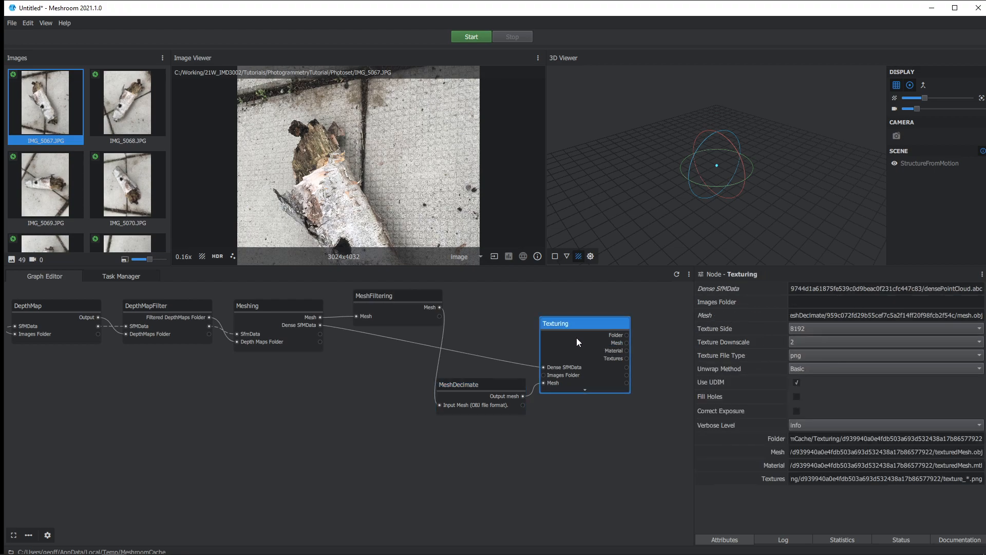
{"action": "left_click_drag", "start_coordinate": [576, 330], "coordinate": [577, 325]}
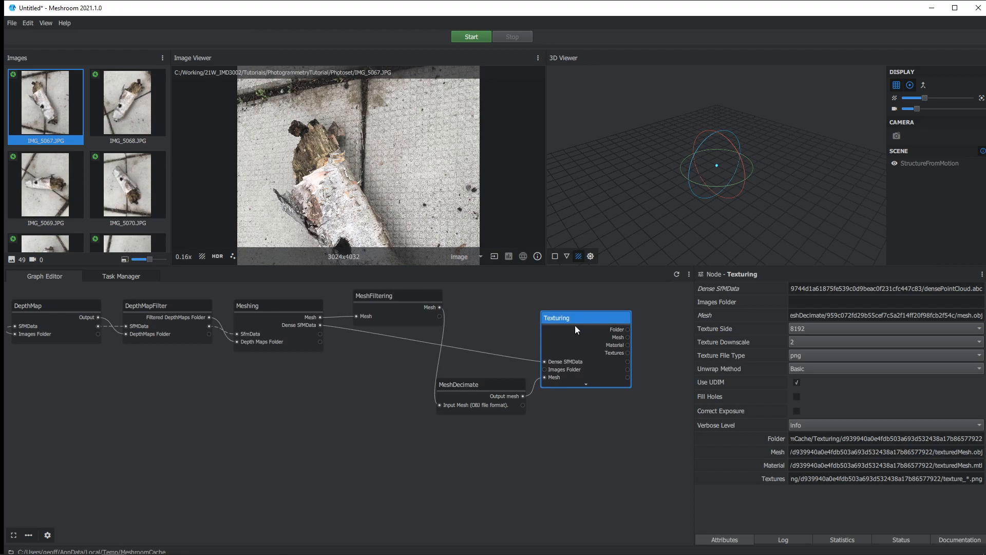
{"action": "left_click", "coordinate": [811, 328]}
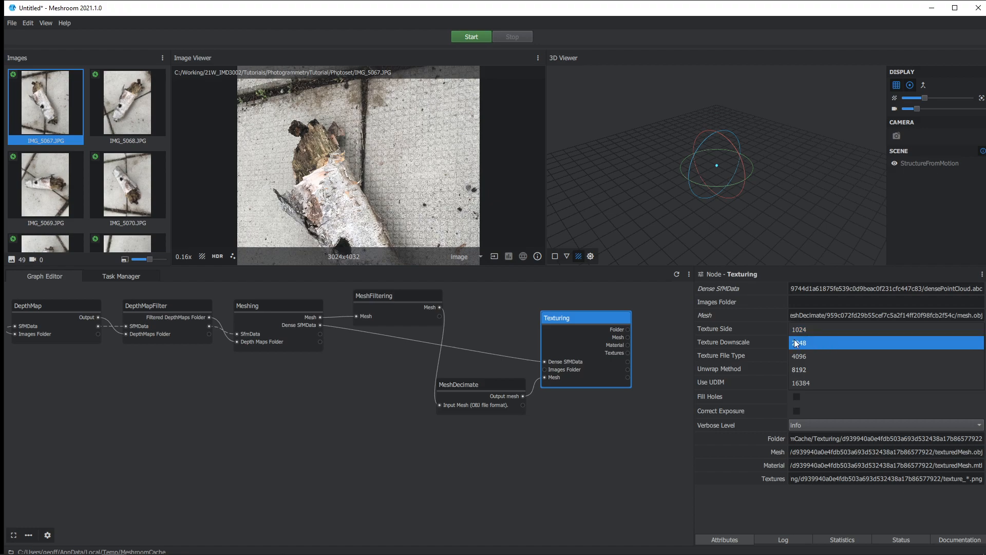
{"action": "left_click", "coordinate": [802, 337]}
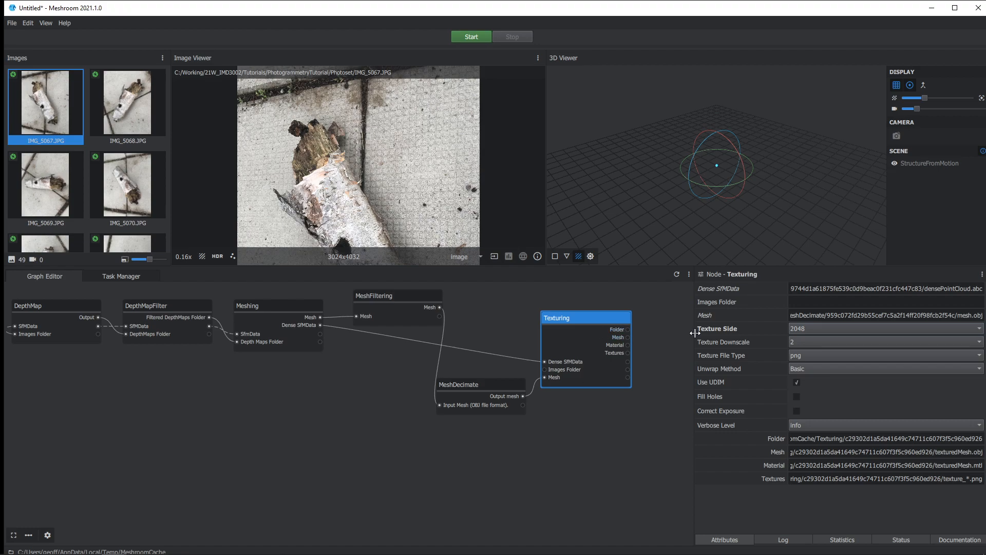
Step: Widen the node attributes area and inspect the Texturing node's settings, including its Unwrap Method
{"action": "left_click_drag", "start_coordinate": [694, 334], "coordinate": [666, 334]}
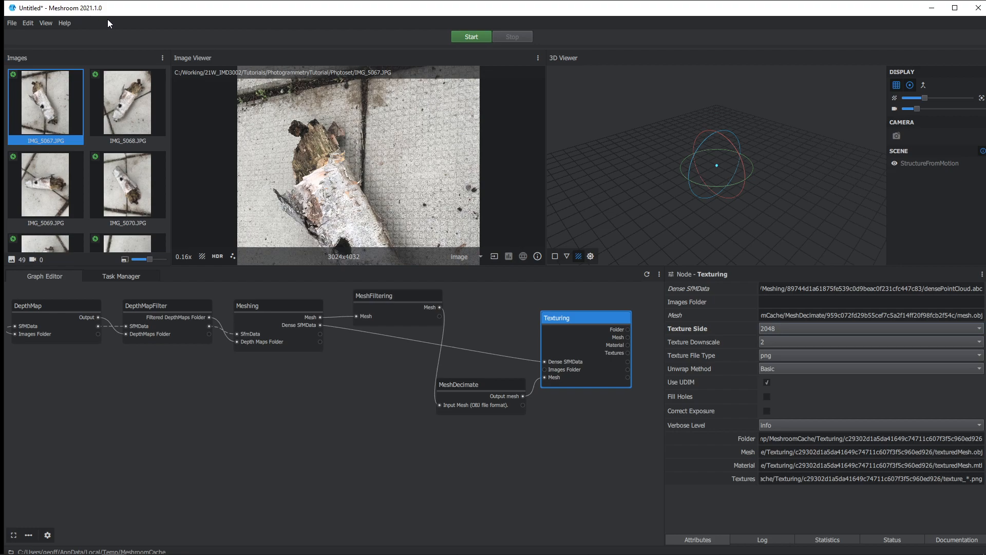
{"action": "left_click", "coordinate": [788, 369]}
{"action": "left_click", "coordinate": [595, 463]}
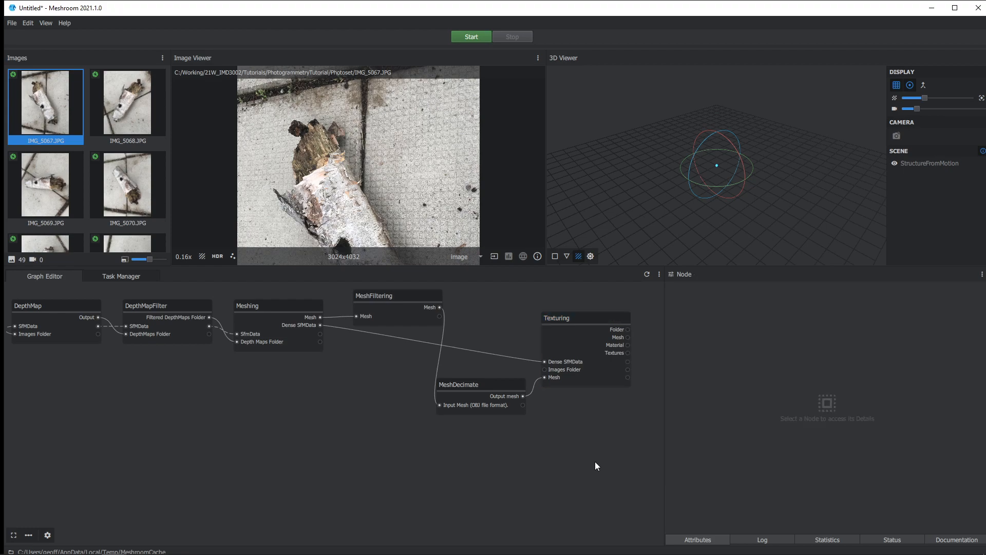
{"action": "left_click", "coordinate": [587, 338]}
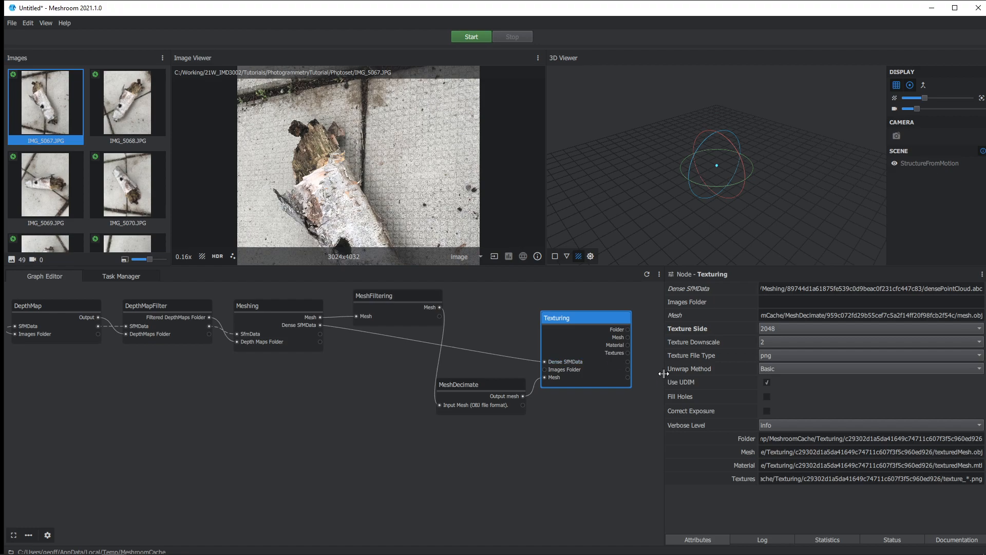
Step: Resize the node attributes area and examine the Texturing node's output Folder path, highlighting its final folder name
{"action": "left_click_drag", "start_coordinate": [665, 373], "coordinate": [645, 373]}
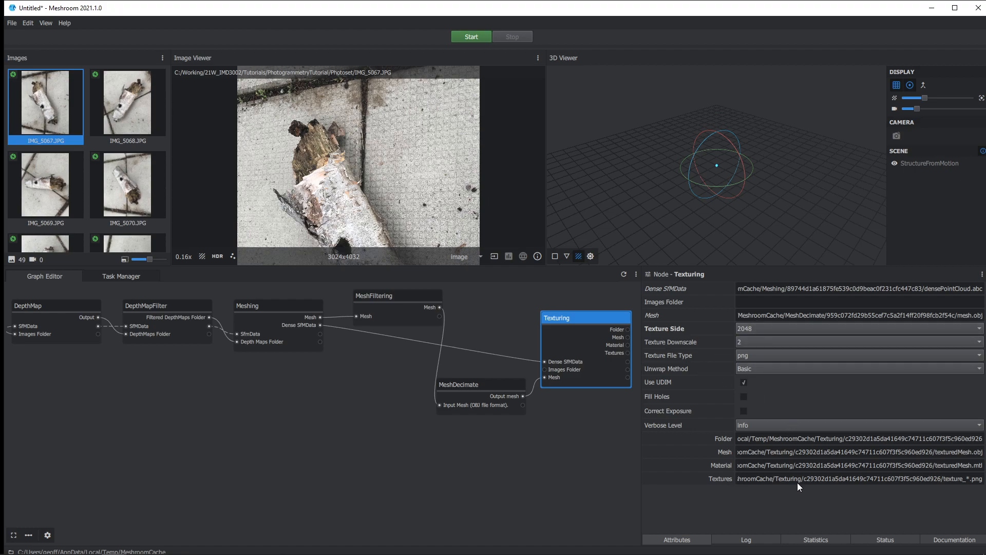
{"action": "left_click_drag", "start_coordinate": [638, 471], "coordinate": [520, 437]}
{"action": "left_click", "coordinate": [639, 438]}
{"action": "left_click", "coordinate": [750, 437]}
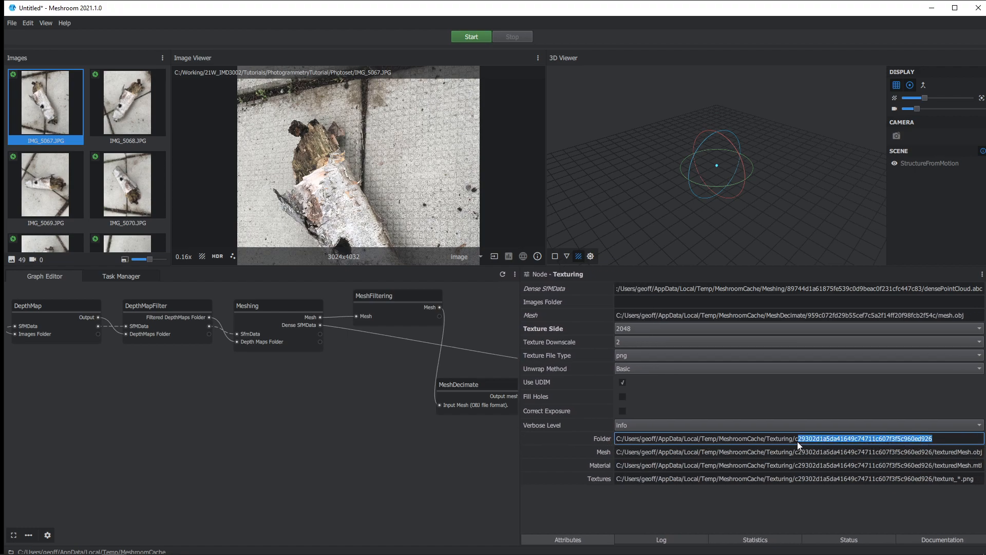
{"action": "left_click_drag", "start_coordinate": [792, 443], "coordinate": [667, 436]}
{"action": "left_click", "coordinate": [660, 441]}
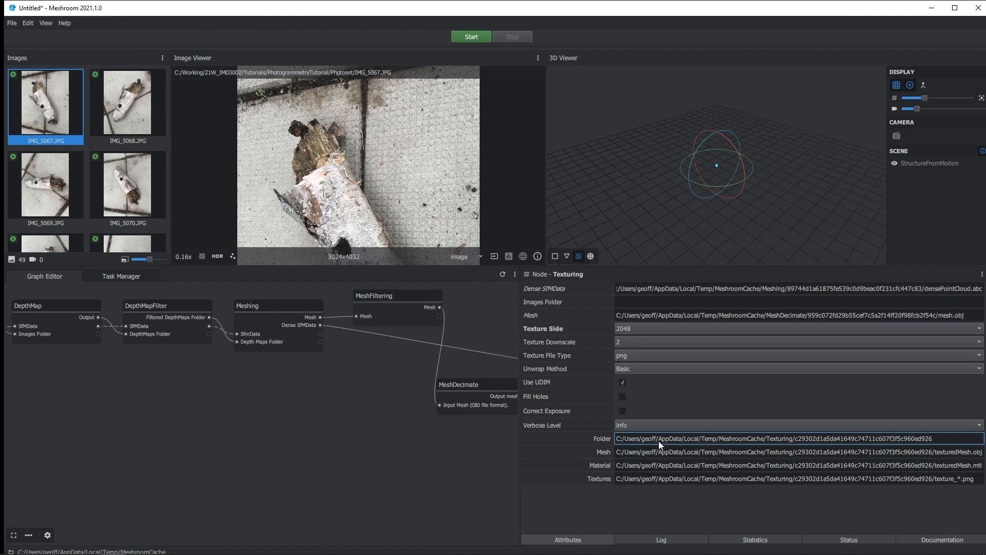
{"action": "left_click", "coordinate": [677, 439]}
{"action": "left_click_drag", "start_coordinate": [659, 439], "coordinate": [817, 440]}
{"action": "left_click", "coordinate": [938, 439]}
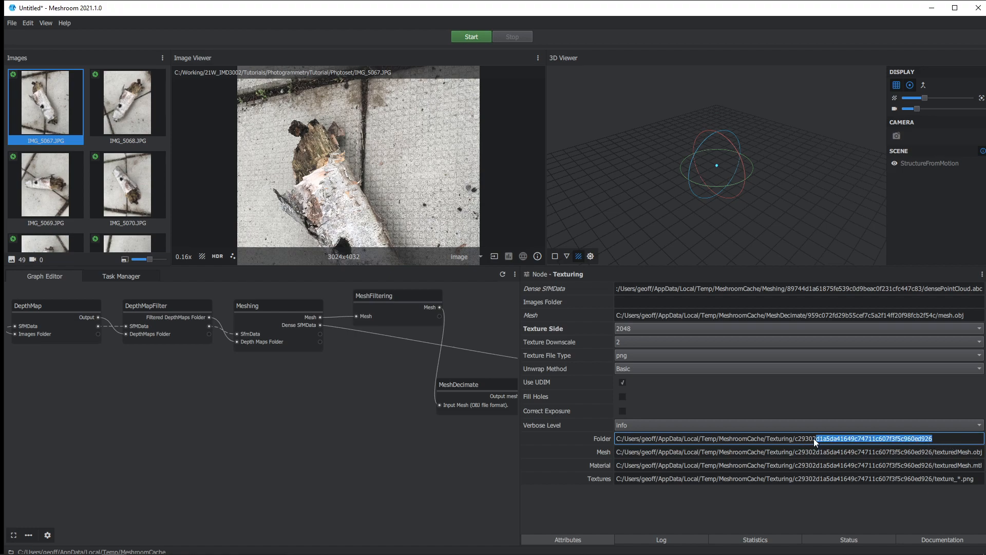
{"action": "left_click_drag", "start_coordinate": [523, 459], "coordinate": [565, 449]}
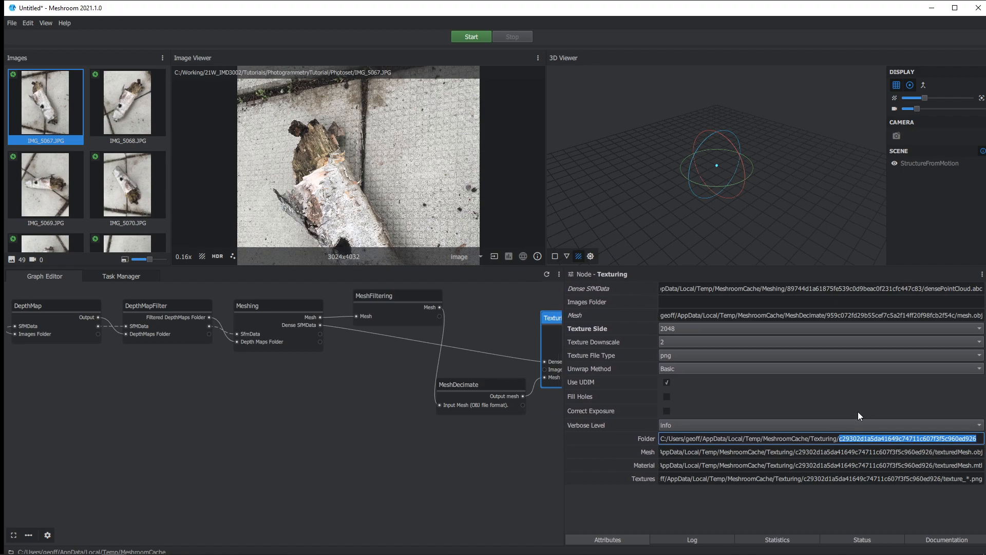
{"action": "left_click_drag", "start_coordinate": [565, 460], "coordinate": [693, 463]}
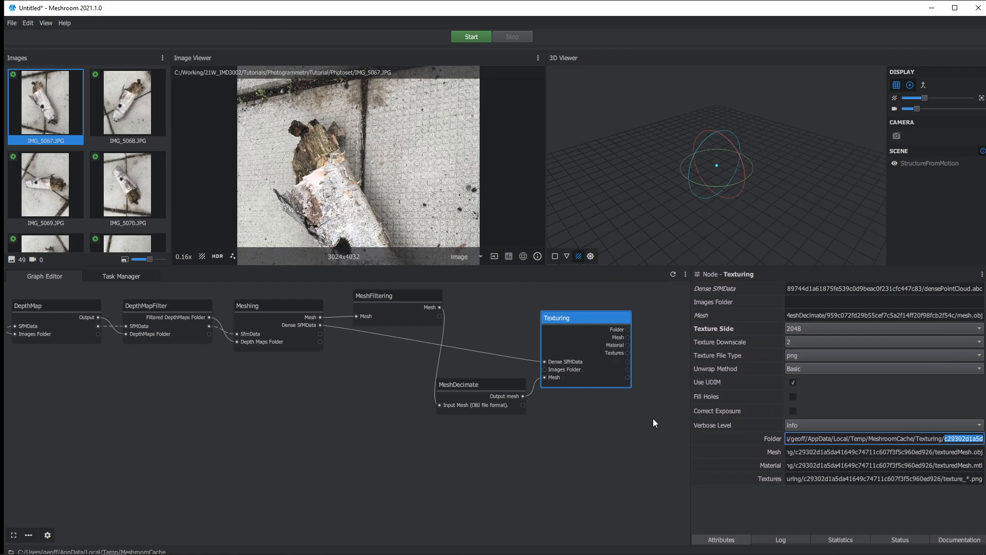
Step: Start computing the whole pipeline without saving the project first
{"action": "left_click", "coordinate": [476, 37]}
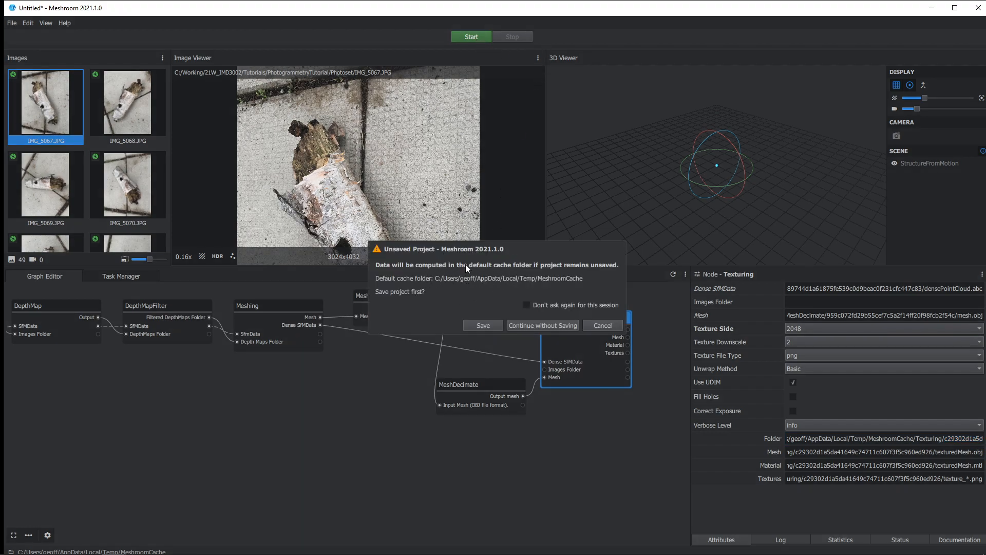
{"action": "left_click", "coordinate": [522, 326]}
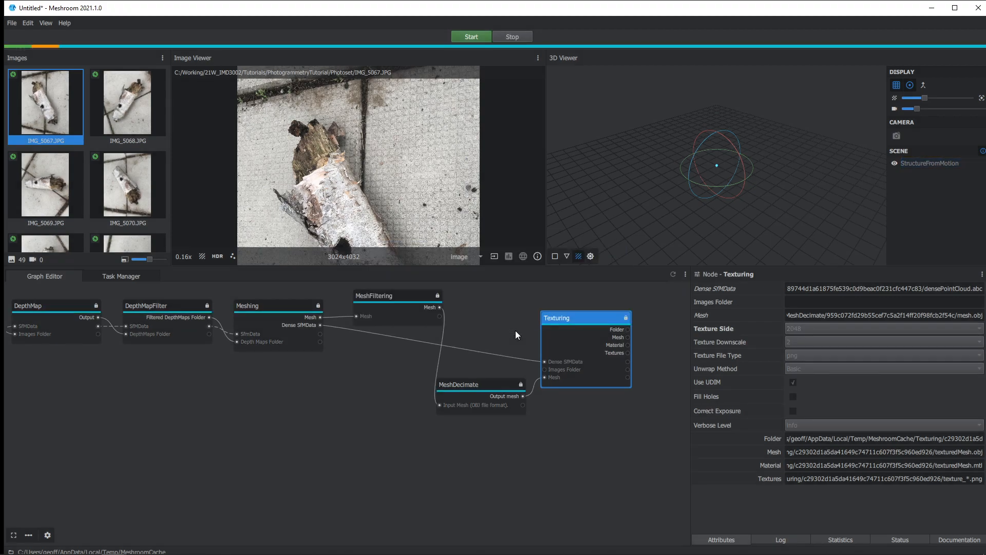
Step: Examine the computation status of the nodes along the graph, from CameraInit through to Texturing
{"action": "scroll", "coordinate": [510, 333], "scroll_direction": "down", "scroll_amount": 4}
{"action": "middle_click_drag", "start_coordinate": [359, 376], "coordinate": [497, 371]}
{"action": "scroll", "coordinate": [449, 379], "scroll_direction": "down", "scroll_amount": 3}
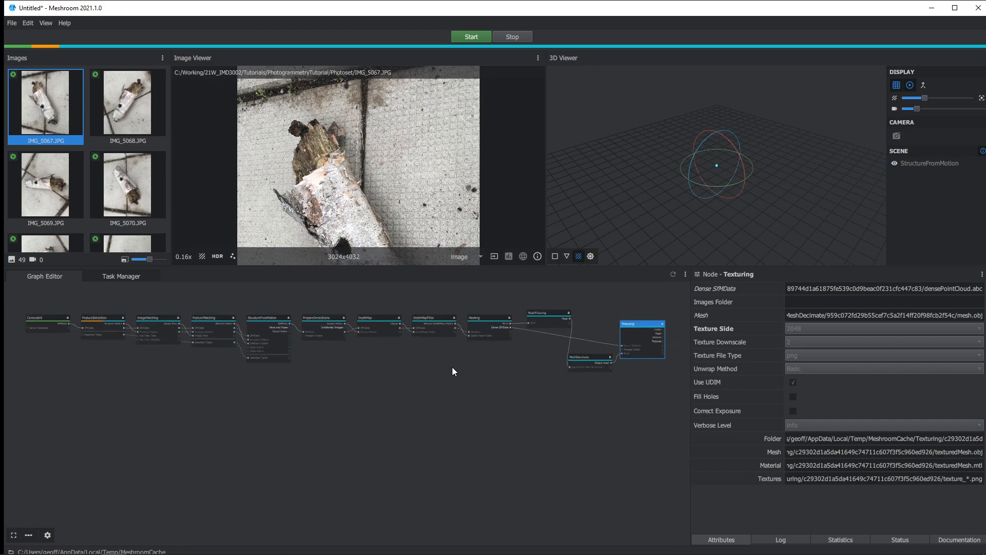
{"action": "scroll", "coordinate": [612, 383], "scroll_direction": "up", "scroll_amount": 3}
{"action": "scroll", "coordinate": [518, 357], "scroll_direction": "down", "scroll_amount": 3}
{"action": "middle_click_drag", "start_coordinate": [483, 374], "coordinate": [516, 375]}
{"action": "middle_click_drag", "start_coordinate": [351, 394], "coordinate": [375, 402]}
{"action": "scroll", "coordinate": [284, 347], "scroll_direction": "up", "scroll_amount": 3}
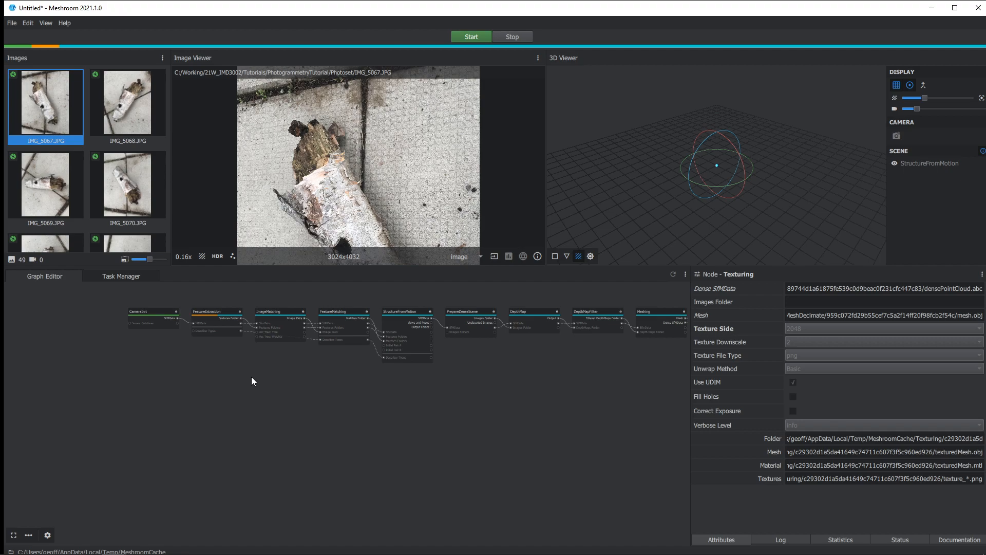
{"action": "middle_click_drag", "start_coordinate": [302, 381], "coordinate": [218, 381]}
{"action": "middle_click_drag", "start_coordinate": [348, 404], "coordinate": [278, 401]}
{"action": "middle_click_drag", "start_coordinate": [586, 399], "coordinate": [460, 405]}
{"action": "scroll", "coordinate": [553, 409], "scroll_direction": "up", "scroll_amount": 3}
{"action": "middle_click_drag", "start_coordinate": [563, 388], "coordinate": [595, 423]}
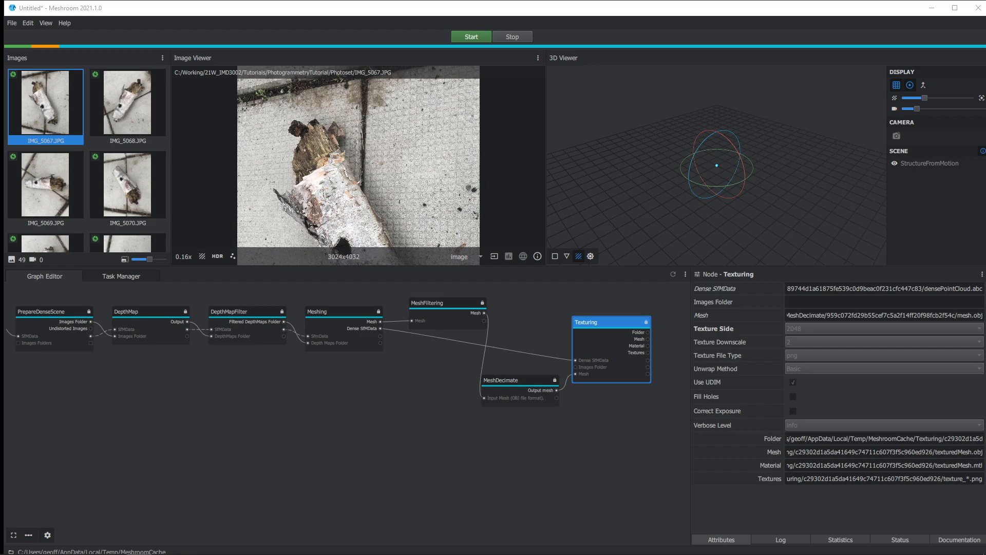
Step: Check the computer's CPU, memory and GPU load in the Windows Task Manager, and close it
{"action": "left_click_drag", "start_coordinate": [985, 177], "coordinate": [572, 143]}
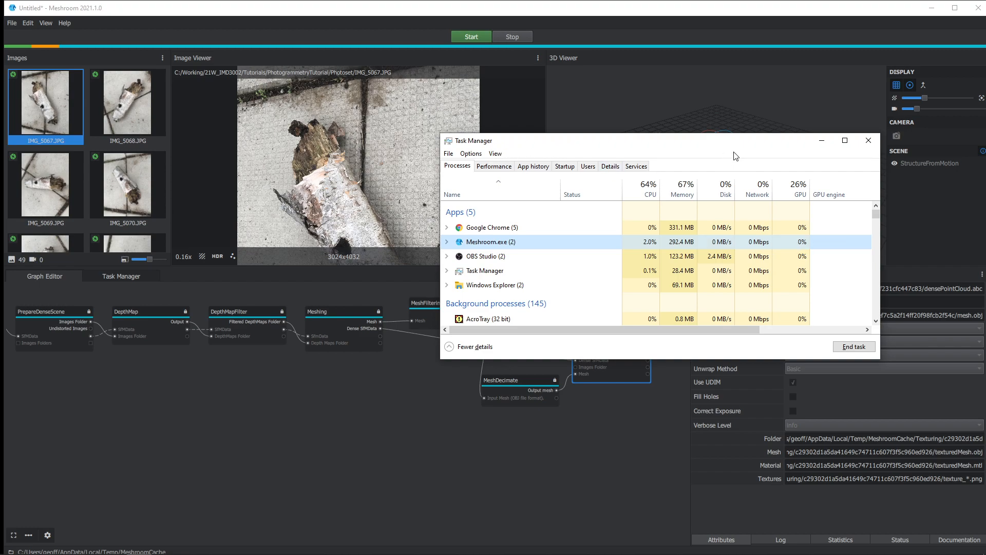
{"action": "left_click", "coordinate": [868, 140]}
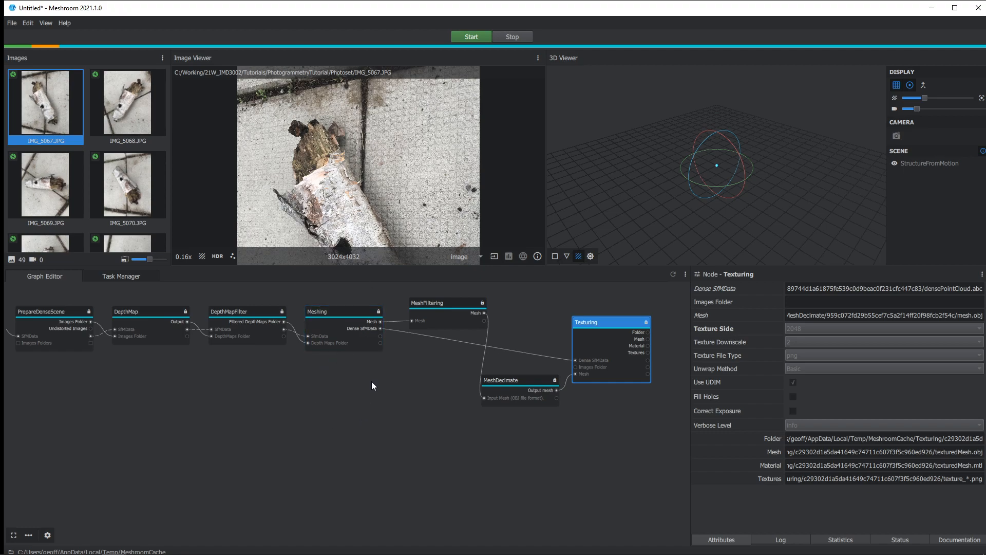
{"action": "middle_click_drag", "start_coordinate": [372, 381], "coordinate": [375, 383]}
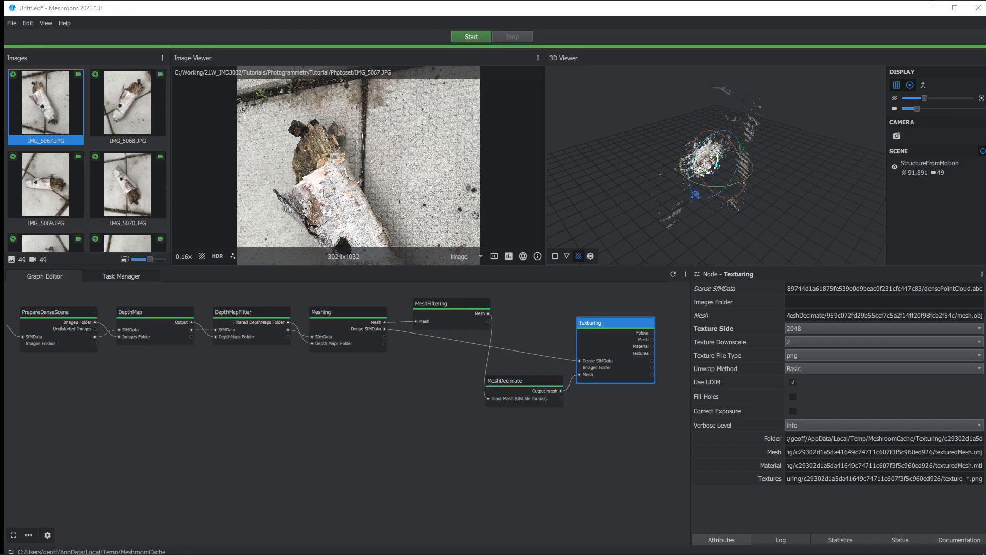
Step: Enlarge the 3D Viewer and examine the StructureFromMotion point cloud and camera positions from several angles
{"action": "left_click", "coordinate": [795, 176]}
{"action": "scroll", "coordinate": [731, 173], "scroll_direction": "up", "scroll_amount": 5}
{"action": "left_click_drag", "start_coordinate": [670, 210], "coordinate": [758, 184]}
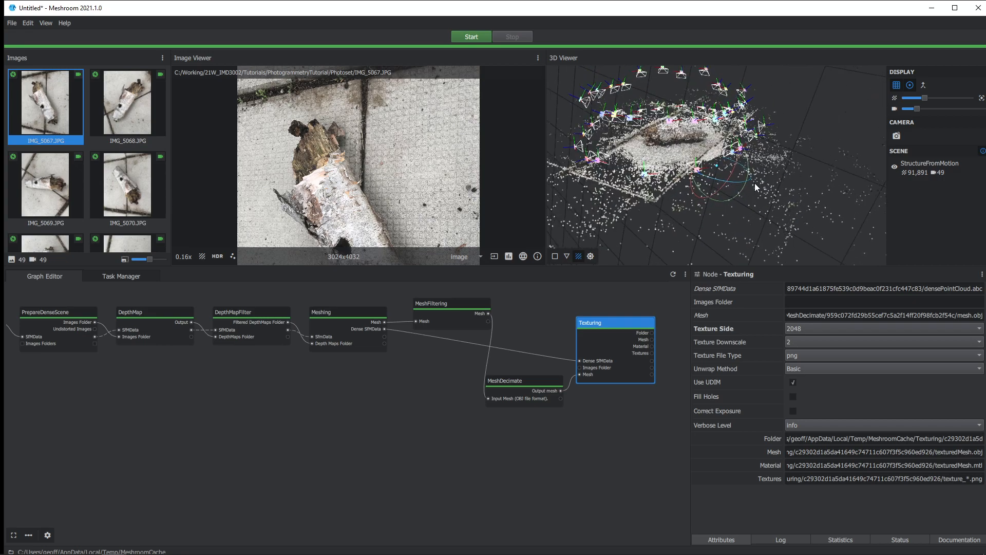
{"action": "left_click_drag", "start_coordinate": [649, 266], "coordinate": [651, 348]}
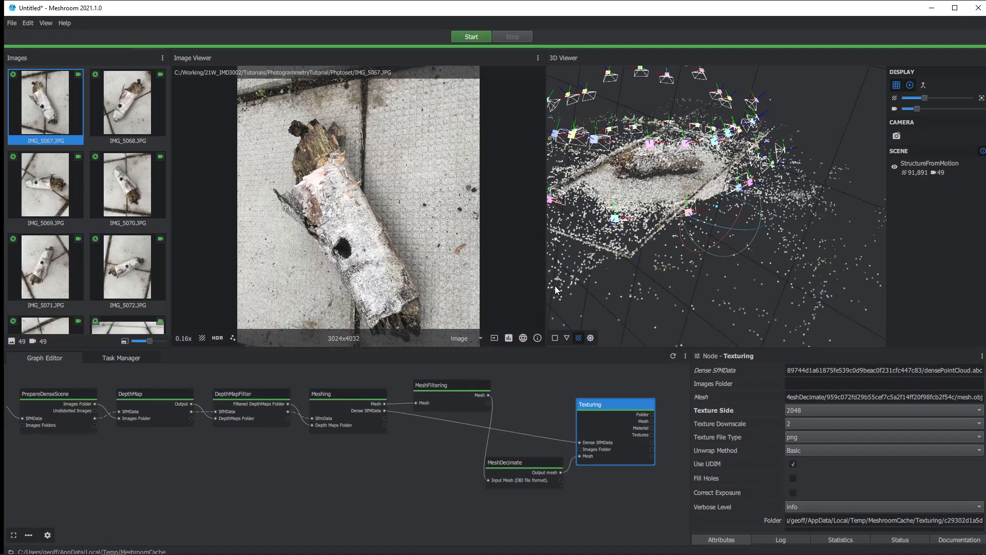
{"action": "left_click_drag", "start_coordinate": [546, 282], "coordinate": [441, 283]}
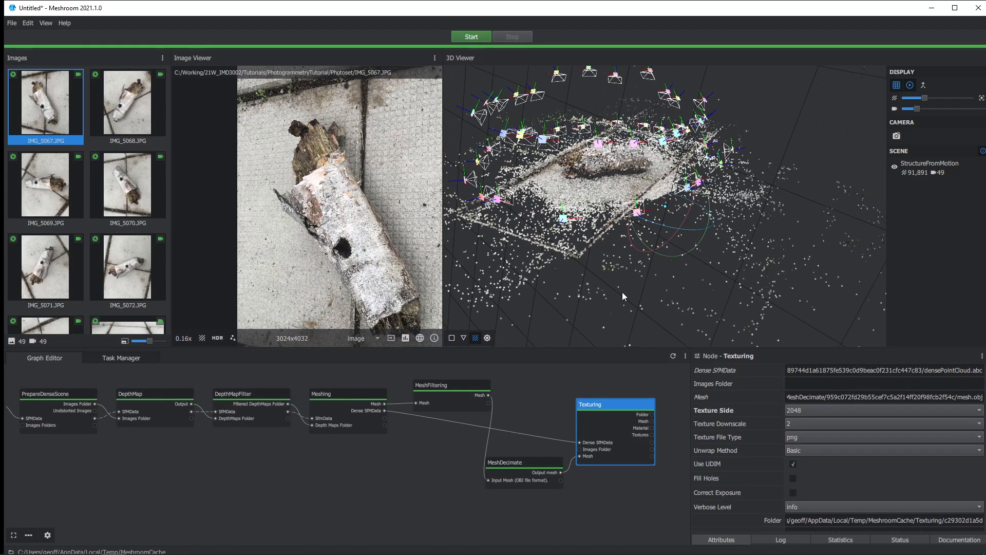
{"action": "mouse_move", "coordinate": [728, 197]}
{"action": "left_mouse_down"}
{"action": "mouse_move", "coordinate": [756, 241]}
{"action": "mouse_move", "coordinate": [719, 234]}
{"action": "mouse_move", "coordinate": [647, 178]}
{"action": "mouse_move", "coordinate": [686, 193]}
{"action": "mouse_move", "coordinate": [672, 214]}
{"action": "mouse_move", "coordinate": [646, 165]}
{"action": "mouse_move", "coordinate": [646, 183]}
{"action": "mouse_move", "coordinate": [642, 170]}
{"action": "mouse_move", "coordinate": [606, 198]}
{"action": "mouse_move", "coordinate": [609, 183]}
{"action": "mouse_move", "coordinate": [664, 175]}
{"action": "mouse_move", "coordinate": [693, 179]}
{"action": "mouse_move", "coordinate": [733, 216]}
{"action": "mouse_move", "coordinate": [740, 208]}
{"action": "left_mouse_up"}
{"action": "scroll", "coordinate": [646, 179], "scroll_direction": "up", "scroll_amount": 3}
{"action": "scroll", "coordinate": [686, 196], "scroll_direction": "down", "scroll_amount": 4}
{"action": "scroll", "coordinate": [671, 214], "scroll_direction": "down", "scroll_amount": 4}
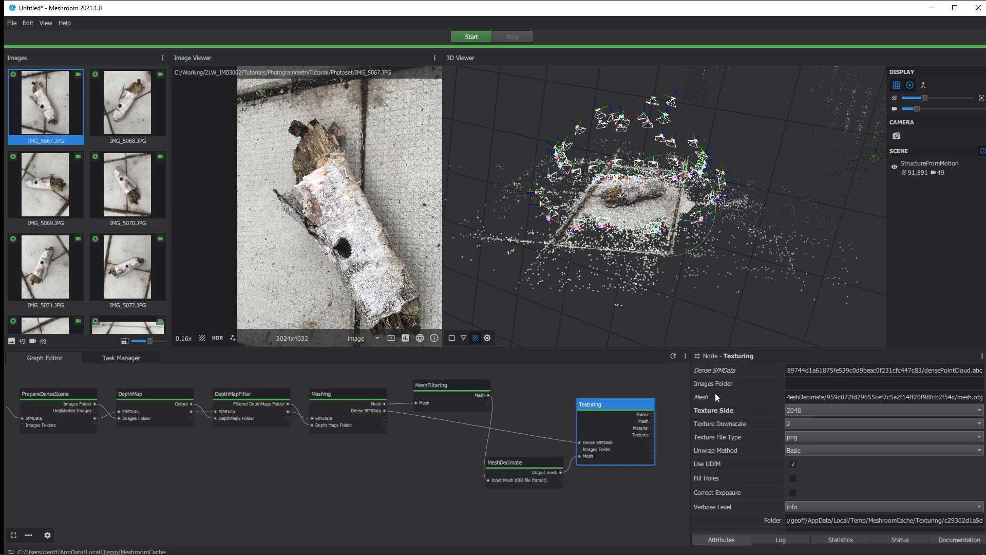
Step: Enlarge the Texturing node's attributes area to show its output paths and open the matching c29302d1a5da... folder in File Explorer
{"action": "scroll", "coordinate": [820, 475], "scroll_direction": "down", "scroll_amount": 3}
{"action": "left_click_drag", "start_coordinate": [691, 396], "coordinate": [593, 395]}
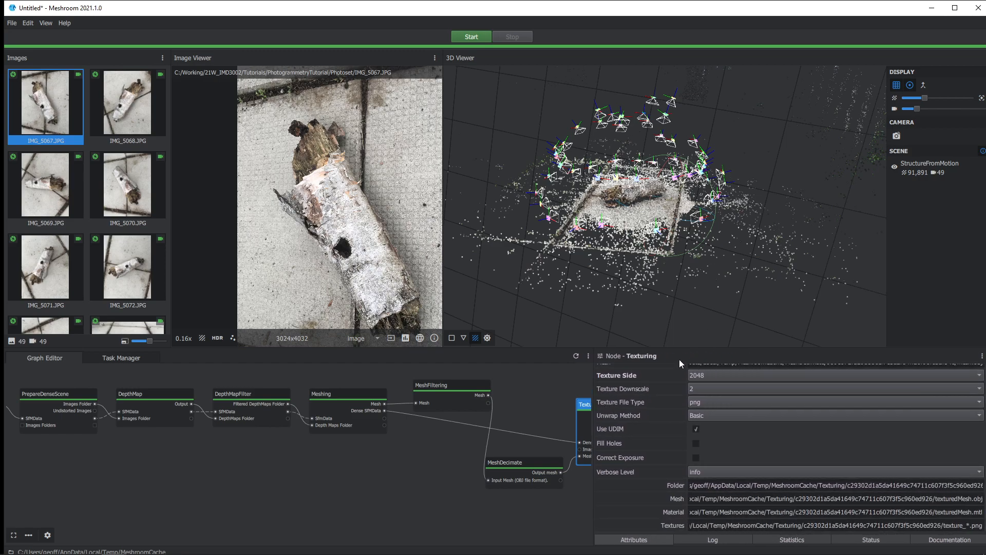
{"action": "left_click_drag", "start_coordinate": [671, 347], "coordinate": [671, 288]}
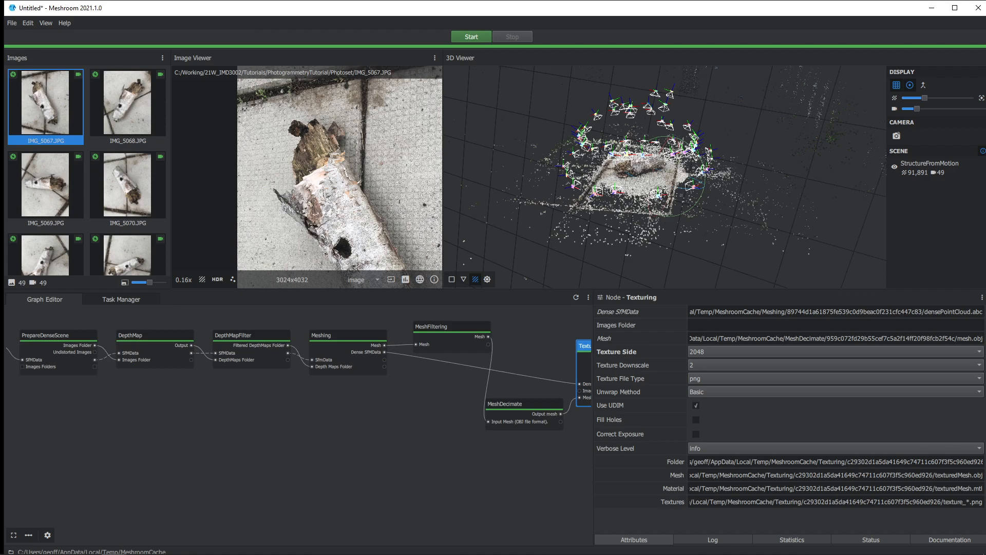
{"action": "left_click_drag", "start_coordinate": [985, 31], "coordinate": [541, 95]}
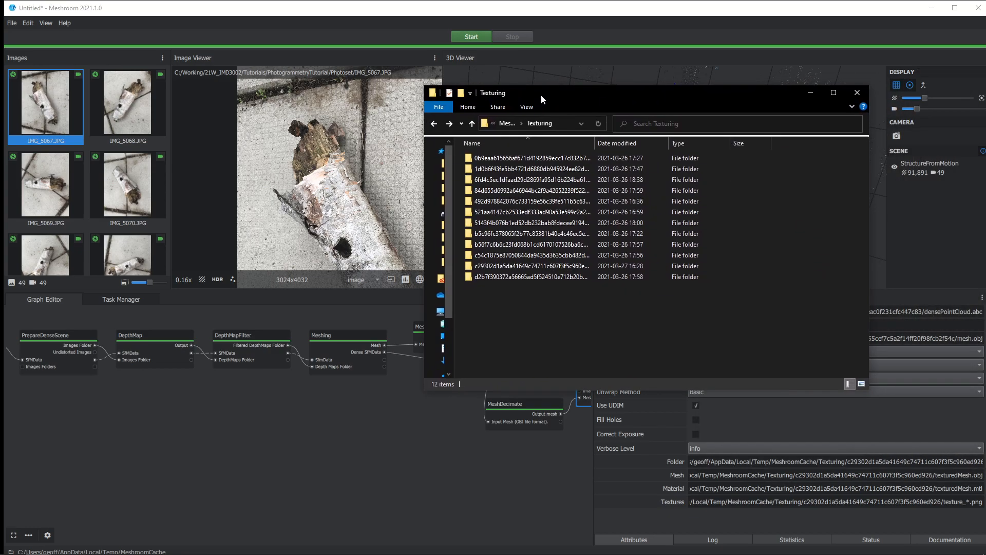
{"action": "double_click", "coordinate": [495, 266]}
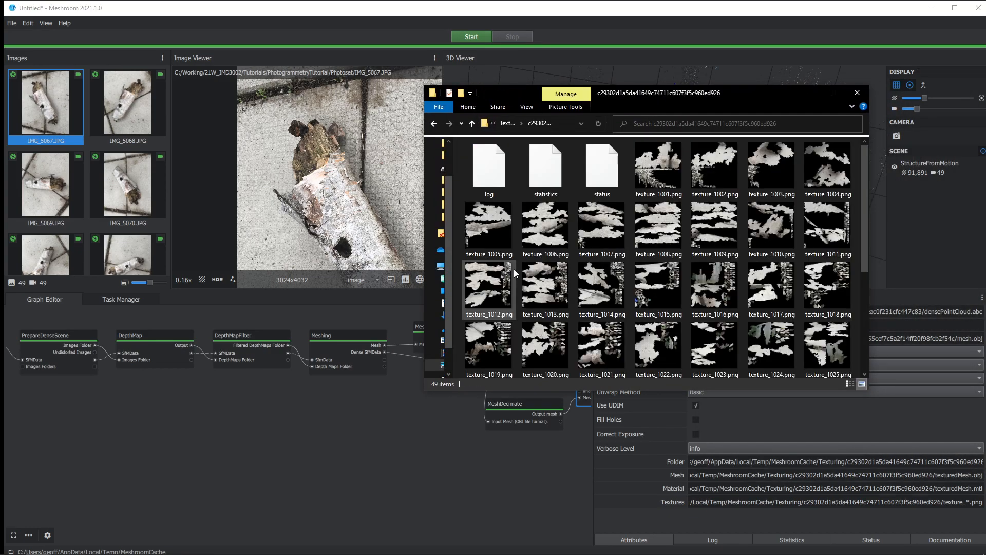
Step: Open texture_1001.png in Photos, browse through the generated texture images as far as texture_1026.png, and close the viewer
{"action": "left_click", "coordinate": [680, 171]}
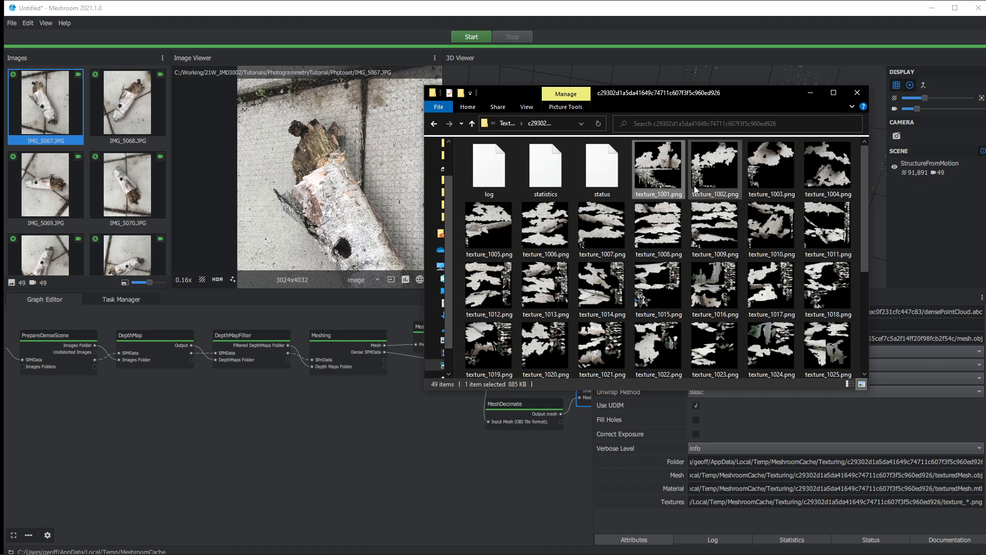
{"action": "double_click", "coordinate": [668, 164]}
{"action": "key", "text": "Right"}
{"action": "key", "text": "Right"}
{"action": "key", "text": "Right"}
{"action": "key", "text": "Right"}
{"action": "key", "text": "Right"}
{"action": "key", "text": "Right"}
{"action": "key", "text": "Right"}
{"action": "key", "text": "Right"}
{"action": "key", "text": "Right"}
{"action": "key", "text": "Right"}
{"action": "key", "text": "Right"}
{"action": "key", "text": "Right"}
{"action": "key", "text": "Right"}
{"action": "key", "text": "Right"}
{"action": "key", "text": "Right"}
{"action": "key", "text": "Right"}
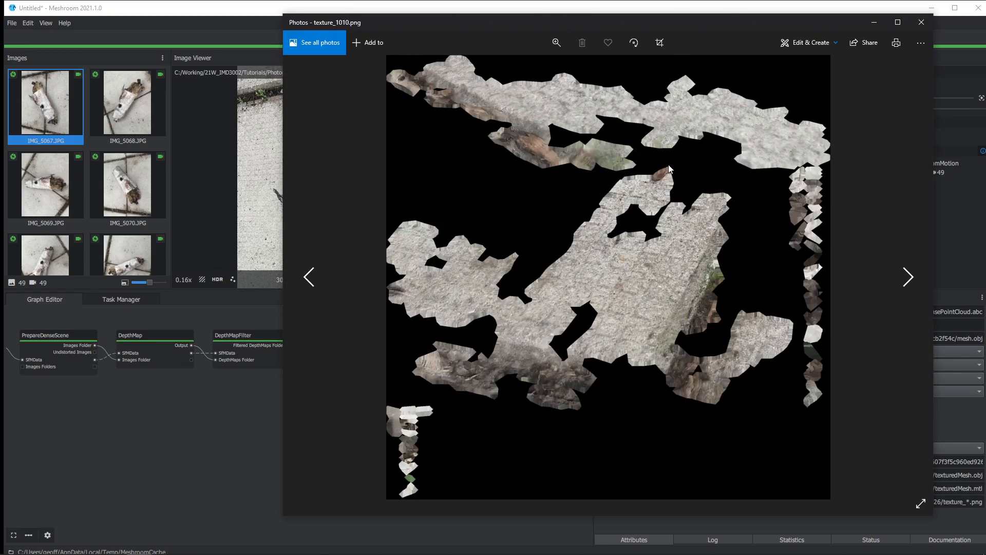
{"action": "key", "text": "Right"}
{"action": "key", "text": "Right"}
{"action": "key", "text": "Right"}
{"action": "key", "text": "Right"}
{"action": "key", "text": "Right"}
{"action": "key", "text": "Right"}
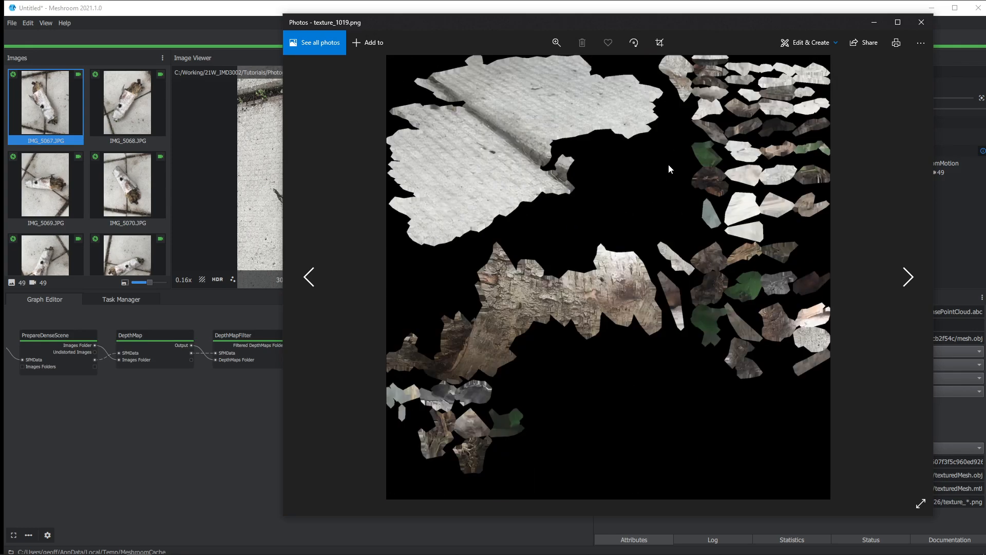
{"action": "key", "text": "Right"}
{"action": "key", "text": "Right"}
{"action": "key", "text": "Right"}
{"action": "key", "text": "Right"}
{"action": "key", "text": "Right"}
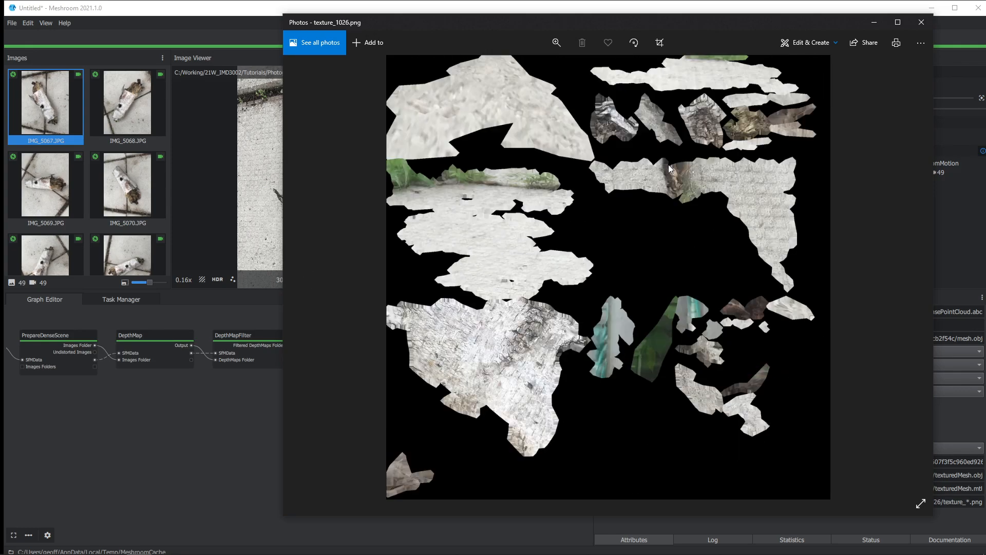
{"action": "left_click", "coordinate": [921, 22]}
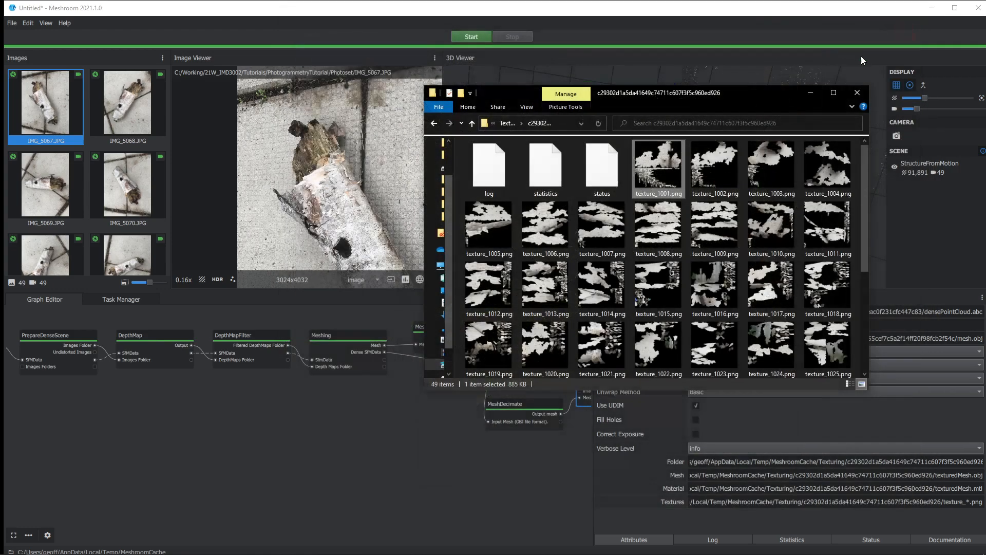
Step: Locate texturedMesh.obj among the Texturing output files and move the folder window out of the way
{"action": "left_click_drag", "start_coordinate": [745, 91], "coordinate": [420, 95]}
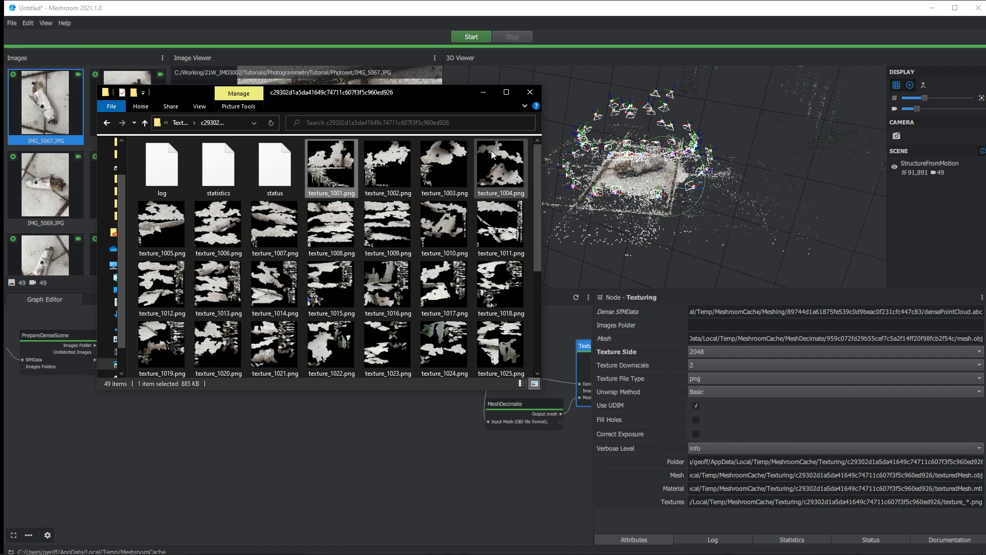
{"action": "left_click_drag", "start_coordinate": [446, 93], "coordinate": [720, 94]}
{"action": "scroll", "coordinate": [610, 229], "scroll_direction": "down", "scroll_amount": 4}
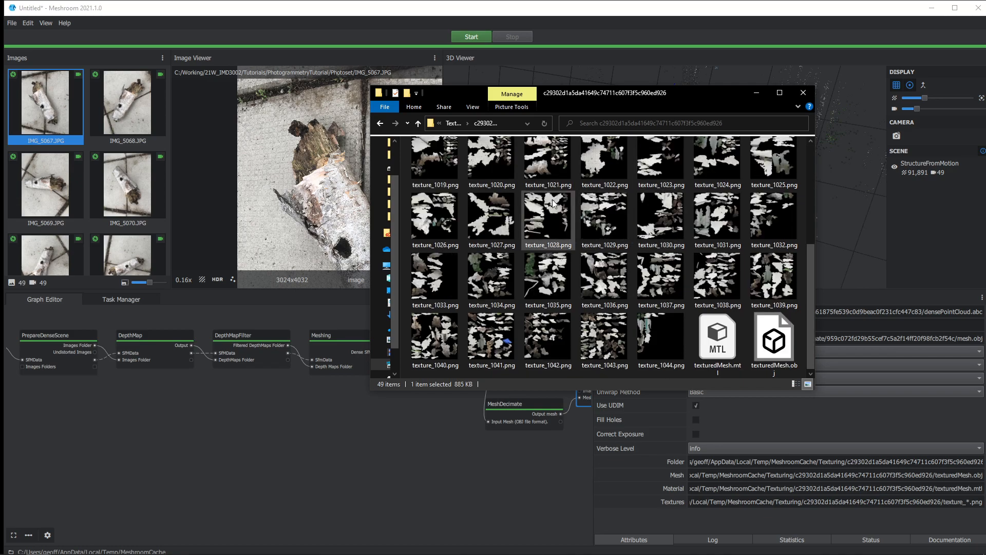
{"action": "left_click", "coordinate": [753, 337]}
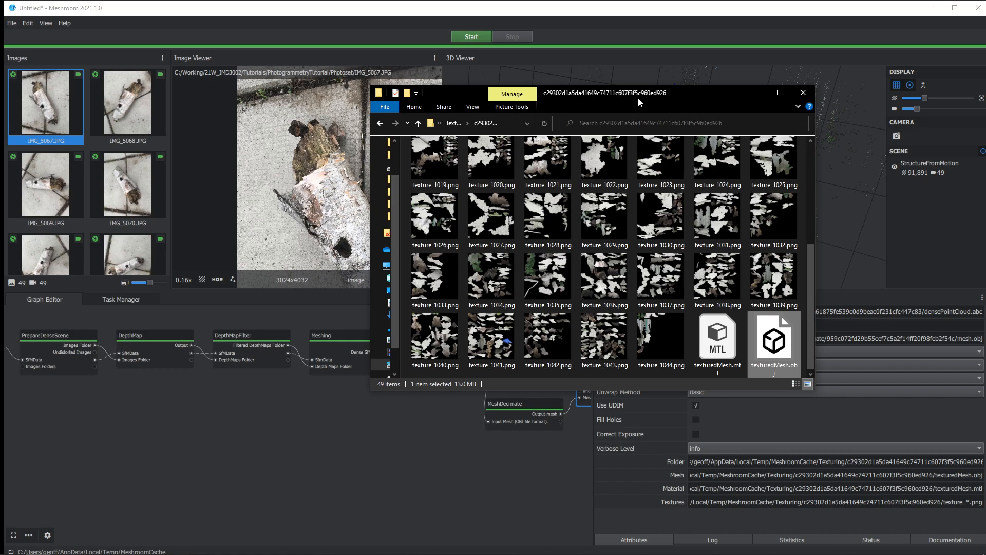
{"action": "left_click_drag", "start_coordinate": [624, 94], "coordinate": [985, 121]}
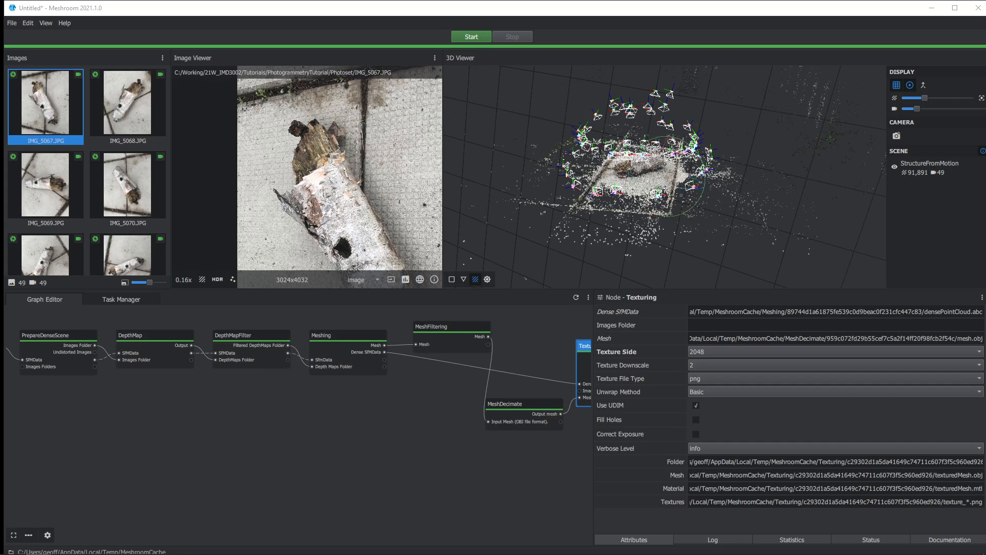
Step: Launch Autodesk Maya, switch to its window and expand the perspective view
{"action": "key", "text": "super"}
{"action": "type", "text": "maya"}
{"action": "key", "text": "Return"}
{"action": "scroll", "coordinate": [689, 161], "scroll_direction": "up", "scroll_amount": 5}
{"action": "mouse_move", "coordinate": [669, 184]}
{"action": "left_mouse_down"}
{"action": "mouse_move", "coordinate": [670, 195]}
{"action": "mouse_move", "coordinate": [677, 175]}
{"action": "mouse_move", "coordinate": [660, 190]}
{"action": "left_mouse_up"}
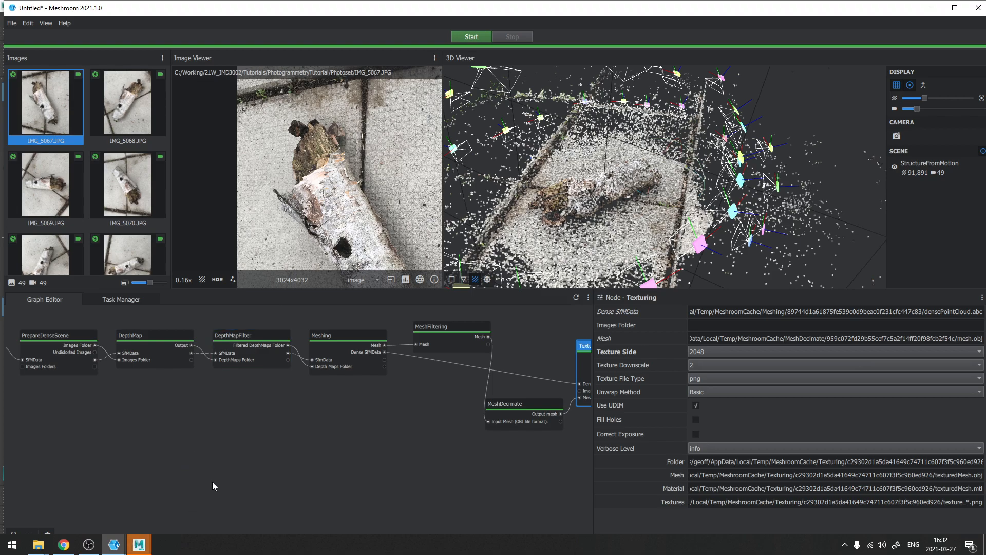
{"action": "mouse_move", "coordinate": [145, 545]}
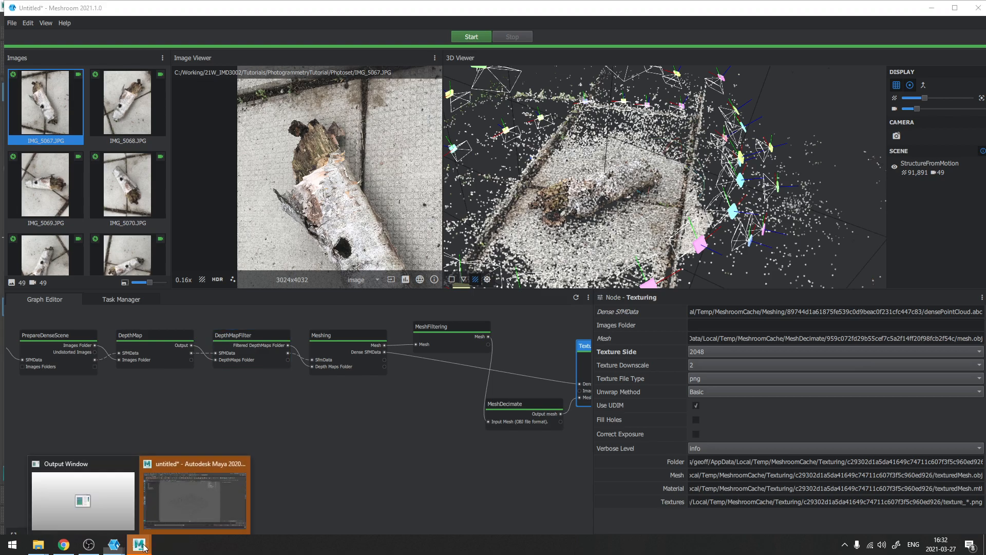
{"action": "left_click", "coordinate": [167, 510]}
{"action": "key", "text": "ctrl+space"}
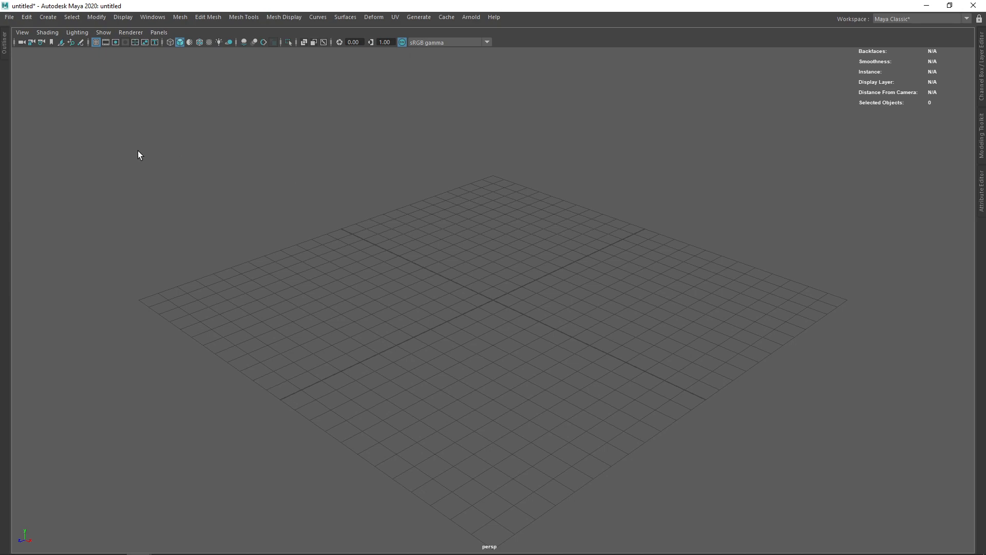
Step: Import texturedMesh.obj from the PhotogrammetryTutorial RawScan folder into the scene
{"action": "left_click", "coordinate": [10, 17]}
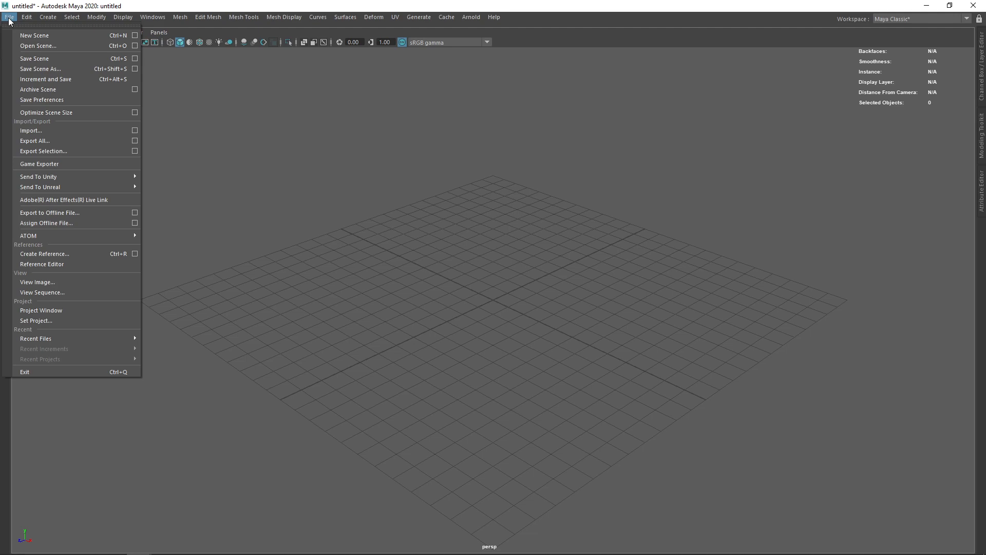
{"action": "left_click", "coordinate": [50, 131]}
{"action": "left_click_drag", "start_coordinate": [380, 62], "coordinate": [985, 87]}
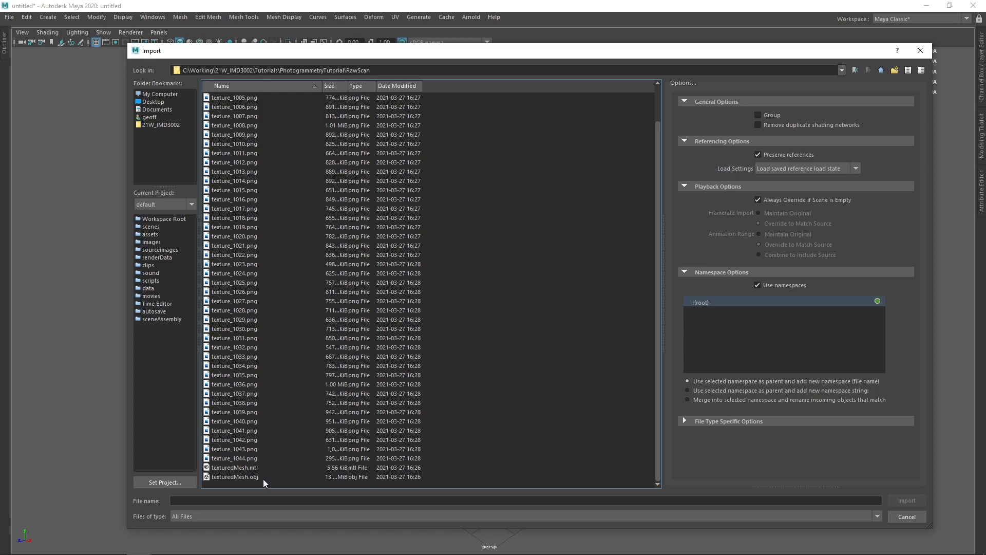
{"action": "left_click", "coordinate": [256, 467]}
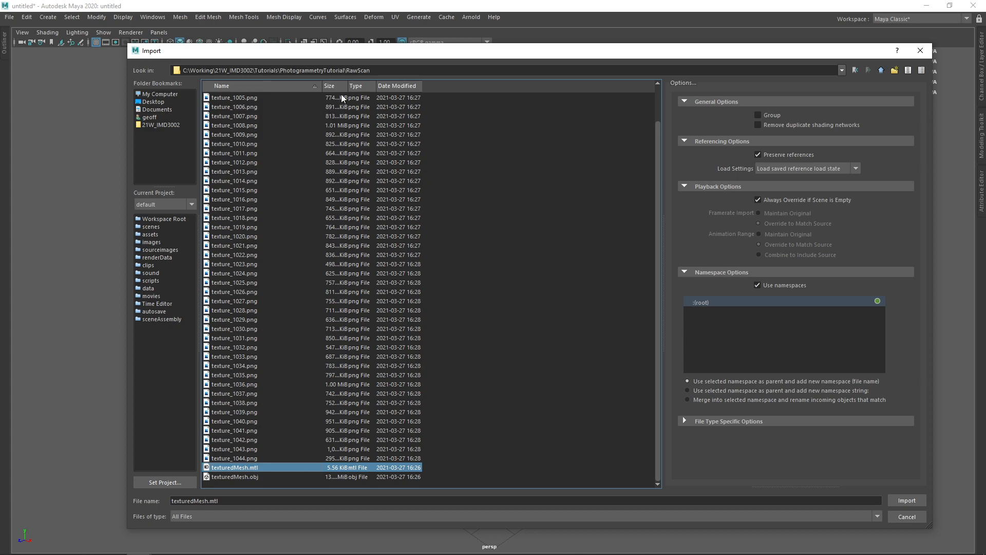
{"action": "left_click", "coordinate": [253, 477]}
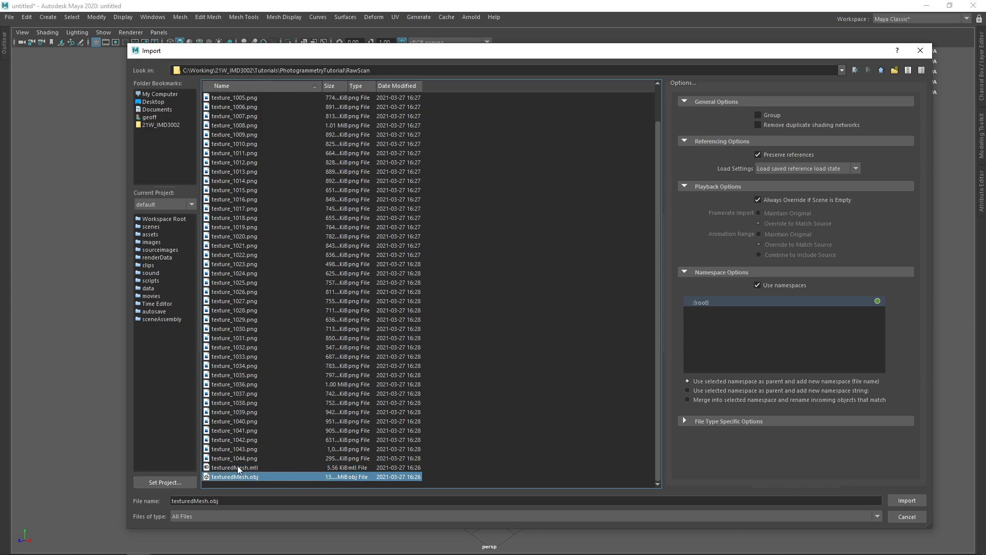
{"action": "left_click", "coordinate": [907, 500]}
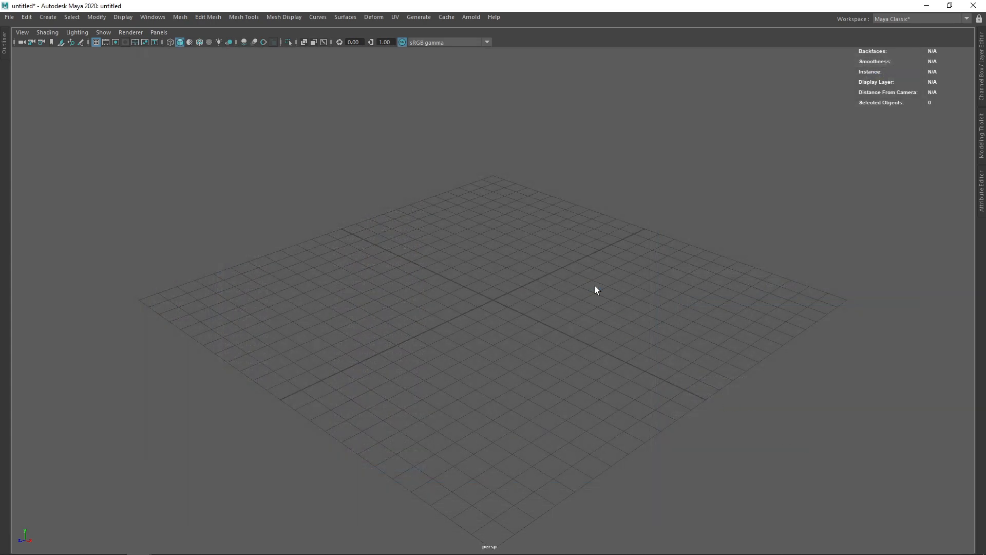
Step: Select the imported scan mesh and rotate it so that the scanned ground lies level with the grid
{"action": "left_click_drag", "start_coordinate": [442, 284], "coordinate": [392, 293], "text": "alt"}
{"action": "right_click_drag", "start_coordinate": [391, 292], "coordinate": [467, 278], "text": "alt"}
{"action": "left_click_drag", "start_coordinate": [467, 278], "coordinate": [593, 343], "text": "alt"}
{"action": "left_click_drag", "start_coordinate": [479, 305], "coordinate": [554, 349], "text": "alt"}
{"action": "left_click", "coordinate": [415, 307]}
{"action": "scroll", "coordinate": [414, 308], "scroll_direction": "up", "scroll_amount": 3}
{"action": "left_click", "coordinate": [557, 349]}
{"action": "scroll", "coordinate": [558, 350], "scroll_direction": "down", "scroll_amount": 3}
{"action": "left_click", "coordinate": [452, 308]}
{"action": "left_click_drag", "start_coordinate": [477, 315], "coordinate": [533, 250], "text": "alt"}
{"action": "key", "text": "space"}
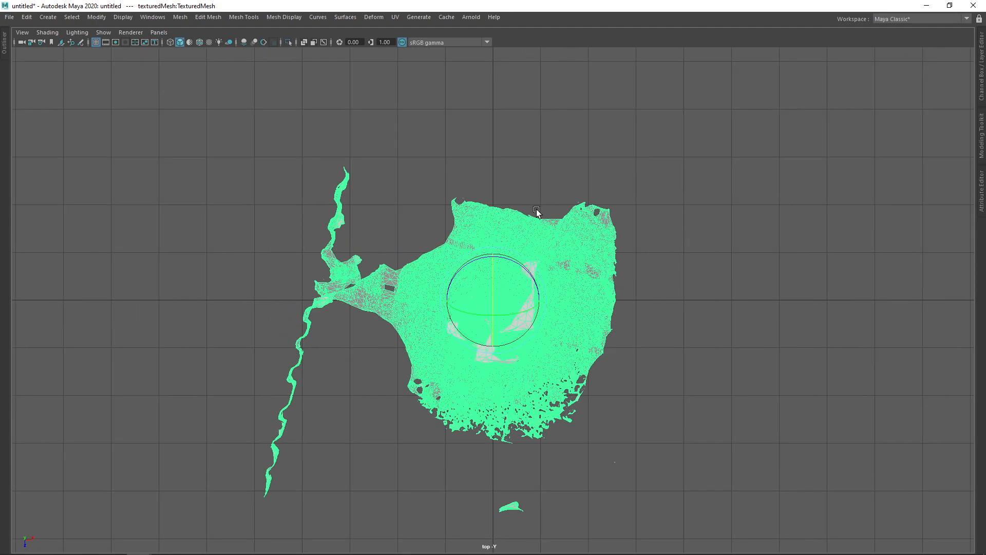
Step: Move the mesh up in the front view until the scanned ground rests on the grid line
{"action": "key", "text": "space"}
{"action": "left_click_drag", "start_coordinate": [537, 211], "coordinate": [442, 381]}
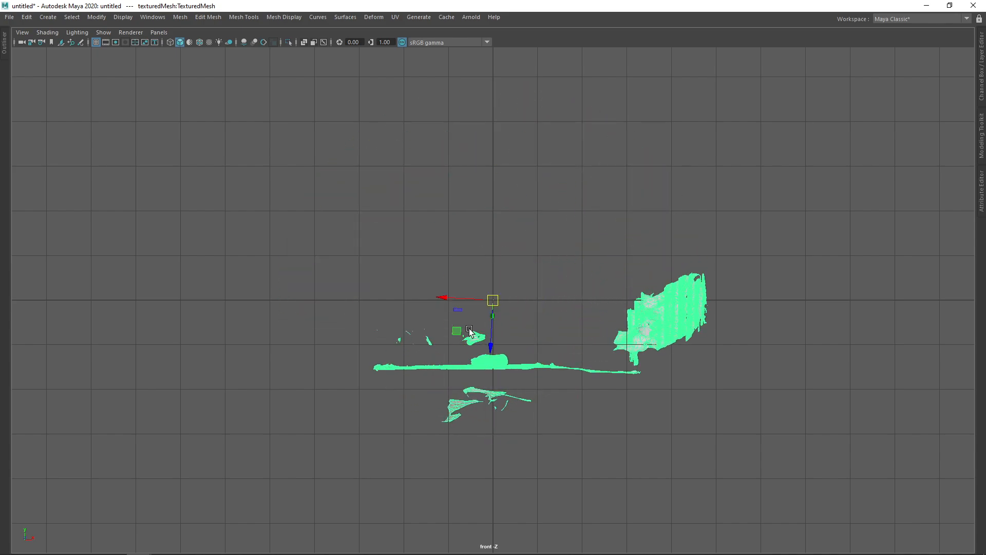
{"action": "left_click_drag", "start_coordinate": [500, 263], "coordinate": [499, 226]}
{"action": "scroll", "coordinate": [509, 248], "scroll_direction": "up", "scroll_amount": 5}
{"action": "left_click_drag", "start_coordinate": [498, 176], "coordinate": [498, 185]}
Step: Rotate the mesh in the top view so that the log runs horizontally along the grid
{"action": "key", "text": "e"}
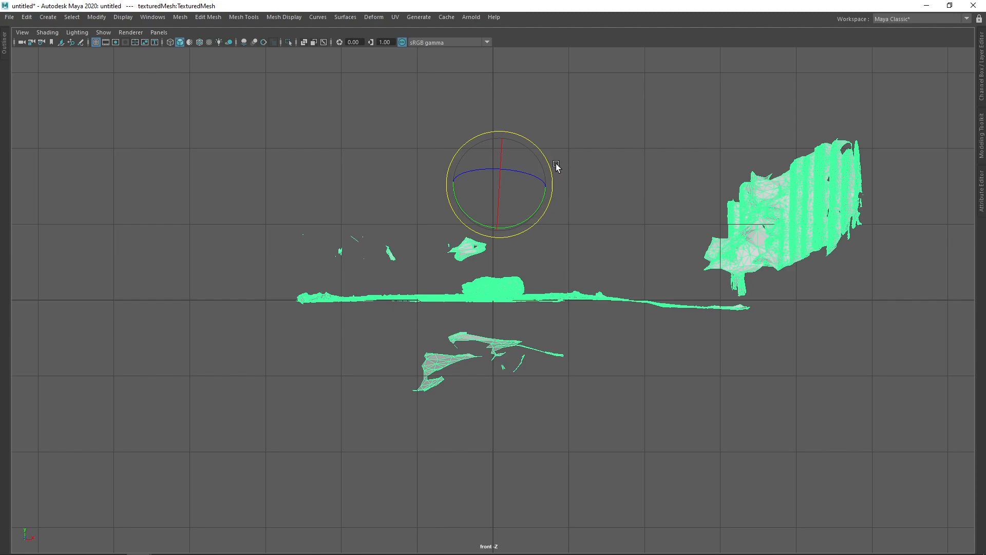
{"action": "key", "text": "space"}
{"action": "left_click_drag", "start_coordinate": [581, 189], "coordinate": [564, 188]}
{"action": "scroll", "coordinate": [532, 294], "scroll_direction": "up", "scroll_amount": 5}
{"action": "left_click", "coordinate": [609, 225]}
{"action": "left_click", "coordinate": [602, 274]}
{"action": "left_click_drag", "start_coordinate": [547, 267], "coordinate": [610, 301]}
{"action": "left_click", "coordinate": [585, 330]}
{"action": "left_click", "coordinate": [585, 330]}
{"action": "left_click_drag", "start_coordinate": [495, 311], "coordinate": [535, 266]}
{"action": "left_click", "coordinate": [601, 292]}
{"action": "left_click", "coordinate": [601, 292]}
{"action": "key", "text": "w"}
{"action": "left_click", "coordinate": [770, 279]}
{"action": "left_click", "coordinate": [568, 275]}
Step: Delete all mesh faces outside a rectangle drawn around the log in the top view, using an inverted face selection
{"action": "scroll", "coordinate": [519, 270], "scroll_direction": "up", "scroll_amount": 4}
{"action": "right_click", "coordinate": [523, 262]}
{"action": "right_click_drag", "start_coordinate": [522, 262], "coordinate": [524, 282]}
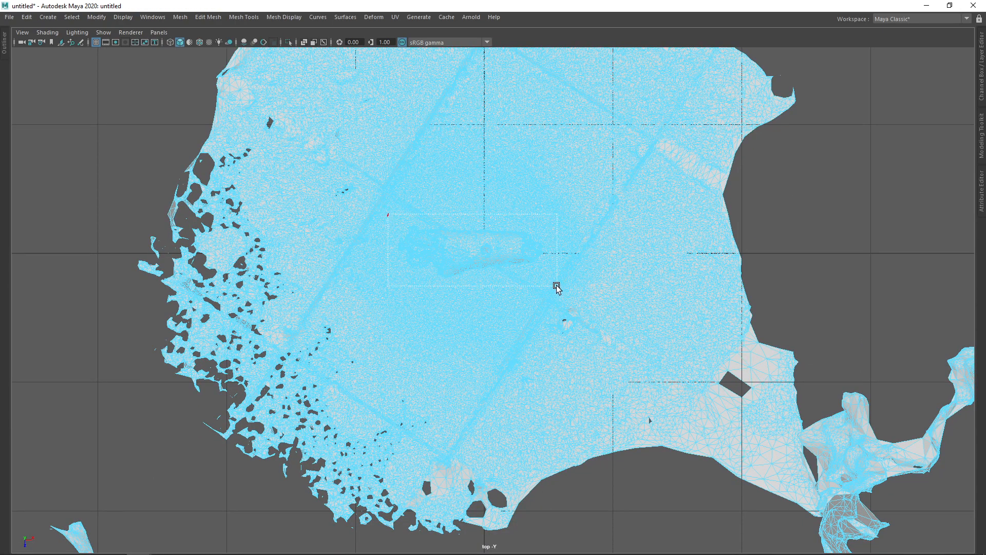
{"action": "left_click_drag", "start_coordinate": [387, 214], "coordinate": [556, 286]}
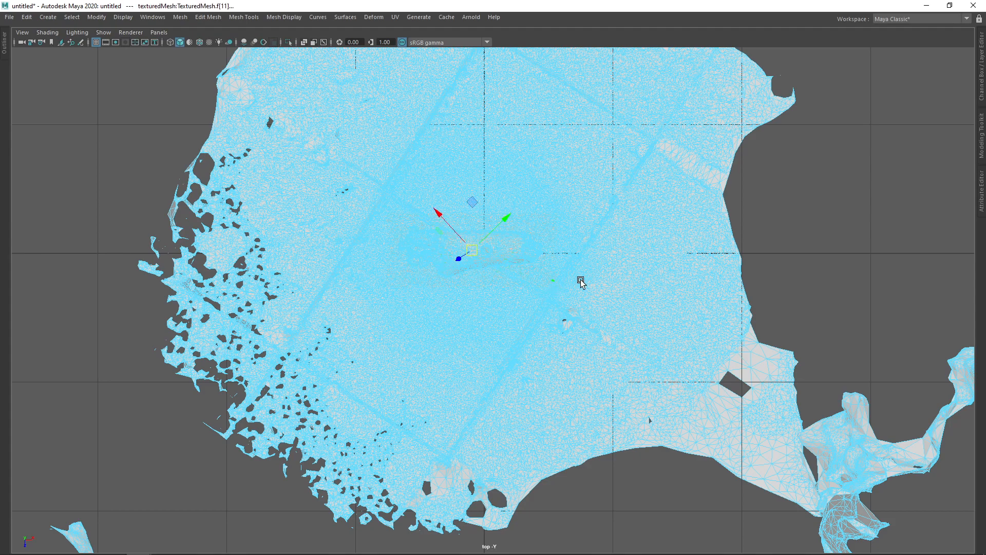
{"action": "middle_click_drag", "start_coordinate": [572, 280], "coordinate": [464, 269], "text": "alt"}
{"action": "right_click", "coordinate": [694, 188]}
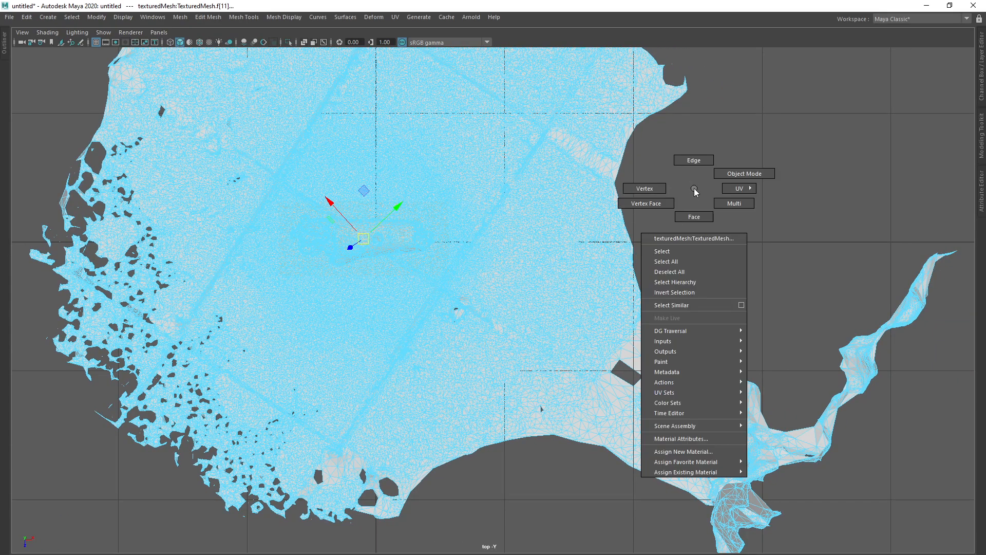
{"action": "left_click", "coordinate": [689, 294]}
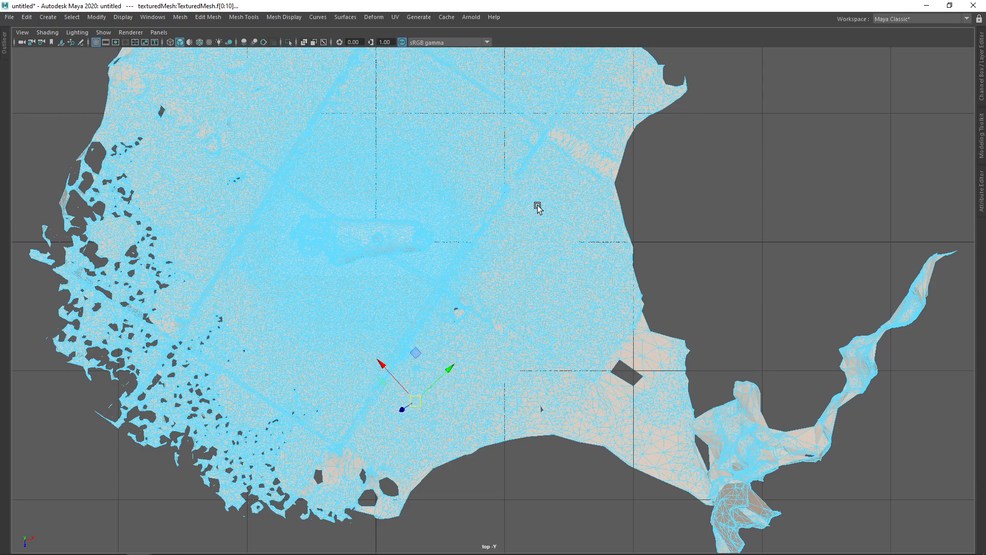
{"action": "key", "text": "Delete"}
Step: Delete the stray floating faces away from the log in the perspective view and return to object mode
{"action": "key", "text": "space"}
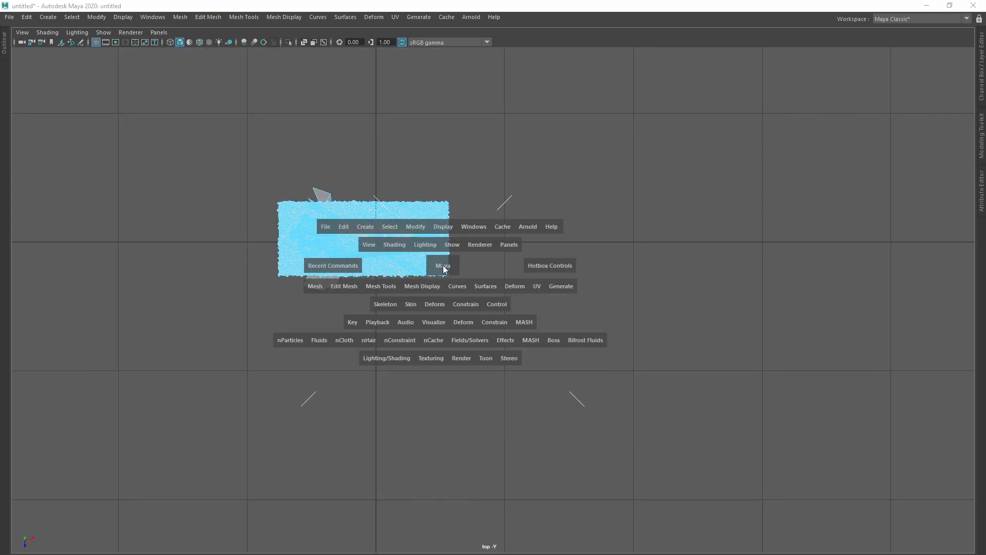
{"action": "left_click", "coordinate": [443, 265]}
{"action": "left_click_drag", "start_coordinate": [555, 355], "coordinate": [476, 341], "text": "alt"}
{"action": "right_click_drag", "start_coordinate": [476, 341], "coordinate": [546, 365], "text": "alt"}
{"action": "middle_click_drag", "start_coordinate": [546, 365], "coordinate": [429, 311], "text": "alt"}
{"action": "left_click_drag", "start_coordinate": [429, 310], "coordinate": [405, 288], "text": "alt"}
{"action": "left_click_drag", "start_coordinate": [337, 288], "coordinate": [603, 410]}
{"action": "left_click_drag", "start_coordinate": [462, 330], "coordinate": [494, 268], "text": "alt"}
{"action": "key", "text": "Delete"}
{"action": "left_click_drag", "start_coordinate": [362, 224], "coordinate": [670, 400]}
{"action": "middle_click_drag", "start_coordinate": [524, 305], "coordinate": [495, 277], "text": "alt"}
{"action": "right_click_drag", "start_coordinate": [528, 281], "coordinate": [595, 199]}
{"action": "left_click_drag", "start_coordinate": [575, 255], "coordinate": [533, 235], "text": "alt"}
Step: Center the pivot of the cropped mesh and freeze its transformations
{"action": "key", "text": "space"}
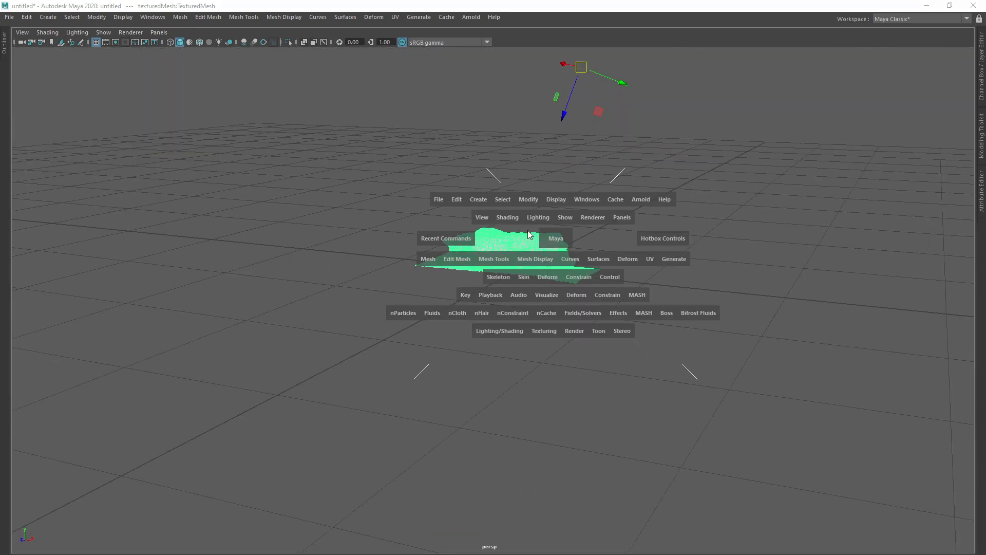
{"action": "left_click", "coordinate": [528, 200]}
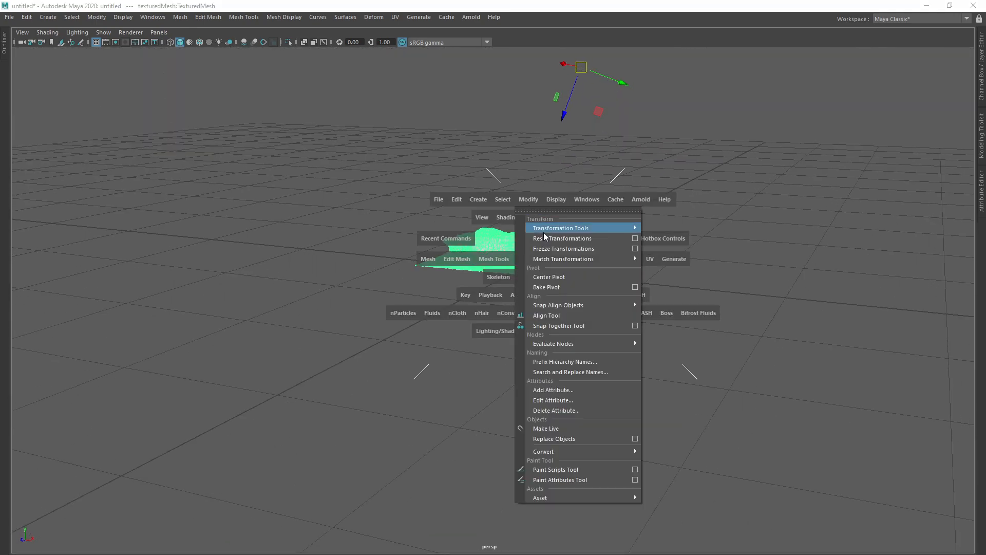
{"action": "left_click", "coordinate": [554, 277]}
{"action": "left_click_drag", "start_coordinate": [548, 267], "coordinate": [536, 264], "text": "alt"}
{"action": "key", "text": "space"}
{"action": "left_click", "coordinate": [514, 226]}
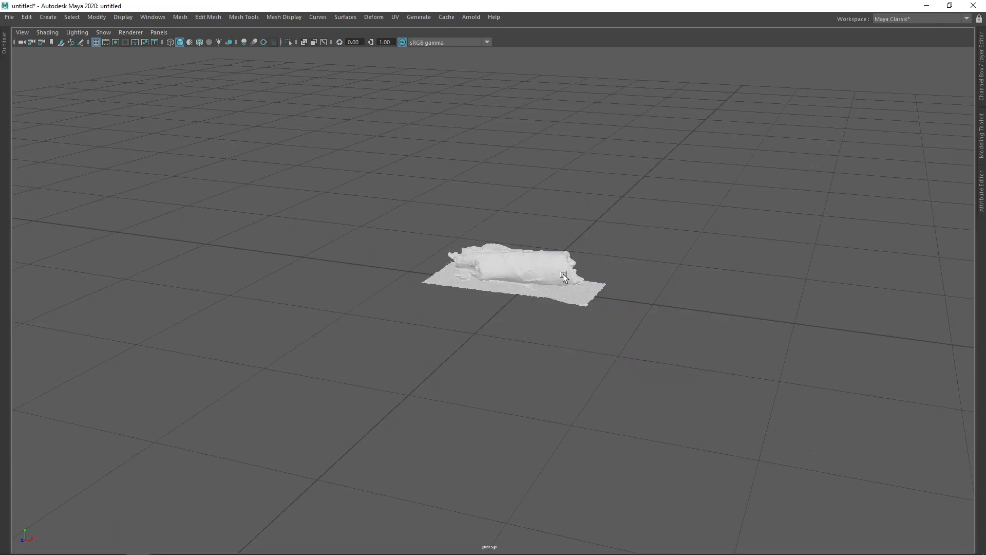
{"action": "key", "text": "space"}
{"action": "left_click", "coordinate": [512, 202]}
{"action": "left_click", "coordinate": [525, 252]}
{"action": "left_click", "coordinate": [631, 230]}
Step: Rotate the mesh slightly and move it in the top view to centre the log on the grid origin
{"action": "left_click_drag", "start_coordinate": [630, 231], "coordinate": [485, 264], "text": "alt"}
{"action": "left_click", "coordinate": [583, 266]}
{"action": "key", "text": "f"}
{"action": "key", "text": "space"}
{"action": "scroll", "coordinate": [440, 282], "scroll_direction": "up", "scroll_amount": 10}
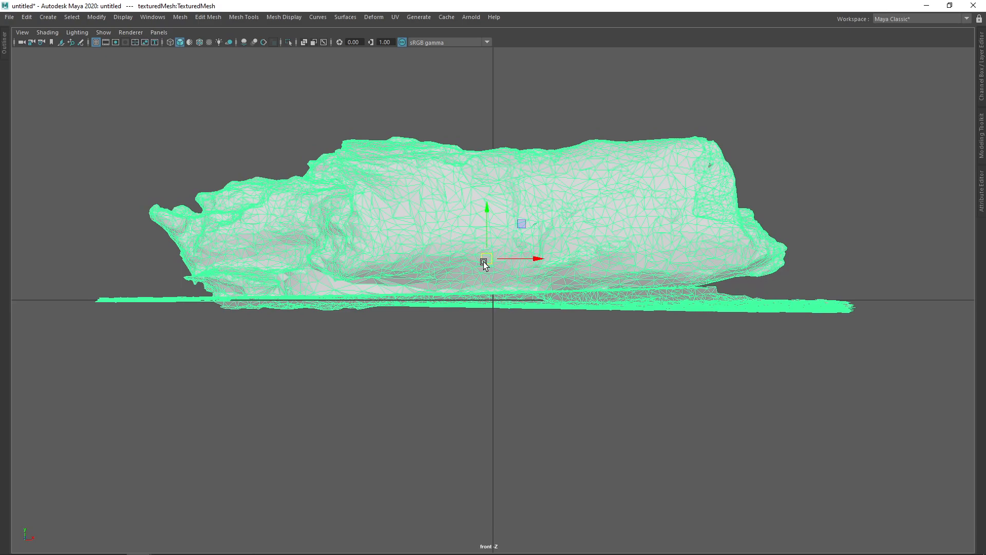
{"action": "key", "text": "space"}
{"action": "left_click_drag", "start_coordinate": [555, 269], "coordinate": [534, 270]}
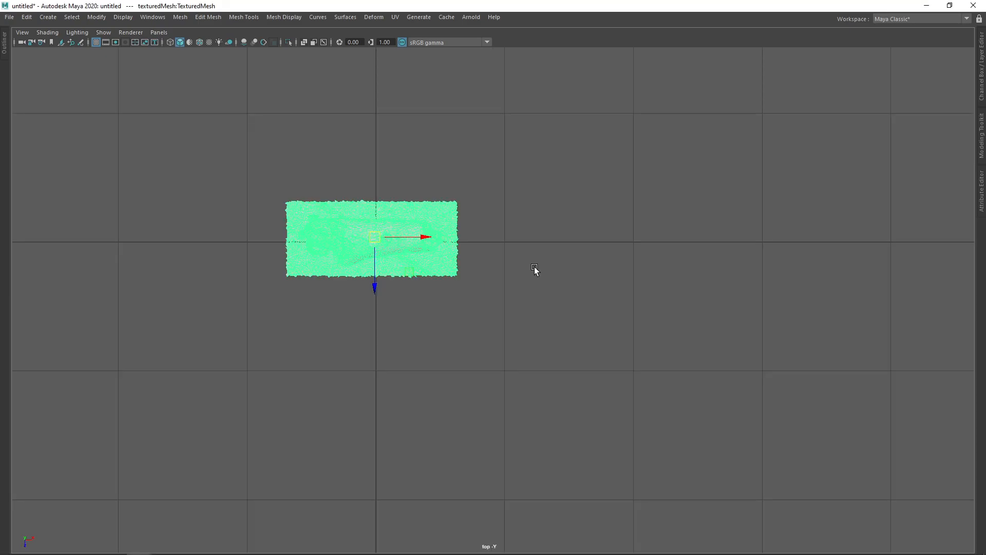
{"action": "scroll", "coordinate": [447, 254], "scroll_direction": "up", "scroll_amount": 6}
{"action": "middle_click_drag", "start_coordinate": [400, 212], "coordinate": [576, 286], "text": "alt"}
{"action": "key", "text": "e"}
{"action": "left_click_drag", "start_coordinate": [439, 203], "coordinate": [445, 201]}
{"action": "key", "text": "w"}
{"action": "left_click_drag", "start_coordinate": [390, 222], "coordinate": [467, 224]}
Step: Level the mesh in the side view with a slight rotation and adjust its position against the grid
{"action": "key", "text": "space"}
{"action": "key", "text": "f"}
{"action": "middle_click_drag", "start_coordinate": [540, 319], "coordinate": [529, 275], "text": "alt"}
{"action": "key", "text": "e"}
{"action": "left_click_drag", "start_coordinate": [537, 277], "coordinate": [540, 275]}
{"action": "key", "text": "w"}
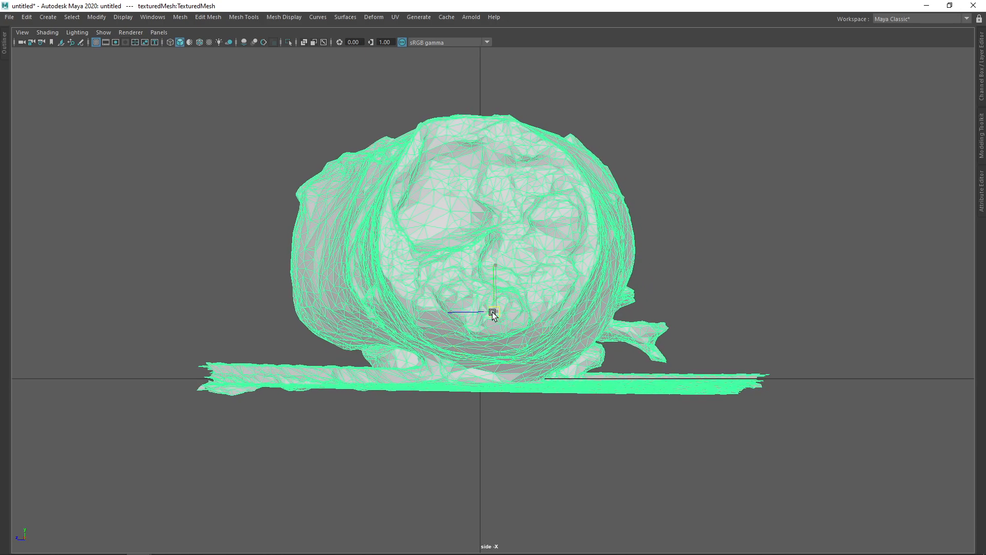
{"action": "left_click_drag", "start_coordinate": [493, 312], "coordinate": [493, 314]}
Step: Freeze the repositioned mesh's transformations in the perspective view and show the Channel Box
{"action": "key", "text": "space"}
{"action": "left_click_drag", "start_coordinate": [520, 277], "coordinate": [431, 202]}
{"action": "scroll", "coordinate": [510, 272], "scroll_direction": "down", "scroll_amount": 2}
{"action": "key", "text": "space"}
{"action": "left_click_drag", "start_coordinate": [401, 166], "coordinate": [435, 211]}
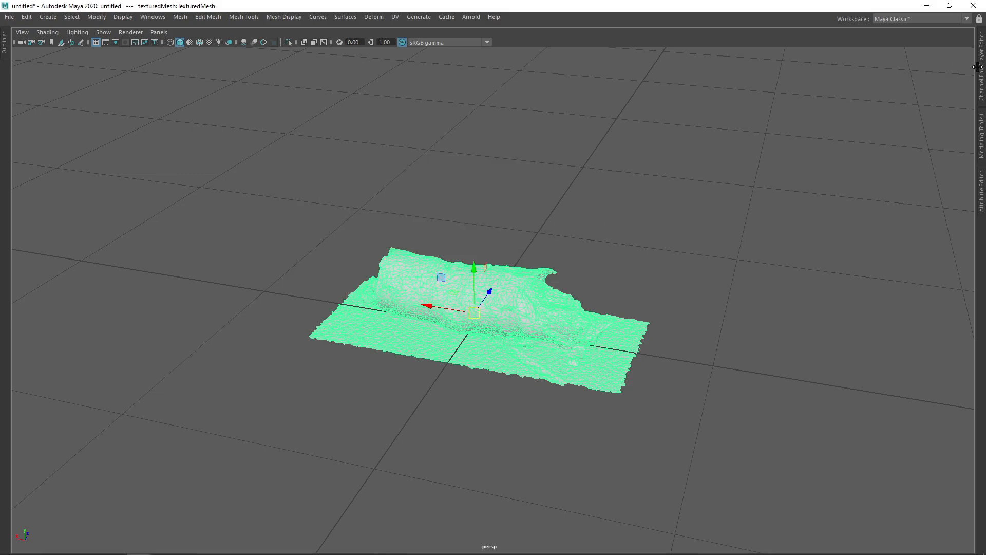
{"action": "left_click", "coordinate": [981, 70]}
Step: Examine the log from all sides, including its ends, the attached ground patch and the underside
{"action": "left_click_drag", "start_coordinate": [611, 165], "coordinate": [390, 254], "text": "alt"}
{"action": "left_click_drag", "start_coordinate": [505, 254], "coordinate": [490, 239], "text": "alt"}
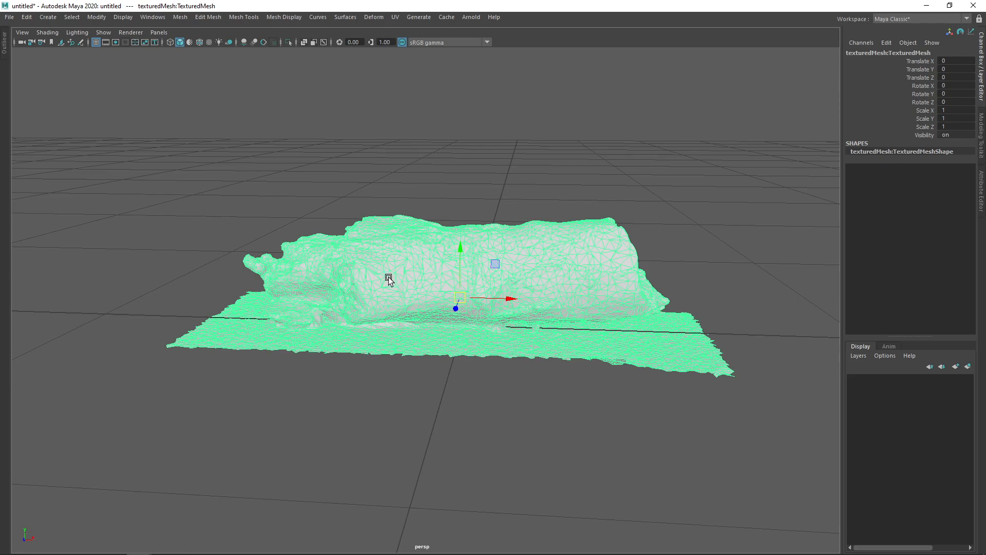
{"action": "left_click_drag", "start_coordinate": [348, 264], "coordinate": [377, 256], "text": "alt"}
{"action": "left_click_drag", "start_coordinate": [592, 281], "coordinate": [409, 300], "text": "alt"}
{"action": "left_click_drag", "start_coordinate": [498, 291], "coordinate": [438, 290], "text": "alt"}
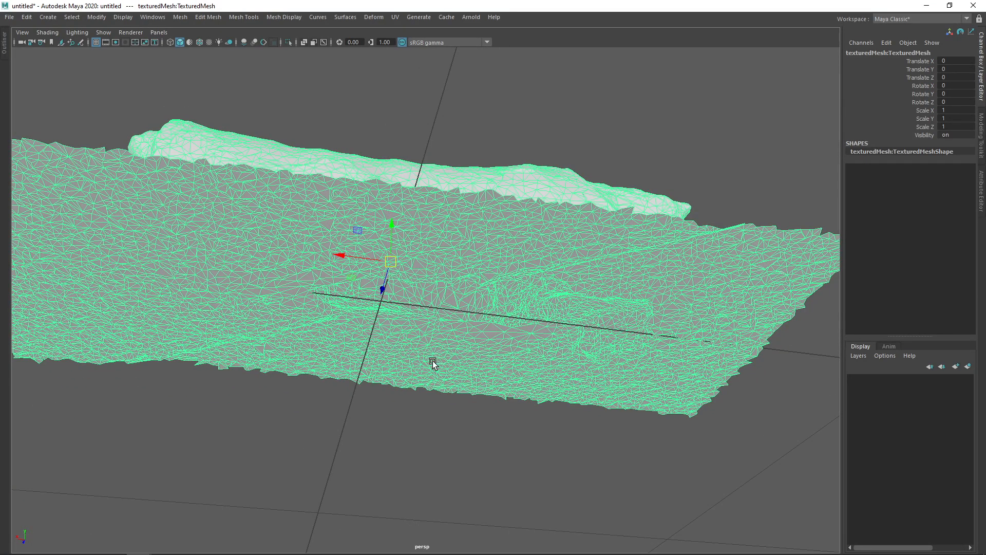
{"action": "left_click_drag", "start_coordinate": [413, 268], "coordinate": [415, 292], "text": "alt"}
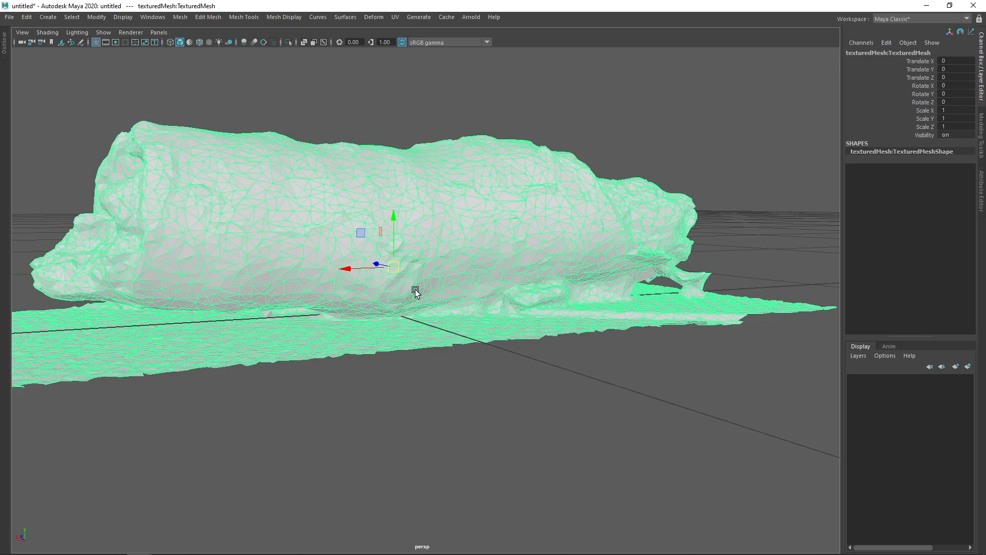
{"action": "left_click_drag", "start_coordinate": [384, 260], "coordinate": [524, 278], "text": "alt"}
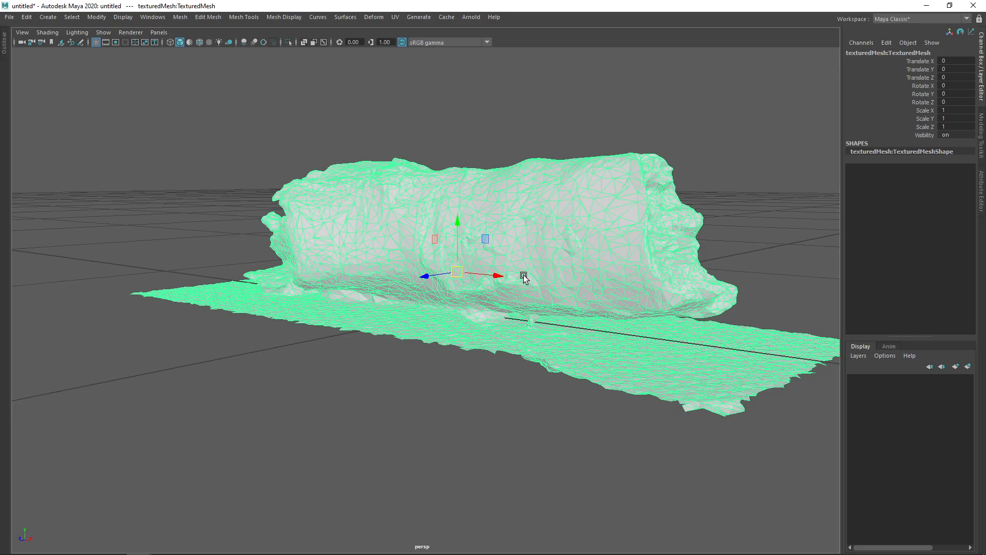
{"action": "left_click_drag", "start_coordinate": [483, 247], "coordinate": [492, 185], "text": "alt"}
{"action": "left_click_drag", "start_coordinate": [512, 222], "coordinate": [464, 170], "text": "alt"}
{"action": "left_click_drag", "start_coordinate": [459, 251], "coordinate": [441, 230], "text": "alt"}
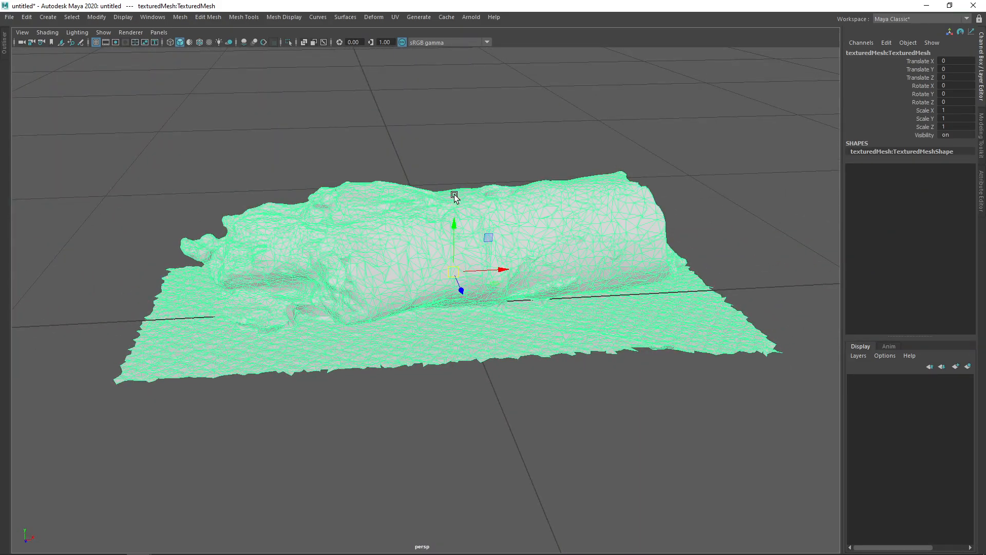
{"action": "left_click_drag", "start_coordinate": [516, 236], "coordinate": [387, 262], "text": "alt"}
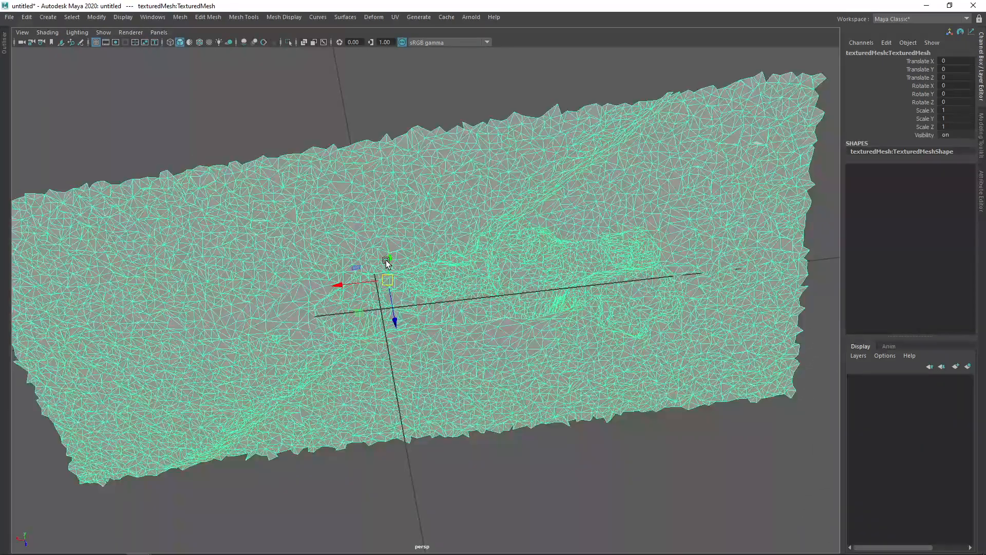
{"action": "left_click_drag", "start_coordinate": [357, 293], "coordinate": [543, 255], "text": "alt"}
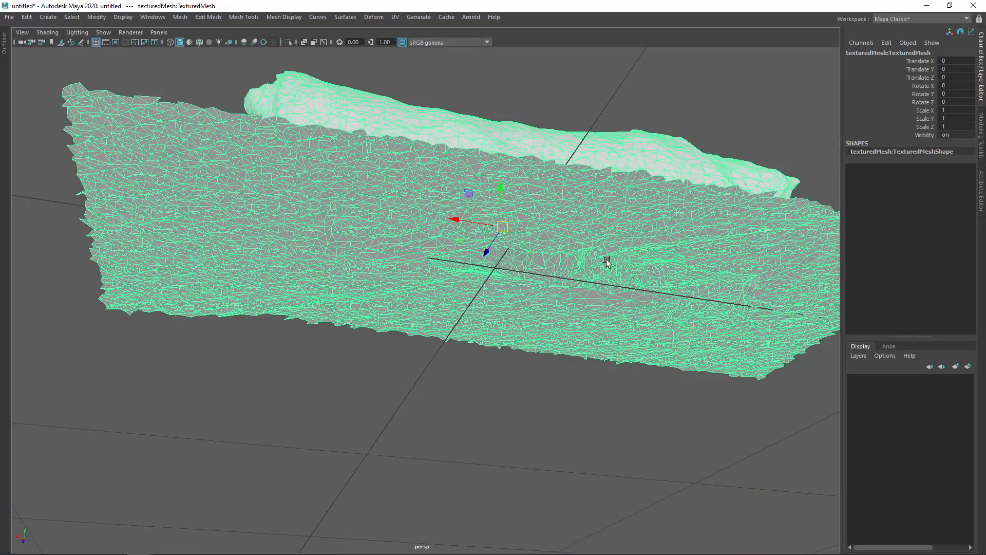
{"action": "left_click_drag", "start_coordinate": [714, 275], "coordinate": [354, 263], "text": "alt"}
{"action": "left_click_drag", "start_coordinate": [450, 235], "coordinate": [405, 271], "text": "alt"}
{"action": "left_click_drag", "start_coordinate": [326, 221], "coordinate": [358, 224], "text": "alt"}
Step: Switch to face selection and delete the outer ground faces around the log's base
{"action": "right_click_drag", "start_coordinate": [346, 234], "coordinate": [299, 278]}
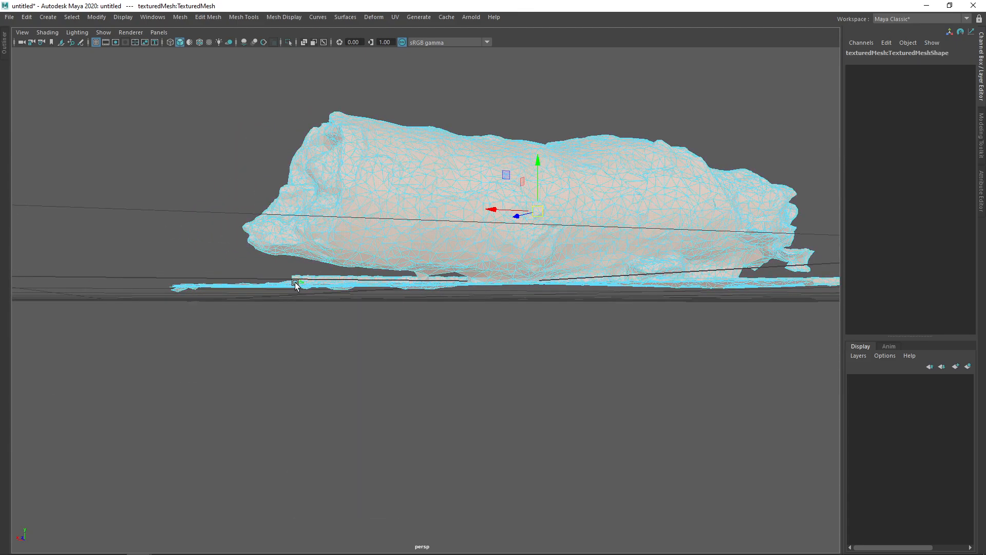
{"action": "left_click_drag", "start_coordinate": [409, 275], "coordinate": [409, 275]}
{"action": "left_click_drag", "start_coordinate": [406, 236], "coordinate": [618, 313], "text": "alt"}
{"action": "key", "text": "Delete"}
{"action": "scroll", "coordinate": [398, 233], "scroll_direction": "up", "scroll_amount": 2}
{"action": "left_click_drag", "start_coordinate": [535, 268], "coordinate": [377, 286]}
{"action": "key", "text": "Delete"}
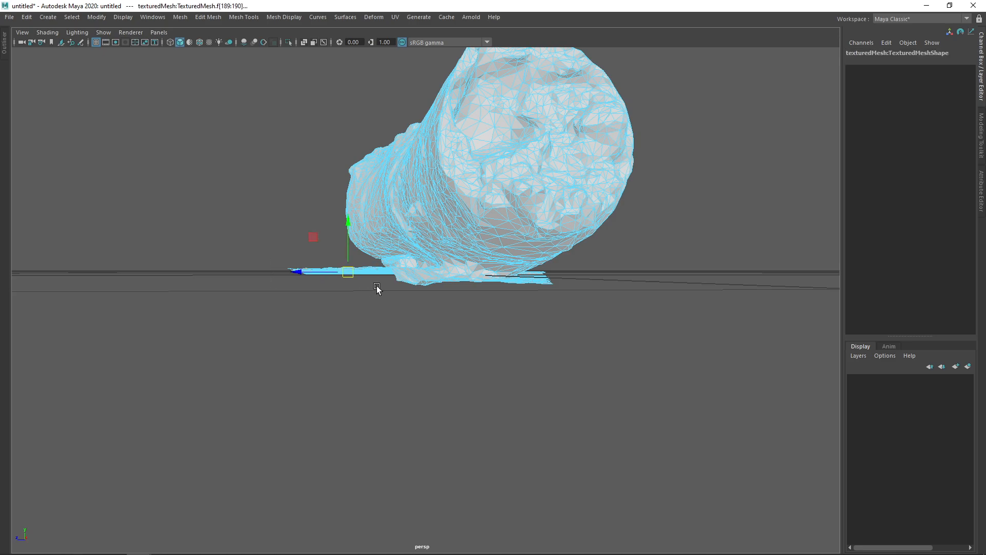
{"action": "key", "text": "Delete"}
Step: Delete more of the leftover ground faces under the near edge of the log
{"action": "mouse_move", "coordinate": [398, 250]}
{"action": "left_mouse_down", "text": "alt"}
{"action": "mouse_move", "coordinate": [443, 269]}
{"action": "mouse_move", "coordinate": [409, 255]}
{"action": "left_mouse_up", "text": "alt"}
{"action": "scroll", "coordinate": [440, 264], "scroll_direction": "up", "scroll_amount": 3}
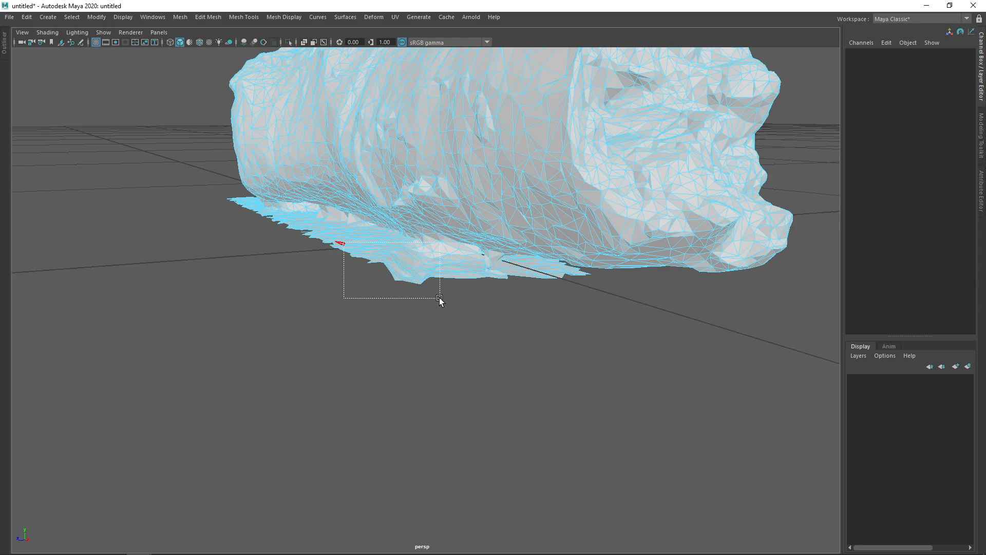
{"action": "left_click_drag", "start_coordinate": [436, 297], "coordinate": [436, 296]}
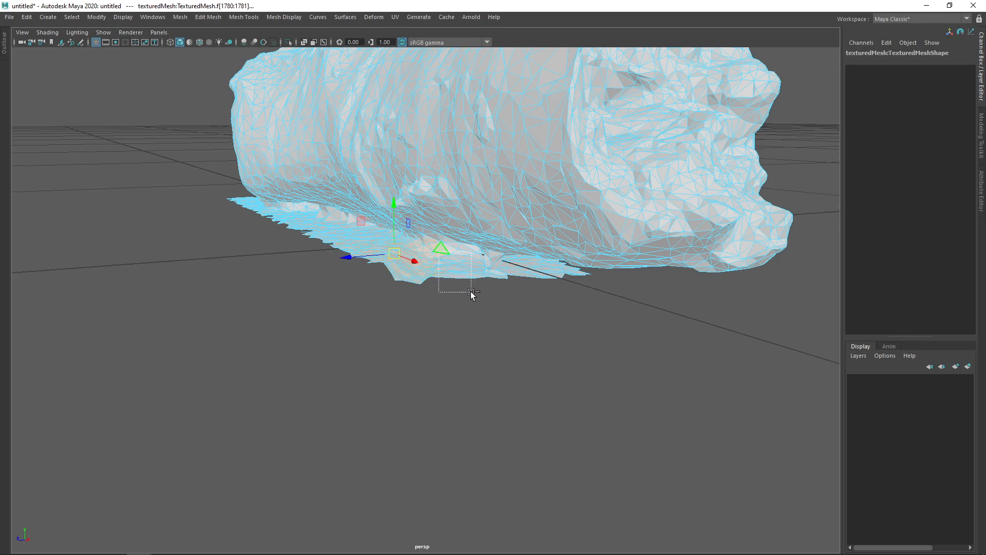
{"action": "key", "text": "Delete"}
{"action": "left_click_drag", "start_coordinate": [427, 254], "coordinate": [480, 268]}
{"action": "key", "text": "Delete"}
Step: Delete the narrow bridge of faces joining the log's underside to the remaining ground strip
{"action": "right_click_drag", "start_coordinate": [480, 269], "coordinate": [501, 292], "text": "alt"}
{"action": "left_click_drag", "start_coordinate": [501, 293], "coordinate": [508, 270], "text": "alt"}
{"action": "right_click_drag", "start_coordinate": [507, 270], "coordinate": [485, 306], "text": "alt"}
{"action": "left_click", "coordinate": [378, 267]}
{"action": "left_click_drag", "start_coordinate": [378, 267], "coordinate": [457, 284], "text": "alt"}
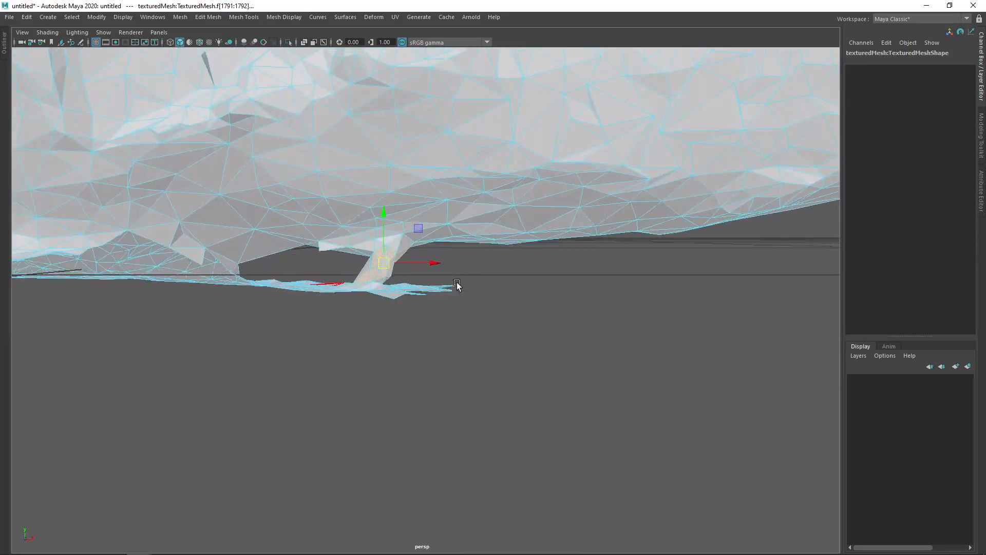
{"action": "left_click_drag", "start_coordinate": [265, 271], "coordinate": [253, 268]}
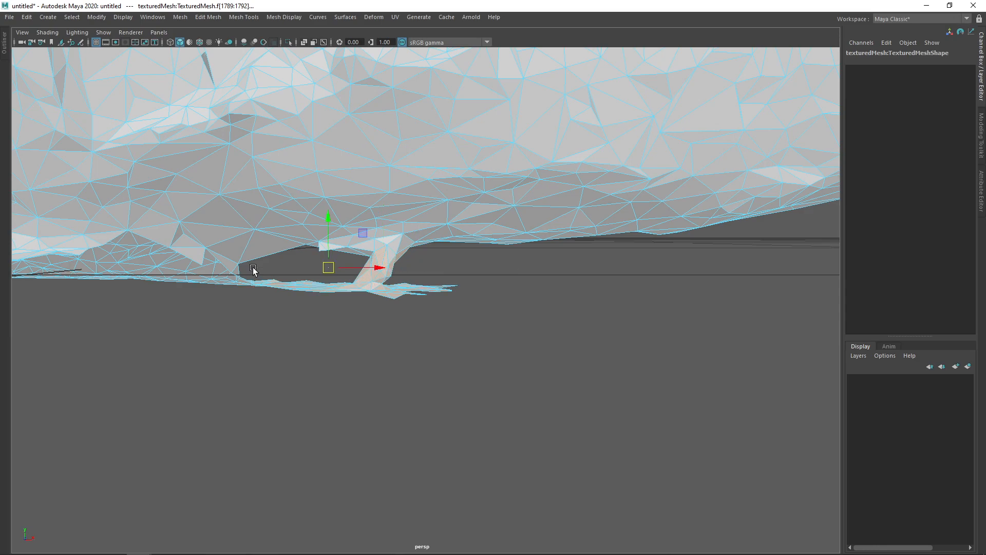
{"action": "key", "text": "Delete"}
Step: Delete the remaining loose faces hanging beneath the log where the bridge was removed
{"action": "right_click_drag", "start_coordinate": [253, 268], "coordinate": [373, 303], "text": "alt"}
{"action": "right_click_drag", "start_coordinate": [435, 302], "coordinate": [366, 301], "text": "alt"}
{"action": "left_click", "coordinate": [354, 215]}
{"action": "key", "text": "Delete"}
{"action": "left_click_drag", "start_coordinate": [343, 226], "coordinate": [382, 231], "text": "alt"}
{"action": "left_click", "coordinate": [489, 230]}
{"action": "key", "text": "Delete"}
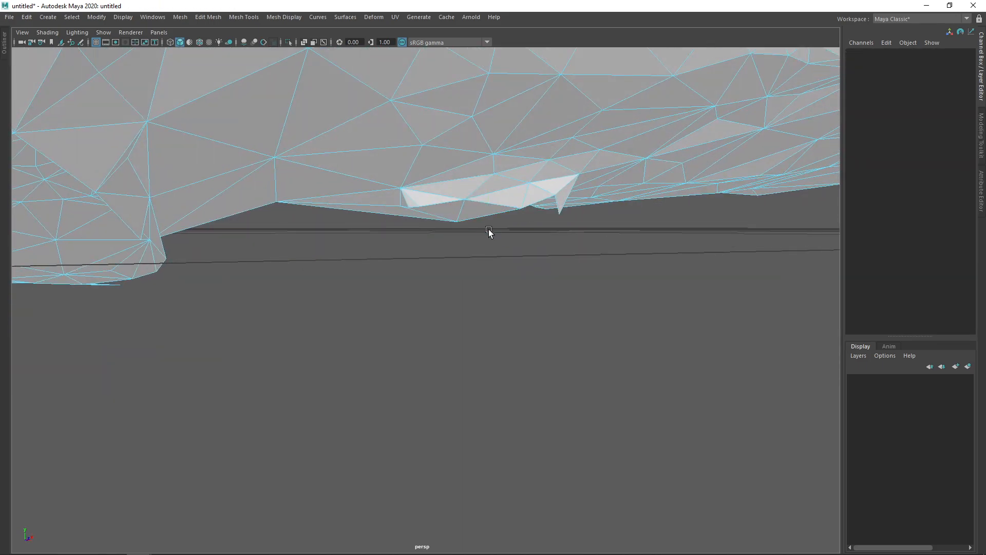
Step: Switch to edge selection and select the border edges around the small hole in the log's underside
{"action": "left_click_drag", "start_coordinate": [488, 230], "coordinate": [417, 146], "text": "alt"}
{"action": "left_click", "coordinate": [398, 164]}
{"action": "scroll", "coordinate": [405, 130], "scroll_direction": "down", "scroll_amount": 2}
{"action": "scroll", "coordinate": [423, 125], "scroll_direction": "up", "scroll_amount": 4}
{"action": "scroll", "coordinate": [432, 132], "scroll_direction": "down", "scroll_amount": 1}
{"action": "scroll", "coordinate": [422, 133], "scroll_direction": "down", "scroll_amount": 3}
{"action": "right_click_drag", "start_coordinate": [414, 192], "coordinate": [415, 164]}
{"action": "double_click", "coordinate": [400, 270]}
{"action": "left_click_drag", "start_coordinate": [400, 269], "coordinate": [424, 247], "text": "alt"}
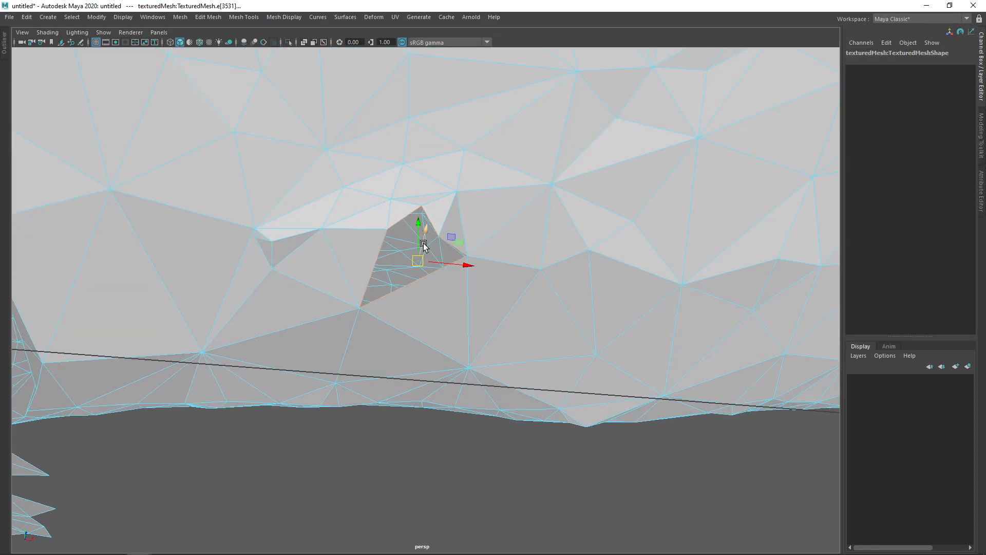
Step: Remove the stray triangle jutting into the hole, select the full hole border and fill the hole
{"action": "right_click_drag", "start_coordinate": [443, 220], "coordinate": [425, 203]}
{"action": "left_click", "coordinate": [446, 225]}
{"action": "left_click", "coordinate": [478, 266]}
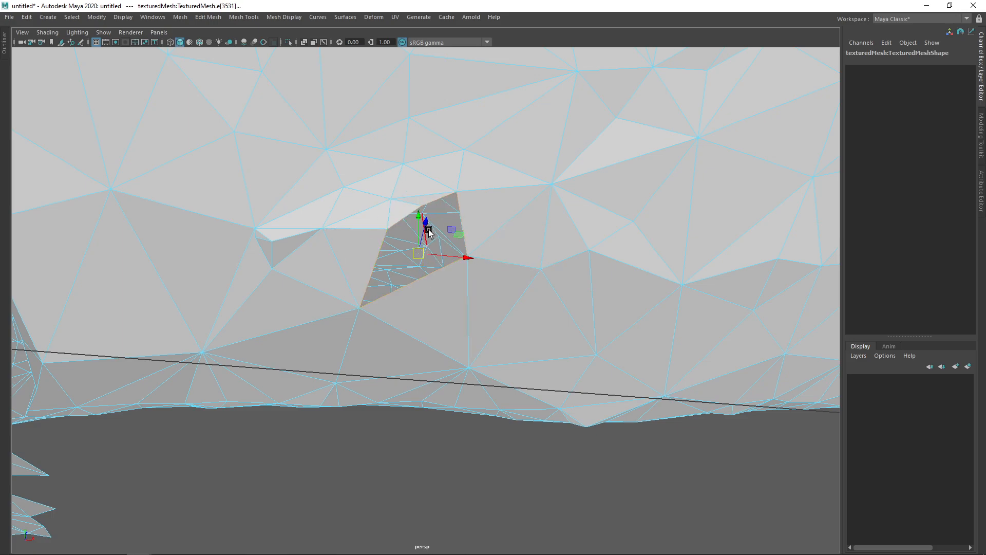
{"action": "right_click_drag", "start_coordinate": [430, 231], "coordinate": [410, 363], "text": "shift"}
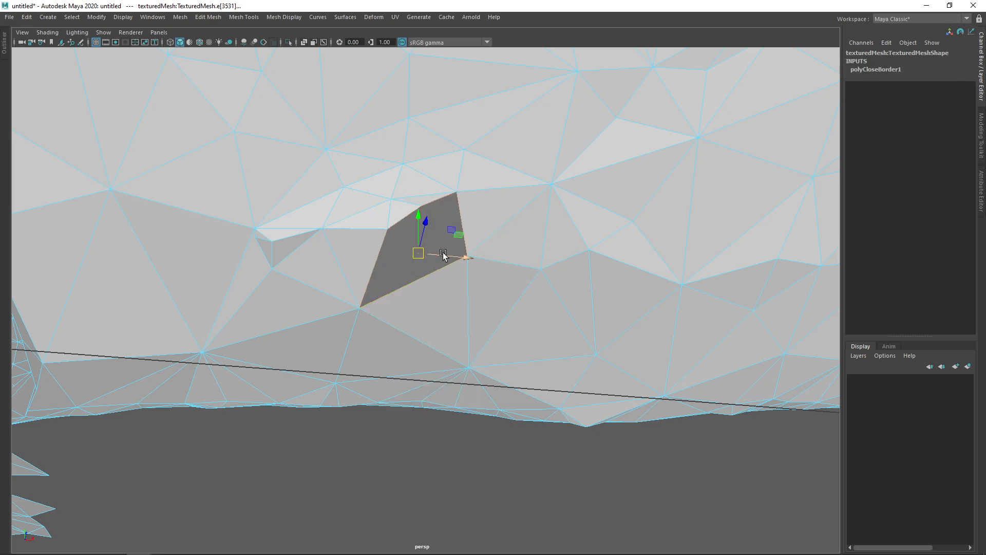
Step: Triangulate the new face that fills the hole, then clear the selection
{"action": "mouse_move", "coordinate": [415, 240]}
{"action": "right_mouse_down"}
{"action": "mouse_move", "coordinate": [403, 254]}
{"action": "mouse_move", "coordinate": [415, 234]}
{"action": "right_mouse_up"}
{"action": "left_click", "coordinate": [403, 253]}
{"action": "right_click", "coordinate": [414, 245], "text": "shift"}
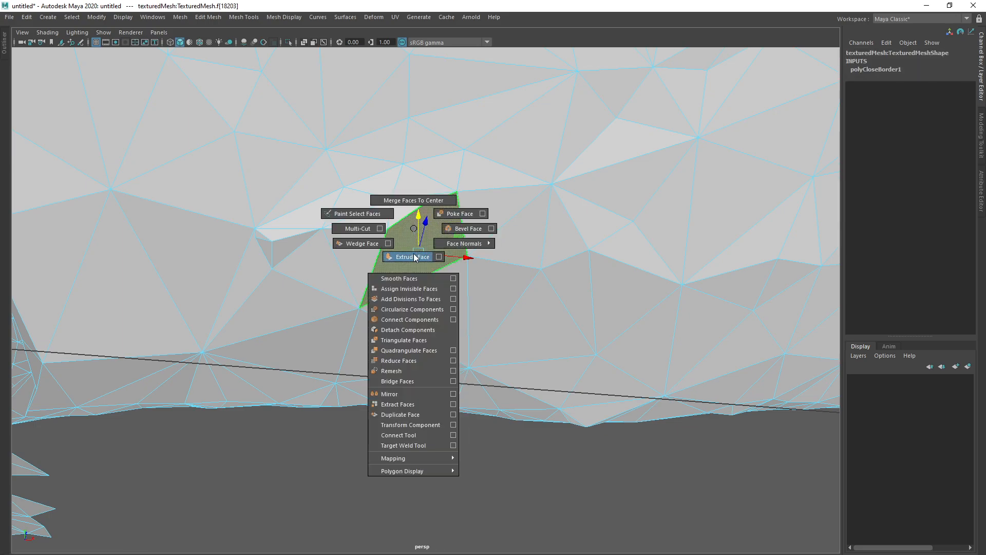
{"action": "right_click_drag", "start_coordinate": [406, 341], "coordinate": [406, 341], "text": "shift"}
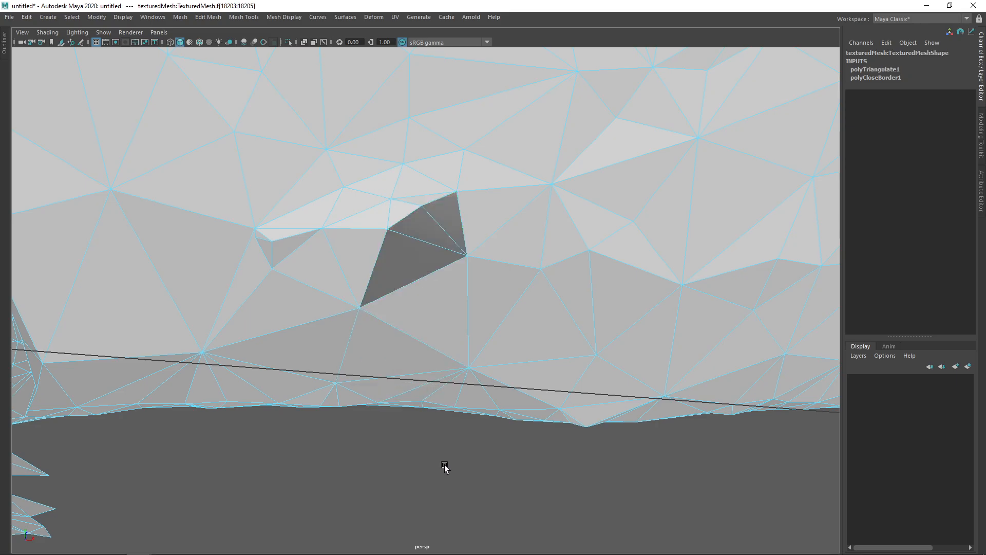
{"action": "left_click", "coordinate": [445, 466]}
Step: Try to correct the dark shading of the filled hole's faces with the Mesh Display commands
{"action": "scroll", "coordinate": [442, 411], "scroll_direction": "down", "scroll_amount": 6}
{"action": "left_click_drag", "start_coordinate": [442, 409], "coordinate": [438, 374], "text": "alt"}
{"action": "scroll", "coordinate": [423, 323], "scroll_direction": "up", "scroll_amount": 5}
{"action": "left_click_drag", "start_coordinate": [357, 344], "coordinate": [376, 321], "text": "alt"}
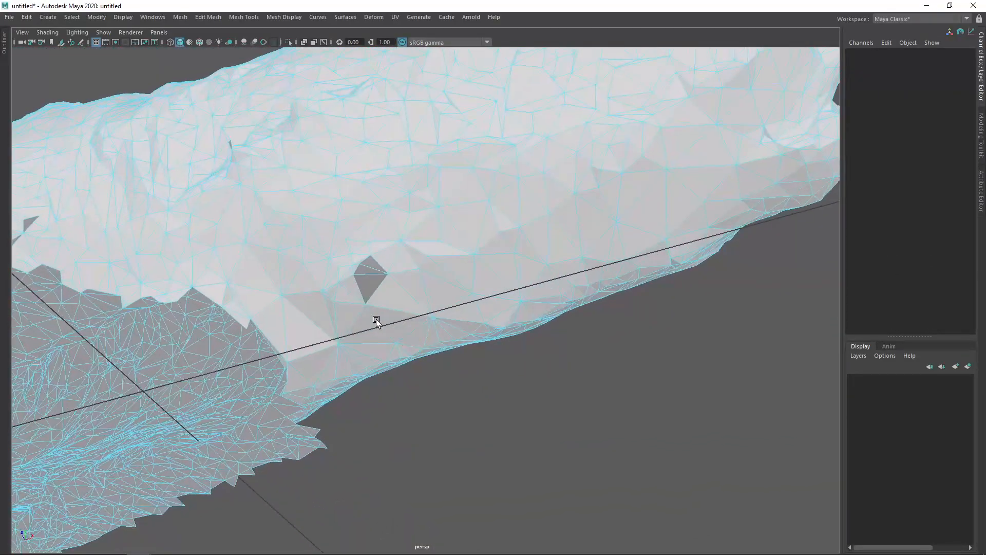
{"action": "right_click_drag", "start_coordinate": [333, 269], "coordinate": [392, 297], "text": "alt"}
{"action": "middle_click_drag", "start_coordinate": [311, 269], "coordinate": [408, 287], "text": "alt"}
{"action": "right_click_drag", "start_coordinate": [447, 259], "coordinate": [447, 284]}
{"action": "left_click", "coordinate": [447, 280], "text": "shift"}
{"action": "right_click", "coordinate": [447, 277]}
{"action": "right_click", "coordinate": [445, 271]}
{"action": "key", "text": "space"}
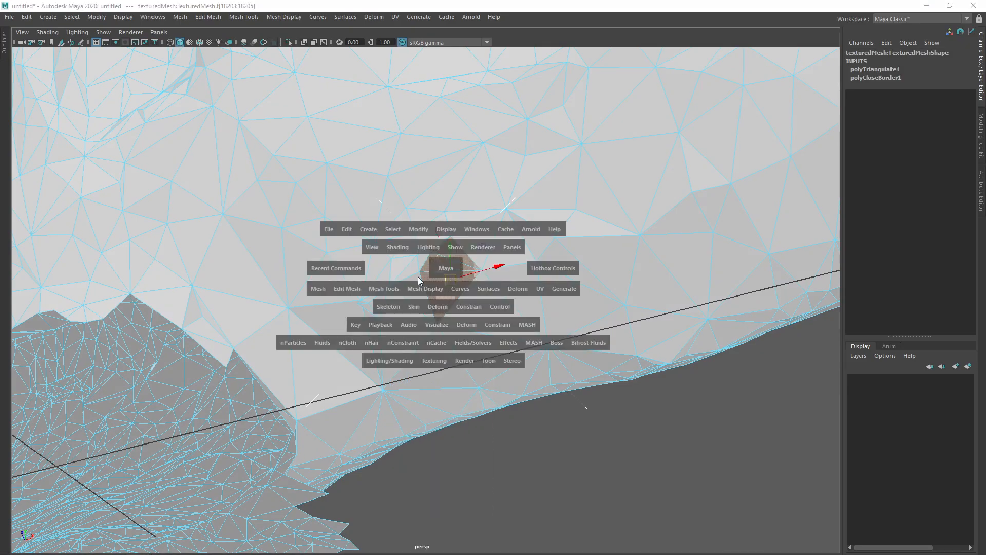
{"action": "left_click", "coordinate": [427, 289]}
{"action": "left_click", "coordinate": [438, 293]}
{"action": "left_click_drag", "start_coordinate": [487, 280], "coordinate": [451, 270], "text": "alt"}
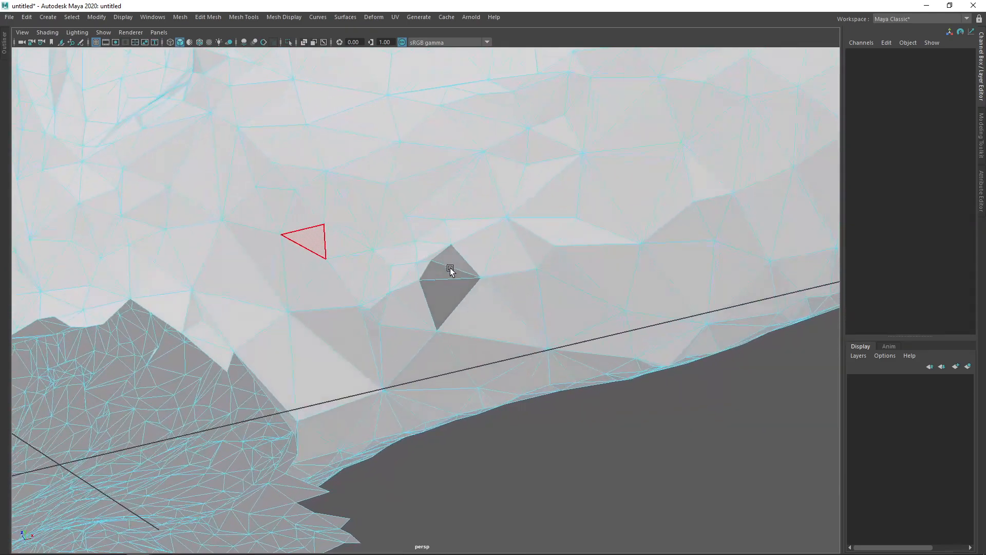
Step: Examine the filled hole's faces and their shading against the surrounding mesh from several angles
{"action": "scroll", "coordinate": [449, 282], "scroll_direction": "down", "scroll_amount": 5}
{"action": "scroll", "coordinate": [432, 260], "scroll_direction": "up", "scroll_amount": 4}
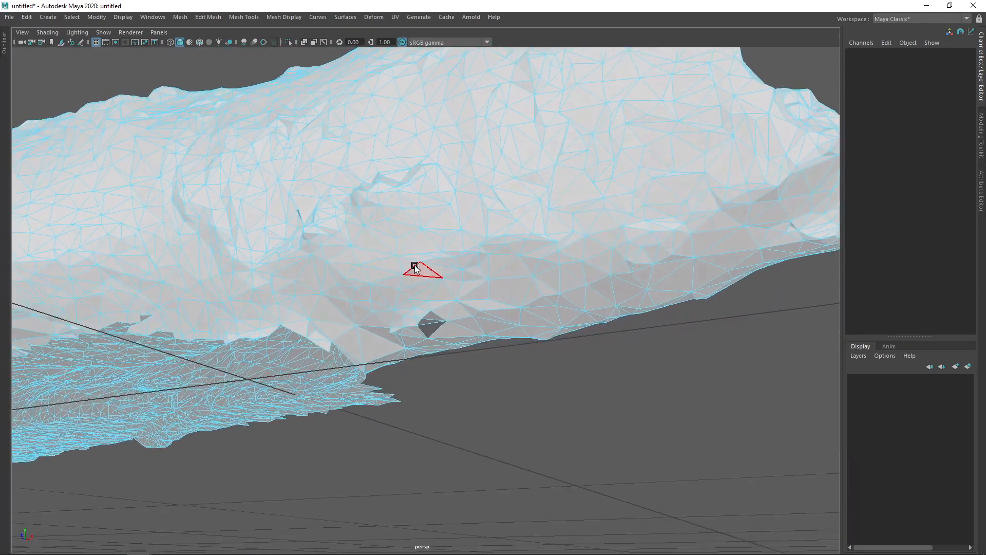
{"action": "scroll", "coordinate": [430, 279], "scroll_direction": "down", "scroll_amount": 4}
{"action": "scroll", "coordinate": [437, 275], "scroll_direction": "up", "scroll_amount": 5}
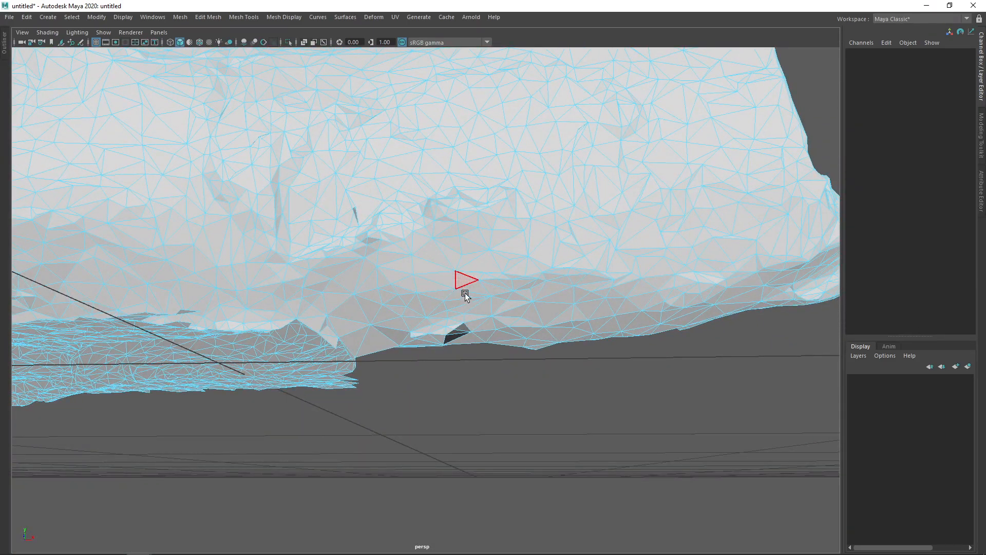
{"action": "left_click", "coordinate": [473, 331]}
{"action": "left_click_drag", "start_coordinate": [495, 334], "coordinate": [484, 319], "text": "alt"}
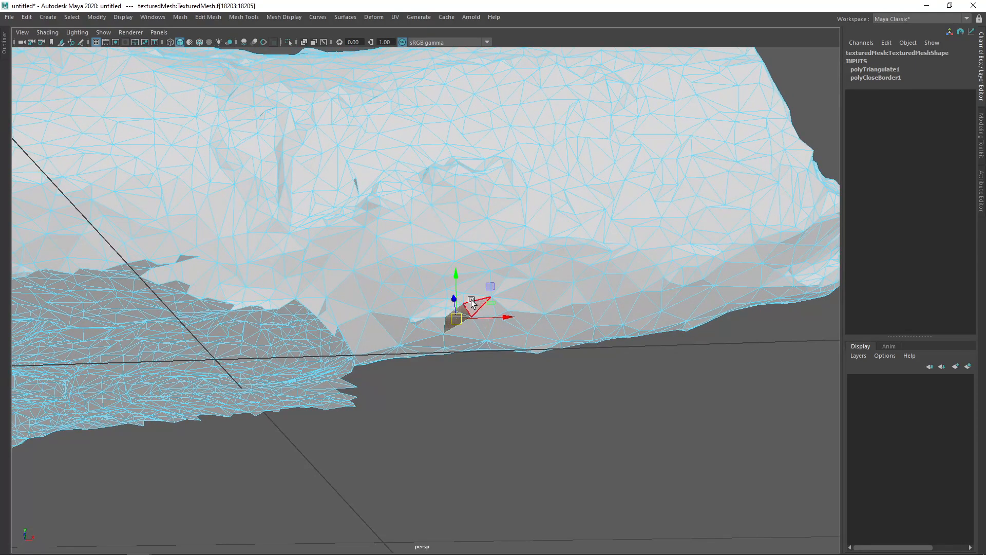
{"action": "left_click_drag", "start_coordinate": [465, 265], "coordinate": [445, 273], "text": "alt"}
{"action": "scroll", "coordinate": [458, 281], "scroll_direction": "up", "scroll_amount": 3}
{"action": "left_click_drag", "start_coordinate": [481, 239], "coordinate": [423, 176], "text": "alt"}
{"action": "left_click_drag", "start_coordinate": [482, 262], "coordinate": [445, 246], "text": "alt"}
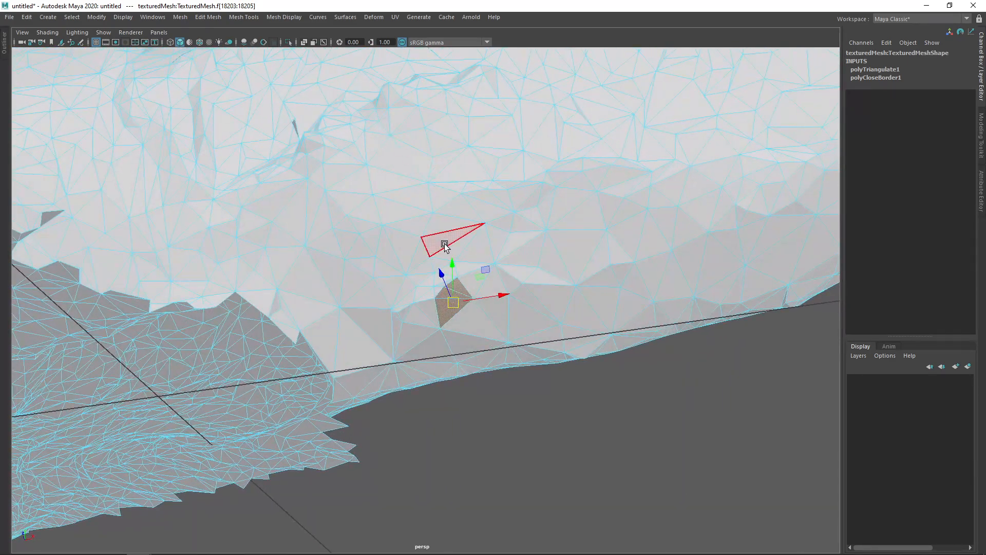
{"action": "right_click_drag", "start_coordinate": [447, 250], "coordinate": [482, 231]}
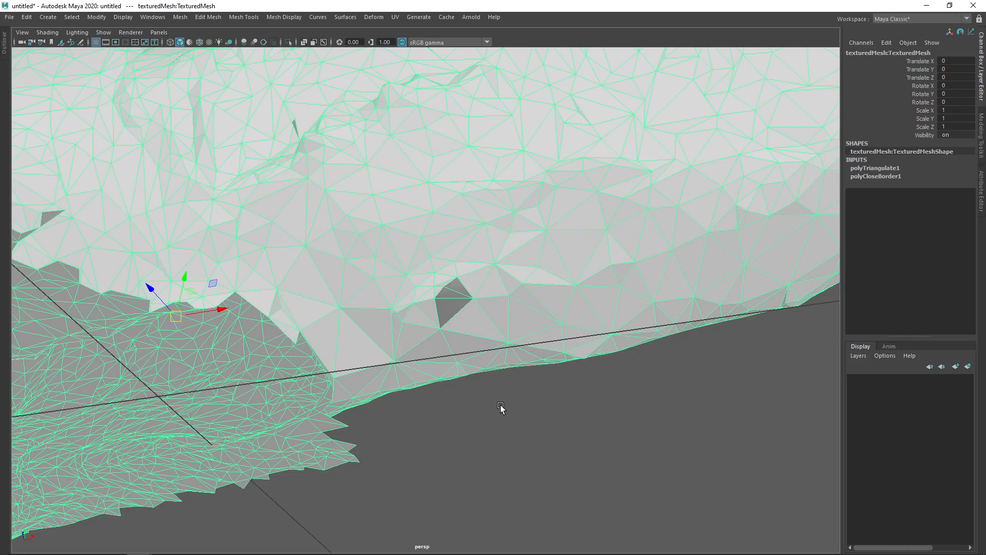
{"action": "left_click_drag", "start_coordinate": [460, 395], "coordinate": [454, 298], "text": "alt"}
Step: Try to delete the ground faces along the log's side with a broad face selection
{"action": "right_click_drag", "start_coordinate": [528, 282], "coordinate": [533, 291]}
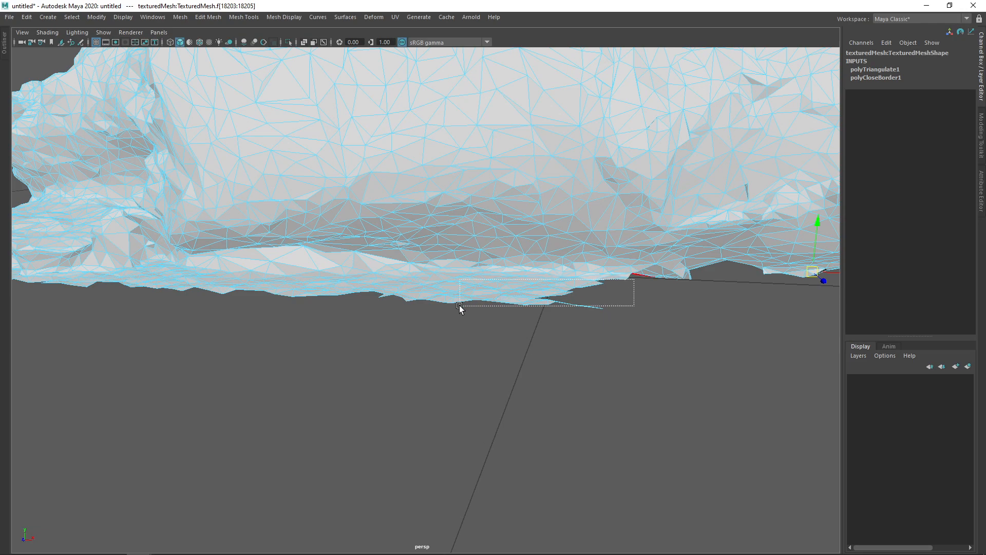
{"action": "left_click_drag", "start_coordinate": [251, 338], "coordinate": [189, 362]}
{"action": "left_click_drag", "start_coordinate": [285, 287], "coordinate": [246, 343], "text": "alt"}
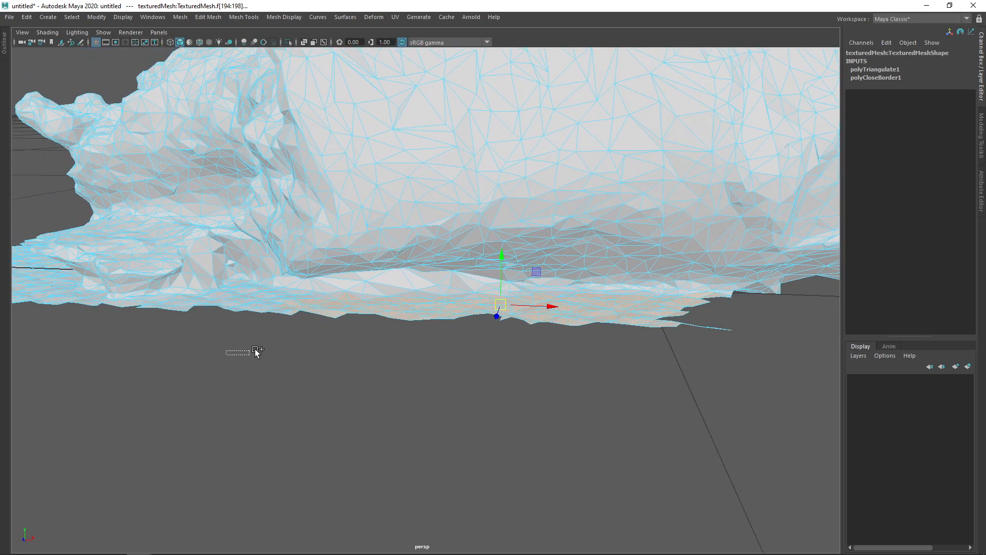
{"action": "key", "text": "Delete"}
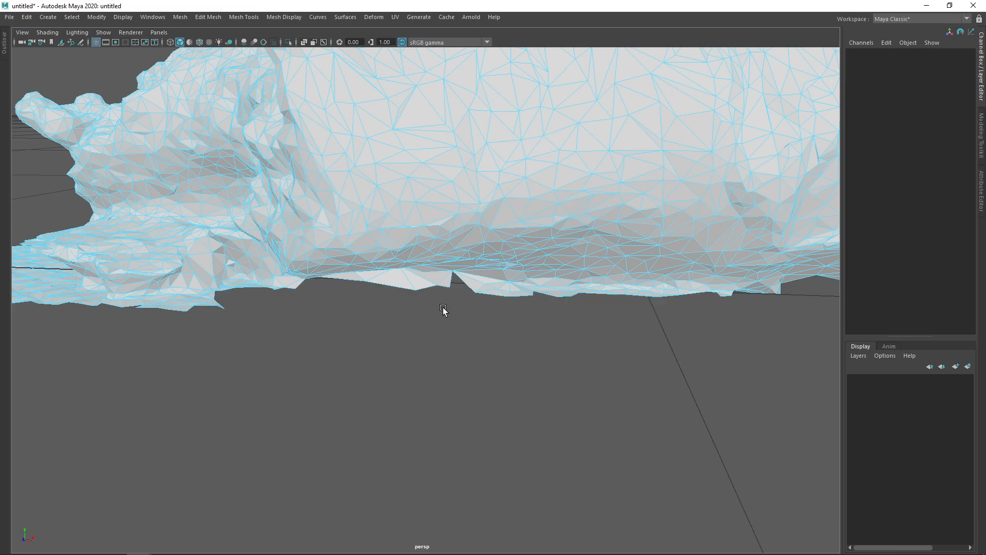
Step: Delete the outer ground faces along the lower edge of the log's side, adding missed faces to the selection
{"action": "mouse_move", "coordinate": [433, 302]}
{"action": "left_mouse_down", "text": "alt"}
{"action": "mouse_move", "coordinate": [447, 206]}
{"action": "mouse_move", "coordinate": [439, 300]}
{"action": "mouse_move", "coordinate": [430, 286]}
{"action": "mouse_move", "coordinate": [445, 297]}
{"action": "left_mouse_up", "text": "alt"}
{"action": "double_click", "coordinate": [429, 286]}
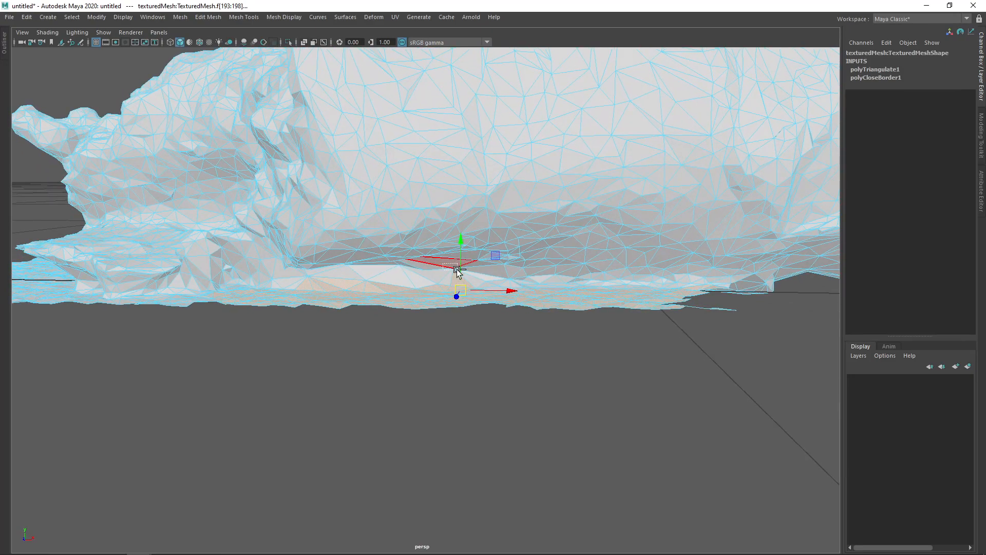
{"action": "key", "text": "Delete"}
{"action": "left_click_drag", "start_coordinate": [440, 260], "coordinate": [424, 302], "text": "alt"}
{"action": "left_click_drag", "start_coordinate": [508, 332], "coordinate": [344, 289]}
{"action": "key", "text": "Delete"}
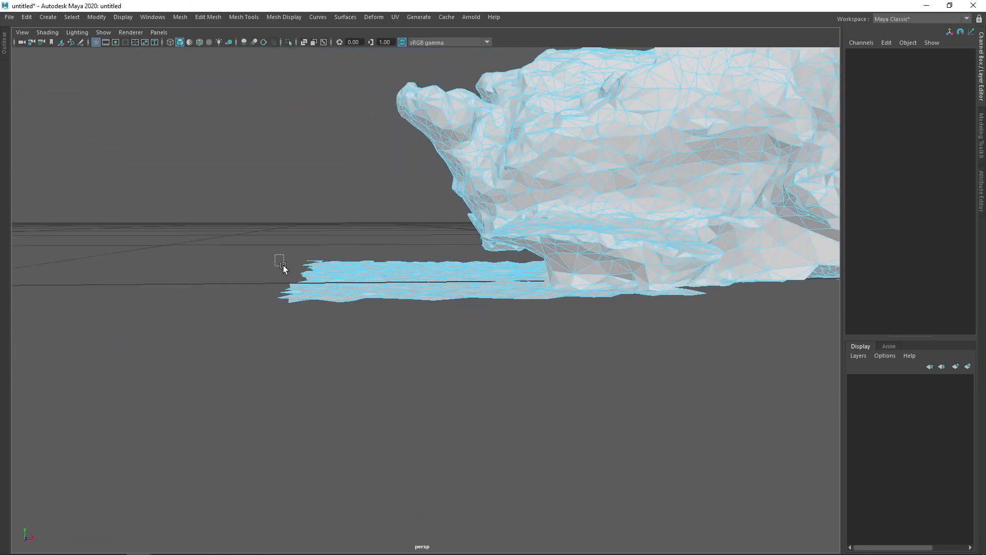
Step: Delete the flat ground strips projecting beneath and beyond the log's broken end
{"action": "left_click_drag", "start_coordinate": [450, 349], "coordinate": [451, 350]}
{"action": "key", "text": "Delete"}
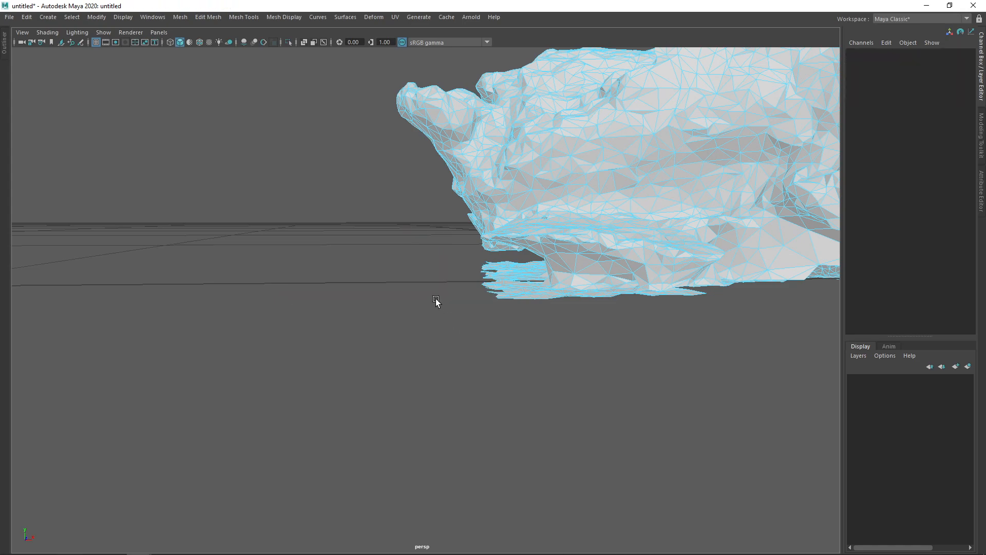
{"action": "left_click_drag", "start_coordinate": [436, 299], "coordinate": [455, 275], "text": "alt"}
{"action": "left_click_drag", "start_coordinate": [534, 300], "coordinate": [575, 309]}
{"action": "key", "text": "Delete"}
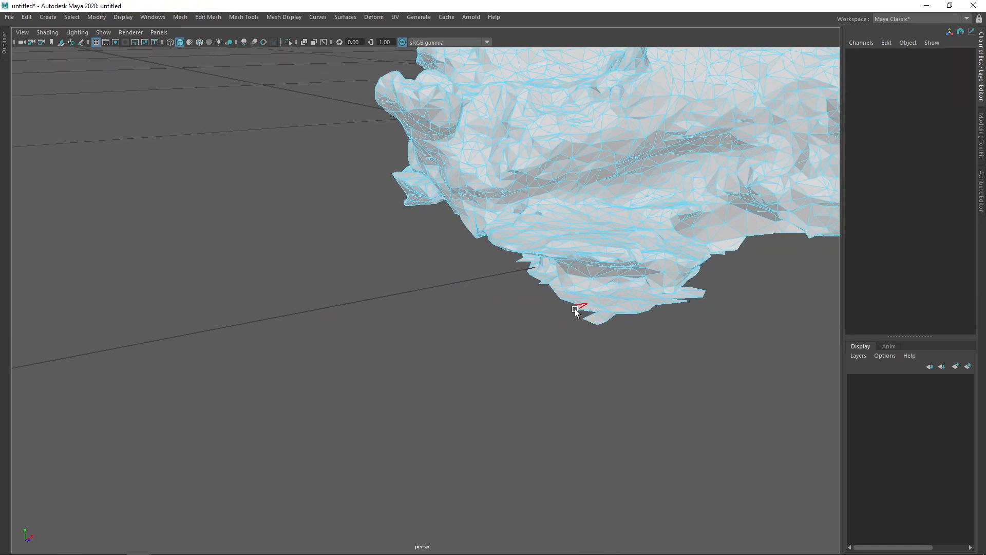
{"action": "left_click_drag", "start_coordinate": [660, 348], "coordinate": [518, 278]}
{"action": "key", "text": "Delete"}
Step: Undo the accidental face extrude and delete the last loose ground flaps hanging under the broken end
{"action": "key", "text": "ctrl+e"}
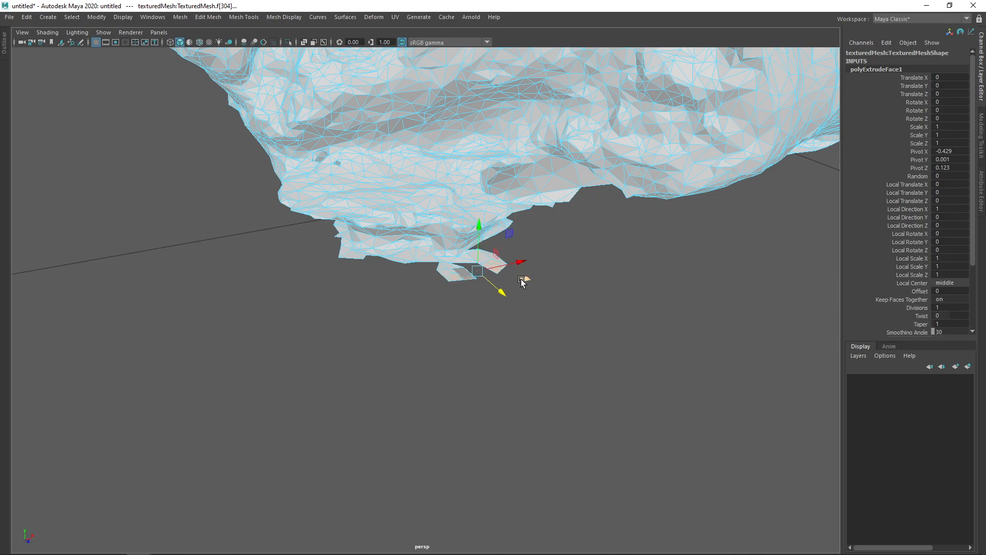
{"action": "key", "text": "ctrl+z"}
{"action": "left_click_drag", "start_coordinate": [464, 322], "coordinate": [487, 280]}
{"action": "key", "text": "Delete"}
{"action": "left_click_drag", "start_coordinate": [329, 316], "coordinate": [511, 297]}
{"action": "key", "text": "Delete"}
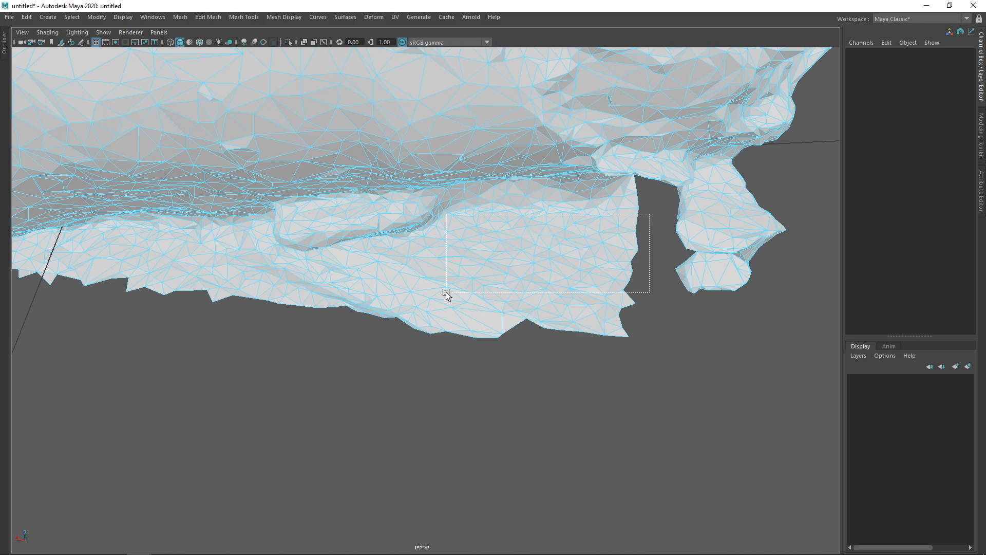
Step: Delete the wide sheet of ground faces along the opposite side of the log
{"action": "left_click_drag", "start_coordinate": [640, 205], "coordinate": [462, 369]}
{"action": "key", "text": "Delete"}
{"action": "left_click_drag", "start_coordinate": [469, 319], "coordinate": [446, 303], "text": "alt"}
{"action": "left_click_drag", "start_coordinate": [439, 269], "coordinate": [471, 290]}
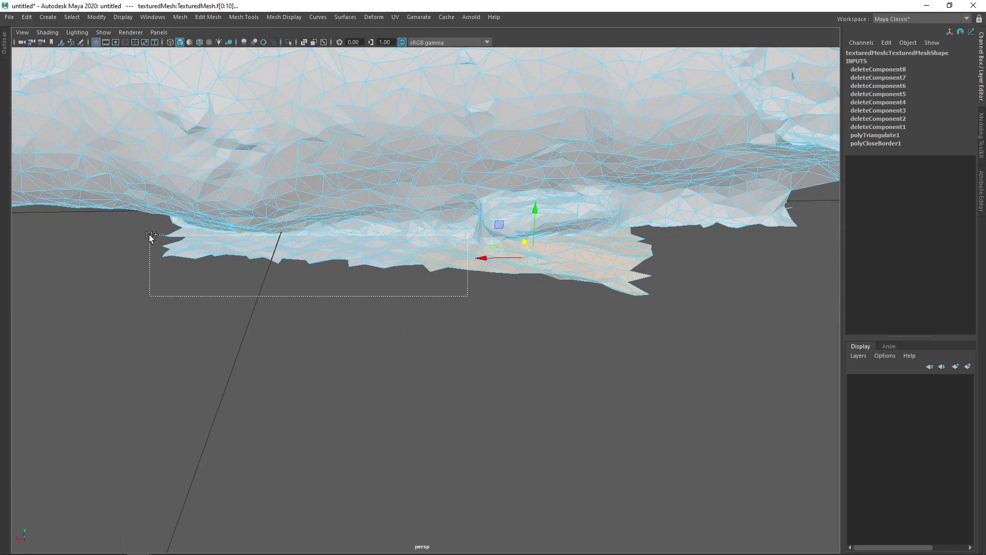
{"action": "key", "text": "Delete"}
Step: Delete the stray face beside the ground strip near the filled hole
{"action": "left_click_drag", "start_coordinate": [158, 236], "coordinate": [444, 218], "text": "alt"}
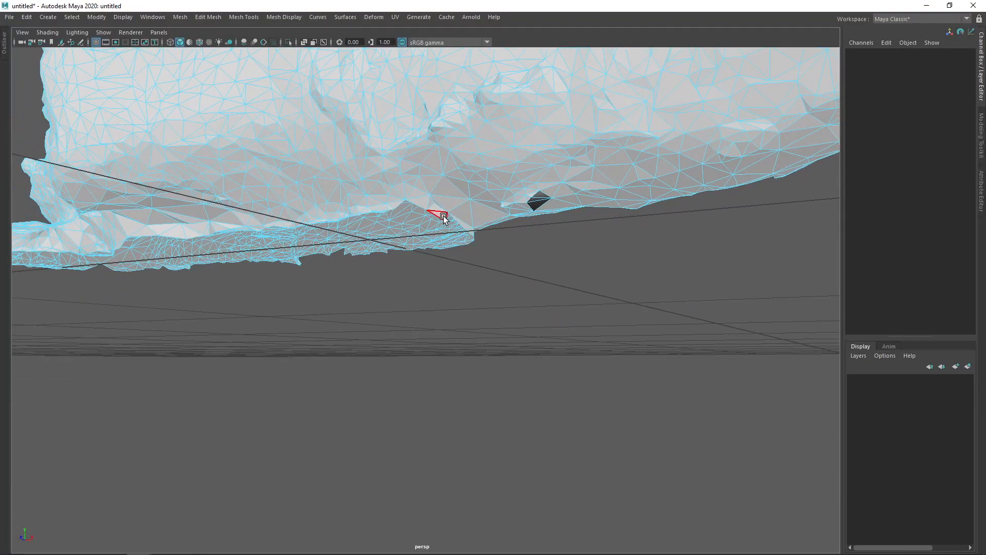
{"action": "left_click", "coordinate": [444, 214]}
{"action": "key", "text": "Delete"}
Step: Move the misplaced vertex of the dark spiked fold on the log's side to flatten it, then return to object mode
{"action": "middle_click_drag", "start_coordinate": [544, 208], "coordinate": [503, 243], "text": "alt"}
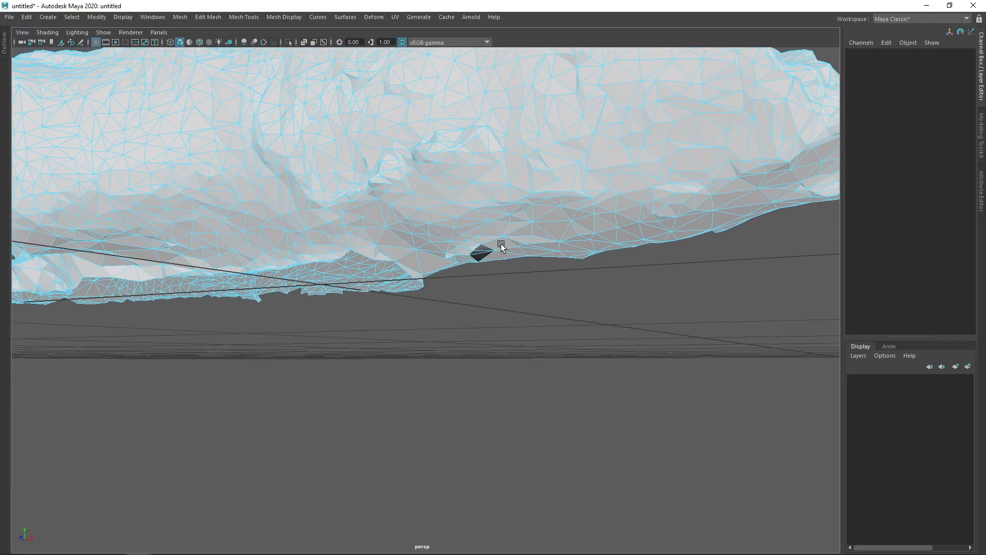
{"action": "left_click_drag", "start_coordinate": [503, 242], "coordinate": [481, 253], "text": "alt"}
{"action": "middle_click_drag", "start_coordinate": [481, 252], "coordinate": [476, 278], "text": "alt"}
{"action": "left_click_drag", "start_coordinate": [475, 278], "coordinate": [465, 218], "text": "alt"}
{"action": "middle_click_drag", "start_coordinate": [465, 218], "coordinate": [460, 254], "text": "alt"}
{"action": "left_click_drag", "start_coordinate": [461, 253], "coordinate": [493, 260], "text": "alt"}
{"action": "right_click_drag", "start_coordinate": [493, 260], "coordinate": [430, 248], "text": "alt"}
{"action": "right_click", "coordinate": [479, 250]}
{"action": "left_click", "coordinate": [471, 249]}
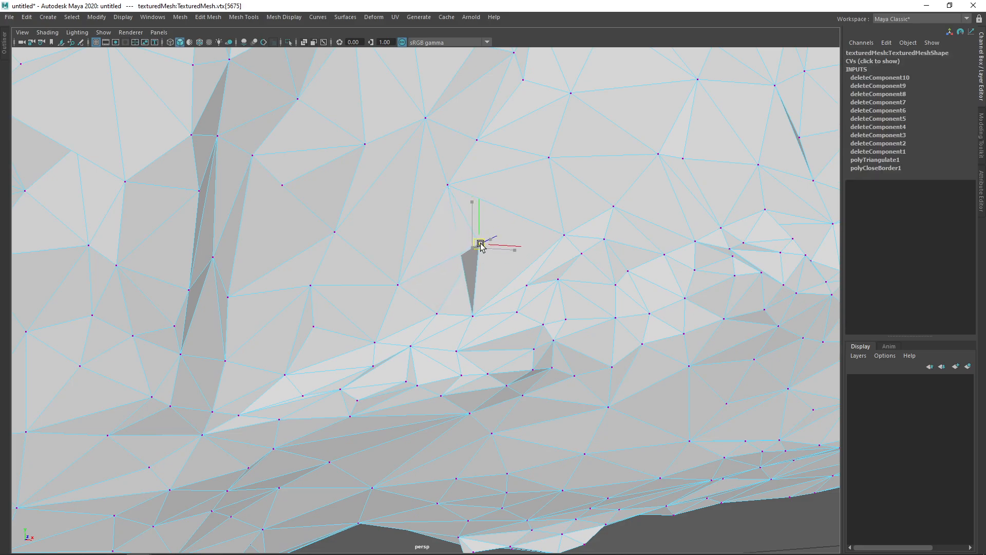
{"action": "left_click_drag", "start_coordinate": [477, 239], "coordinate": [490, 243]}
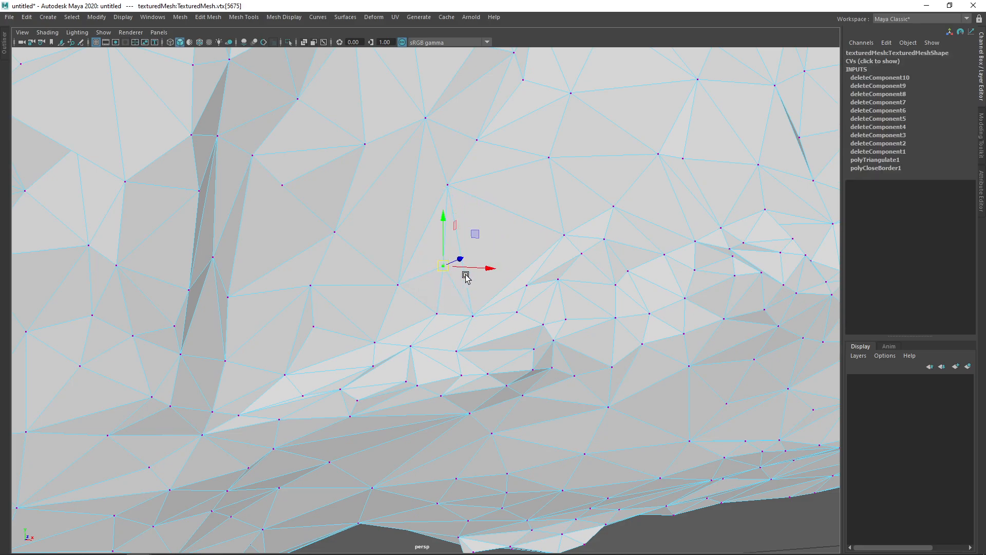
{"action": "right_click", "coordinate": [451, 256]}
{"action": "right_click_drag", "start_coordinate": [494, 216], "coordinate": [496, 218]}
Step: Try to flatten the small pointed fold on the log's rough area by adjusting its vertex
{"action": "scroll", "coordinate": [499, 227], "scroll_direction": "down", "scroll_amount": 6}
{"action": "left_click_drag", "start_coordinate": [500, 229], "coordinate": [451, 263], "text": "alt"}
{"action": "left_click", "coordinate": [467, 369]}
{"action": "left_click_drag", "start_coordinate": [457, 329], "coordinate": [583, 332], "text": "alt"}
{"action": "right_click_drag", "start_coordinate": [583, 333], "coordinate": [557, 262], "text": "alt"}
{"action": "left_click", "coordinate": [609, 288]}
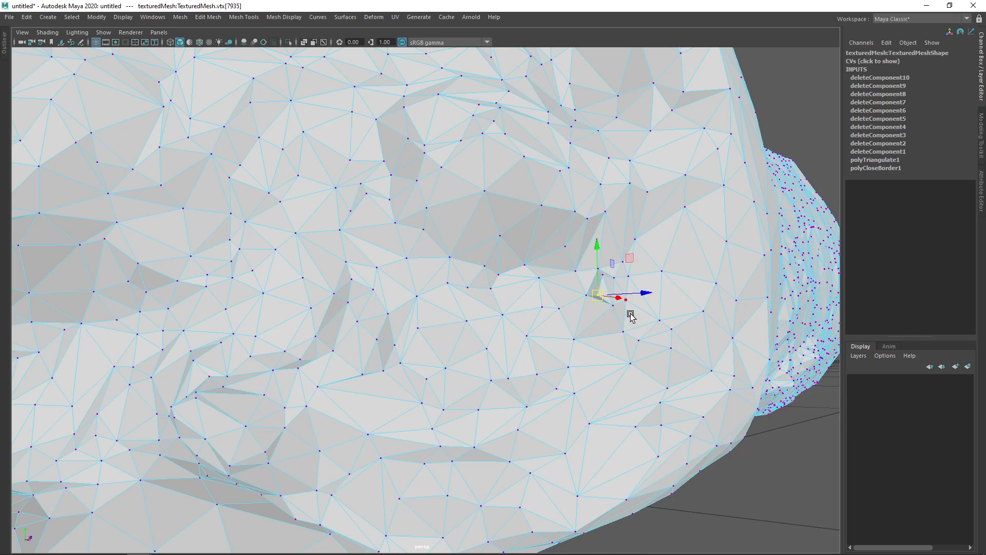
{"action": "left_click_drag", "start_coordinate": [631, 314], "coordinate": [594, 289], "text": "alt"}
{"action": "right_click_drag", "start_coordinate": [585, 207], "coordinate": [640, 186]}
{"action": "scroll", "coordinate": [646, 182], "scroll_direction": "down", "scroll_amount": 4}
{"action": "left_click", "coordinate": [679, 195]}
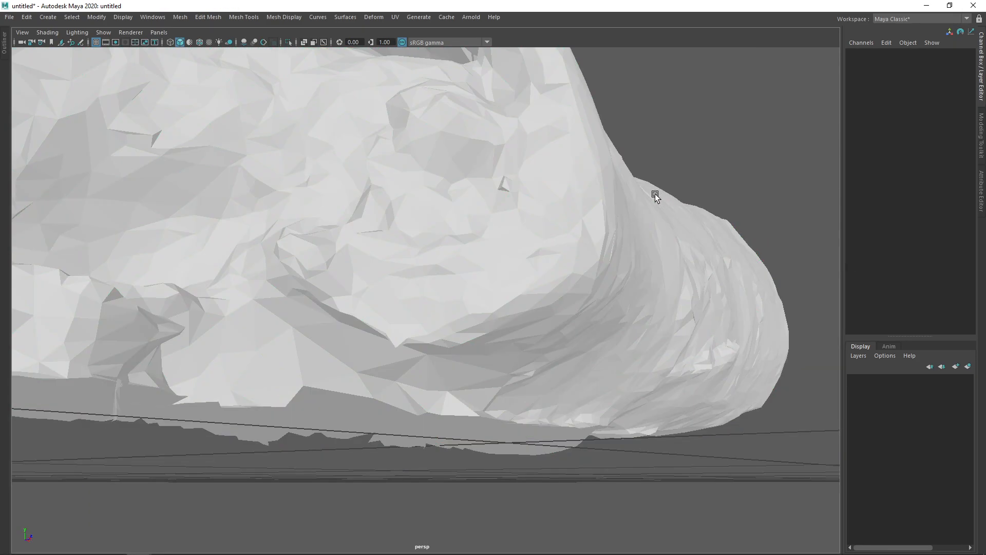
Step: Reposition the vertices around another small folded spike to even out the surface, then return to object mode
{"action": "scroll", "coordinate": [476, 221], "scroll_direction": "down", "scroll_amount": 2}
{"action": "left_click_drag", "start_coordinate": [475, 221], "coordinate": [594, 251], "text": "alt"}
{"action": "scroll", "coordinate": [455, 243], "scroll_direction": "down", "scroll_amount": 2}
{"action": "left_click_drag", "start_coordinate": [518, 250], "coordinate": [559, 322], "text": "alt"}
{"action": "scroll", "coordinate": [529, 282], "scroll_direction": "up", "scroll_amount": 6}
{"action": "mouse_move", "coordinate": [515, 267]}
{"action": "right_mouse_down"}
{"action": "mouse_move", "coordinate": [519, 257]}
{"action": "mouse_move", "coordinate": [502, 259]}
{"action": "right_mouse_up"}
{"action": "left_click", "coordinate": [516, 270]}
{"action": "mouse_move", "coordinate": [519, 269]}
{"action": "left_mouse_down"}
{"action": "mouse_move", "coordinate": [530, 279]}
{"action": "mouse_move", "coordinate": [532, 271]}
{"action": "left_mouse_up"}
{"action": "left_click", "coordinate": [541, 304]}
{"action": "left_click", "coordinate": [534, 276]}
{"action": "left_click_drag", "start_coordinate": [541, 279], "coordinate": [550, 266]}
{"action": "right_click_drag", "start_coordinate": [550, 263], "coordinate": [595, 242]}
Step: Adjust the vertex at the narrow dark fold on the upper surface of the log, then return to object mode
{"action": "scroll", "coordinate": [594, 242], "scroll_direction": "down", "scroll_amount": 5}
{"action": "middle_click_drag", "start_coordinate": [400, 284], "coordinate": [485, 294], "text": "alt"}
{"action": "left_click", "coordinate": [505, 455]}
{"action": "left_click_drag", "start_coordinate": [505, 396], "coordinate": [432, 337], "text": "alt"}
{"action": "left_click", "coordinate": [441, 344]}
{"action": "right_click_drag", "start_coordinate": [436, 260], "coordinate": [394, 267]}
{"action": "scroll", "coordinate": [445, 338], "scroll_direction": "up", "scroll_amount": 5}
{"action": "left_click_drag", "start_coordinate": [439, 361], "coordinate": [438, 357], "text": "alt"}
{"action": "left_click", "coordinate": [414, 381]}
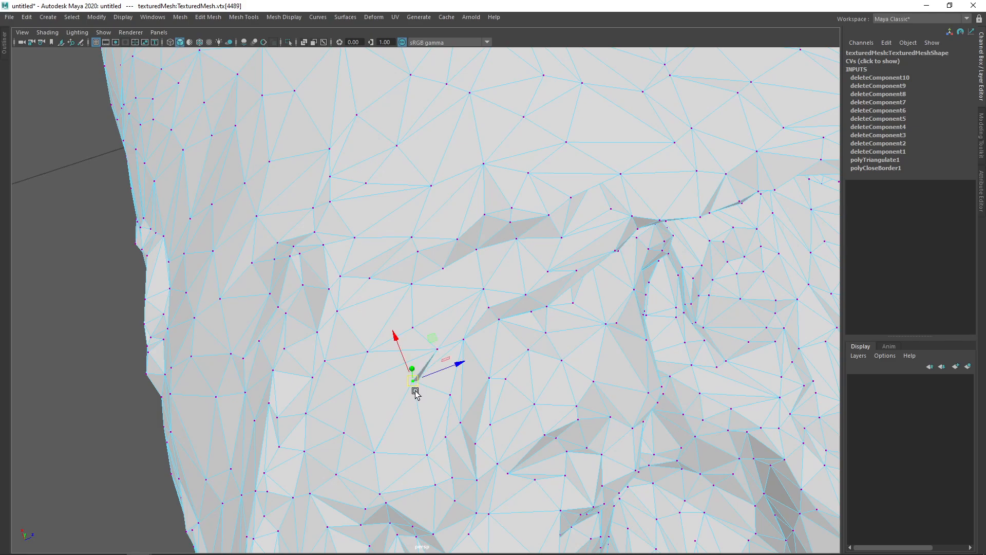
{"action": "right_click_drag", "start_coordinate": [426, 261], "coordinate": [504, 235]}
Step: Examine the whole cleaned log mesh from all sides for remaining defects
{"action": "scroll", "coordinate": [411, 322], "scroll_direction": "down", "scroll_amount": 8}
{"action": "left_click_drag", "start_coordinate": [404, 328], "coordinate": [460, 310], "text": "alt"}
{"action": "left_click", "coordinate": [511, 446]}
{"action": "scroll", "coordinate": [536, 329], "scroll_direction": "up", "scroll_amount": 4}
{"action": "left_click_drag", "start_coordinate": [535, 328], "coordinate": [469, 365], "text": "alt"}
{"action": "left_click", "coordinate": [524, 322]}
{"action": "left_click_drag", "start_coordinate": [524, 322], "coordinate": [488, 275], "text": "alt"}
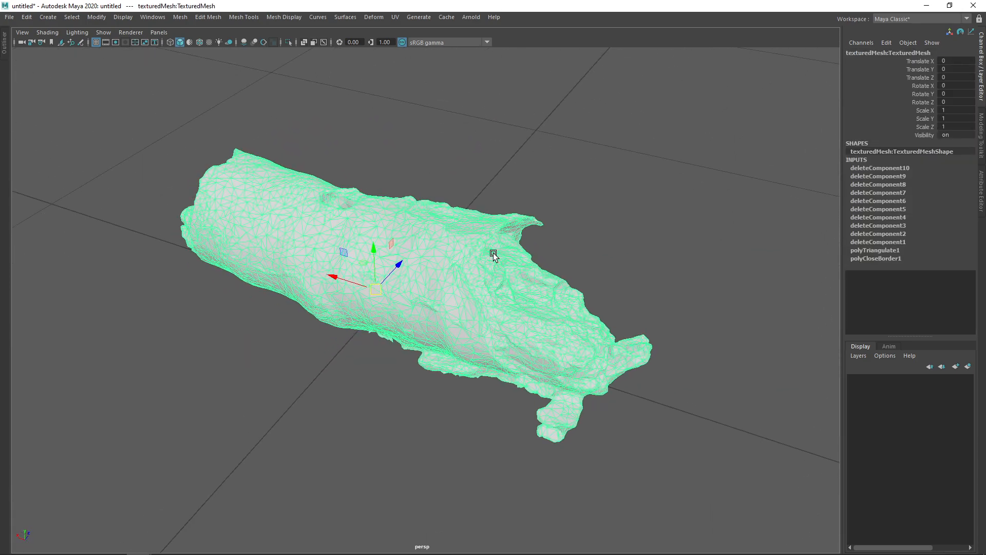
{"action": "left_click_drag", "start_coordinate": [450, 246], "coordinate": [424, 218], "text": "alt"}
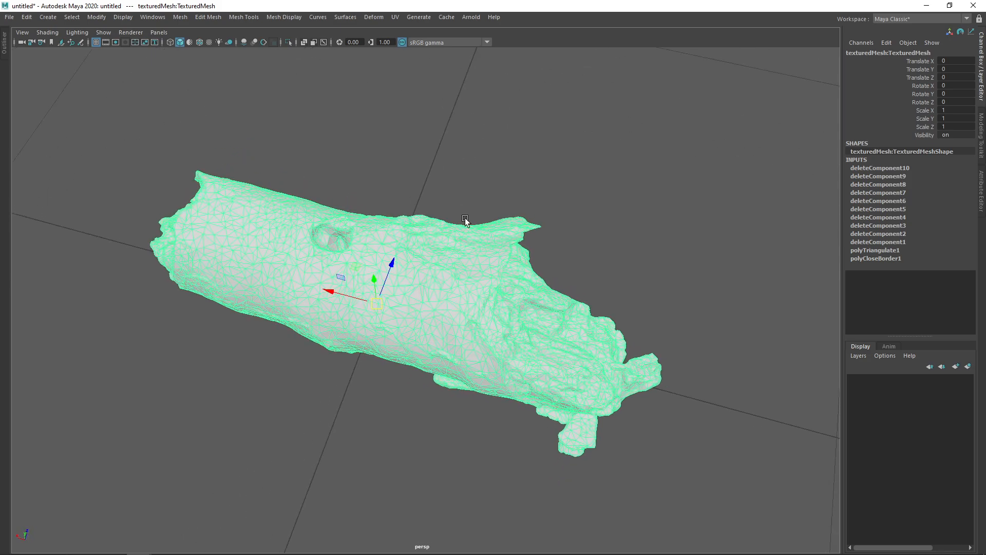
{"action": "left_click_drag", "start_coordinate": [457, 263], "coordinate": [491, 226], "text": "alt"}
{"action": "left_click", "coordinate": [546, 204]}
{"action": "left_click", "coordinate": [513, 218]}
{"action": "left_click_drag", "start_coordinate": [379, 321], "coordinate": [340, 257], "text": "alt"}
{"action": "left_click", "coordinate": [493, 315]}
{"action": "left_click", "coordinate": [447, 302]}
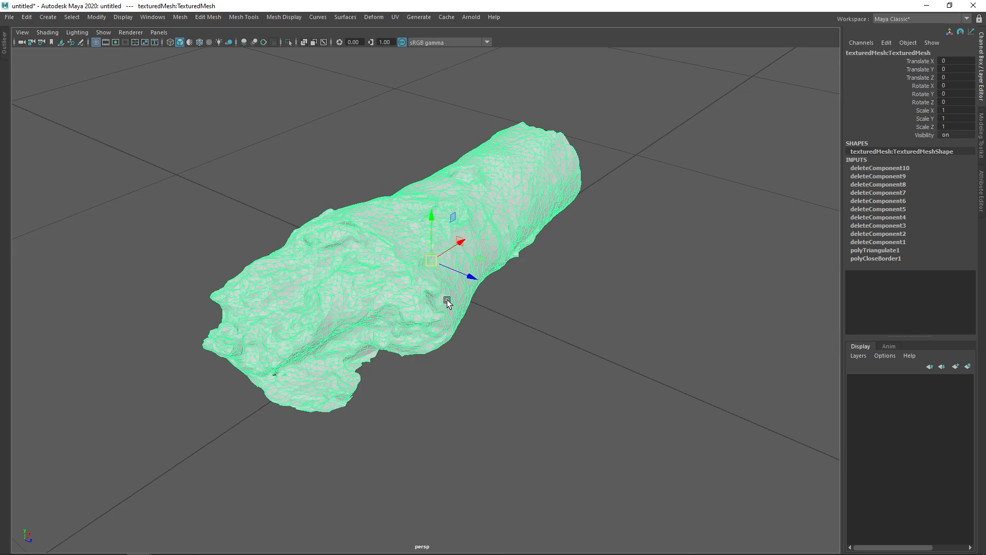
{"action": "left_click_drag", "start_coordinate": [447, 302], "coordinate": [395, 298], "text": "alt"}
{"action": "scroll", "coordinate": [445, 278], "scroll_direction": "down", "scroll_amount": 5}
{"action": "left_click", "coordinate": [553, 295]}
{"action": "left_click_drag", "start_coordinate": [553, 295], "coordinate": [452, 279], "text": "alt"}
{"action": "scroll", "coordinate": [455, 295], "scroll_direction": "up", "scroll_amount": 3}
{"action": "left_click_drag", "start_coordinate": [352, 260], "coordinate": [420, 256], "text": "alt"}
{"action": "left_click", "coordinate": [481, 264]}
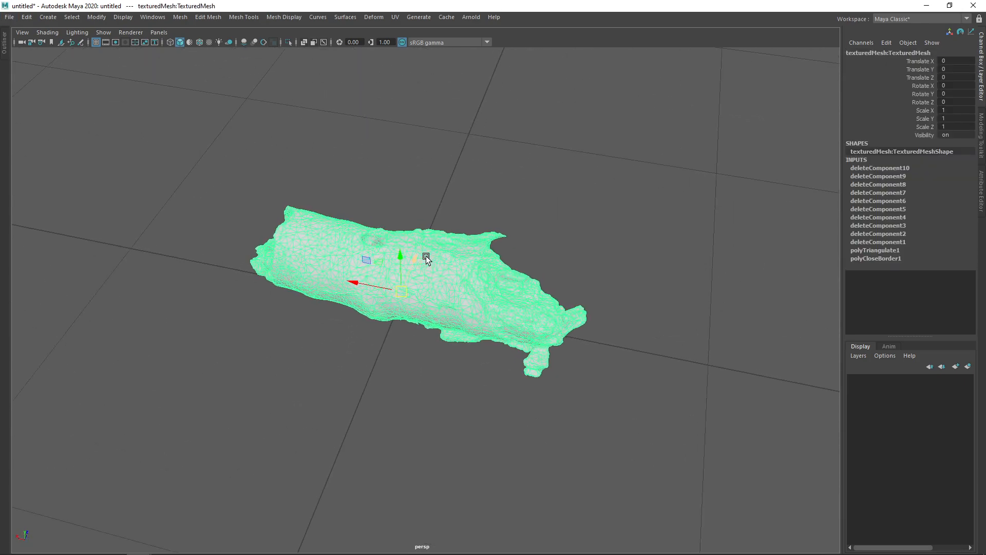
{"action": "scroll", "coordinate": [420, 255], "scroll_direction": "up", "scroll_amount": 2}
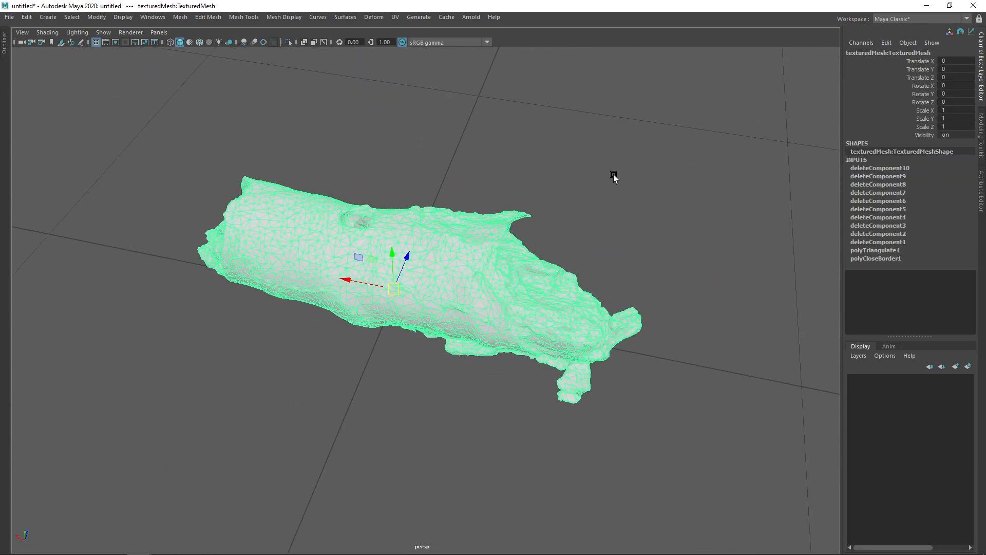
Step: Delete the construction history of the cleaned log mesh
{"action": "key", "text": "alt+shift+d"}
{"action": "left_click_drag", "start_coordinate": [469, 150], "coordinate": [427, 148], "text": "alt"}
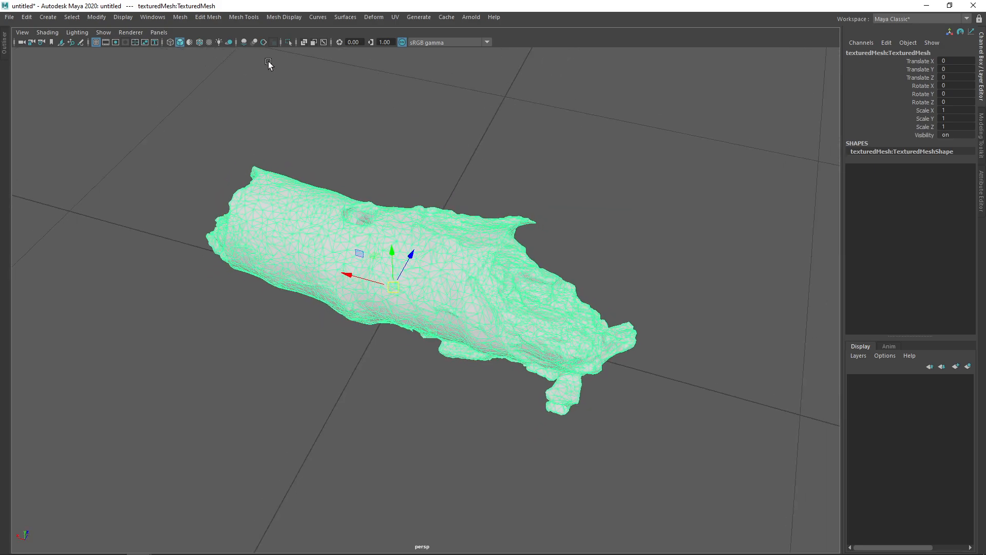
Step: Show the log mesh's attributes with more room and examine the texture images in the RawScan folder
{"action": "left_click", "coordinate": [980, 191]}
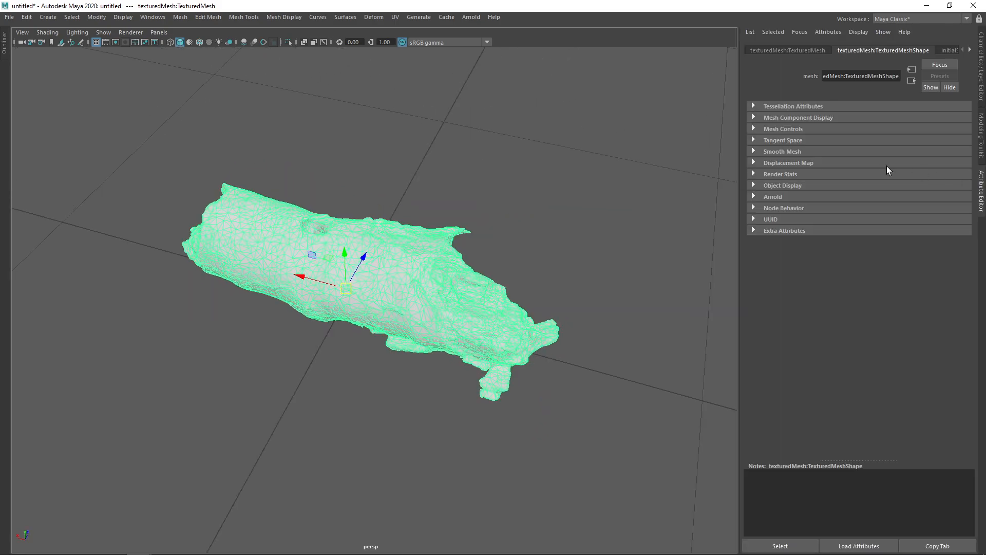
{"action": "left_click_drag", "start_coordinate": [735, 183], "coordinate": [661, 184]}
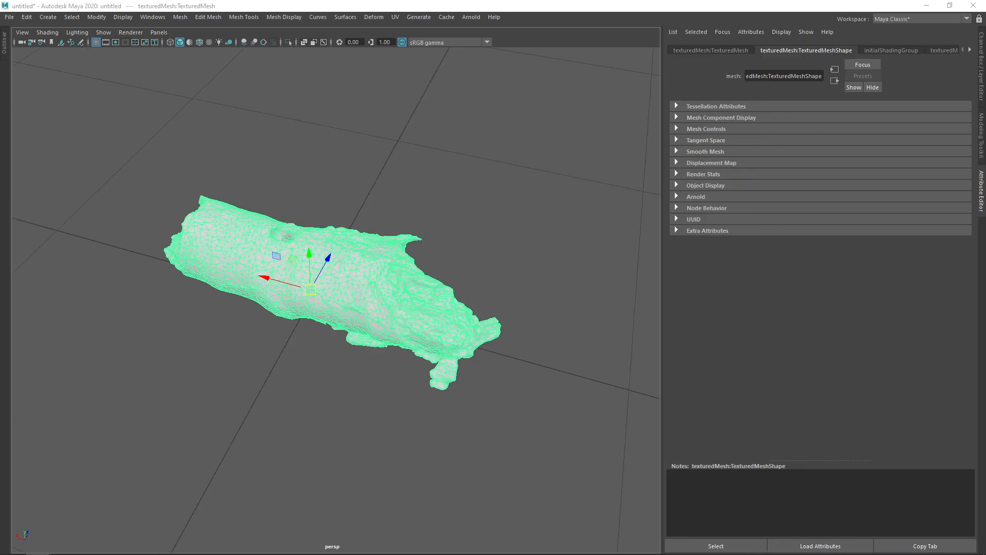
{"action": "left_click_drag", "start_coordinate": [985, 88], "coordinate": [517, 108]}
{"action": "scroll", "coordinate": [488, 205], "scroll_direction": "down", "scroll_amount": 5}
{"action": "scroll", "coordinate": [488, 205], "scroll_direction": "up", "scroll_amount": 3}
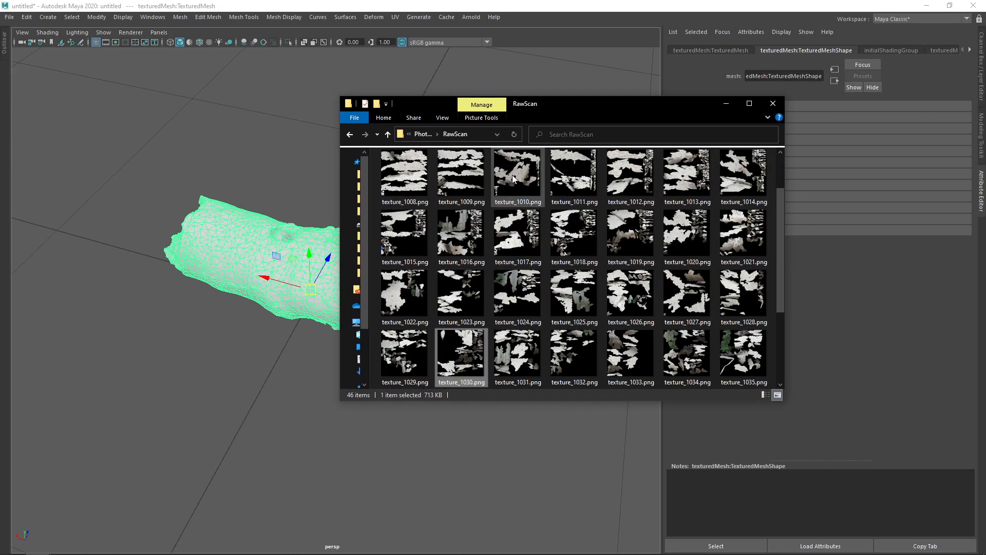
{"action": "left_click", "coordinate": [465, 191]}
{"action": "scroll", "coordinate": [635, 226], "scroll_direction": "down", "scroll_amount": 3}
{"action": "left_click_drag", "start_coordinate": [628, 106], "coordinate": [985, 106]}
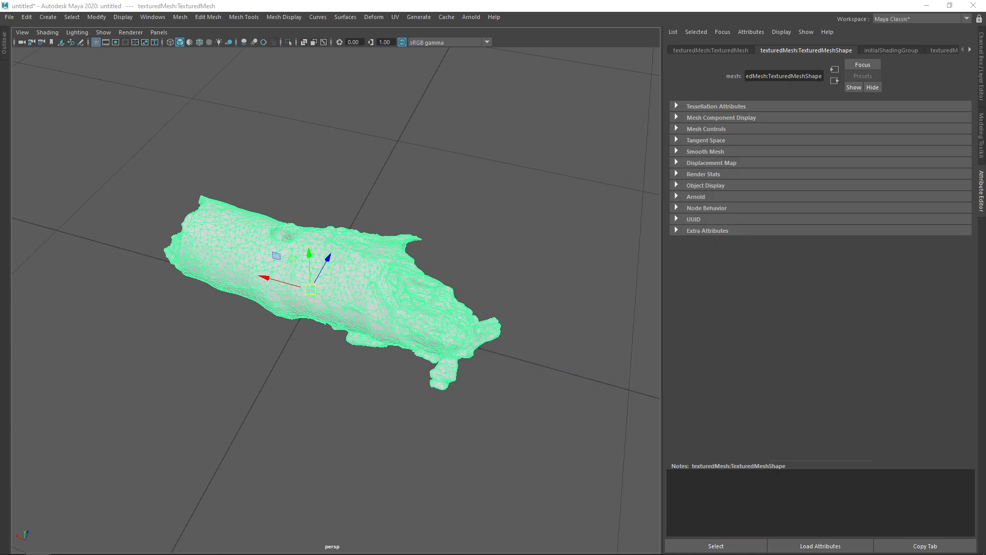
Step: Browse through the TextureAtlas Phong materials assigned to the log mesh
{"action": "left_click", "coordinate": [937, 50]}
{"action": "left_click", "coordinate": [970, 50]}
{"action": "left_click", "coordinate": [970, 50]}
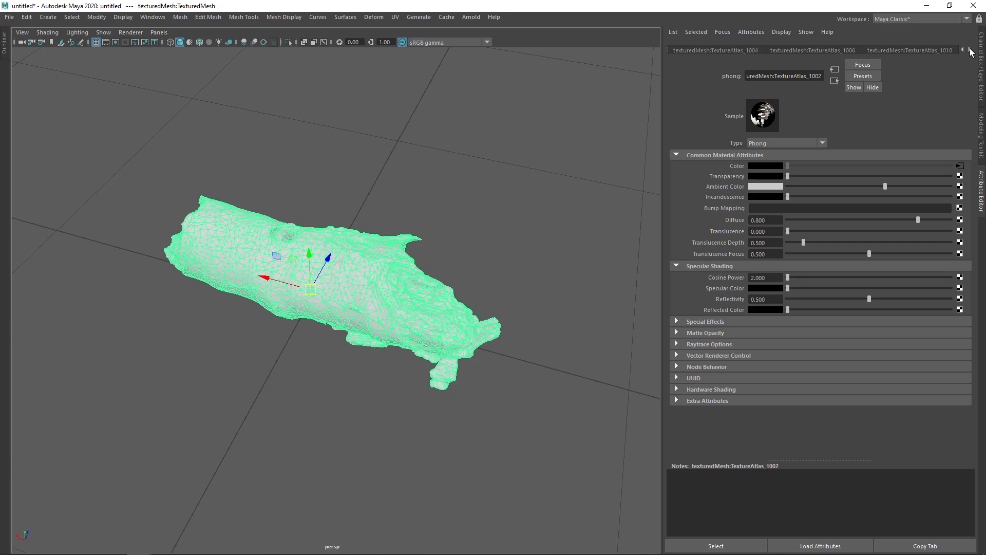
{"action": "left_click", "coordinate": [925, 50]}
{"action": "left_click", "coordinate": [970, 50]}
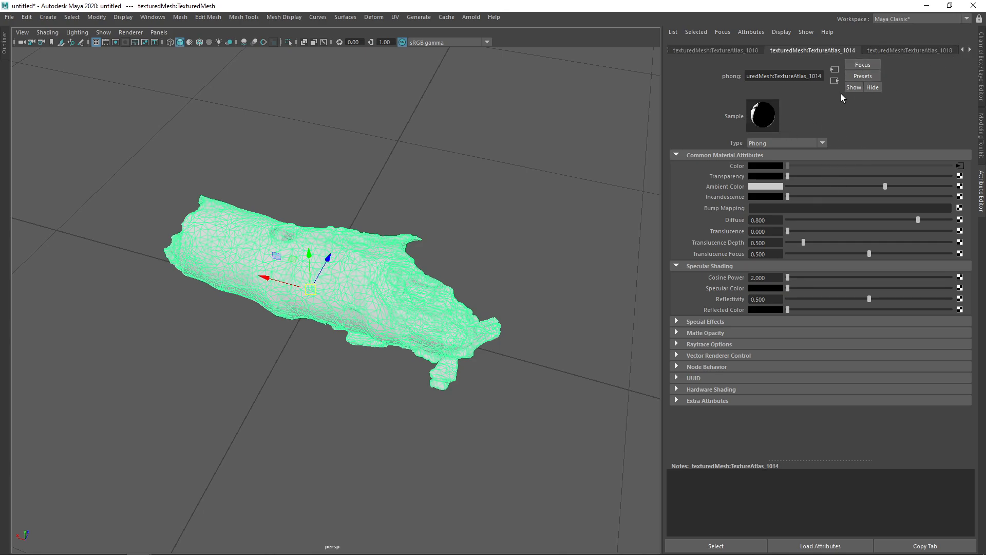
{"action": "left_click", "coordinate": [970, 50]}
{"action": "left_click", "coordinate": [970, 50]}
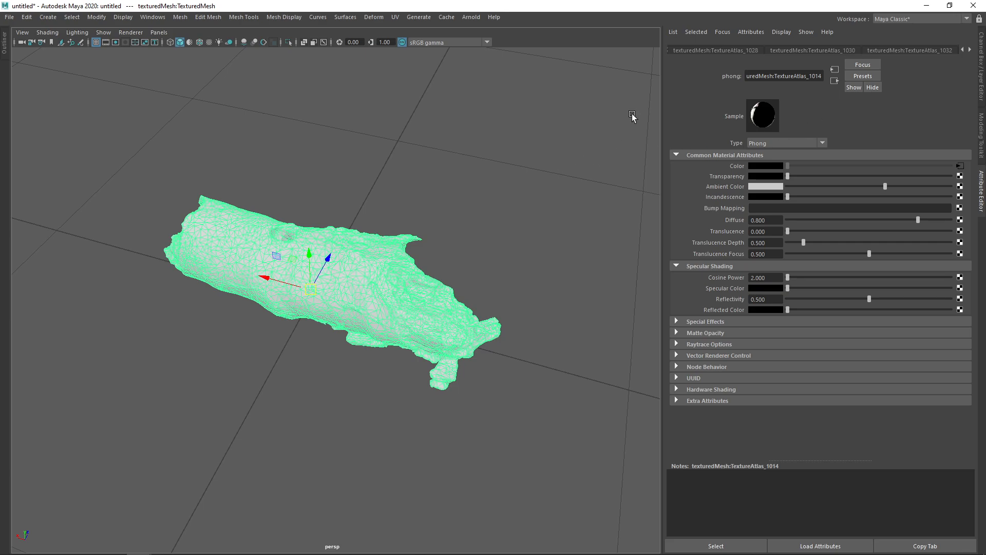
{"action": "left_click", "coordinate": [920, 51]}
{"action": "left_click", "coordinate": [969, 50]}
{"action": "left_click", "coordinate": [970, 50]}
{"action": "left_click", "coordinate": [970, 50]}
{"action": "left_click", "coordinate": [919, 50]}
{"action": "left_click", "coordinate": [970, 50]}
{"action": "left_click", "coordinate": [970, 50]}
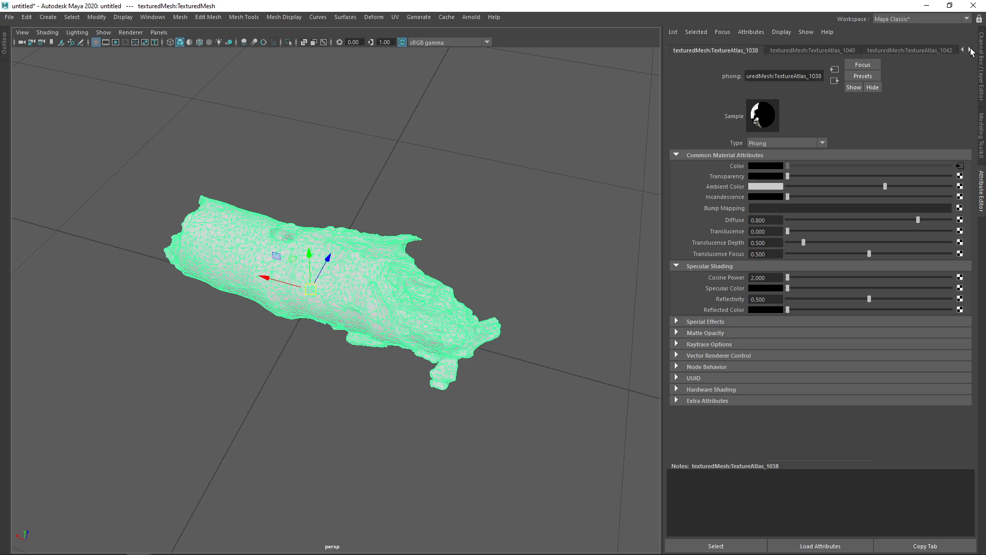
{"action": "left_click", "coordinate": [964, 51]}
{"action": "left_click", "coordinate": [963, 51]}
{"action": "left_click", "coordinate": [963, 50]}
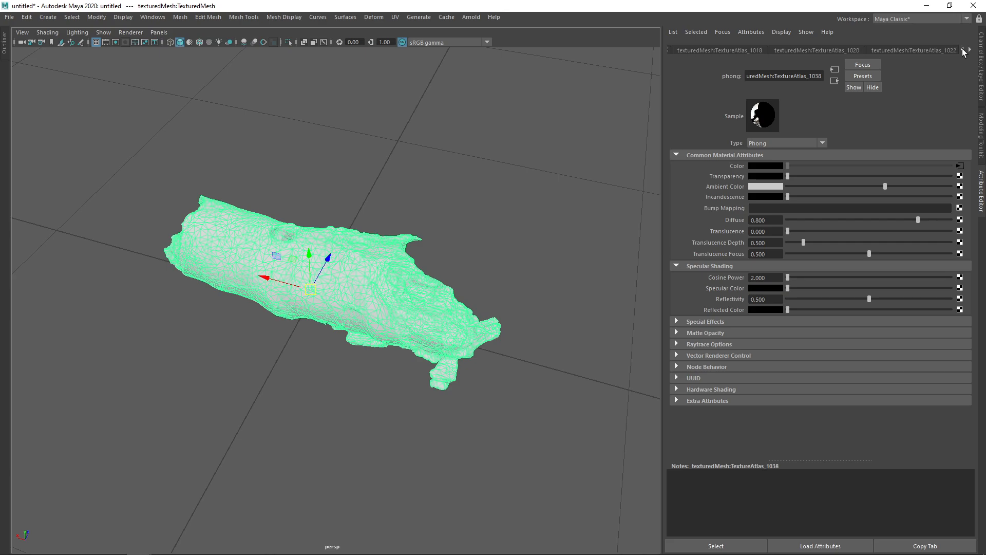
Step: Switch to the UV Editing workspace and examine how the log's UV shells are spread across the tiles
{"action": "left_click", "coordinate": [882, 21]}
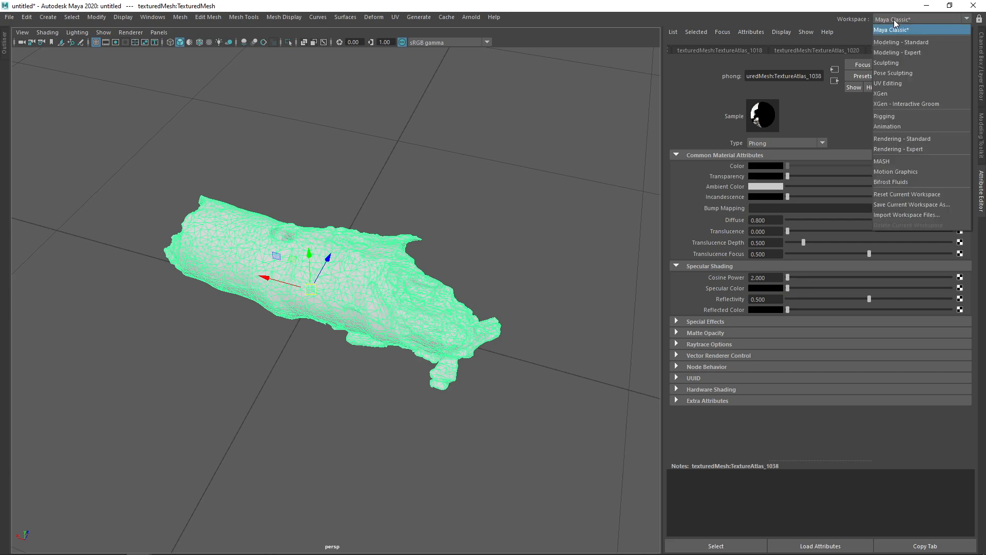
{"action": "left_click", "coordinate": [897, 85]}
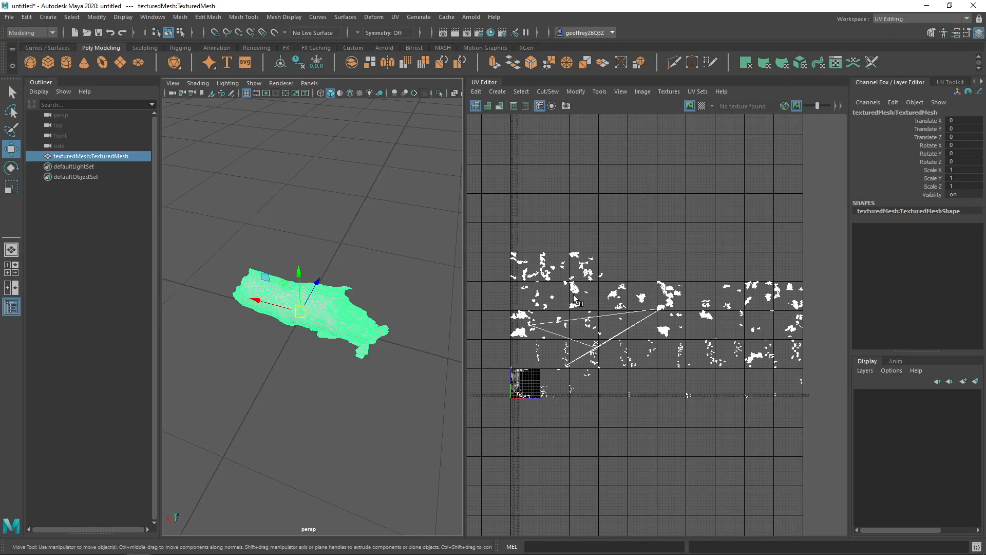
{"action": "scroll", "coordinate": [378, 290], "scroll_direction": "up", "scroll_amount": 3}
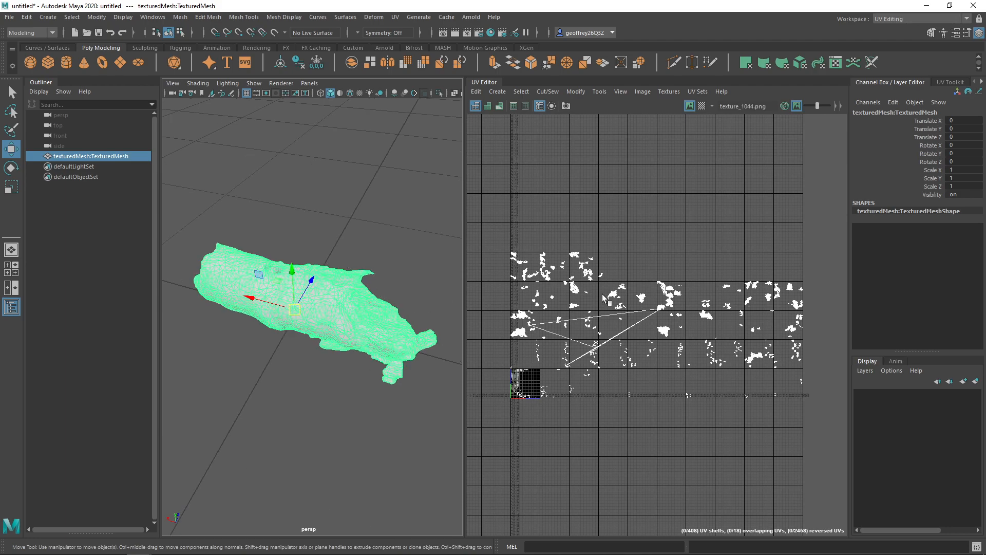
{"action": "scroll", "coordinate": [603, 295], "scroll_direction": "up", "scroll_amount": 2}
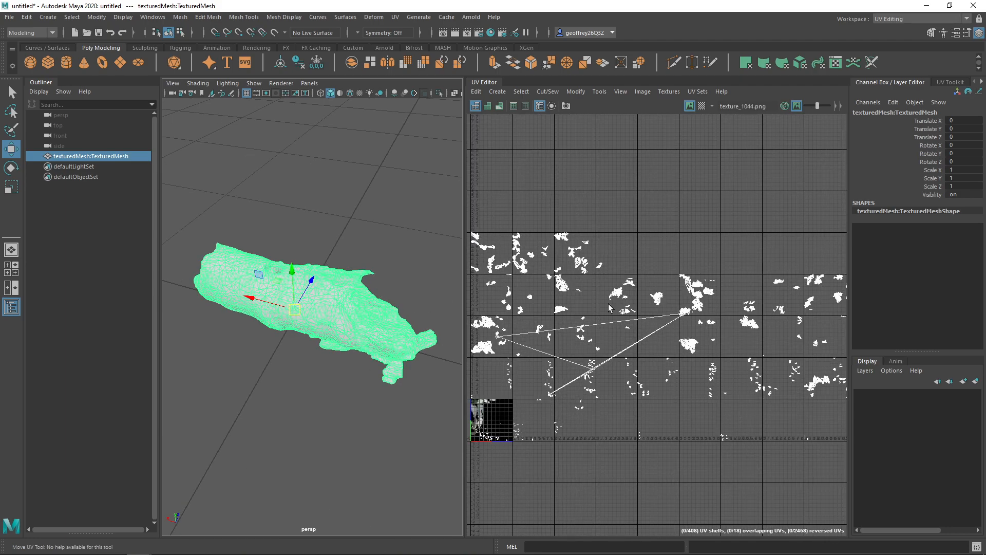
{"action": "scroll", "coordinate": [609, 304], "scroll_direction": "down", "scroll_amount": 1}
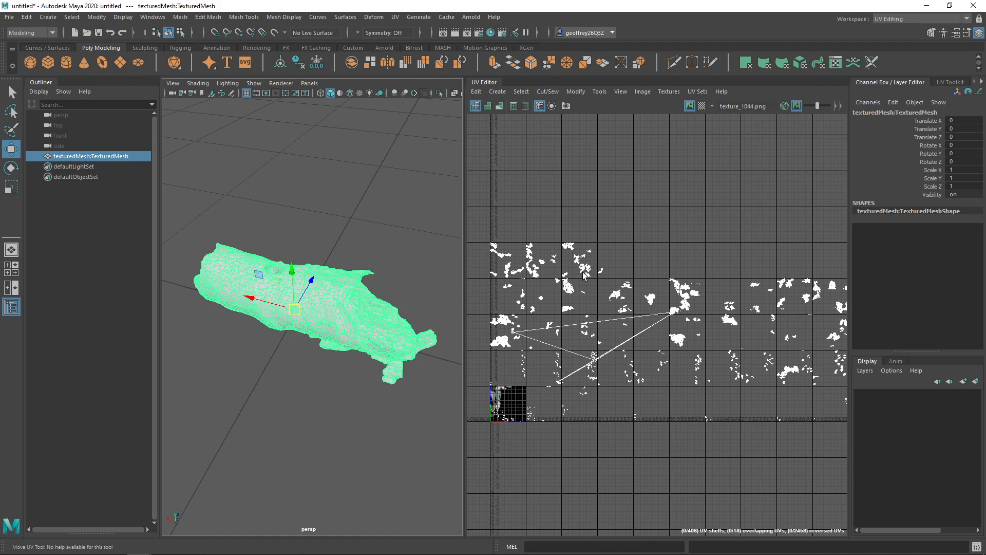
{"action": "scroll", "coordinate": [584, 275], "scroll_direction": "down", "scroll_amount": 2}
{"action": "scroll", "coordinate": [560, 331], "scroll_direction": "up", "scroll_amount": 2}
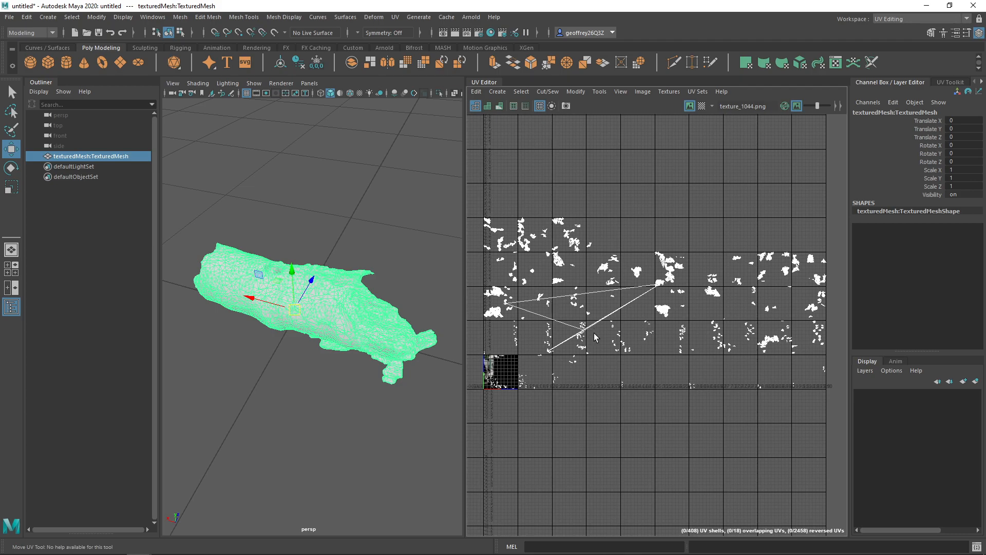
{"action": "scroll", "coordinate": [490, 374], "scroll_direction": "up", "scroll_amount": 5}
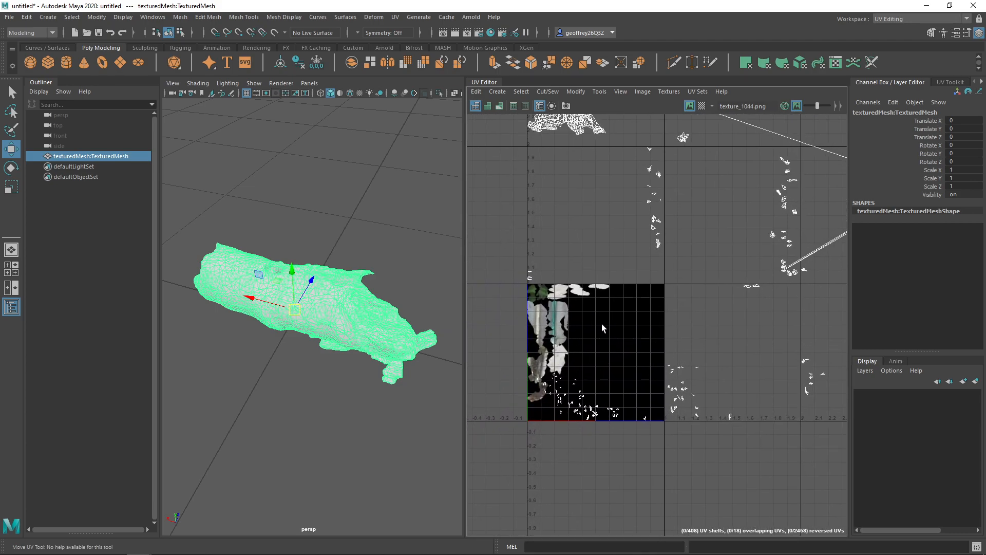
{"action": "scroll", "coordinate": [599, 334], "scroll_direction": "down", "scroll_amount": 3}
{"action": "scroll", "coordinate": [601, 345], "scroll_direction": "up", "scroll_amount": 2}
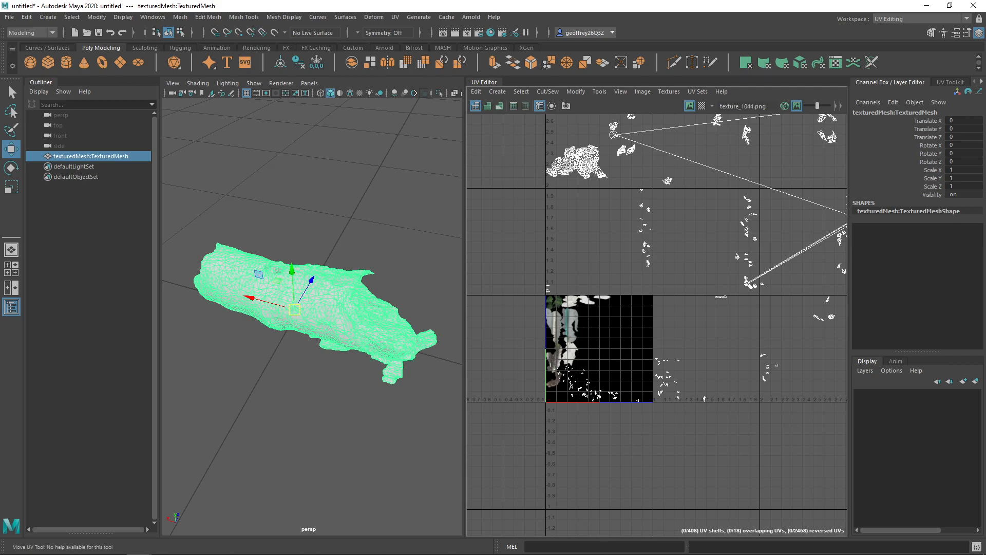
{"action": "scroll", "coordinate": [640, 231], "scroll_direction": "down", "scroll_amount": 1}
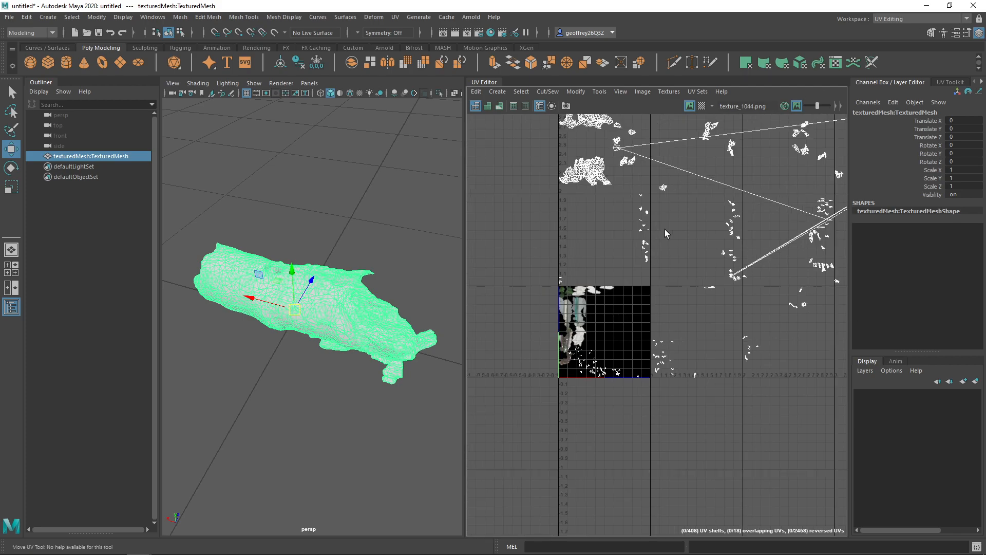
{"action": "scroll", "coordinate": [646, 253], "scroll_direction": "down", "scroll_amount": 5}
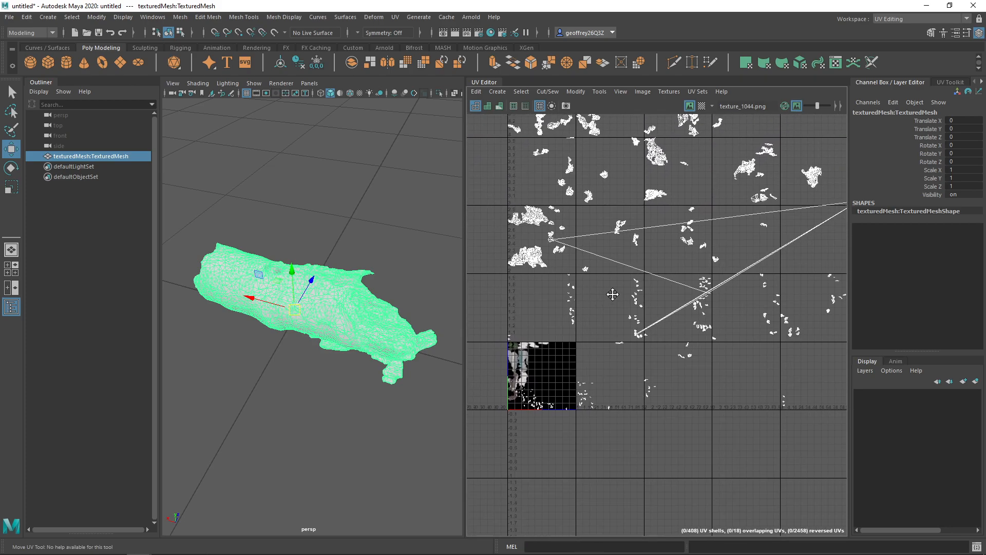
{"action": "scroll", "coordinate": [585, 304], "scroll_direction": "down", "scroll_amount": 5}
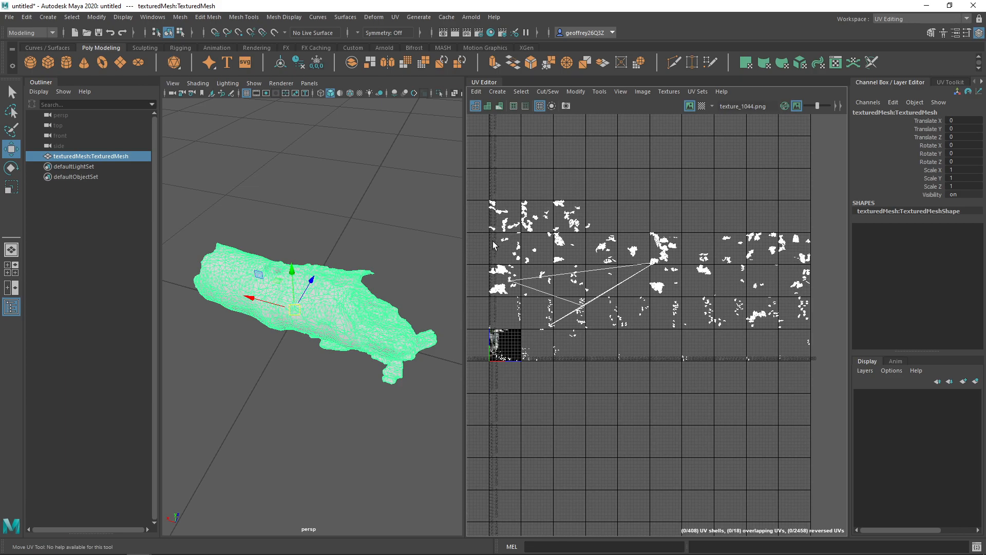
Step: Compare the log's upper surface with the first UV tile's texture_1044.png and the surrounding scattered shells
{"action": "left_click_drag", "start_coordinate": [337, 295], "coordinate": [297, 313], "text": "alt"}
{"action": "scroll", "coordinate": [503, 356], "scroll_direction": "up", "scroll_amount": 4}
{"action": "middle_click_drag", "start_coordinate": [493, 333], "coordinate": [561, 330], "text": "alt"}
{"action": "scroll", "coordinate": [523, 323], "scroll_direction": "up", "scroll_amount": 3}
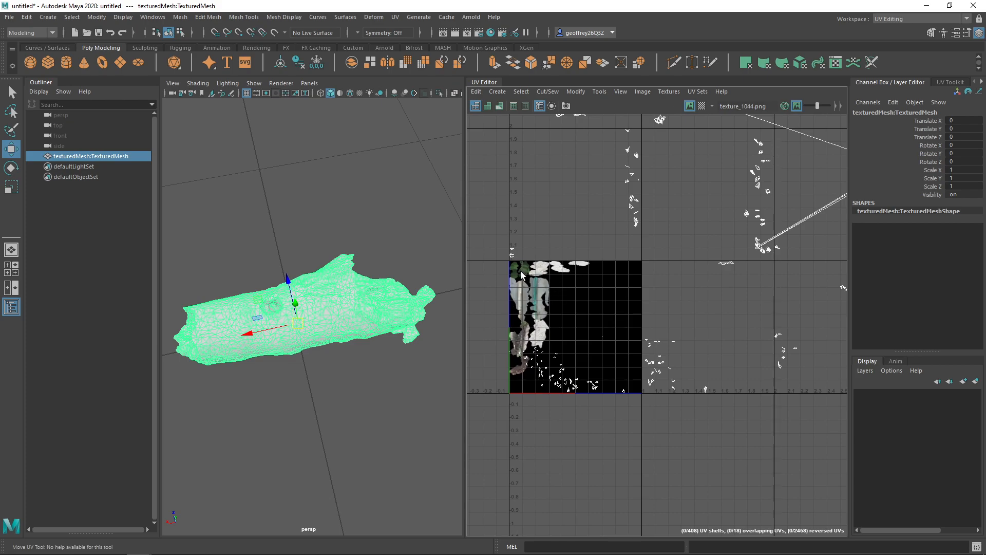
{"action": "scroll", "coordinate": [559, 285], "scroll_direction": "down", "scroll_amount": 3}
{"action": "scroll", "coordinate": [618, 242], "scroll_direction": "down", "scroll_amount": 2}
{"action": "middle_click_drag", "start_coordinate": [618, 243], "coordinate": [570, 311], "text": "alt"}
{"action": "scroll", "coordinate": [571, 309], "scroll_direction": "down", "scroll_amount": 1}
{"action": "scroll", "coordinate": [610, 289], "scroll_direction": "up", "scroll_amount": 1}
{"action": "scroll", "coordinate": [612, 292], "scroll_direction": "up", "scroll_amount": 2}
{"action": "middle_click_drag", "start_coordinate": [512, 274], "coordinate": [539, 267], "text": "alt"}
Step: Examine the filled underside of the log alongside the stretched faces in its UV layout
{"action": "left_click_drag", "start_coordinate": [289, 366], "coordinate": [405, 288], "text": "alt"}
{"action": "left_click", "coordinate": [405, 288]}
{"action": "right_click_drag", "start_coordinate": [336, 272], "coordinate": [359, 249], "text": "alt"}
{"action": "left_click", "coordinate": [347, 247]}
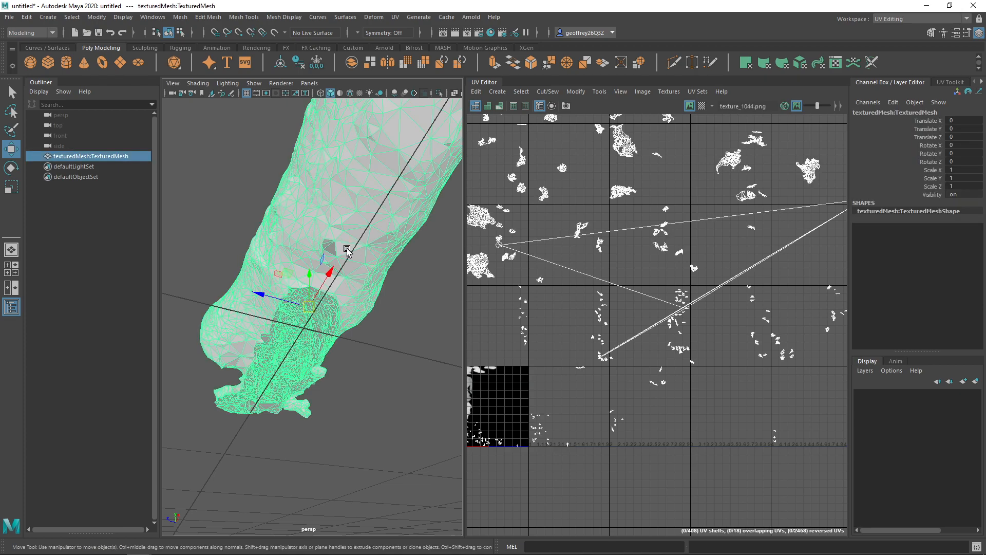
{"action": "left_click_drag", "start_coordinate": [359, 265], "coordinate": [331, 280], "text": "alt"}
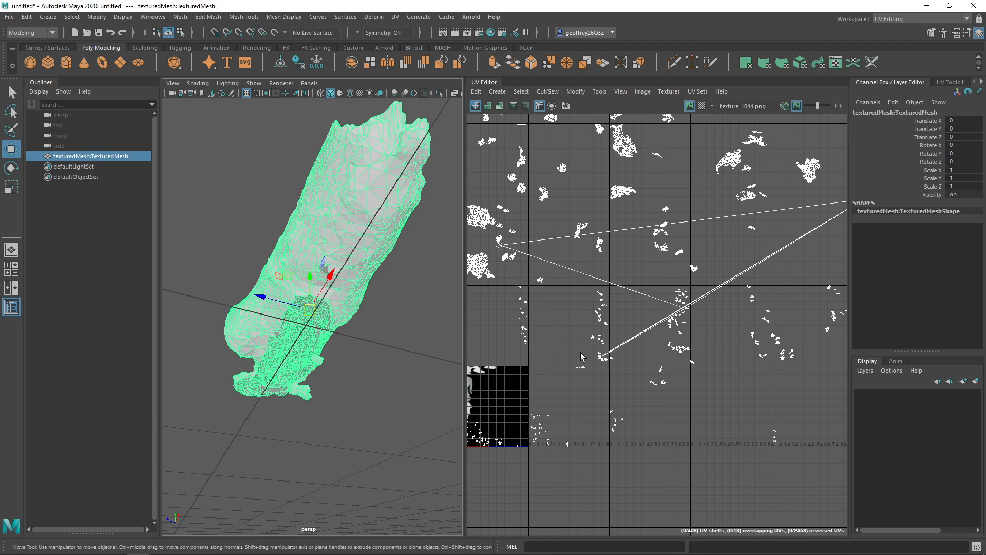
{"action": "scroll", "coordinate": [576, 334], "scroll_direction": "down", "scroll_amount": 2}
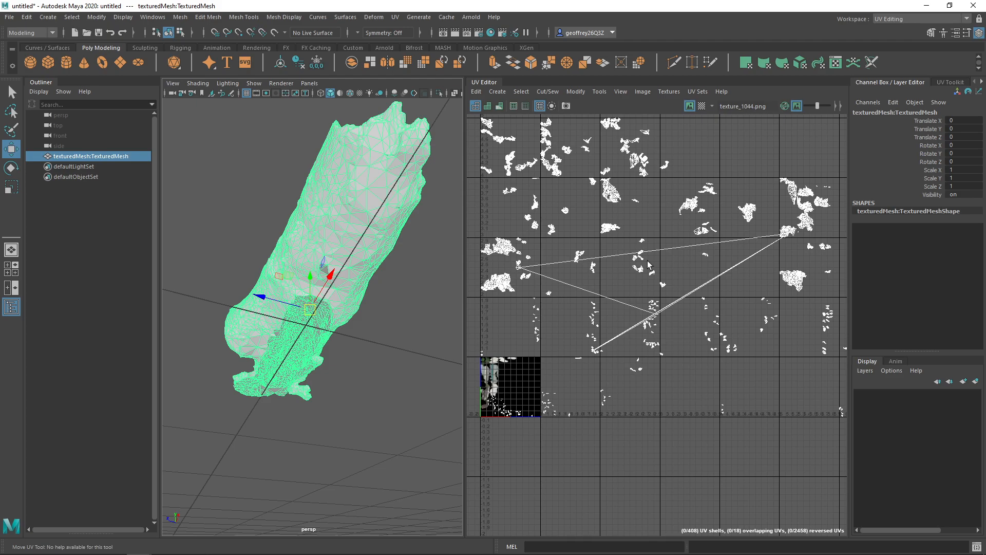
{"action": "scroll", "coordinate": [622, 268], "scroll_direction": "down", "scroll_amount": 1}
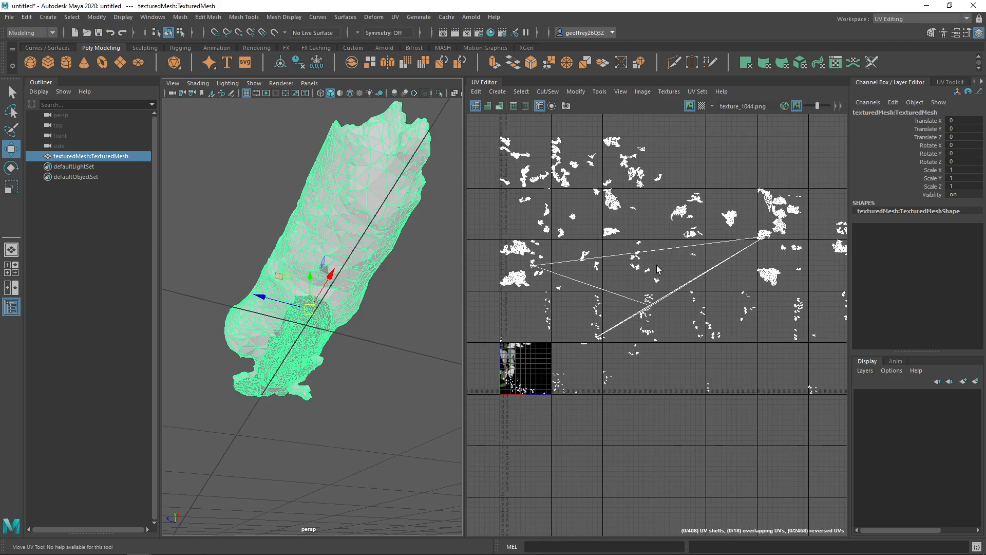
{"action": "left_click_drag", "start_coordinate": [334, 262], "coordinate": [317, 282], "text": "alt"}
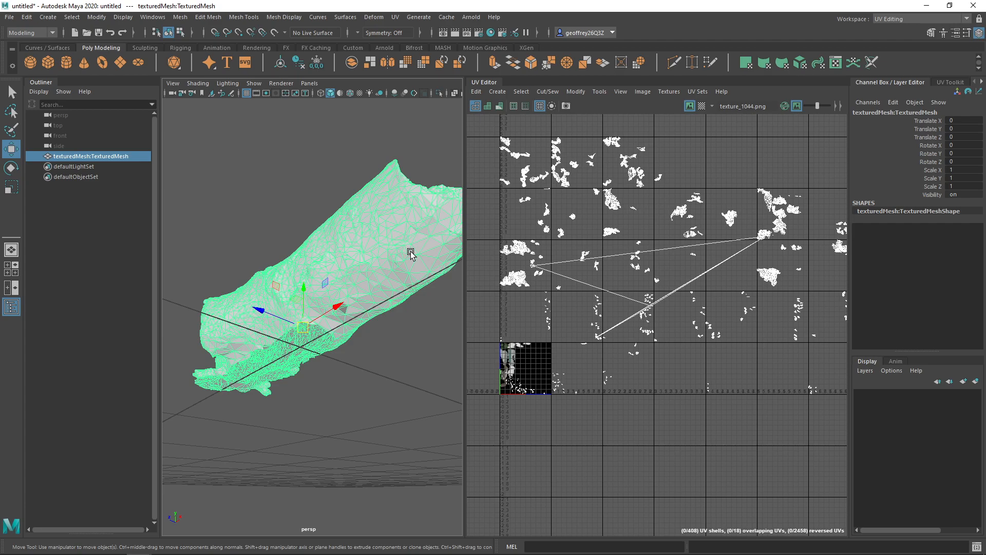
{"action": "left_click_drag", "start_coordinate": [378, 258], "coordinate": [379, 273], "text": "alt"}
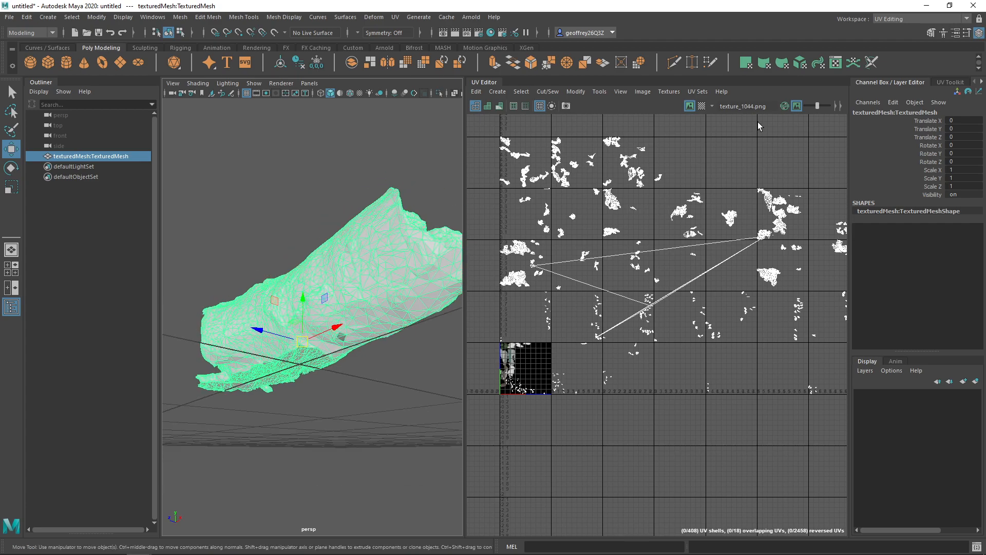
Step: Return to the Maya Classic workspace with the perspective view maximized around the log
{"action": "left_click", "coordinate": [880, 23]}
{"action": "left_click", "coordinate": [882, 27]}
{"action": "left_click_drag", "start_coordinate": [572, 170], "coordinate": [486, 214], "text": "alt"}
{"action": "key", "text": "ctrl+space"}
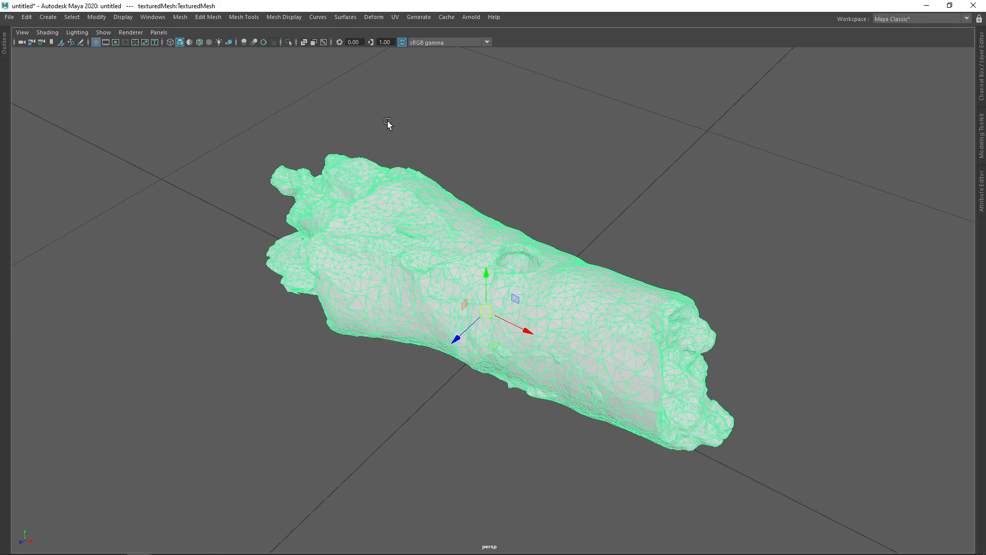
{"action": "mouse_move", "coordinate": [425, 200]}
{"action": "left_mouse_down", "text": "alt"}
{"action": "mouse_move", "coordinate": [433, 209]}
{"action": "mouse_move", "coordinate": [412, 216]}
{"action": "mouse_move", "coordinate": [436, 205]}
{"action": "mouse_move", "coordinate": [416, 201]}
{"action": "left_mouse_up", "text": "alt"}
Step: Show the Outliner and rename the log mesh as SourceGeometry
{"action": "left_click", "coordinate": [5, 49]}
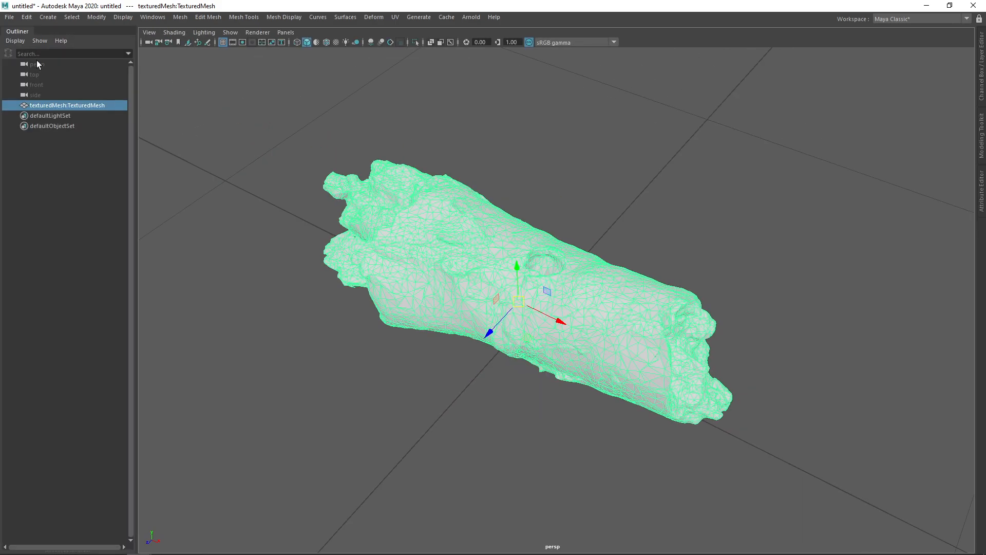
{"action": "left_click_drag", "start_coordinate": [357, 161], "coordinate": [433, 204], "text": "alt"}
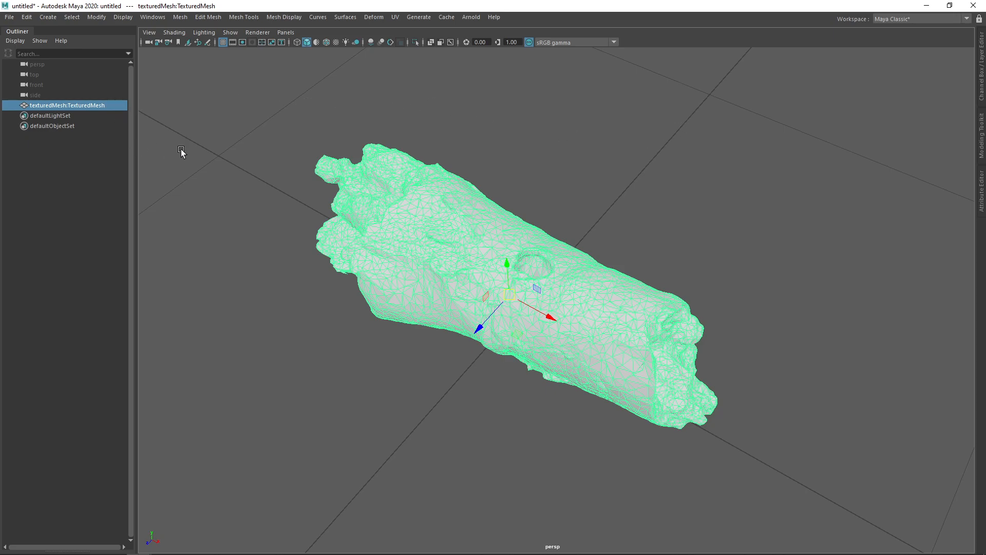
{"action": "double_click", "coordinate": [101, 106]}
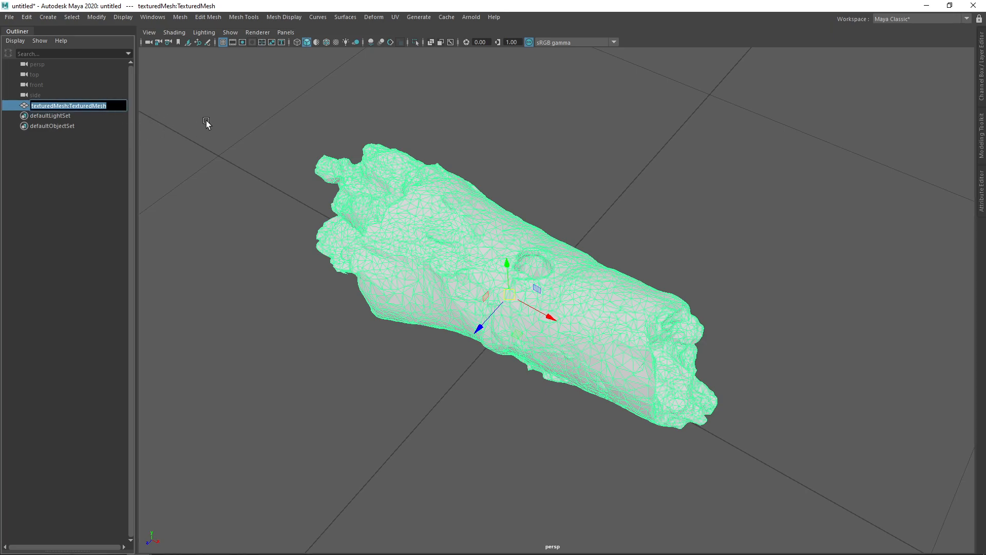
{"action": "type", "text": "SourceGeometry"}
{"action": "key", "text": "Return"}
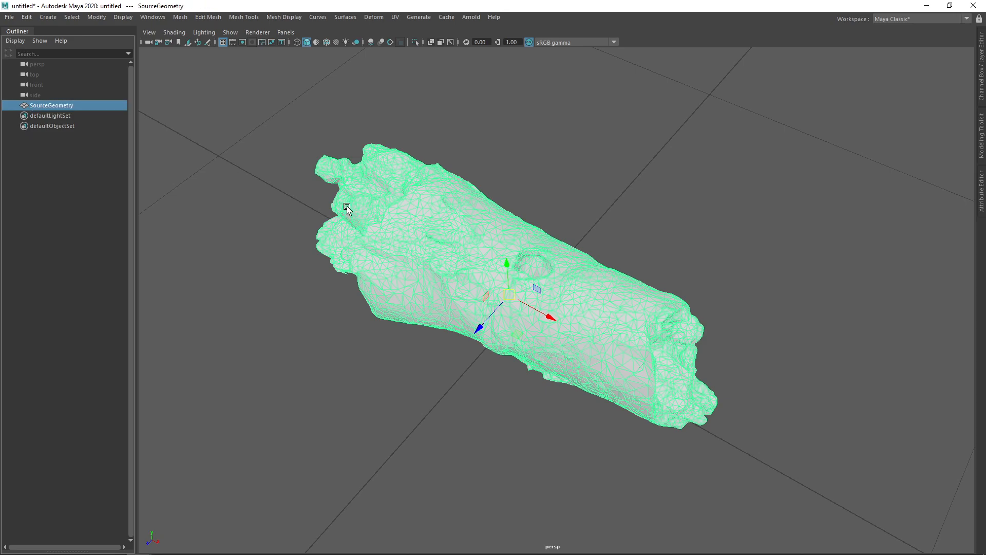
Step: Duplicate the SourceGeometry log mesh and rename the copy as TargetGeometry
{"action": "key", "text": "ctrl+d"}
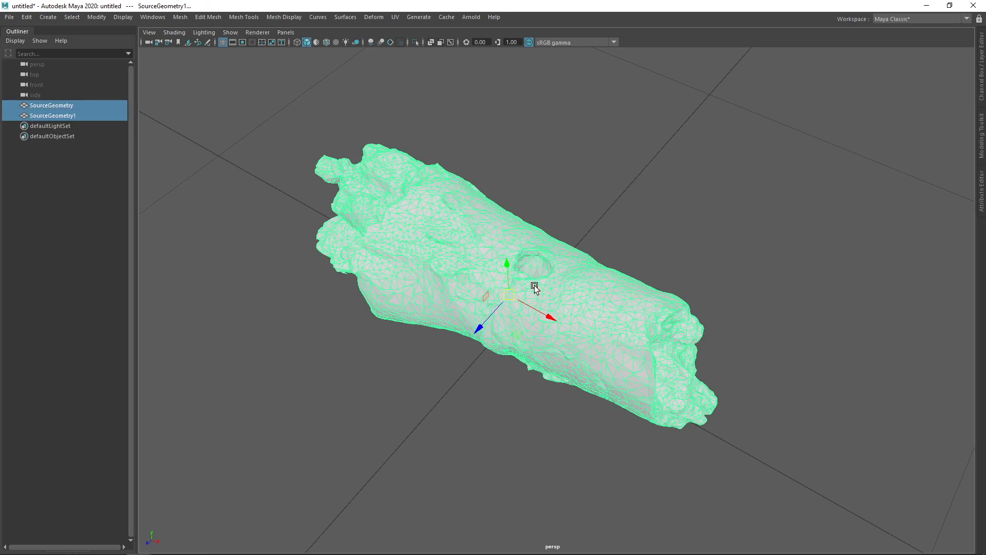
{"action": "mouse_move", "coordinate": [508, 296]}
{"action": "left_mouse_down"}
{"action": "mouse_move", "coordinate": [539, 221]}
{"action": "mouse_move", "coordinate": [509, 295]}
{"action": "left_mouse_up"}
{"action": "double_click", "coordinate": [78, 115]}
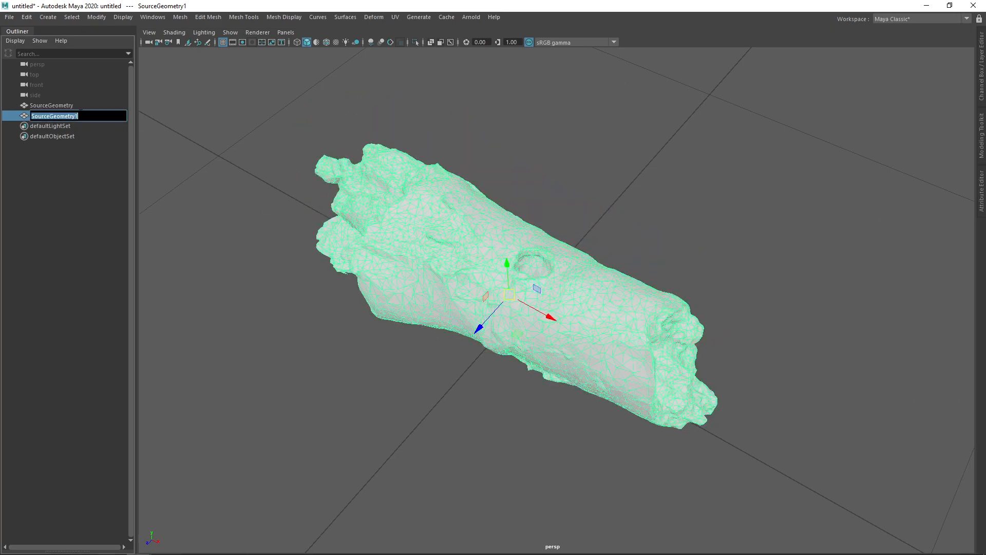
{"action": "type", "text": "TargetGeometry"}
{"action": "key", "text": "Return"}
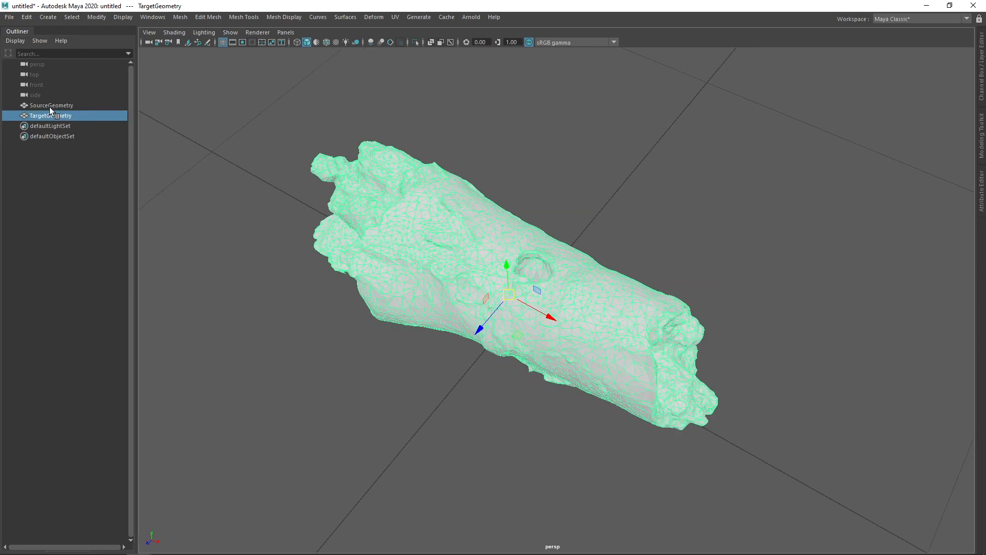
Step: Hide SourceGeometry, select the visible TargetGeometry log, and undo a short test move of it
{"action": "left_click", "coordinate": [48, 106]}
{"action": "key", "text": "ctrl+h"}
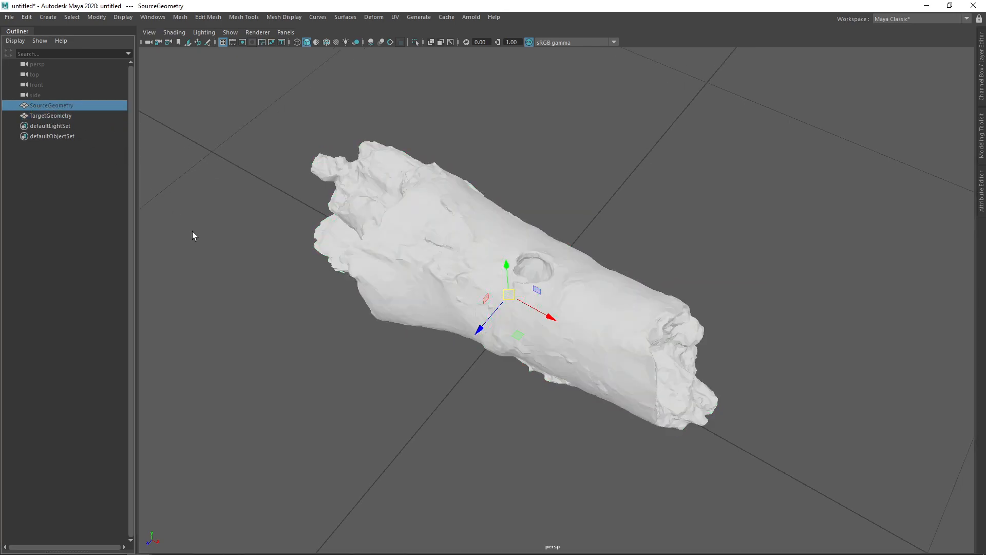
{"action": "left_click", "coordinate": [366, 232]}
{"action": "left_click_drag", "start_coordinate": [511, 293], "coordinate": [523, 267]}
{"action": "key", "text": "ctrl+z"}
Step: Switch to the UV Editing workspace and select all faces of the TargetGeometry log
{"action": "left_click", "coordinate": [887, 21]}
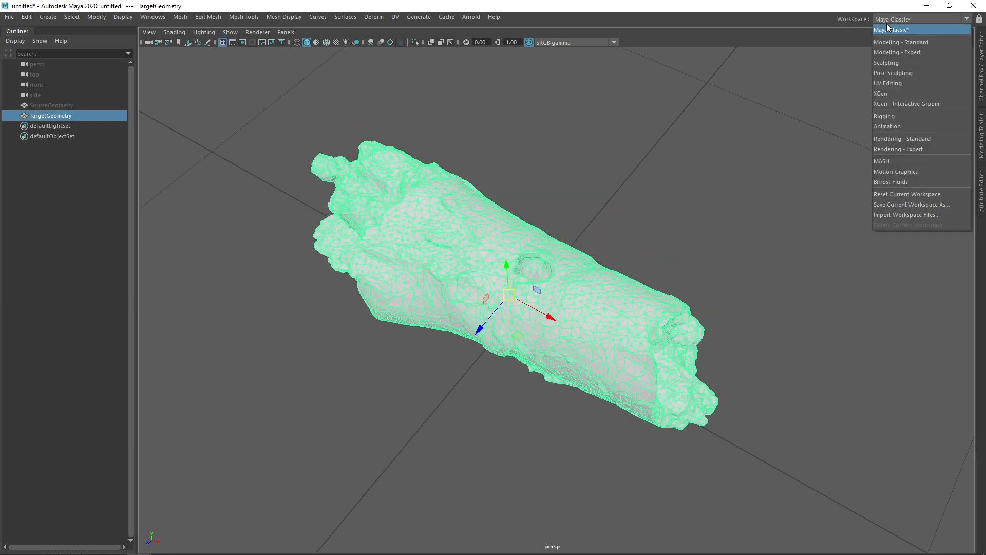
{"action": "left_click", "coordinate": [888, 82]}
{"action": "left_click_drag", "start_coordinate": [464, 204], "coordinate": [458, 204]}
{"action": "mouse_move", "coordinate": [309, 294]}
{"action": "right_mouse_down"}
{"action": "mouse_move", "coordinate": [311, 263]}
{"action": "mouse_move", "coordinate": [306, 294]}
{"action": "right_mouse_up"}
{"action": "left_click_drag", "start_coordinate": [180, 231], "coordinate": [335, 353]}
{"action": "left_click_drag", "start_coordinate": [269, 330], "coordinate": [257, 330], "text": "alt"}
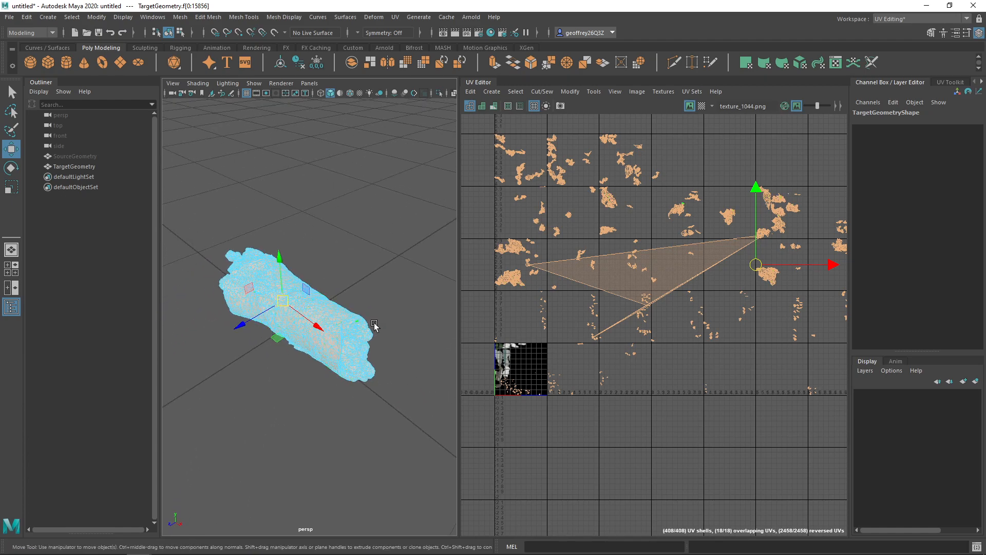
{"action": "left_click_drag", "start_coordinate": [341, 345], "coordinate": [341, 293], "text": "alt"}
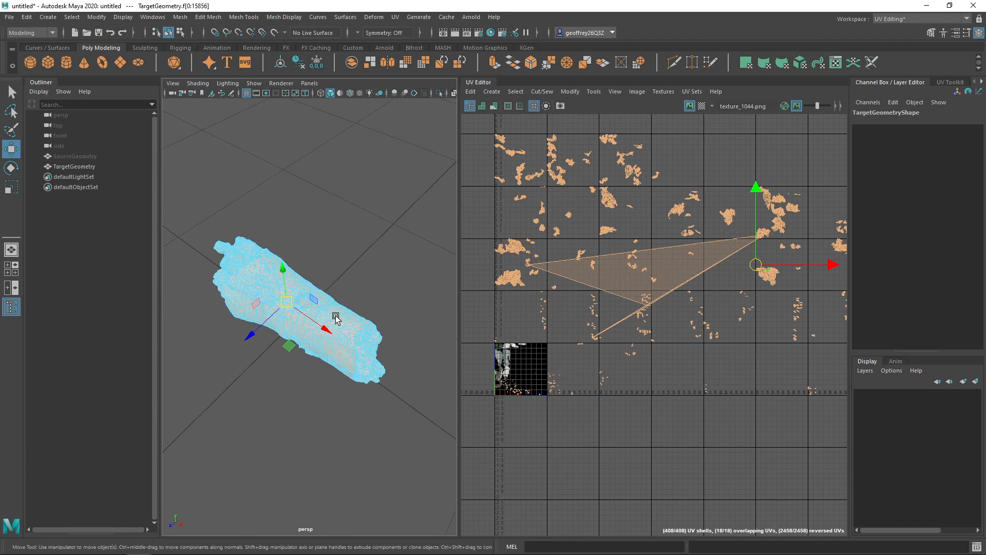
Step: Apply an automatic UV projection to all TargetGeometry faces, inspect the new shells in the first tile, and return to object selection
{"action": "right_click_drag", "start_coordinate": [566, 258], "coordinate": [592, 332]}
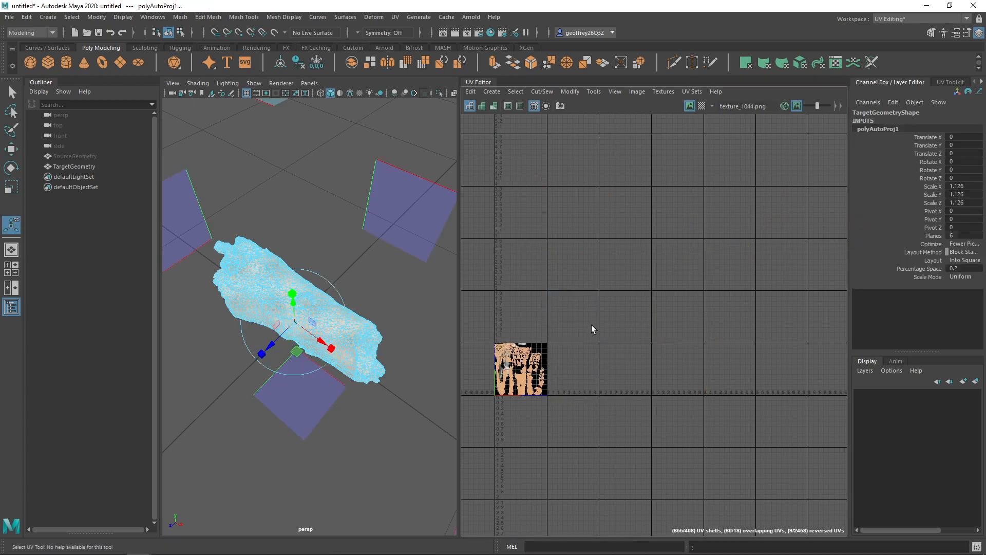
{"action": "scroll", "coordinate": [536, 369], "scroll_direction": "up", "scroll_amount": 5}
{"action": "middle_click_drag", "start_coordinate": [527, 363], "coordinate": [643, 321], "text": "alt"}
{"action": "scroll", "coordinate": [580, 303], "scroll_direction": "up", "scroll_amount": 2}
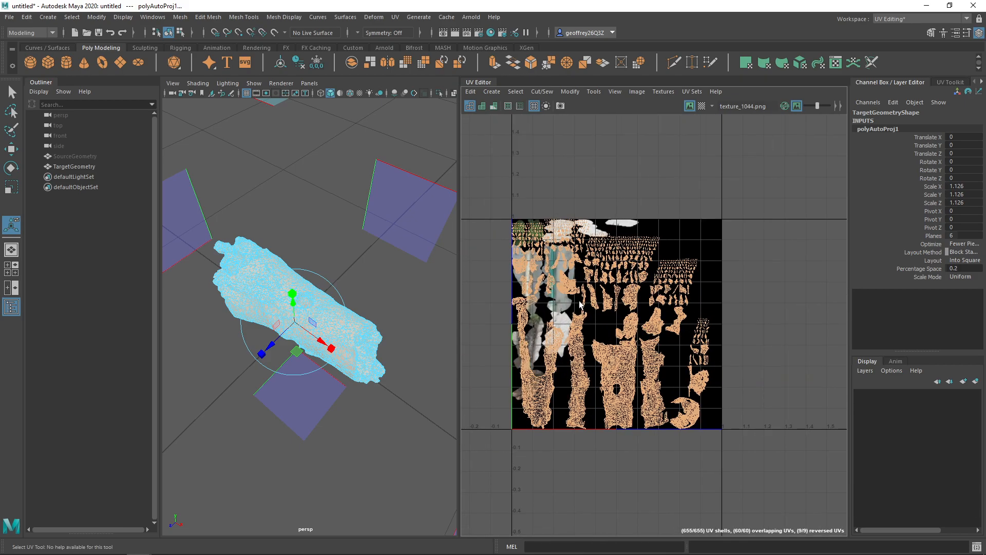
{"action": "middle_click_drag", "start_coordinate": [581, 304], "coordinate": [593, 284], "text": "alt"}
{"action": "scroll", "coordinate": [597, 316], "scroll_direction": "up", "scroll_amount": 2}
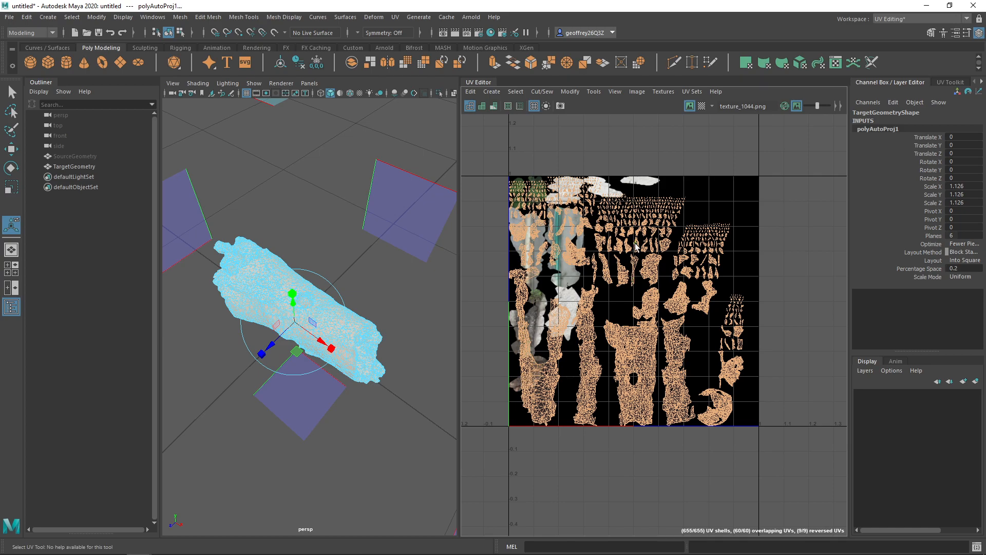
{"action": "right_click_drag", "start_coordinate": [348, 209], "coordinate": [368, 196]}
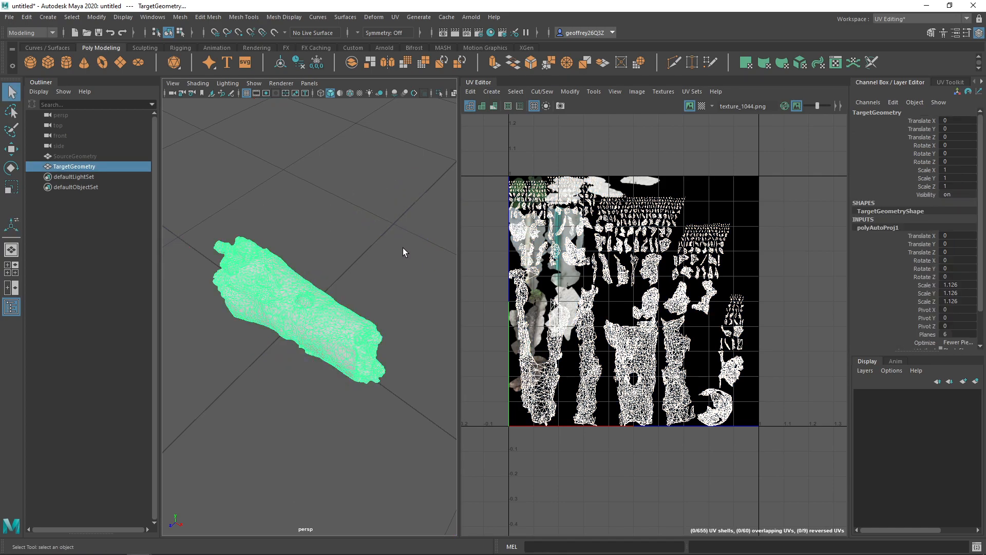
Step: Return to the Maya Classic workspace with the perspective view maximized around the TargetGeometry log
{"action": "left_click", "coordinate": [886, 19]}
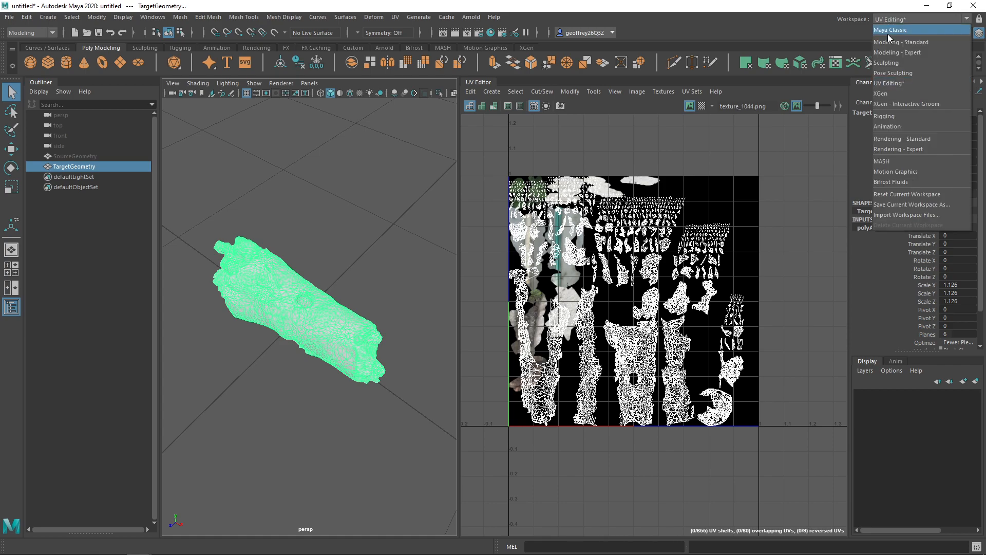
{"action": "left_click", "coordinate": [888, 31]}
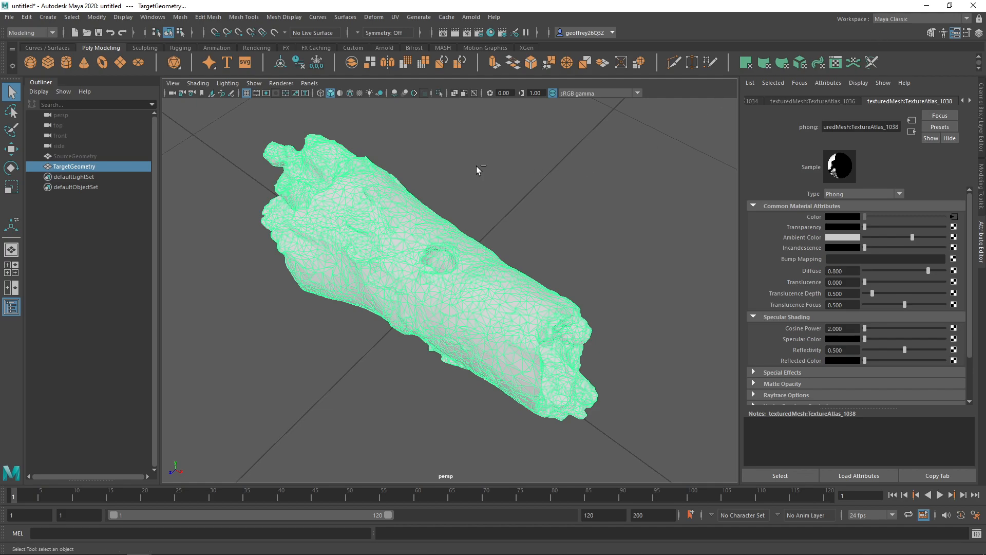
{"action": "key", "text": "ctrl+space"}
{"action": "left_click", "coordinate": [6, 44]}
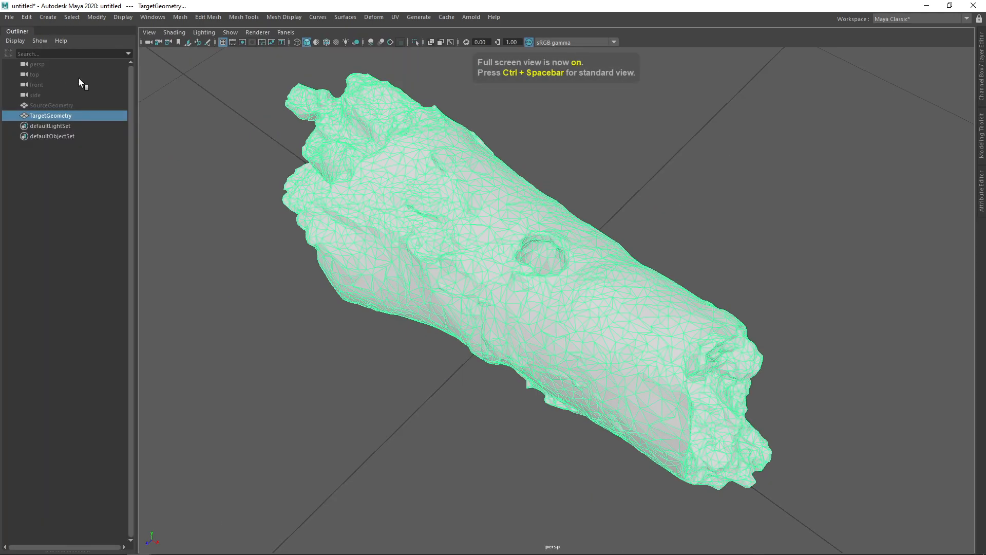
{"action": "left_click_drag", "start_coordinate": [380, 183], "coordinate": [462, 185], "text": "alt"}
{"action": "middle_click_drag", "start_coordinate": [463, 185], "coordinate": [465, 189], "text": "alt"}
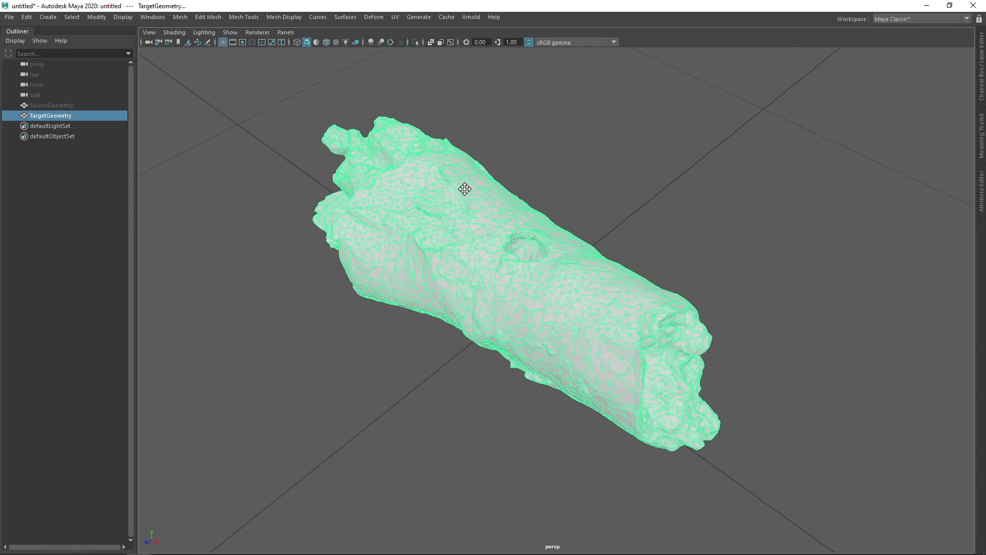
{"action": "mouse_move", "coordinate": [483, 202]}
{"action": "left_mouse_down", "text": "alt"}
{"action": "mouse_move", "coordinate": [487, 210]}
{"action": "mouse_move", "coordinate": [473, 215]}
{"action": "left_mouse_up", "text": "alt"}
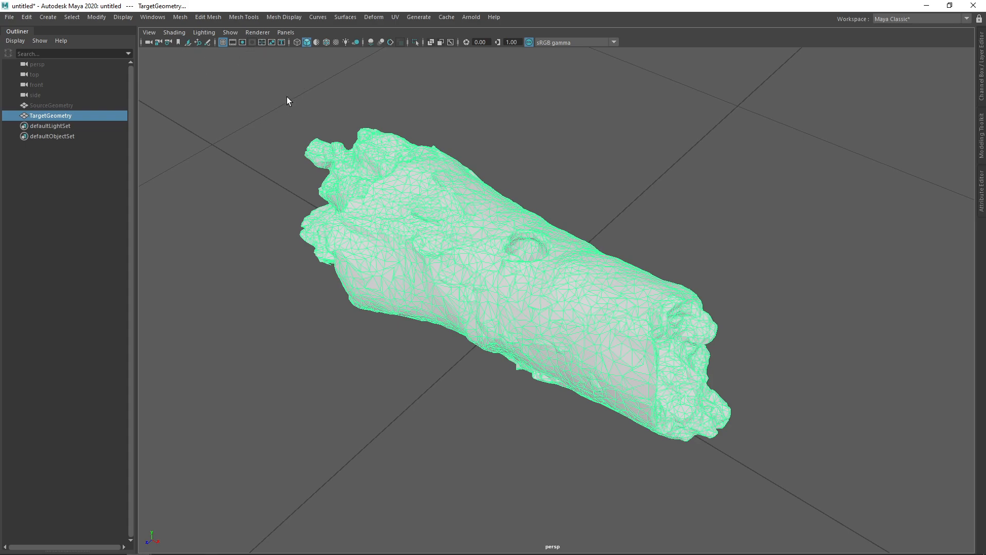
Step: Open the Transfer Maps settings with TargetGeometry as the selected mesh
{"action": "key", "text": "space"}
{"action": "left_click", "coordinate": [242, 192]}
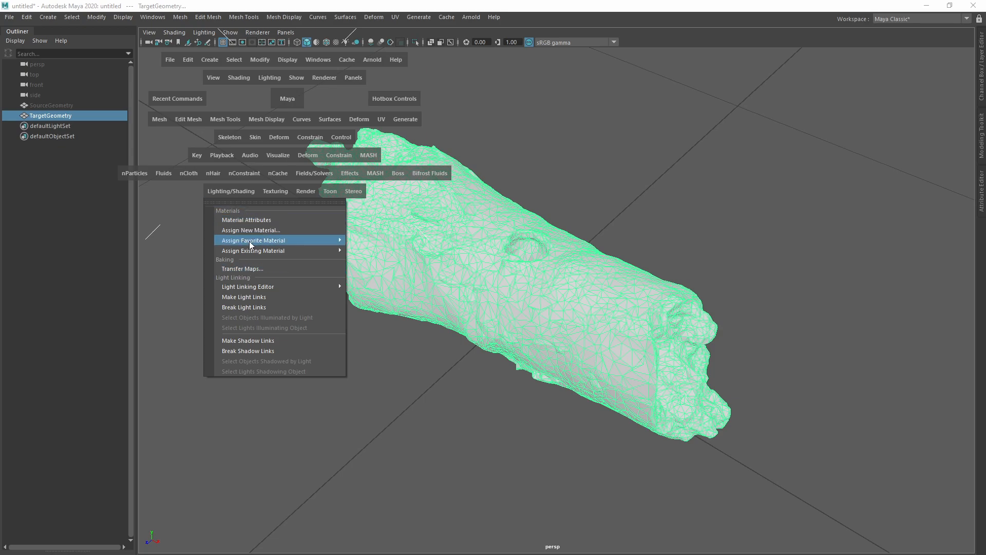
{"action": "left_click", "coordinate": [252, 270]}
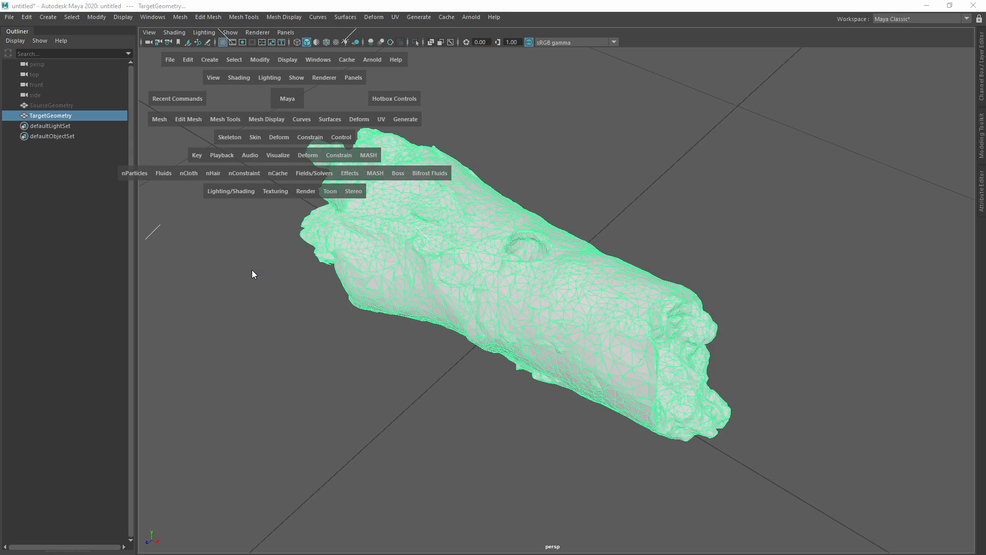
{"action": "left_click_drag", "start_coordinate": [293, 59], "coordinate": [336, 50]}
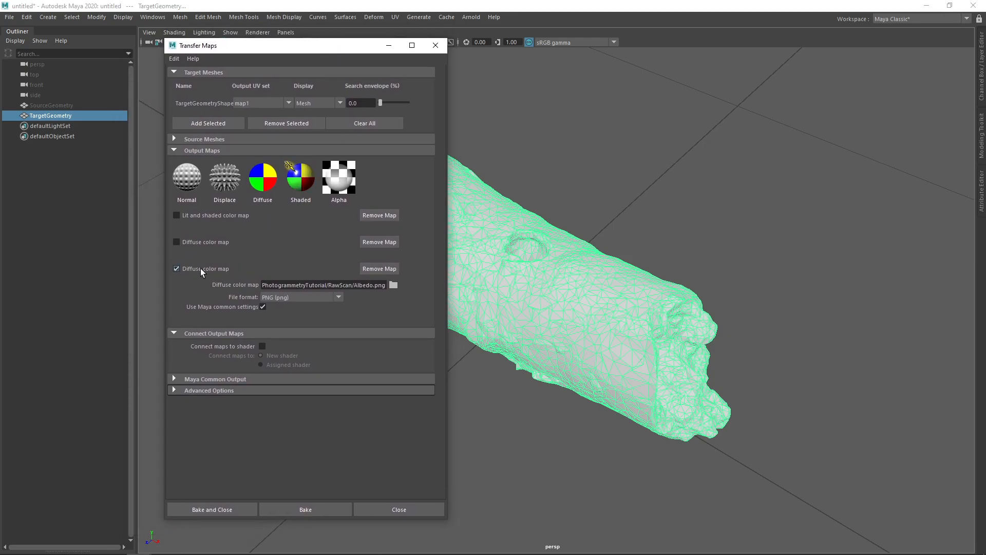
Step: Remove all existing output maps in Transfer Maps and add a new diffuse color map
{"action": "left_click", "coordinate": [176, 268]}
{"action": "left_click", "coordinate": [371, 215]}
{"action": "left_click", "coordinate": [370, 215]}
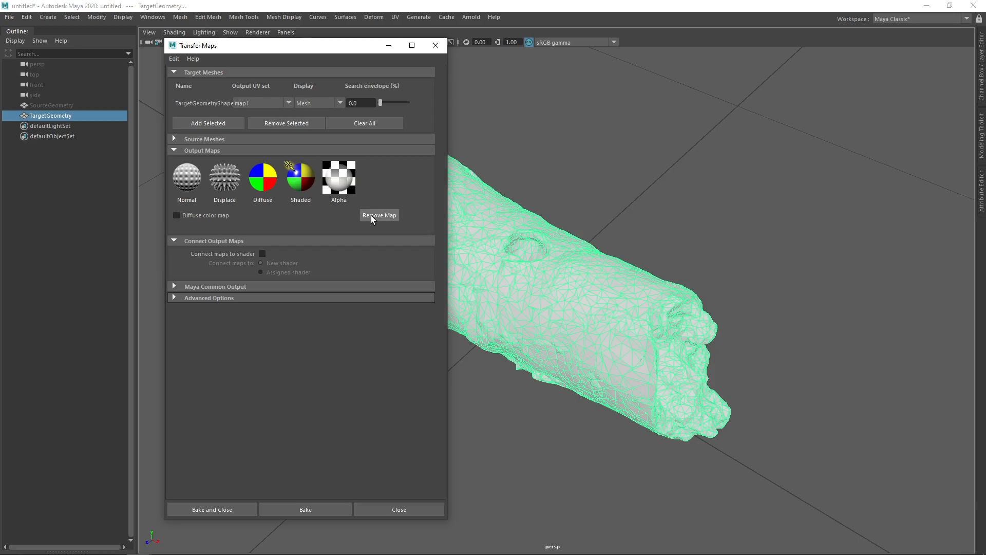
{"action": "left_click", "coordinate": [371, 214]}
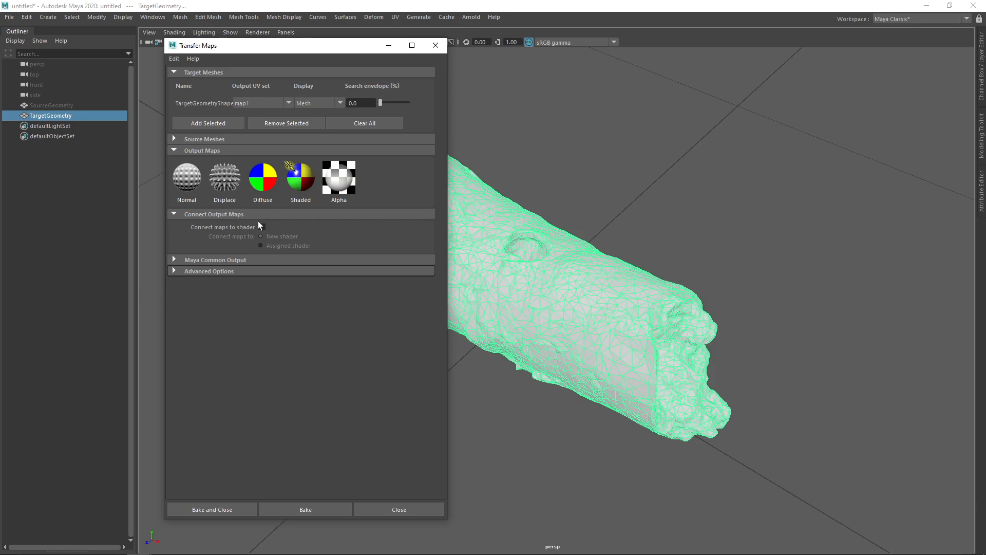
{"action": "left_click", "coordinate": [267, 191]}
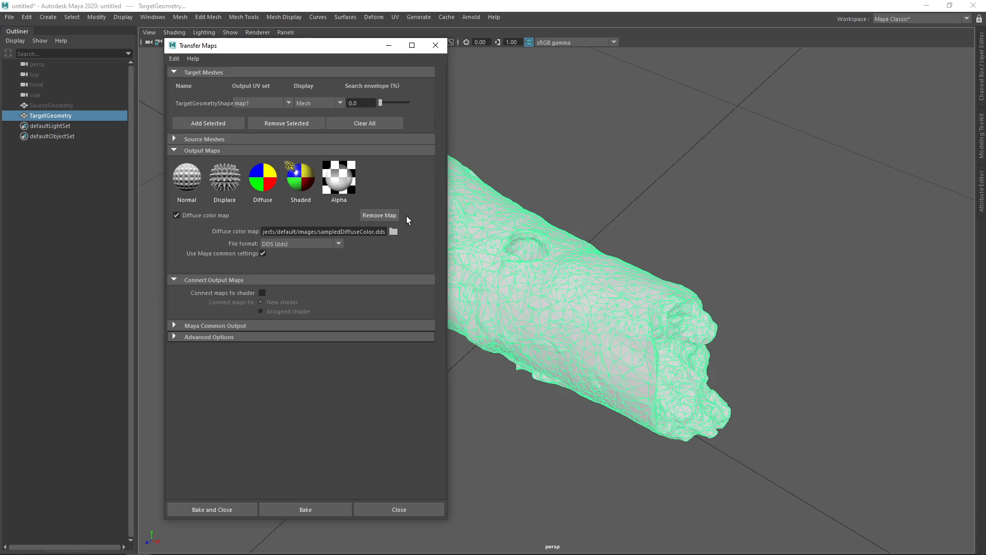
Step: Make the hidden SourceGeometry mesh visible again and bring up its material attributes
{"action": "left_click", "coordinate": [522, 282]}
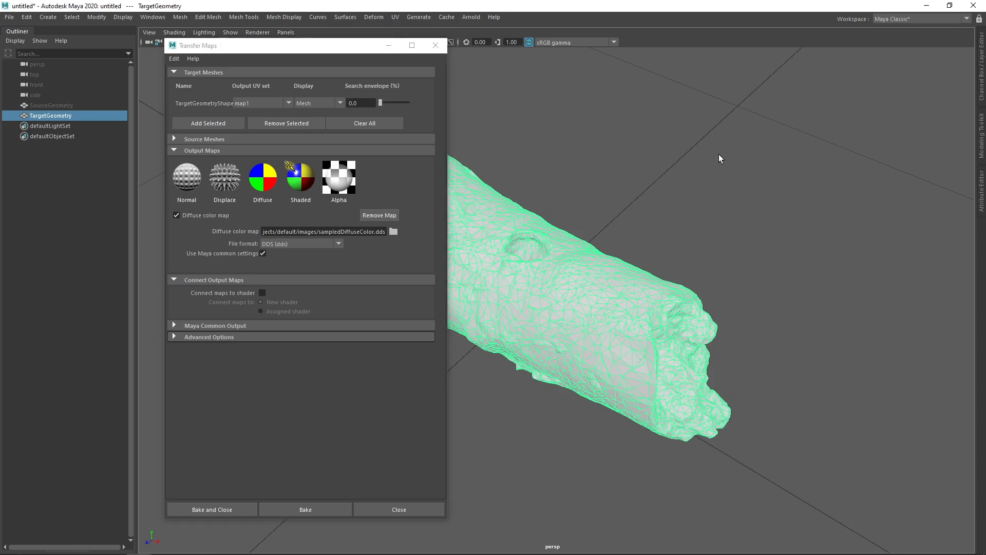
{"action": "left_click", "coordinate": [981, 97]}
{"action": "left_click", "coordinate": [46, 104]}
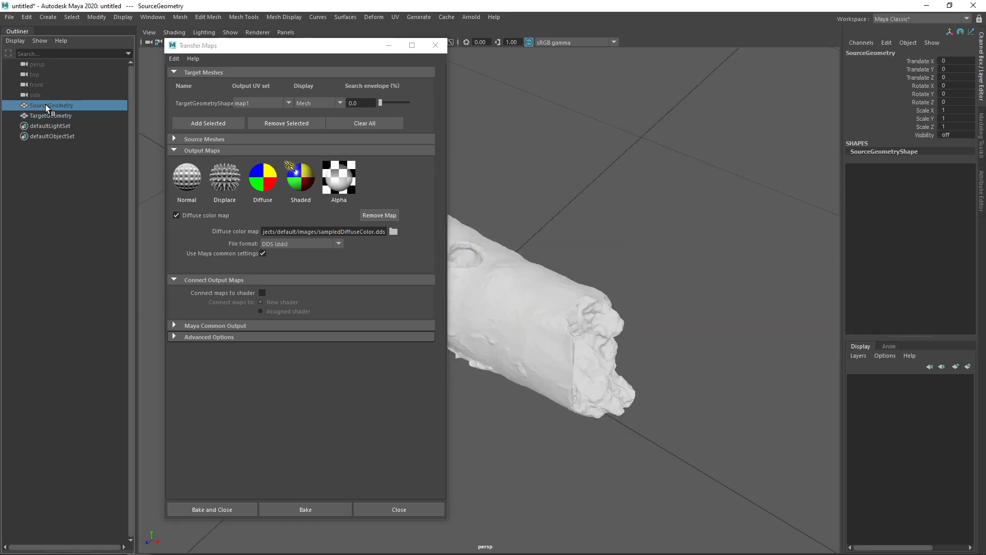
{"action": "left_click", "coordinate": [981, 188]}
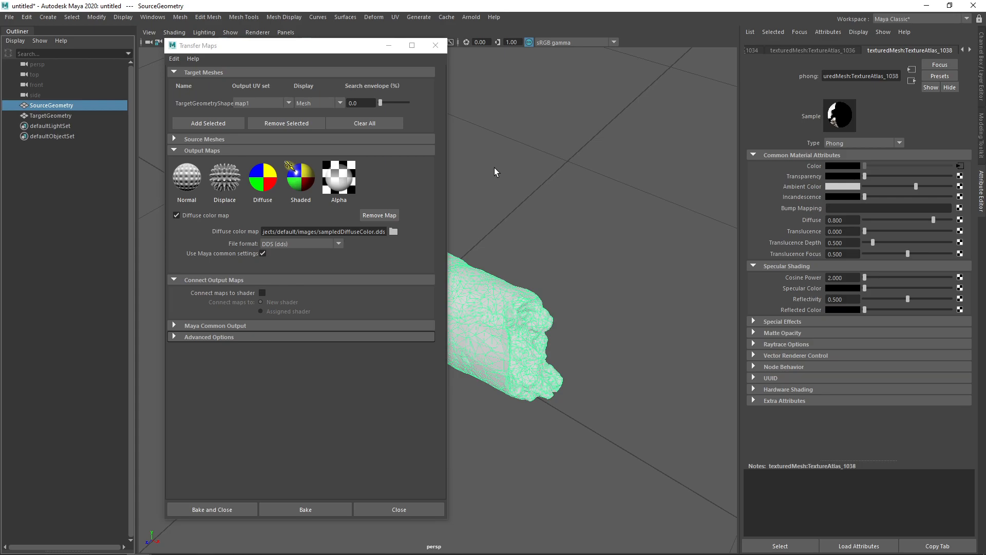
Step: Set the diffuse color map output to a PNG file named Albedo in the PhotogrammetryTutorial\Final folder
{"action": "left_click", "coordinate": [394, 232]}
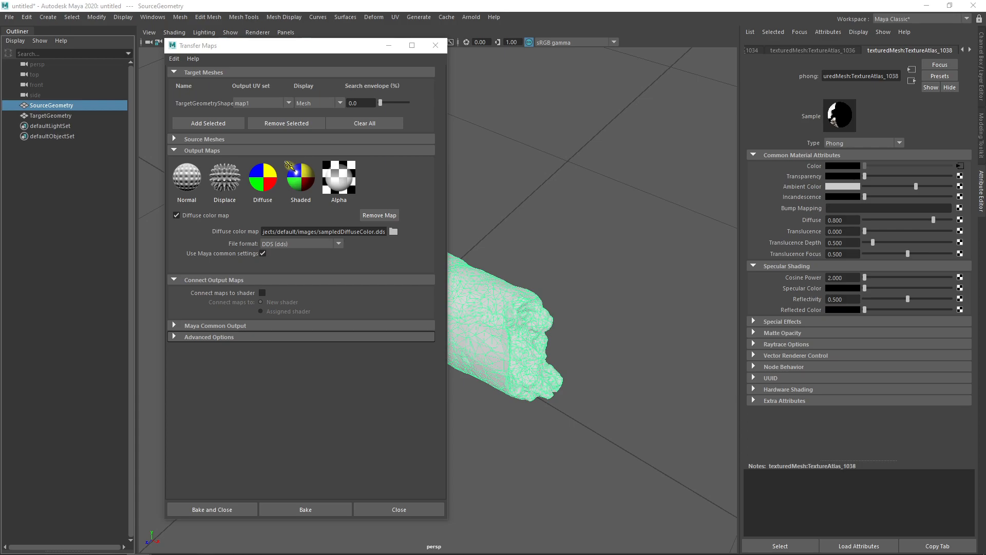
{"action": "left_click_drag", "start_coordinate": [985, 26], "coordinate": [324, 46]}
{"action": "left_click", "coordinate": [258, 493]}
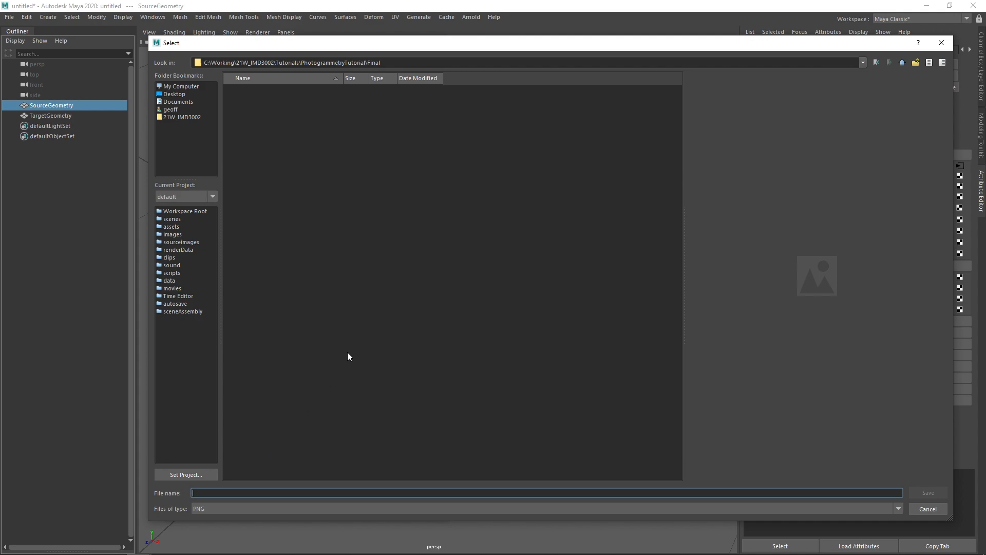
{"action": "type", "text": "Albedo"}
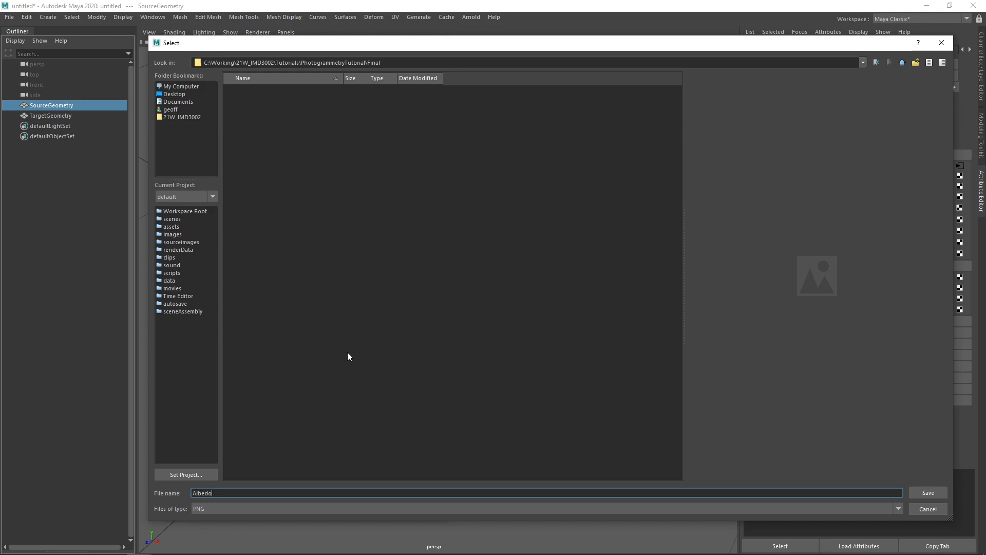
{"action": "left_click", "coordinate": [925, 493]}
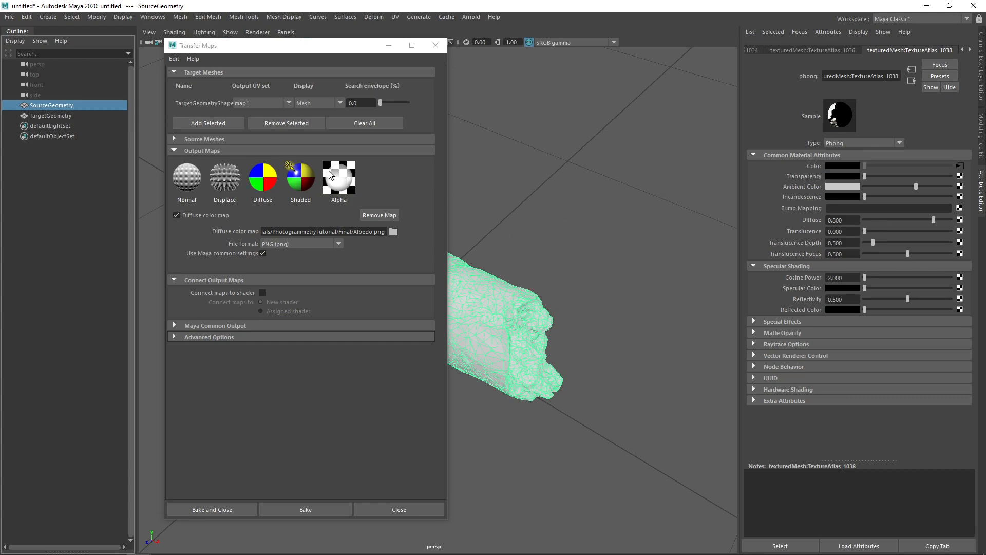
Step: Clear the target list, assign TargetGeometry as the target mesh and SourceGeometry as the source mesh, and bake the diffuse map
{"action": "left_click", "coordinate": [174, 139]}
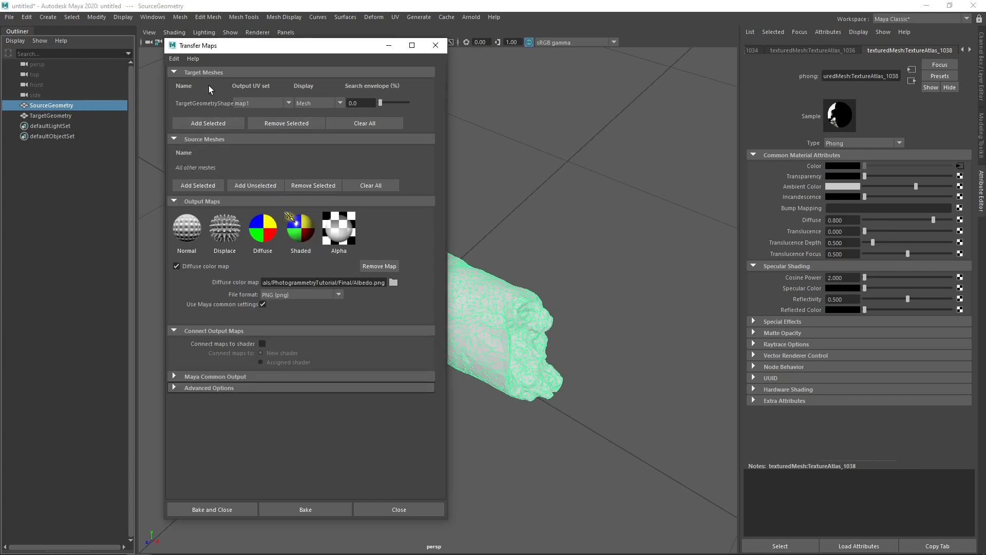
{"action": "left_click", "coordinate": [359, 122]}
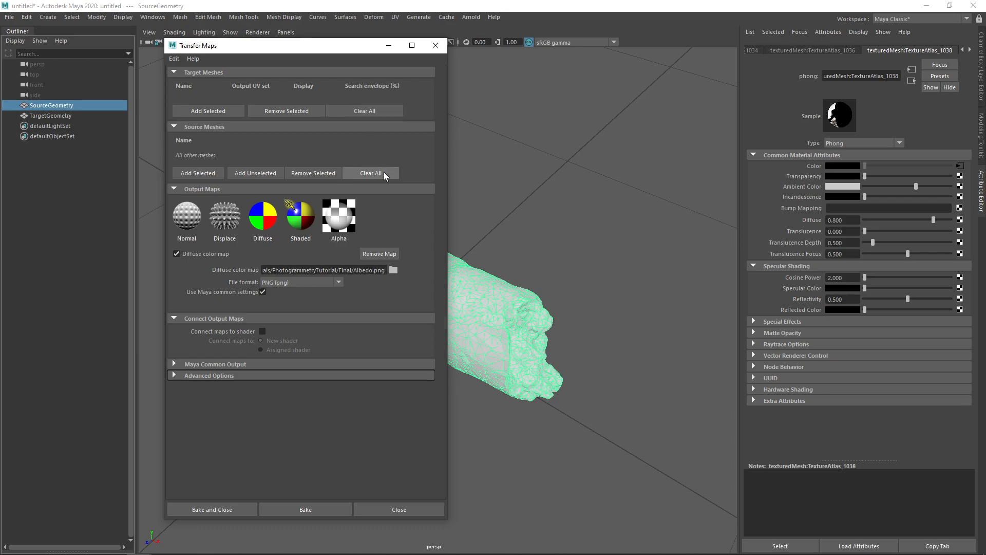
{"action": "left_click", "coordinate": [58, 113]}
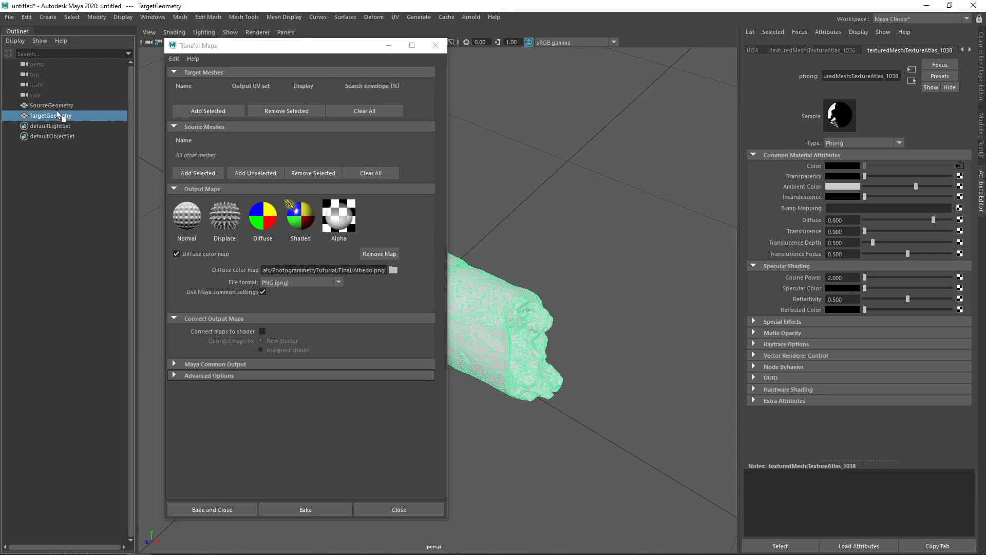
{"action": "left_click", "coordinate": [197, 112]}
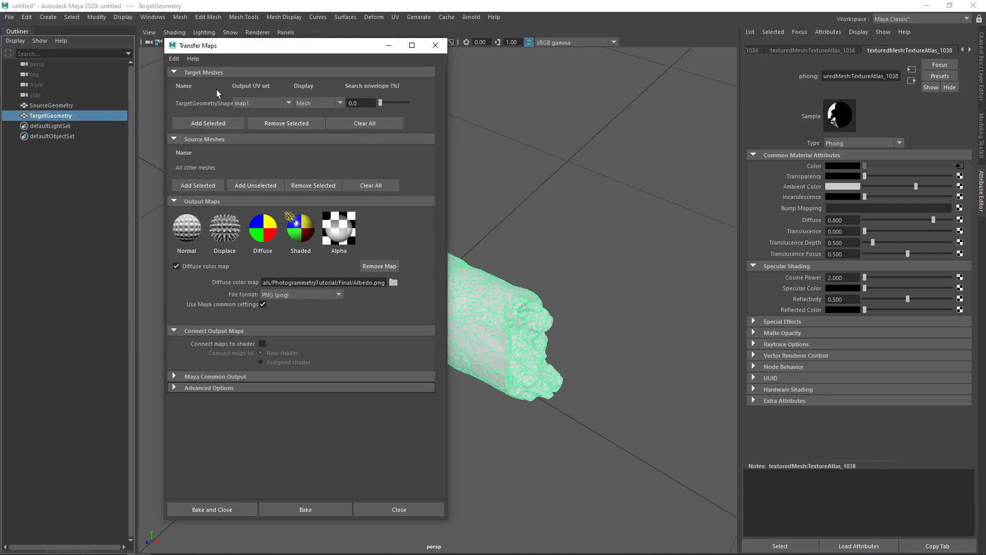
{"action": "left_click", "coordinate": [50, 104]}
{"action": "left_click", "coordinate": [209, 184]}
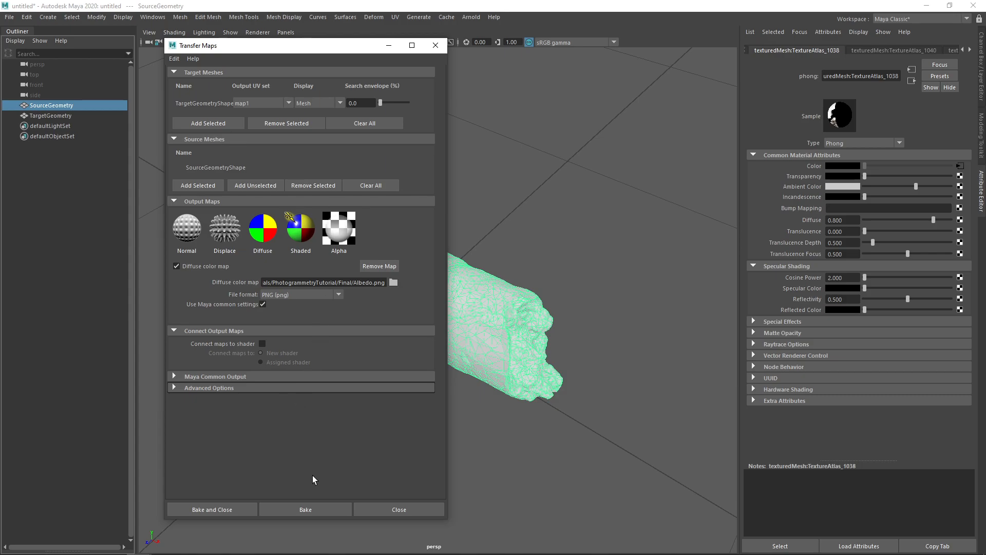
{"action": "left_click", "coordinate": [330, 506]}
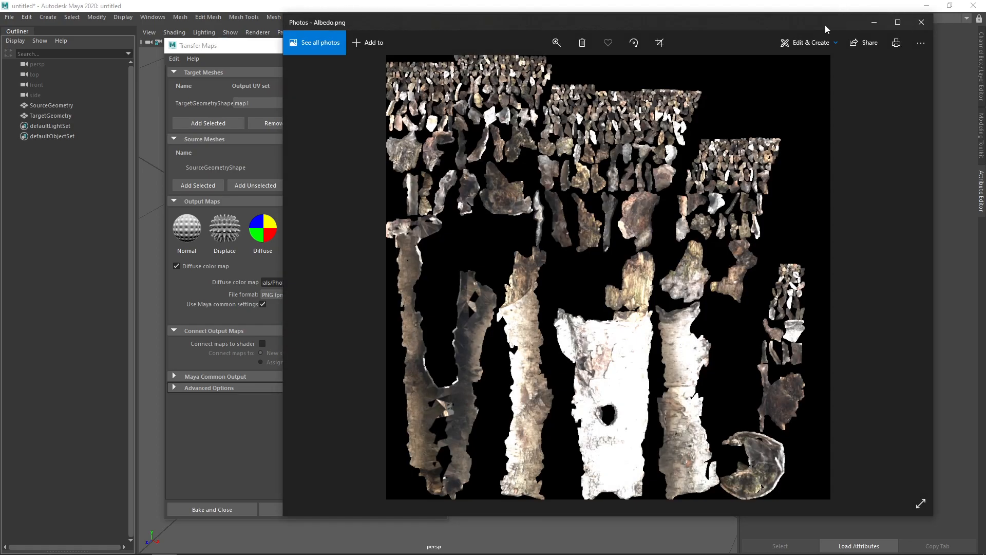
Step: Examine the baked Albedo.png map at several zoom levels, particularly the bright bark areas, and close the image
{"action": "left_click_drag", "start_coordinate": [826, 28], "coordinate": [752, 40]}
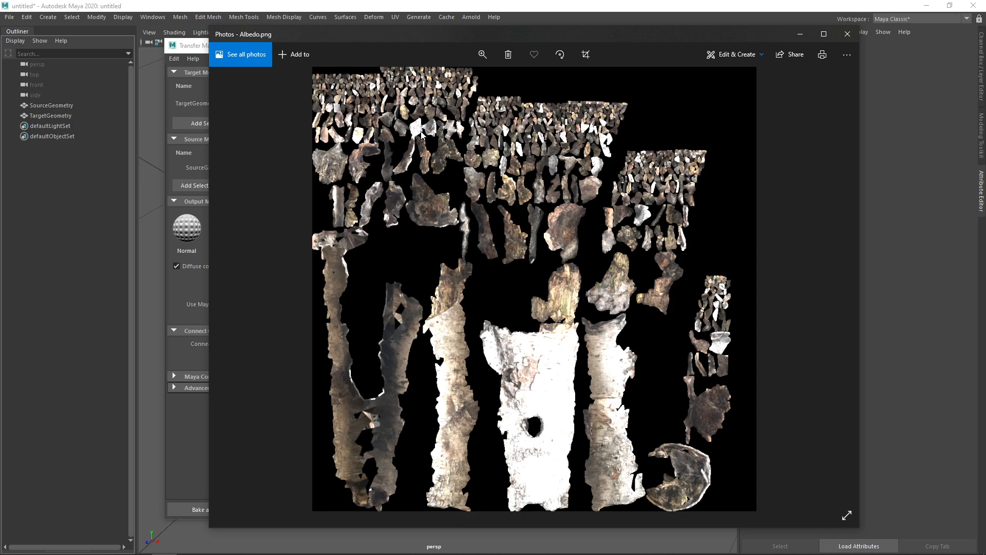
{"action": "scroll", "coordinate": [475, 143], "scroll_direction": "up", "scroll_amount": 1, "text": "ctrl"}
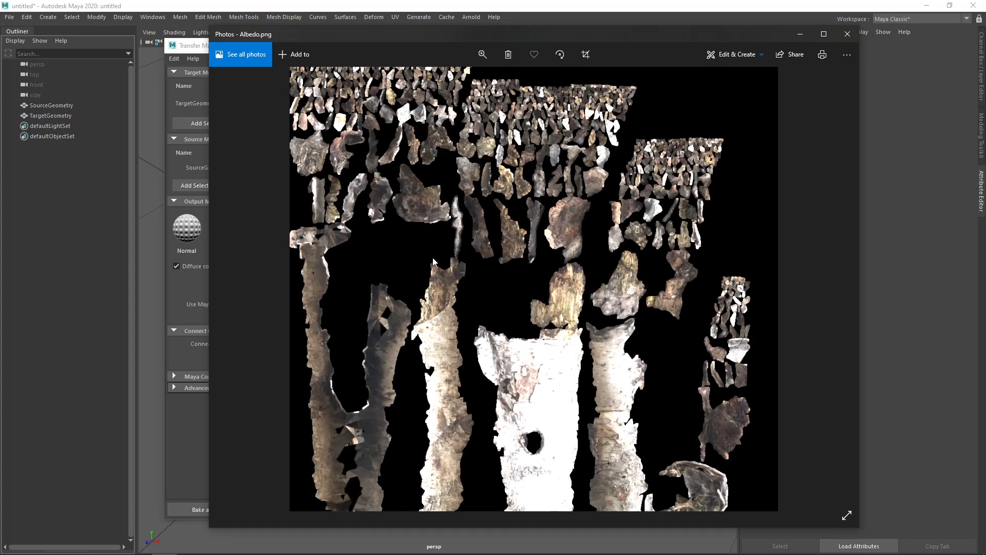
{"action": "scroll", "coordinate": [558, 168], "scroll_direction": "down", "scroll_amount": 1, "text": "ctrl"}
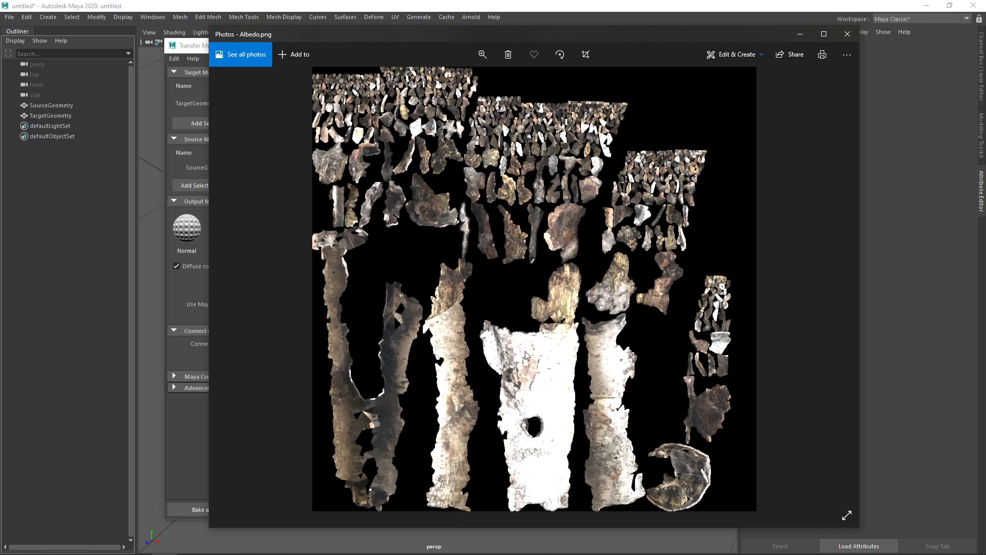
{"action": "scroll", "coordinate": [529, 344], "scroll_direction": "up", "scroll_amount": 3, "text": "ctrl"}
{"action": "scroll", "coordinate": [543, 335], "scroll_direction": "down", "scroll_amount": 4, "text": "ctrl"}
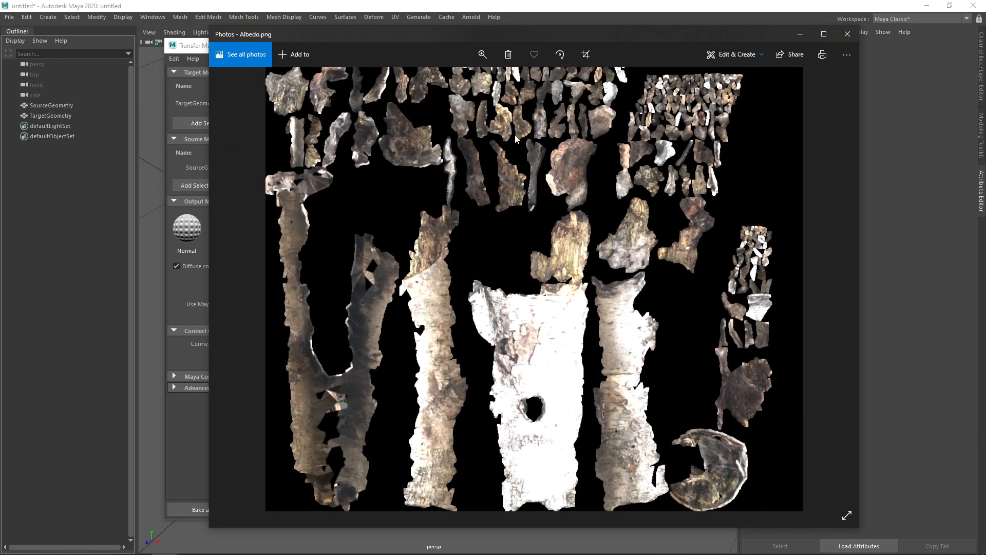
{"action": "scroll", "coordinate": [605, 324], "scroll_direction": "up", "scroll_amount": 3, "text": "ctrl"}
{"action": "scroll", "coordinate": [523, 341], "scroll_direction": "up", "scroll_amount": 1, "text": "ctrl"}
{"action": "left_click_drag", "start_coordinate": [523, 341], "coordinate": [543, 249]}
{"action": "scroll", "coordinate": [539, 205], "scroll_direction": "down", "scroll_amount": 2, "text": "ctrl"}
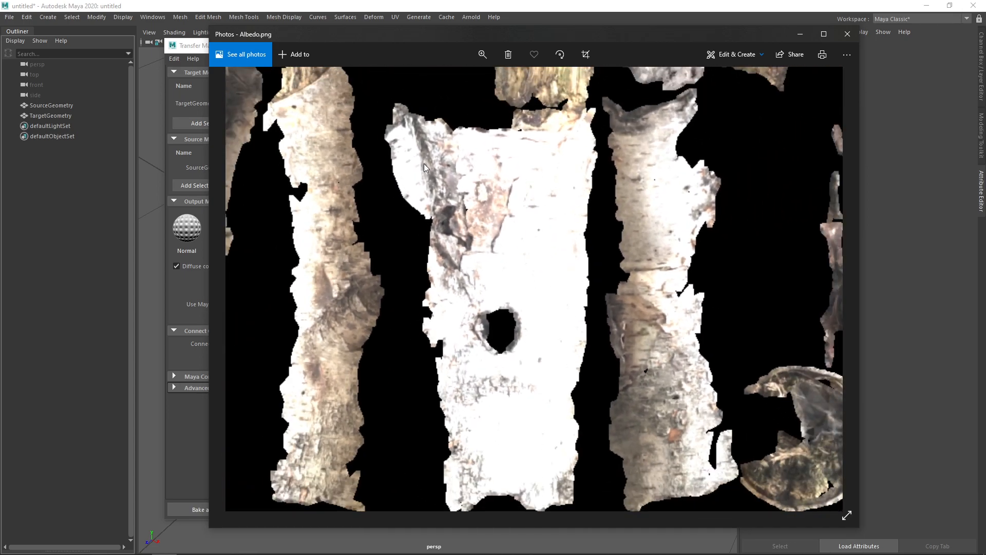
{"action": "scroll", "coordinate": [498, 177], "scroll_direction": "up", "scroll_amount": 1, "text": "ctrl"}
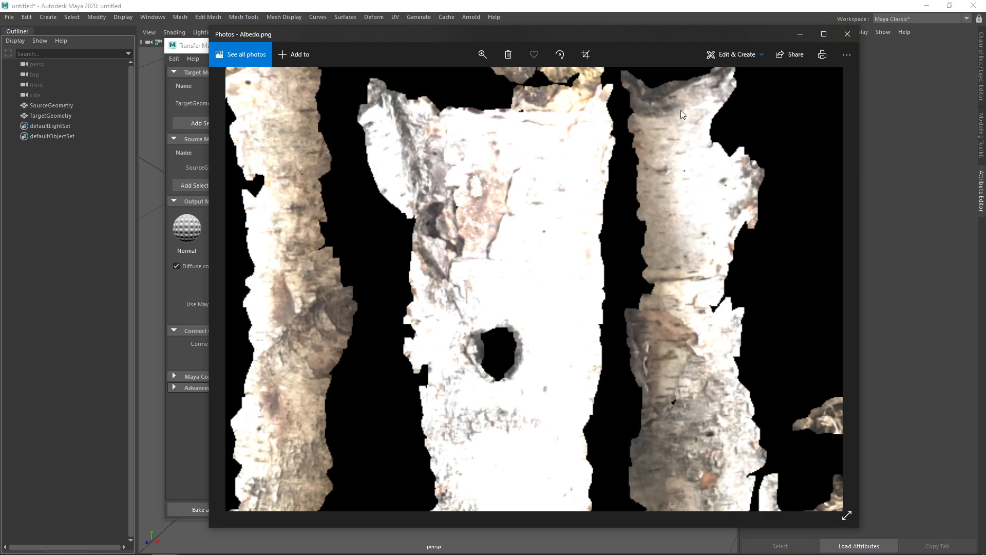
{"action": "left_click", "coordinate": [848, 34]}
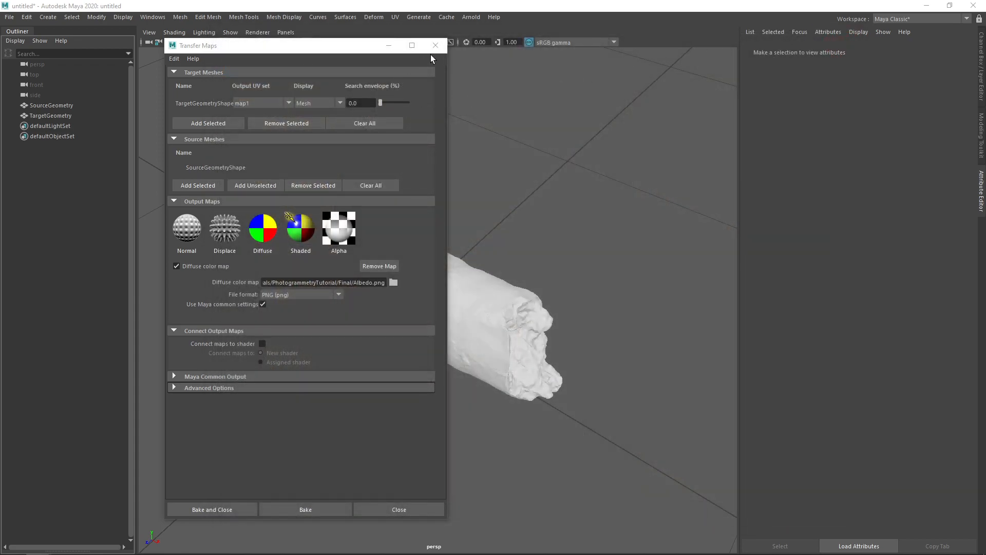
Step: Minimize Transfer Maps, select both meshes and lower the ambient color of the texturedMesh:TextureAtlas_1038 material to about 0.56
{"action": "left_click", "coordinate": [393, 49]}
{"action": "left_click", "coordinate": [432, 284]}
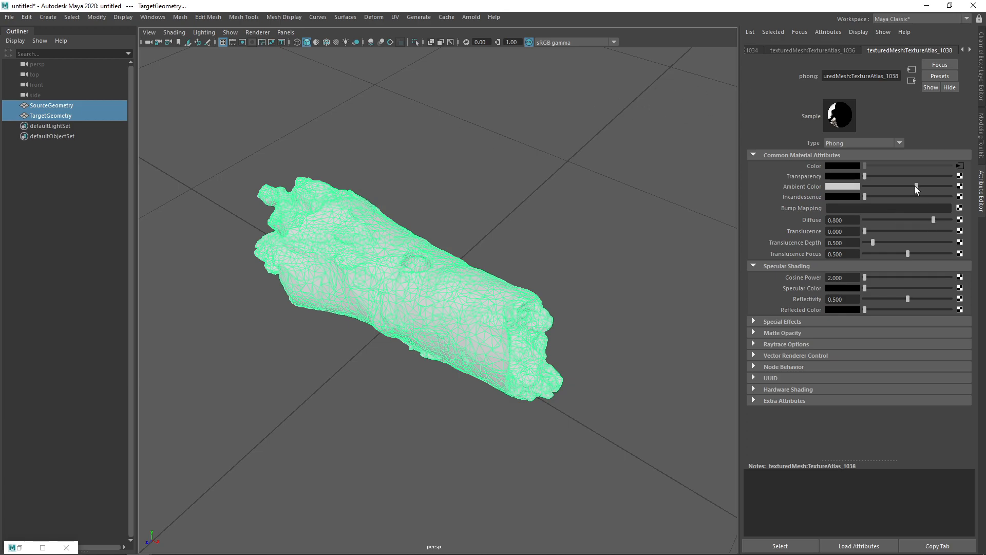
{"action": "mouse_move", "coordinate": [914, 186]}
{"action": "left_mouse_down"}
{"action": "mouse_move", "coordinate": [751, 193]}
{"action": "mouse_move", "coordinate": [913, 189]}
{"action": "left_mouse_up"}
{"action": "left_click", "coordinate": [963, 50]}
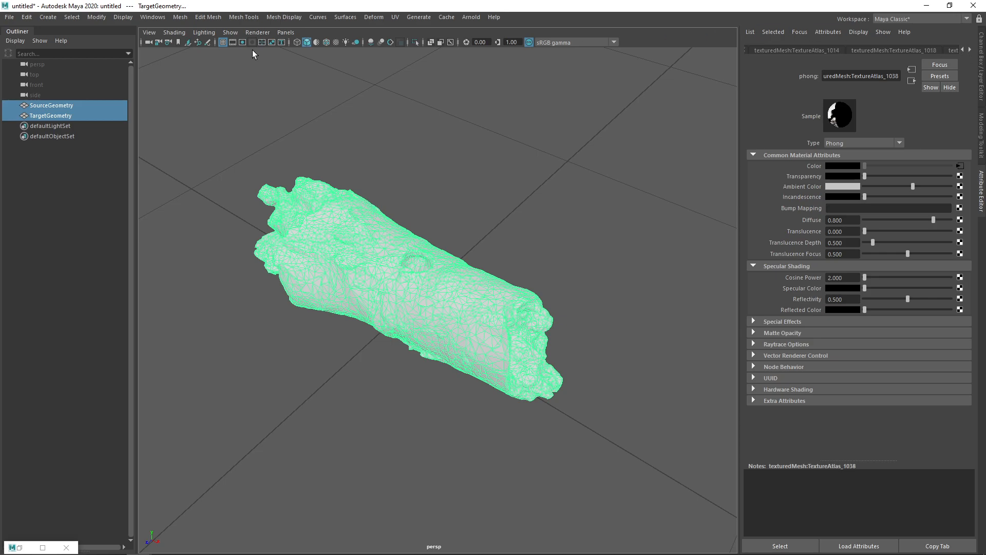
Step: Open the Hypershade and select all of the texturedMesh:TextureAtlas phong materials together
{"action": "left_click", "coordinate": [153, 17]}
{"action": "mouse_move", "coordinate": [207, 81]}
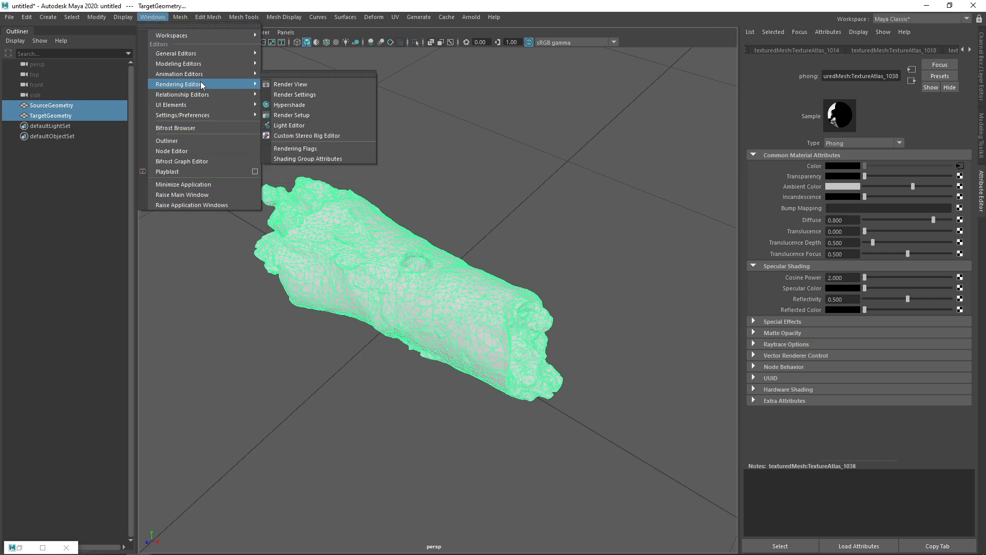
{"action": "left_click", "coordinate": [306, 104]}
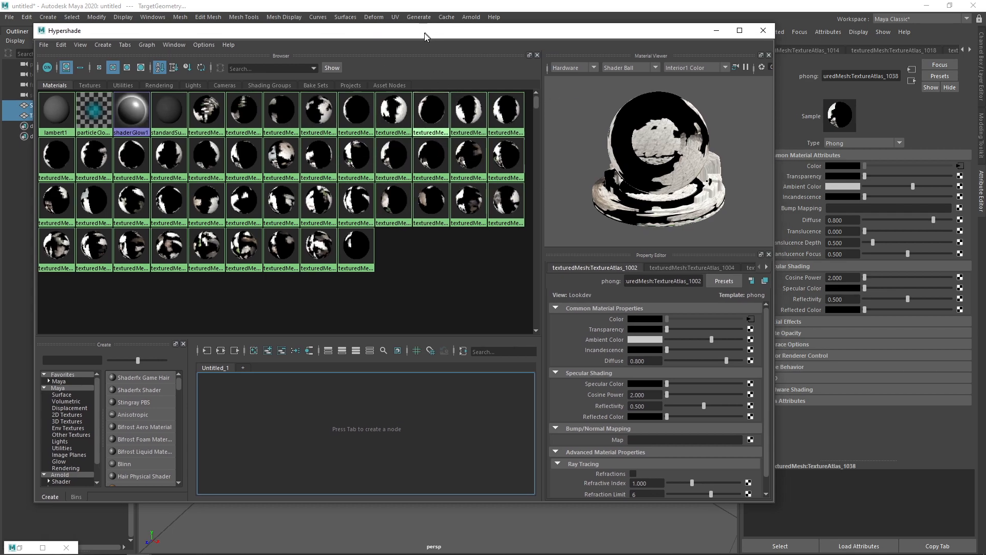
{"action": "left_click_drag", "start_coordinate": [425, 30], "coordinate": [410, 41]}
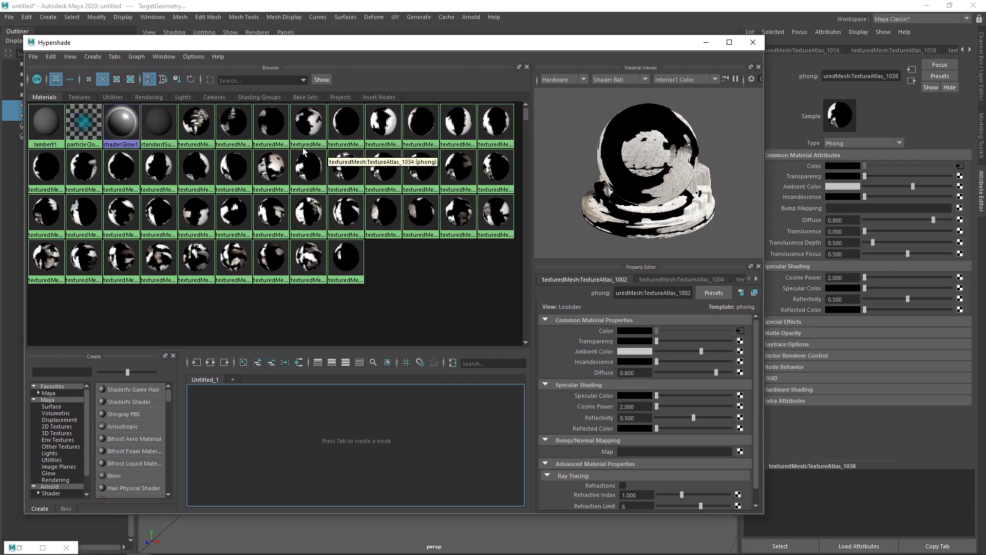
{"action": "right_click", "coordinate": [199, 132]}
{"action": "left_click", "coordinate": [235, 131], "text": "shift"}
{"action": "left_click", "coordinate": [273, 131], "text": "shift"}
{"action": "left_click", "coordinate": [309, 131], "text": "shift"}
{"action": "left_click", "coordinate": [347, 131], "text": "shift"}
{"action": "left_click", "coordinate": [385, 131], "text": "shift"}
{"action": "left_click", "coordinate": [417, 130], "text": "shift"}
{"action": "left_click", "coordinate": [455, 130], "text": "shift"}
{"action": "left_click", "coordinate": [492, 130], "text": "shift"}
{"action": "left_click", "coordinate": [492, 172], "text": "shift"}
{"action": "left_click", "coordinate": [455, 172], "text": "shift"}
{"action": "left_click", "coordinate": [416, 172], "text": "shift"}
{"action": "left_click", "coordinate": [375, 172], "text": "shift"}
{"action": "left_click", "coordinate": [346, 172], "text": "shift"}
{"action": "left_click", "coordinate": [308, 172], "text": "shift"}
{"action": "left_click", "coordinate": [271, 172], "text": "shift"}
{"action": "left_click", "coordinate": [234, 172], "text": "shift"}
{"action": "left_click", "coordinate": [196, 172], "text": "shift"}
{"action": "left_click", "coordinate": [159, 172], "text": "shift"}
{"action": "left_click", "coordinate": [121, 172], "text": "shift"}
{"action": "left_click", "coordinate": [85, 172], "text": "shift"}
{"action": "left_click", "coordinate": [46, 172], "text": "shift"}
{"action": "left_click", "coordinate": [46, 217], "text": "shift"}
{"action": "left_click", "coordinate": [84, 216], "text": "shift"}
{"action": "left_click", "coordinate": [122, 217], "text": "shift"}
{"action": "left_click", "coordinate": [158, 216], "text": "shift"}
{"action": "left_click", "coordinate": [203, 216], "text": "shift"}
{"action": "left_click", "coordinate": [234, 216], "text": "shift"}
{"action": "left_click", "coordinate": [271, 217], "text": "shift"}
{"action": "left_click", "coordinate": [308, 217], "text": "shift"}
{"action": "left_click", "coordinate": [346, 217], "text": "shift"}
{"action": "left_click", "coordinate": [383, 216], "text": "shift"}
{"action": "left_click", "coordinate": [421, 217], "text": "shift"}
{"action": "left_click", "coordinate": [463, 218], "text": "shift"}
{"action": "left_click", "coordinate": [496, 216], "text": "shift"}
{"action": "left_click", "coordinate": [345, 259], "text": "shift"}
{"action": "left_click", "coordinate": [309, 260], "text": "shift"}
{"action": "left_click", "coordinate": [271, 259], "text": "shift"}
{"action": "left_click", "coordinate": [234, 259], "text": "shift"}
{"action": "left_click", "coordinate": [196, 258], "text": "shift"}
{"action": "left_click", "coordinate": [159, 259], "text": "shift"}
{"action": "left_click", "coordinate": [121, 259], "text": "shift"}
{"action": "left_click", "coordinate": [84, 260], "text": "shift"}
{"action": "left_click", "coordinate": [46, 260], "text": "shift"}
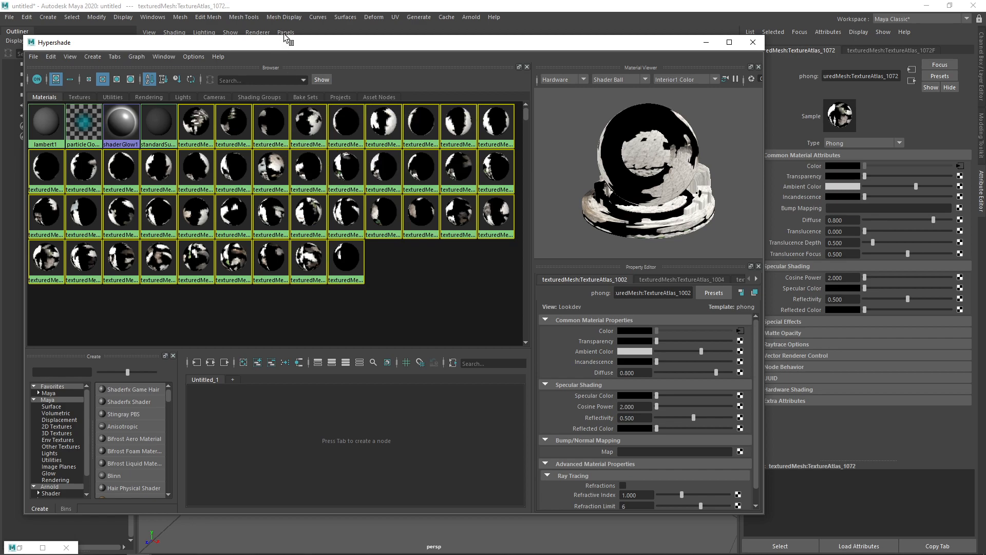
Step: Open the Attribute Spread Sheet for the selected materials and enlarge it to show the ambient color values
{"action": "left_click", "coordinate": [154, 21]}
{"action": "mouse_move", "coordinate": [167, 54]}
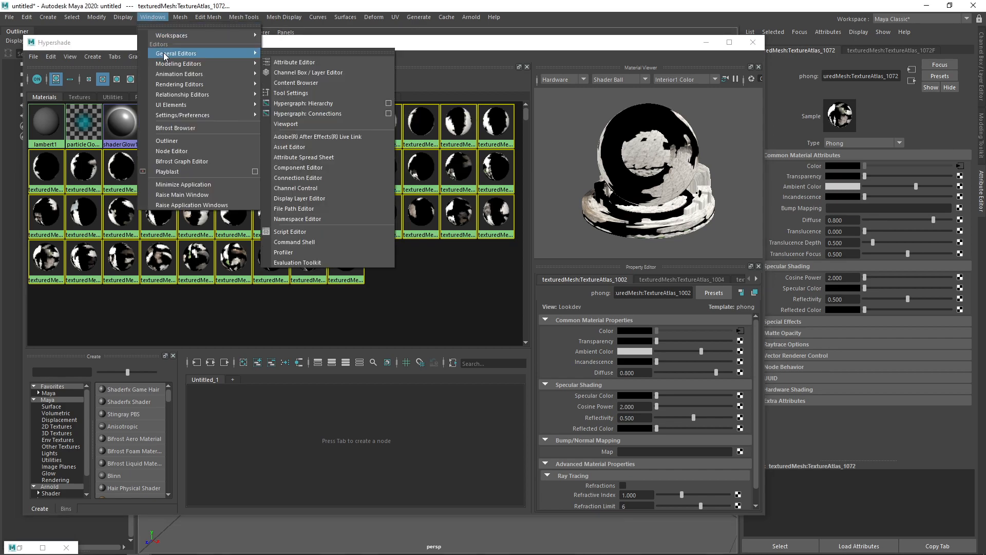
{"action": "left_click", "coordinate": [319, 157]}
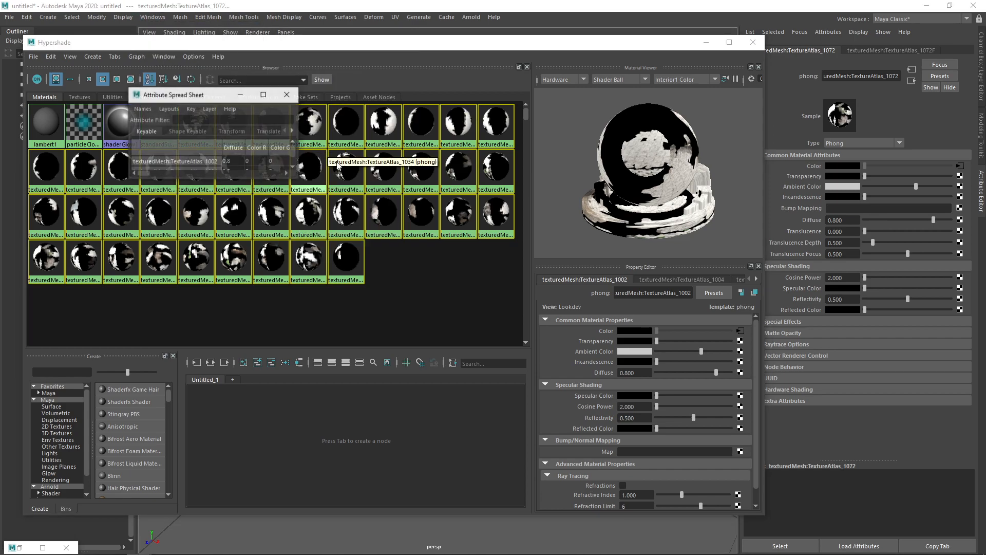
{"action": "left_click_drag", "start_coordinate": [307, 186], "coordinate": [892, 398]}
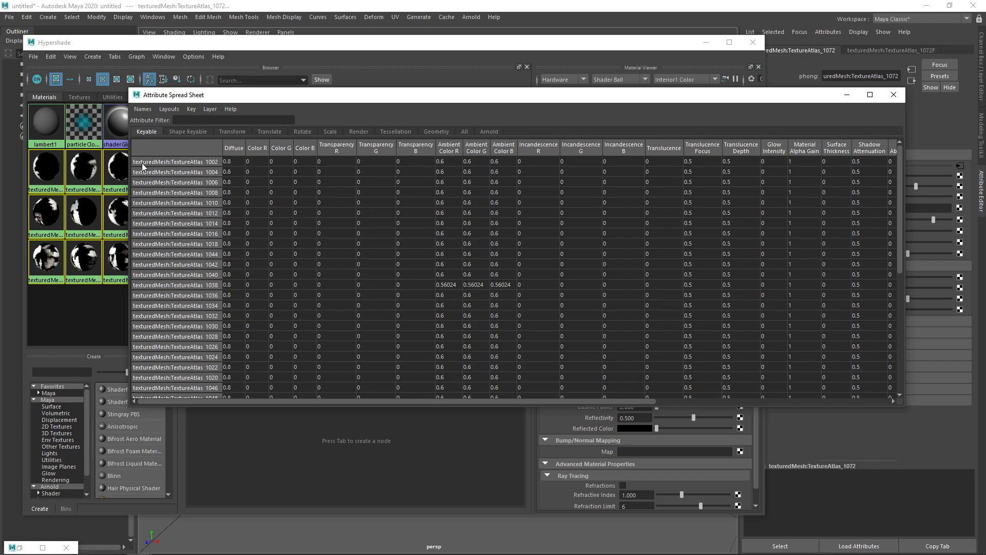
{"action": "left_click_drag", "start_coordinate": [901, 166], "coordinate": [897, 143]}
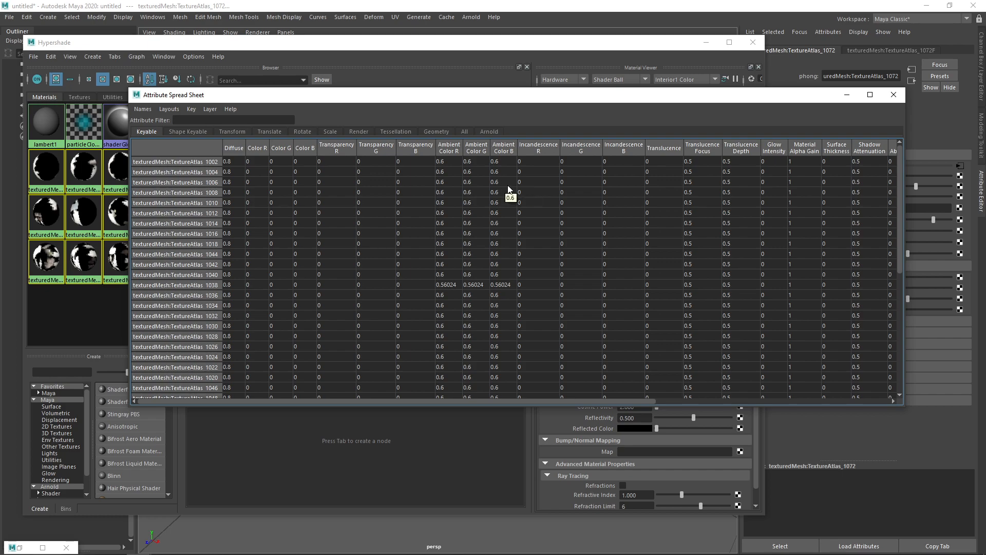
Step: Set Ambient Color R, G and B to 0 for all selected materials, and close the spread sheet and the Hypershade
{"action": "left_click_drag", "start_coordinate": [450, 160], "coordinate": [496, 202]}
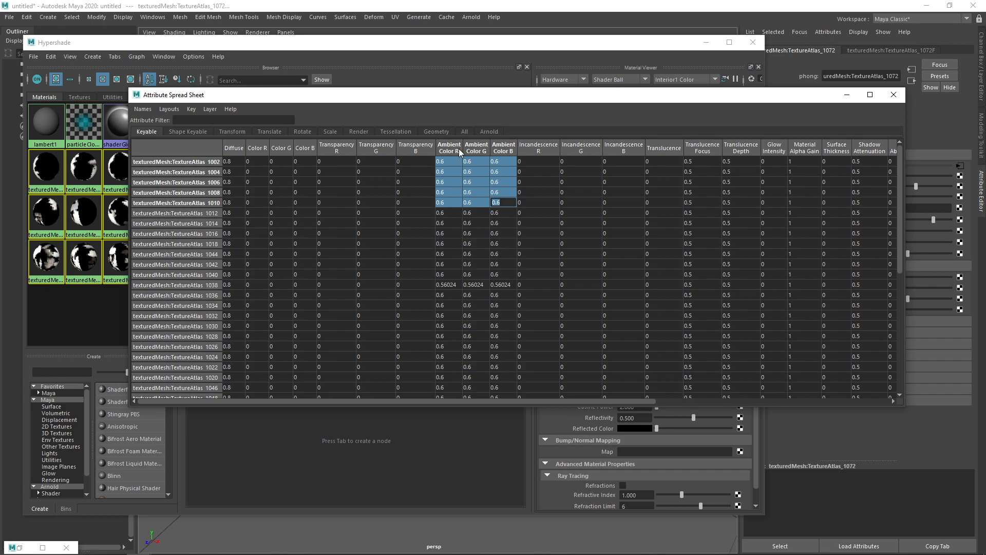
{"action": "left_click_drag", "start_coordinate": [451, 160], "coordinate": [501, 392]}
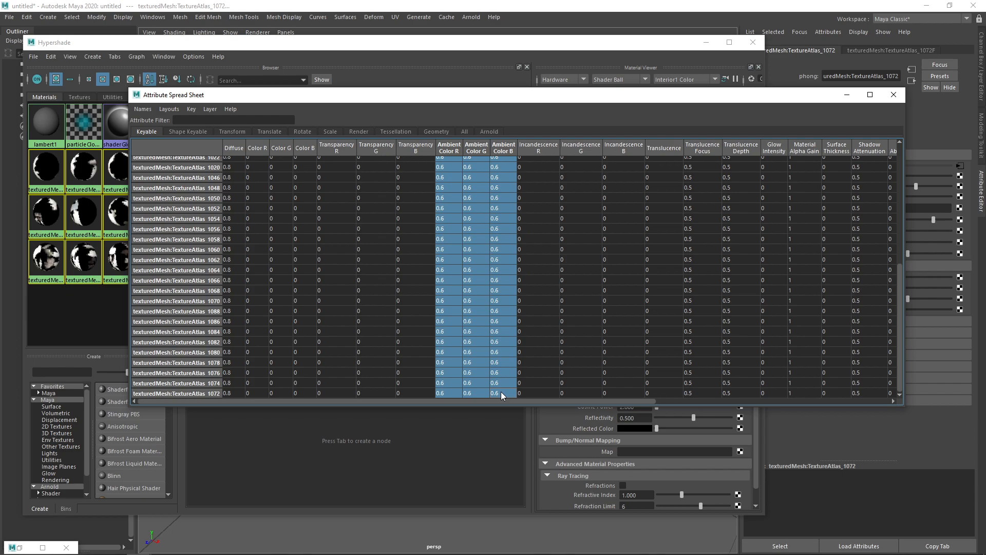
{"action": "double_click", "coordinate": [501, 391]}
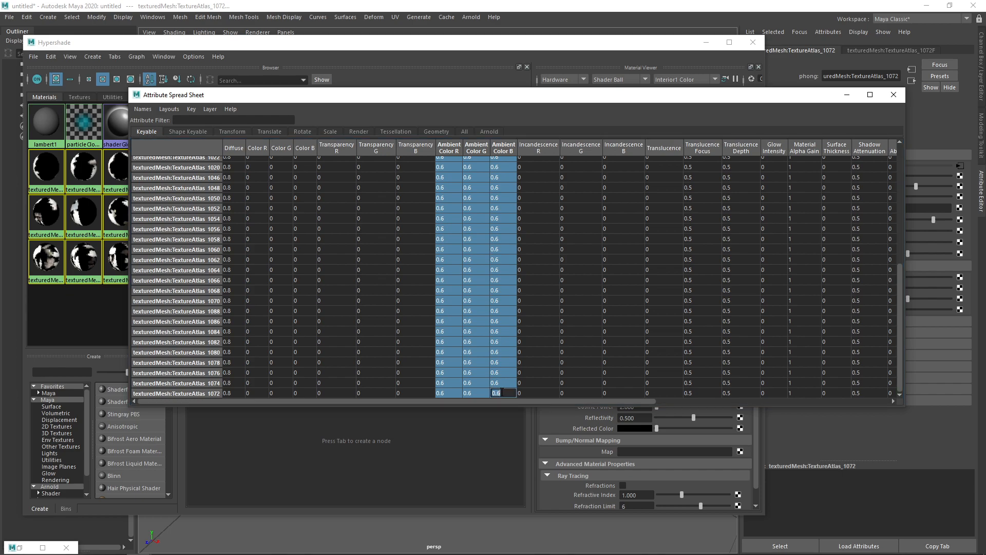
{"action": "type", "text": "0"}
{"action": "key", "text": "Return"}
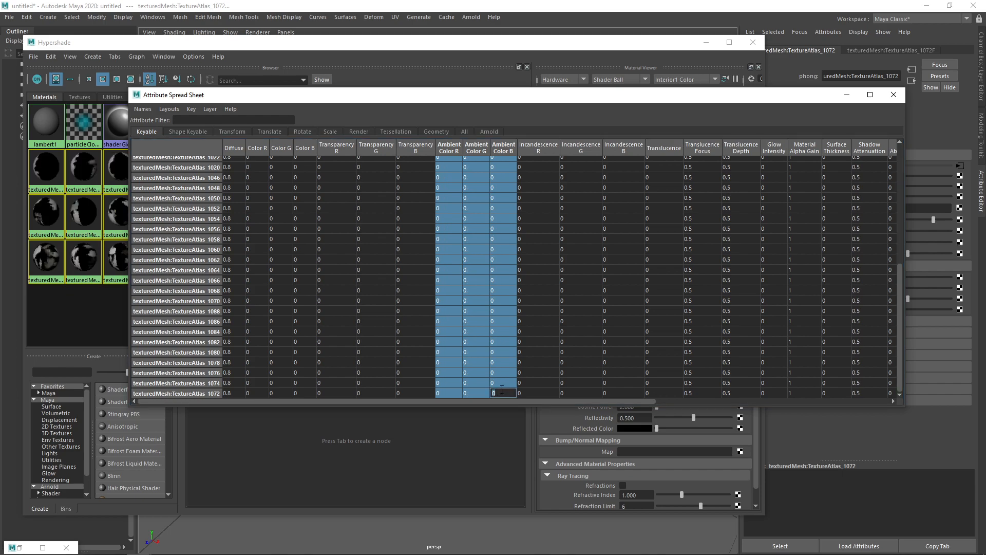
{"action": "scroll", "coordinate": [502, 303], "scroll_direction": "up", "scroll_amount": 7}
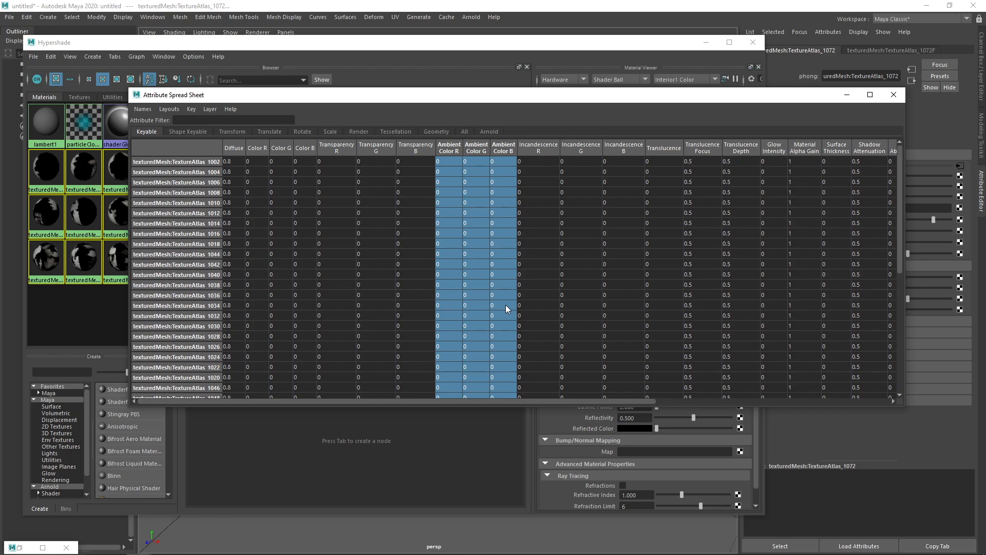
{"action": "left_click", "coordinate": [894, 95]}
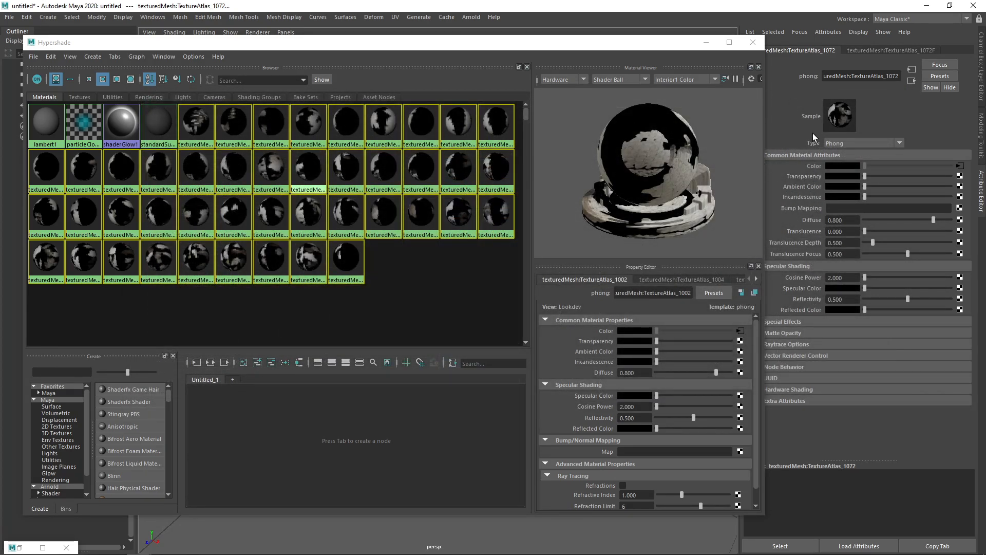
{"action": "left_click", "coordinate": [753, 42]}
Step: Check the ambient color of several TextureAtlas materials on SourceGeometry, including TextureAtlas_1028
{"action": "left_click", "coordinate": [857, 50]}
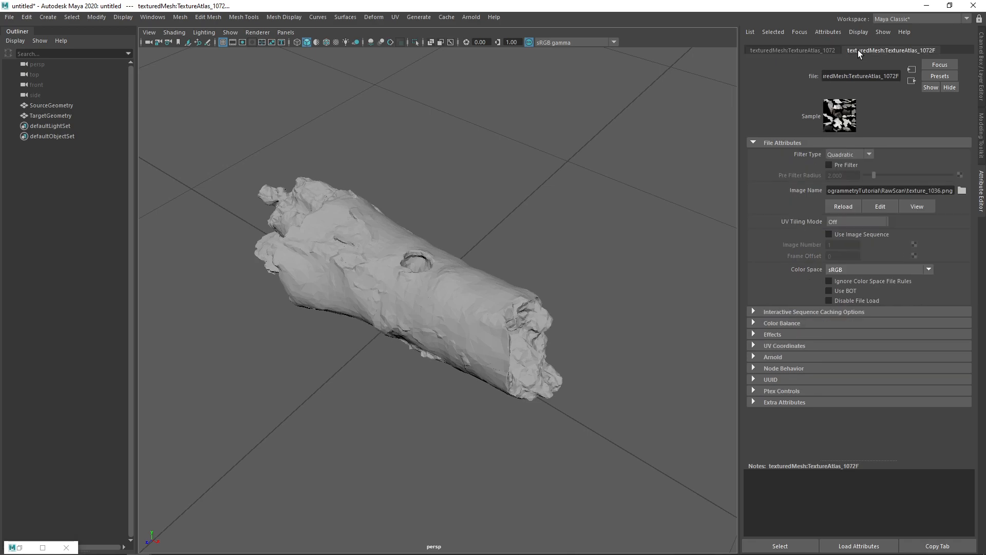
{"action": "left_click", "coordinate": [796, 50]}
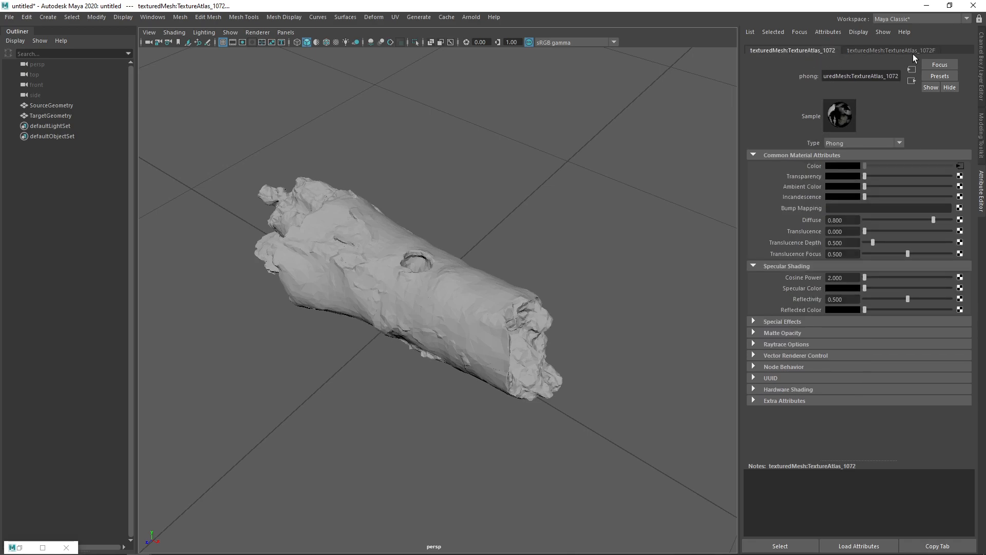
{"action": "left_click", "coordinate": [51, 105]}
{"action": "left_click", "coordinate": [962, 50]}
{"action": "left_click", "coordinate": [922, 49]}
{"action": "left_click", "coordinate": [818, 50]}
{"action": "left_click", "coordinate": [886, 50]}
{"action": "left_click", "coordinate": [962, 50]}
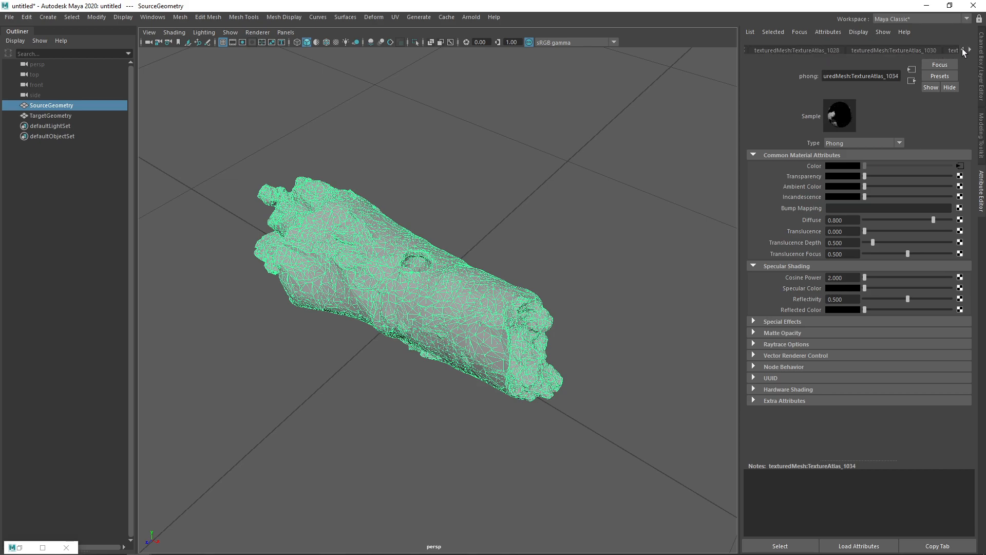
{"action": "left_click", "coordinate": [803, 50]}
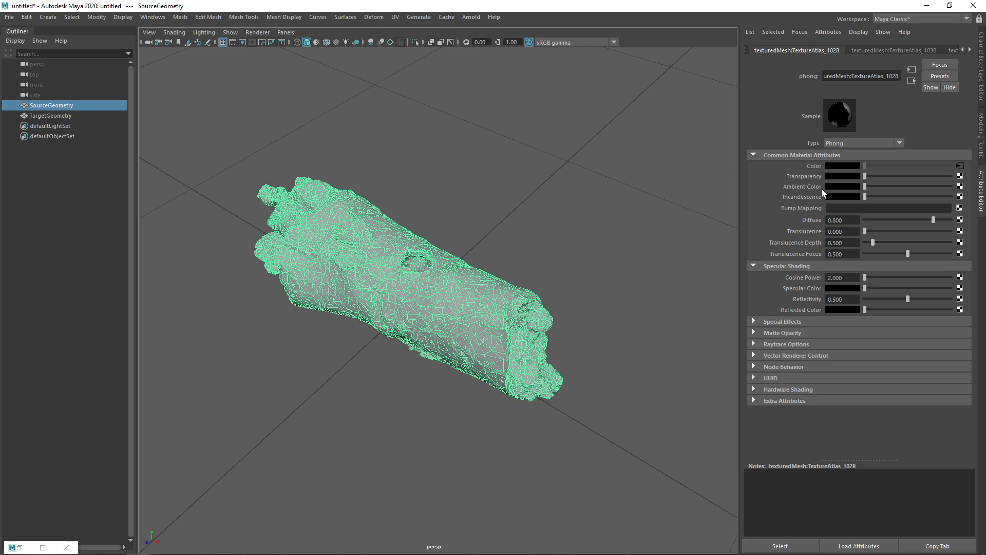
Step: Restore Transfer Maps and bake the diffuse color map again to Final/Albedo.png
{"action": "left_click", "coordinate": [19, 547]}
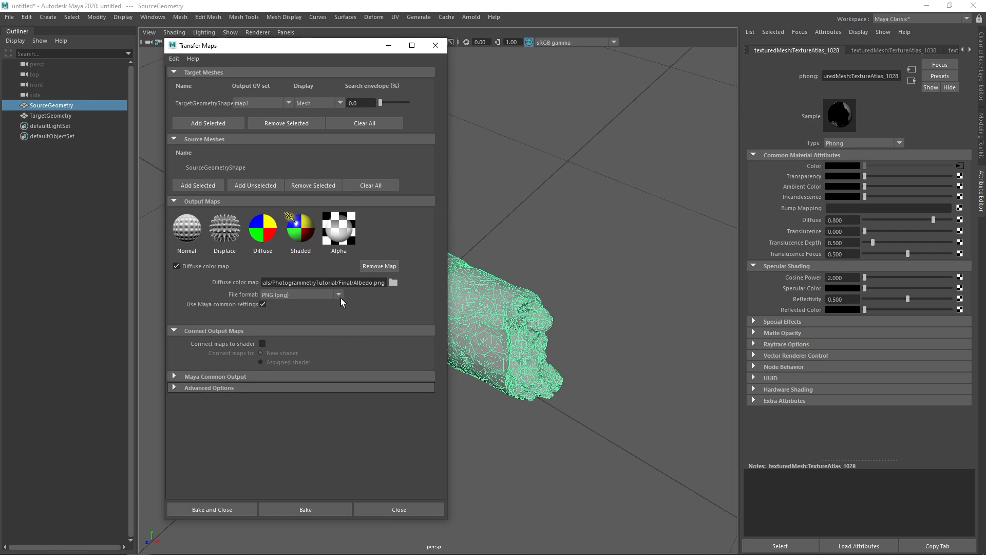
{"action": "left_click_drag", "start_coordinate": [340, 282], "coordinate": [404, 282]}
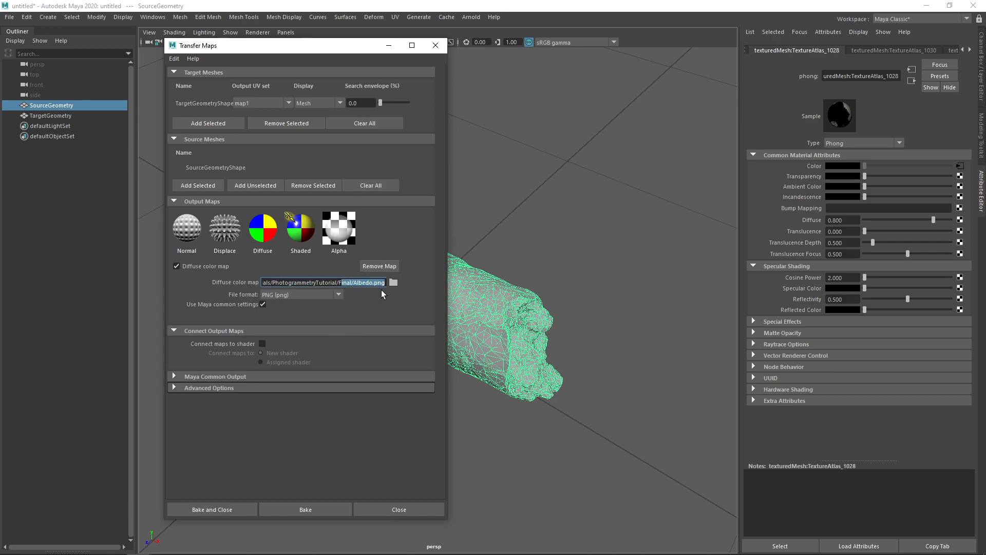
{"action": "left_click", "coordinate": [325, 510]}
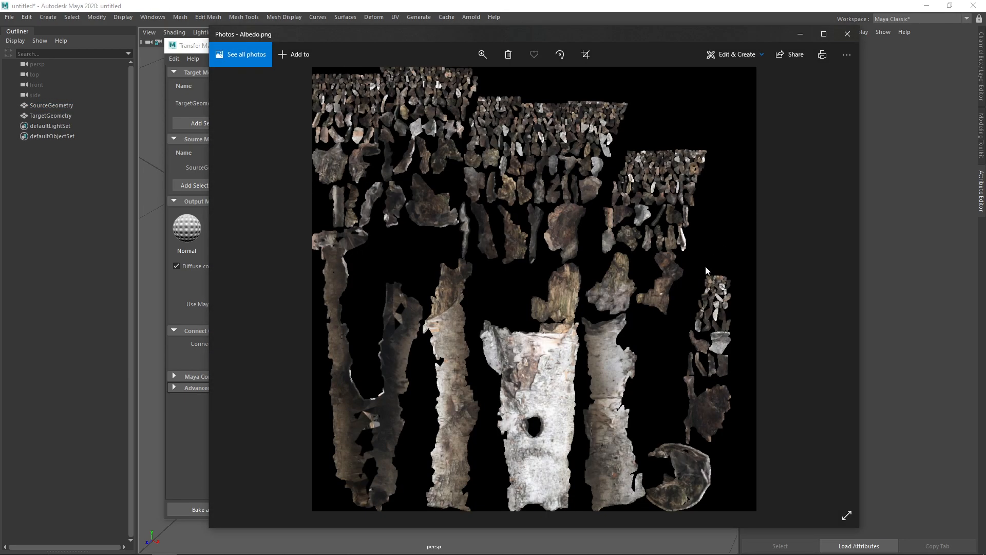
Step: Inspect the newly baked Albedo.png closely, focusing on the detail of the white bark
{"action": "scroll", "coordinate": [559, 335], "scroll_direction": "up", "scroll_amount": 5, "text": "ctrl"}
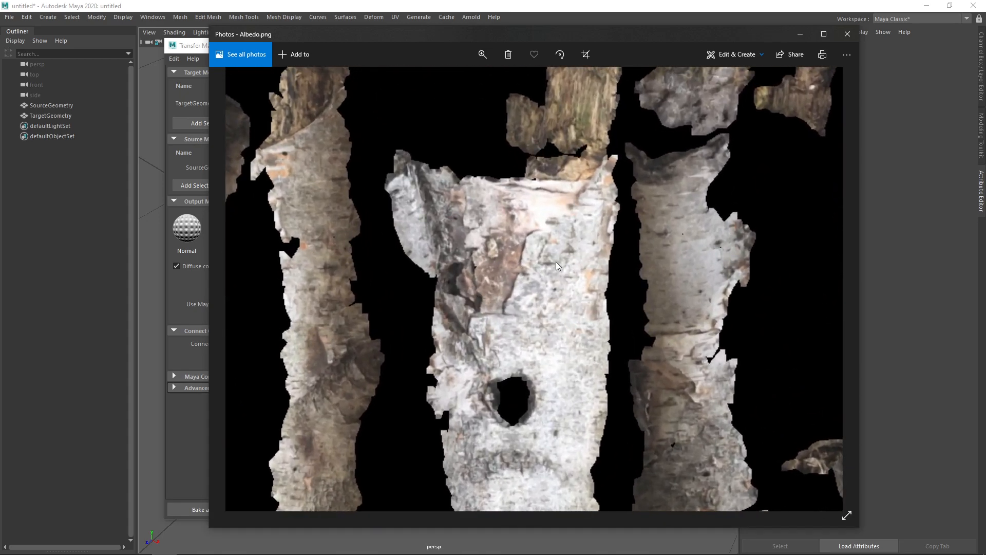
{"action": "scroll", "coordinate": [558, 268], "scroll_direction": "down", "scroll_amount": 4, "text": "ctrl"}
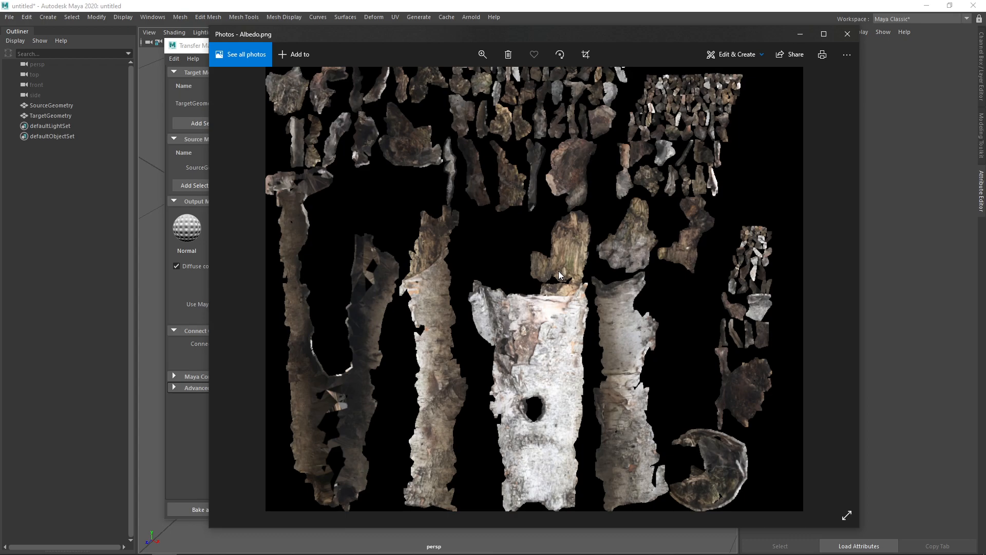
{"action": "scroll", "coordinate": [571, 312], "scroll_direction": "up", "scroll_amount": 3}
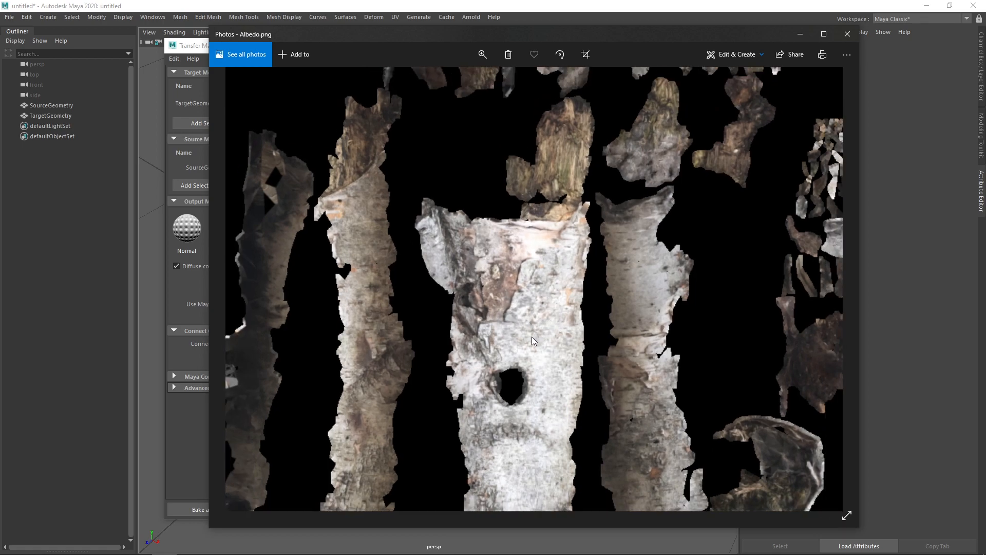
{"action": "scroll", "coordinate": [529, 342], "scroll_direction": "up", "scroll_amount": 3}
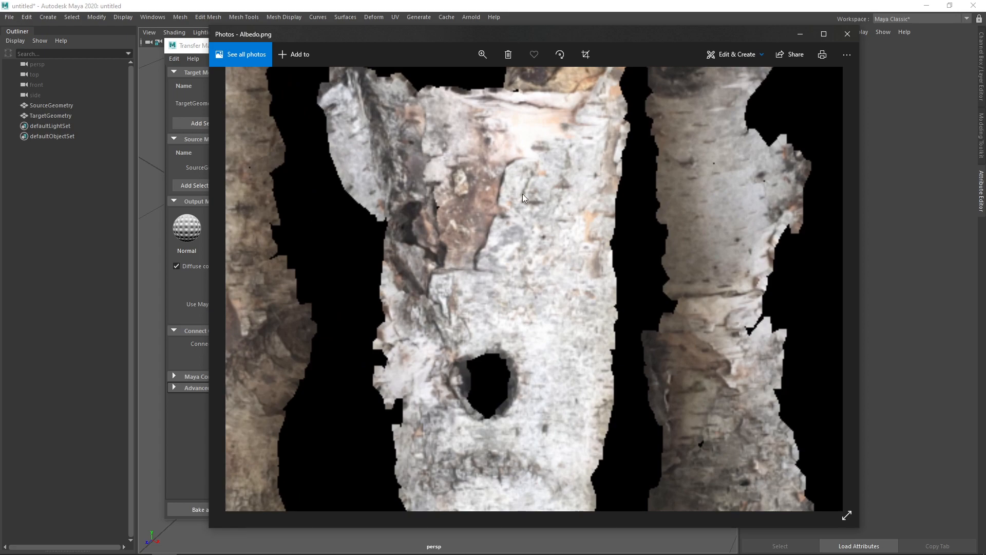
{"action": "scroll", "coordinate": [515, 239], "scroll_direction": "up", "scroll_amount": 1}
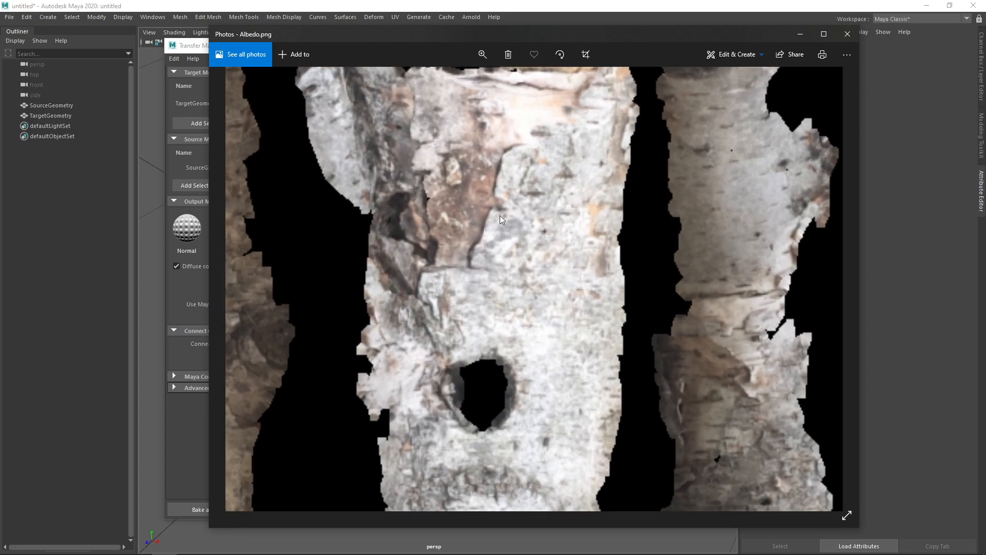
Step: Look over the whole baked Albedo.png, from the white bark out to the full UV layout, and close the image
{"action": "scroll", "coordinate": [553, 232], "scroll_direction": "down", "scroll_amount": 2}
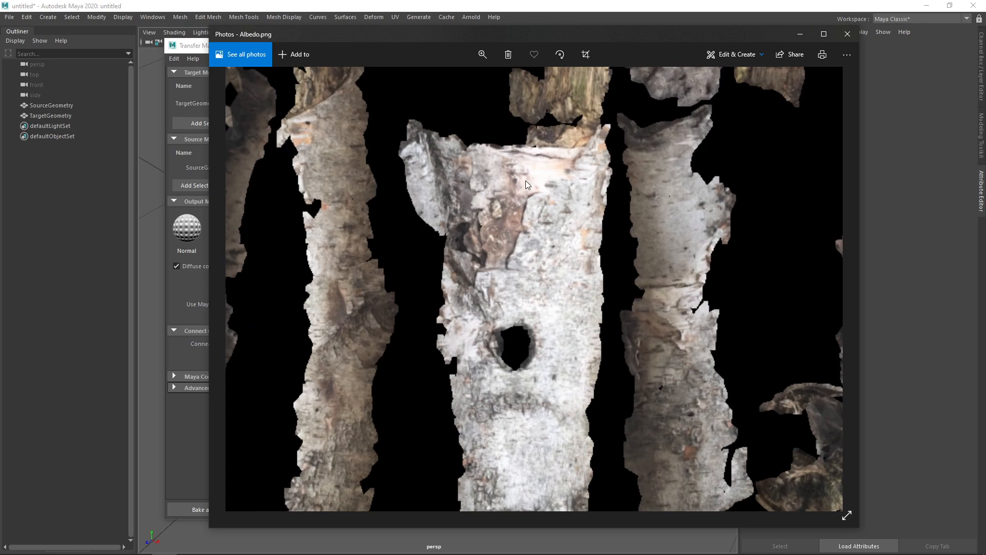
{"action": "scroll", "coordinate": [556, 239], "scroll_direction": "down", "scroll_amount": 4}
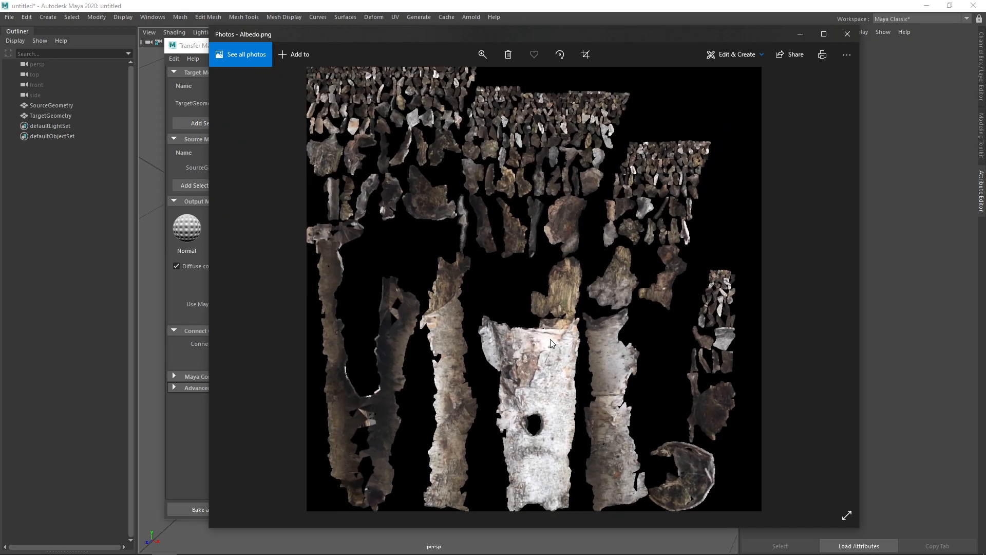
{"action": "scroll", "coordinate": [541, 371], "scroll_direction": "up", "scroll_amount": 2}
{"action": "scroll", "coordinate": [518, 332], "scroll_direction": "down", "scroll_amount": 2}
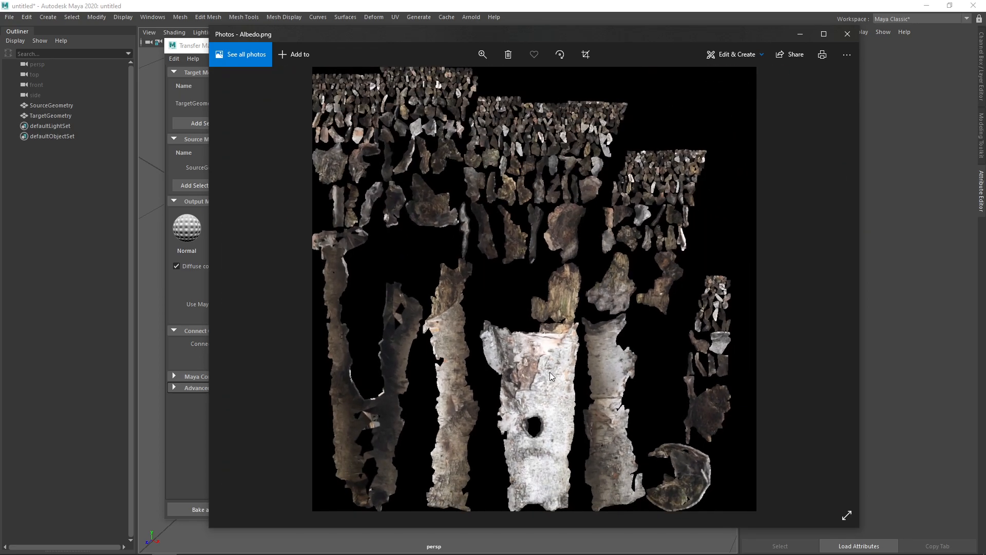
{"action": "left_click", "coordinate": [845, 40]}
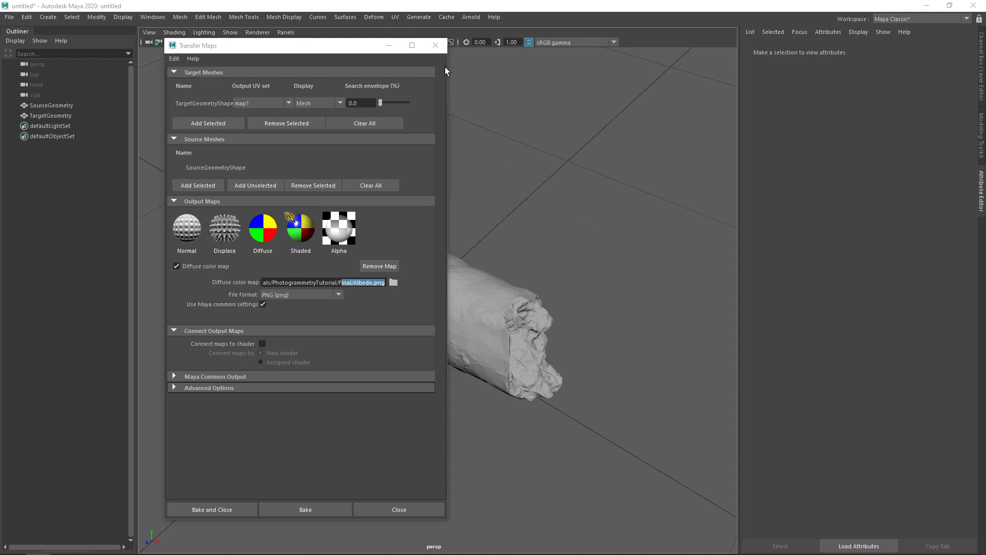
Step: Close Transfer Maps and delete SourceGeometry, keeping only TargetGeometry in the scene
{"action": "left_click", "coordinate": [435, 45]}
{"action": "left_click", "coordinate": [51, 105]}
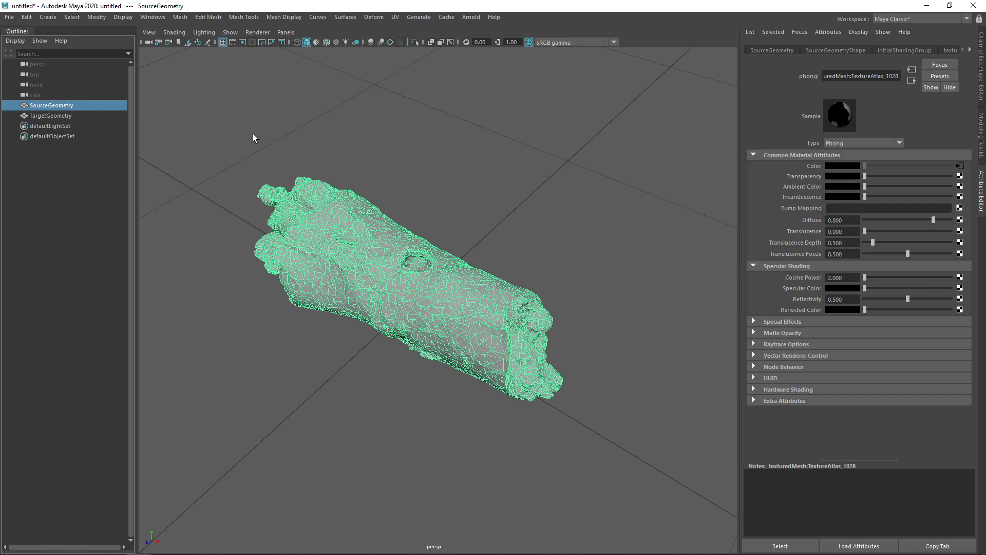
{"action": "key", "text": "Delete"}
{"action": "left_click", "coordinate": [312, 239]}
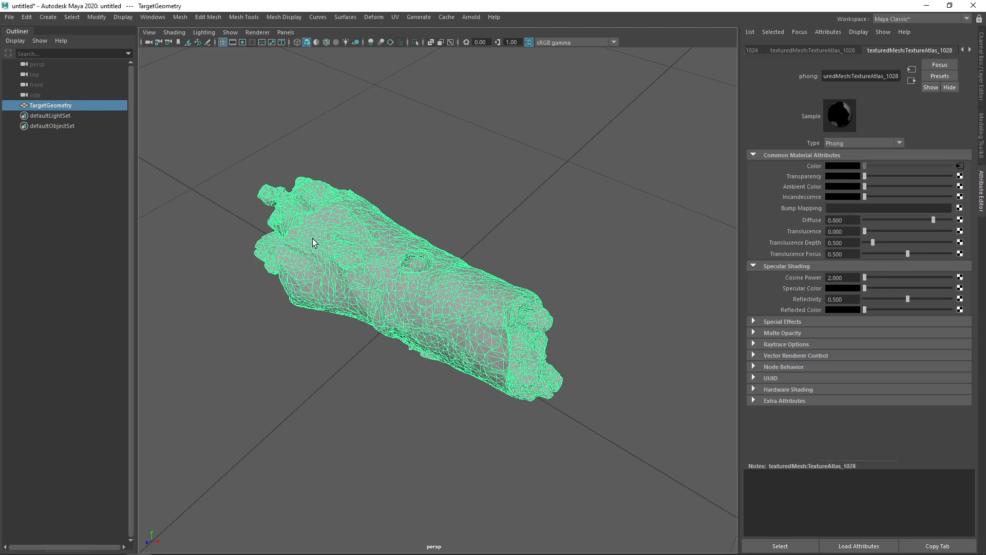
Step: Check TargetGeometry's UV layout in the UV Editing workspace, and return to the Maya Classic workspace with a full-screen view
{"action": "left_click", "coordinate": [883, 18]}
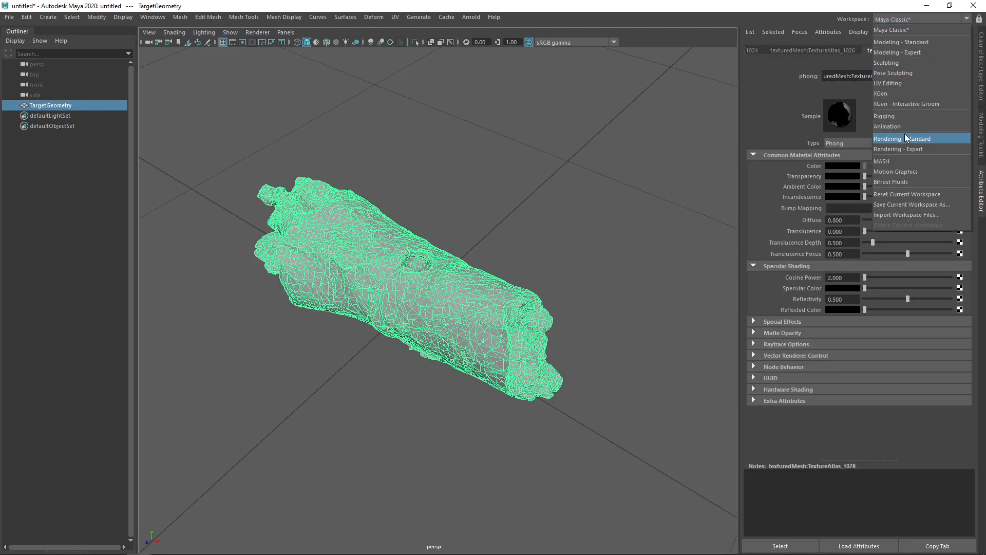
{"action": "left_click", "coordinate": [907, 86]}
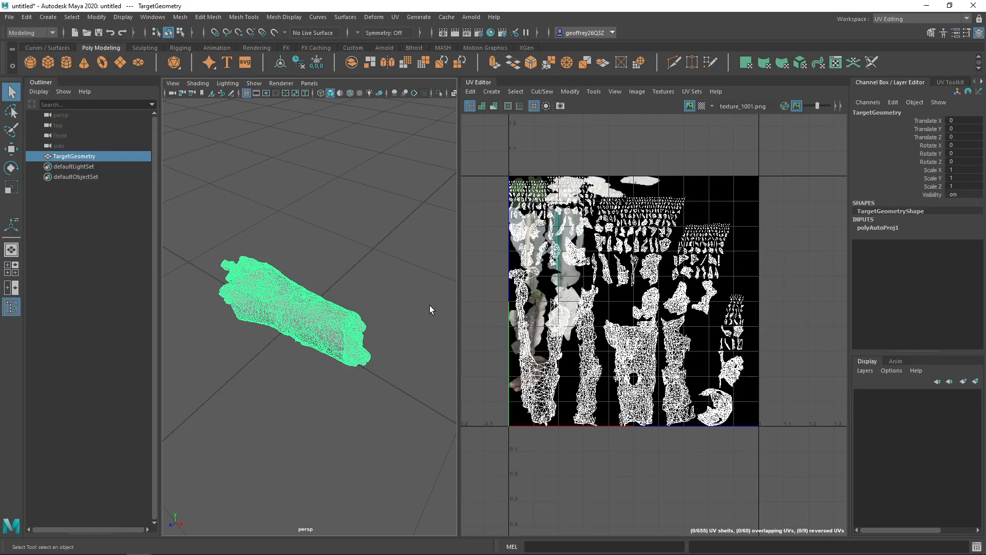
{"action": "left_click", "coordinate": [418, 279]}
{"action": "left_click", "coordinate": [334, 320]}
{"action": "left_click", "coordinate": [365, 286]}
{"action": "left_click", "coordinate": [322, 311]}
{"action": "left_click", "coordinate": [886, 19]}
{"action": "left_click", "coordinate": [883, 29]}
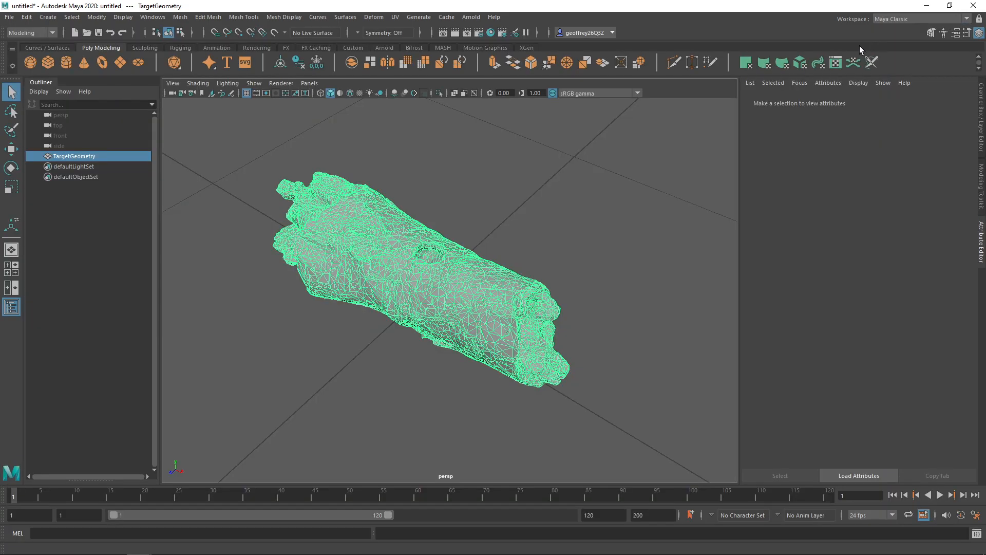
{"action": "left_click", "coordinate": [513, 178]}
{"action": "key", "text": "ctrl+space"}
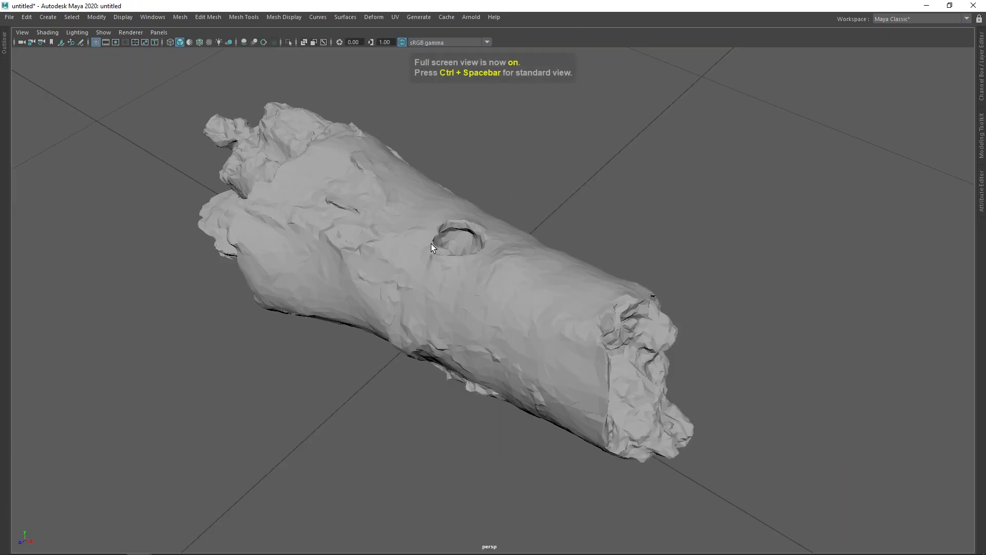
Step: Assign a new aiStandardSurface material to TargetGeometry
{"action": "left_click", "coordinate": [424, 244]}
{"action": "left_click", "coordinate": [972, 180]}
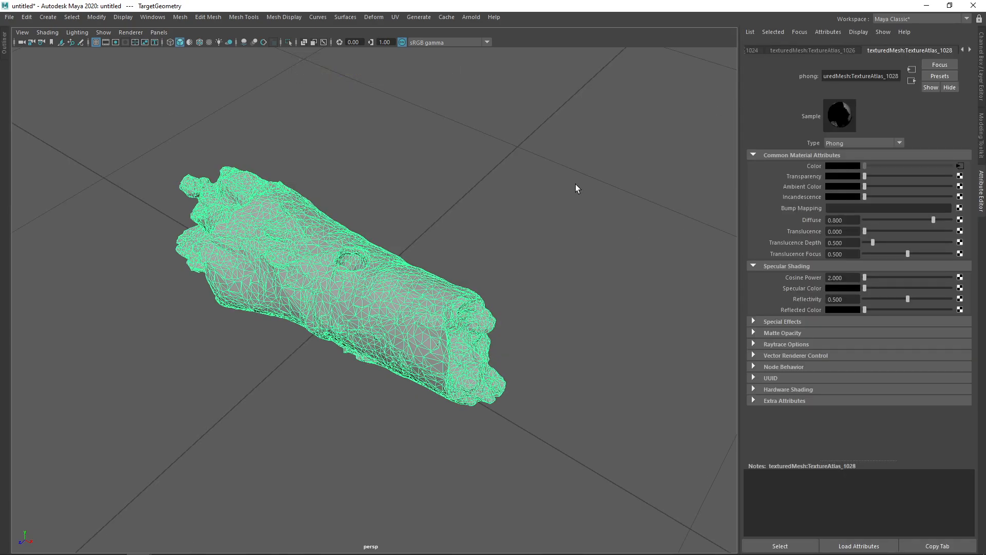
{"action": "right_click", "coordinate": [383, 261]}
{"action": "mouse_move", "coordinate": [406, 470]}
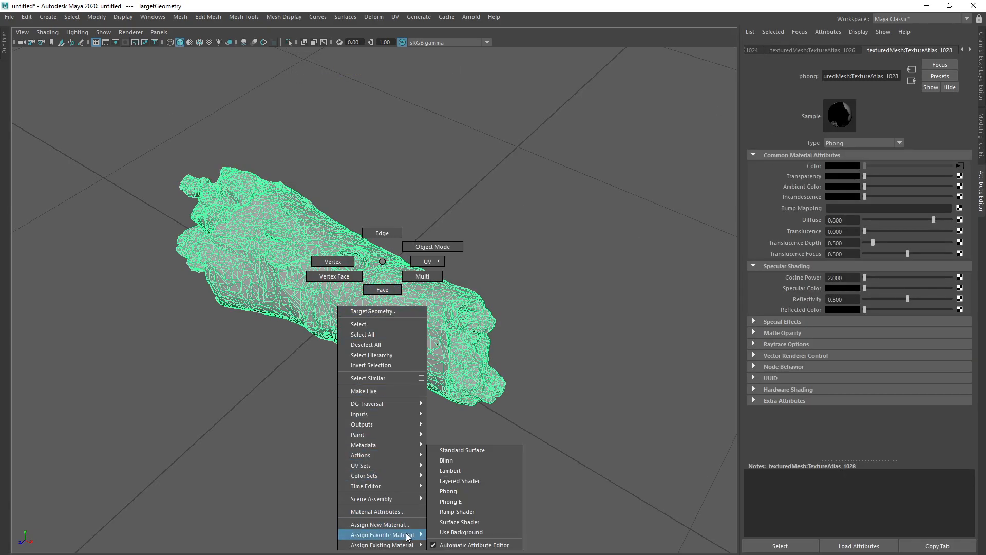
{"action": "left_click", "coordinate": [379, 524]}
{"action": "left_click", "coordinate": [359, 277]}
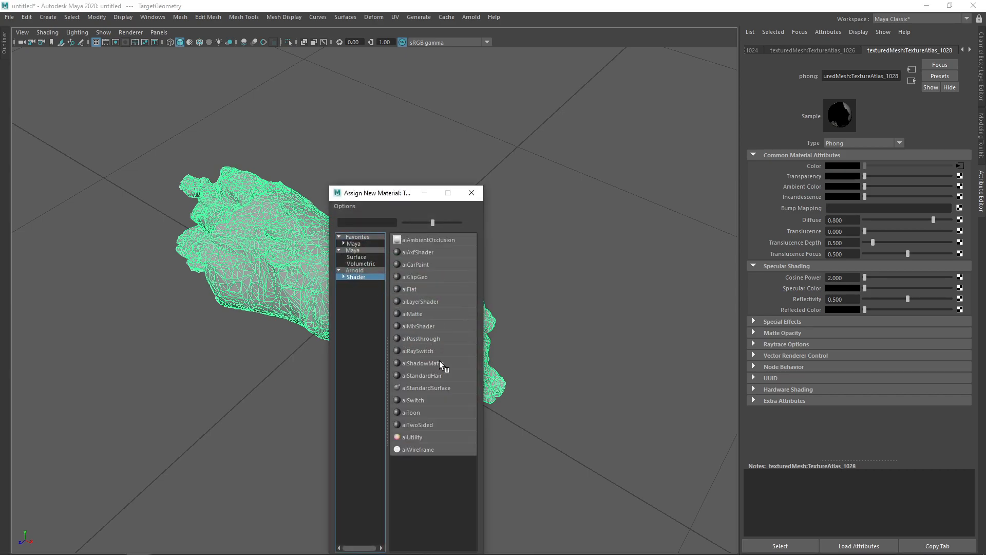
{"action": "left_click", "coordinate": [427, 387]}
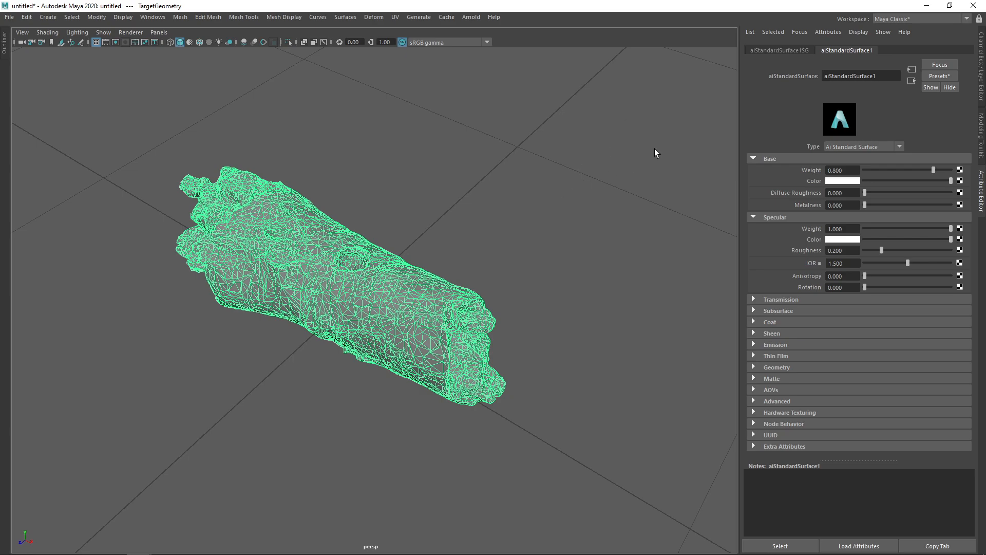
Step: Delete TargetGeometry's construction history and show the attributes of its aiStandardSurface1 material
{"action": "left_click", "coordinate": [412, 292]}
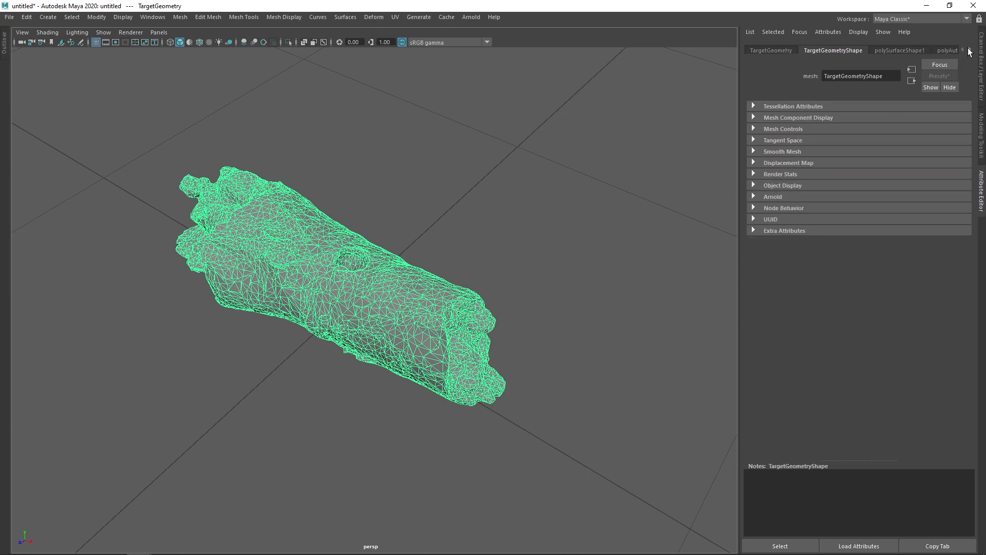
{"action": "key", "text": "alt+shift+d"}
{"action": "left_click", "coordinate": [895, 51]}
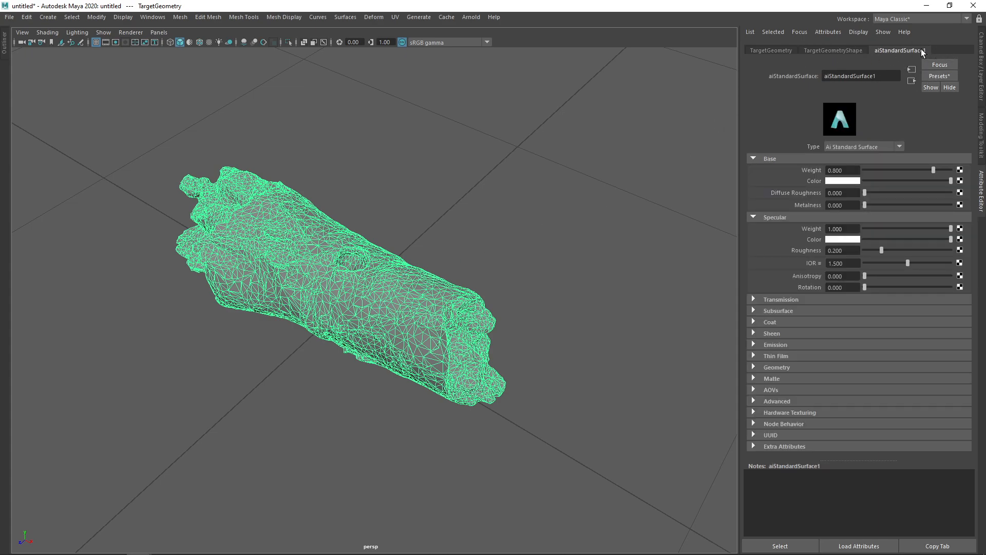
{"action": "left_click", "coordinate": [430, 252]}
{"action": "left_click", "coordinate": [408, 291]}
Step: Connect a File texture to the material's base Color and load Albedo.png from the Final folder into it
{"action": "left_click", "coordinate": [960, 181]}
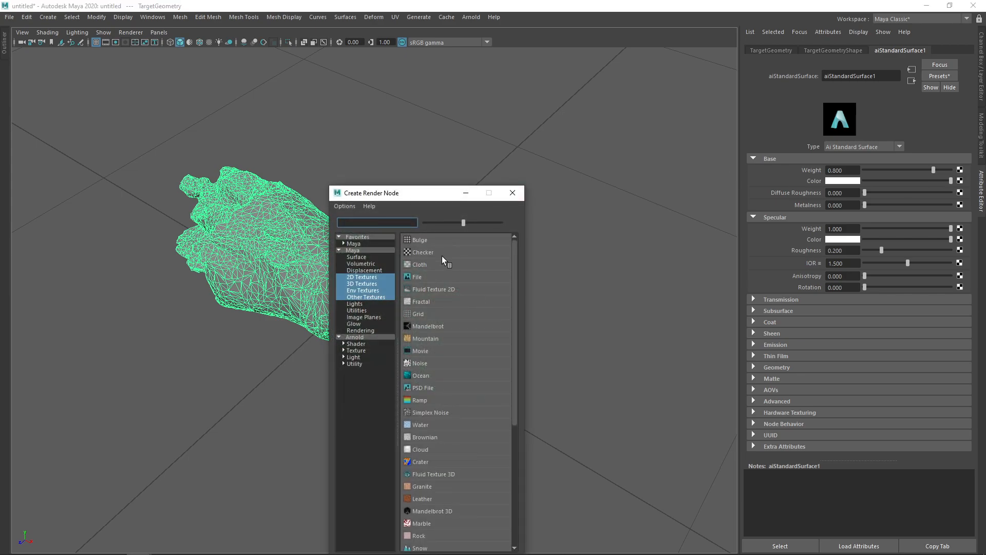
{"action": "left_click", "coordinate": [417, 277]}
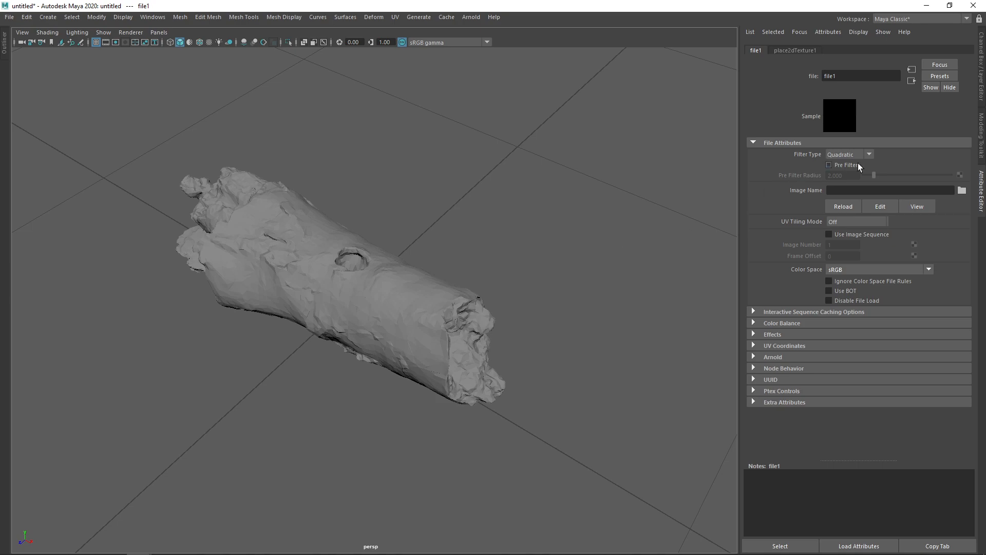
{"action": "left_click", "coordinate": [962, 190]}
{"action": "left_click_drag", "start_coordinate": [339, 47], "coordinate": [985, 87]}
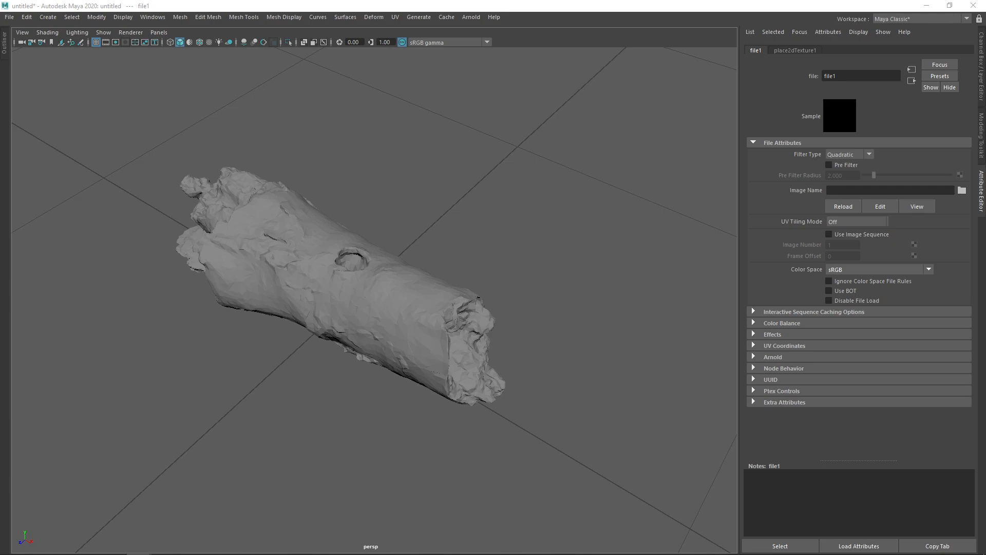
{"action": "left_click_drag", "start_coordinate": [985, 41], "coordinate": [238, 42]}
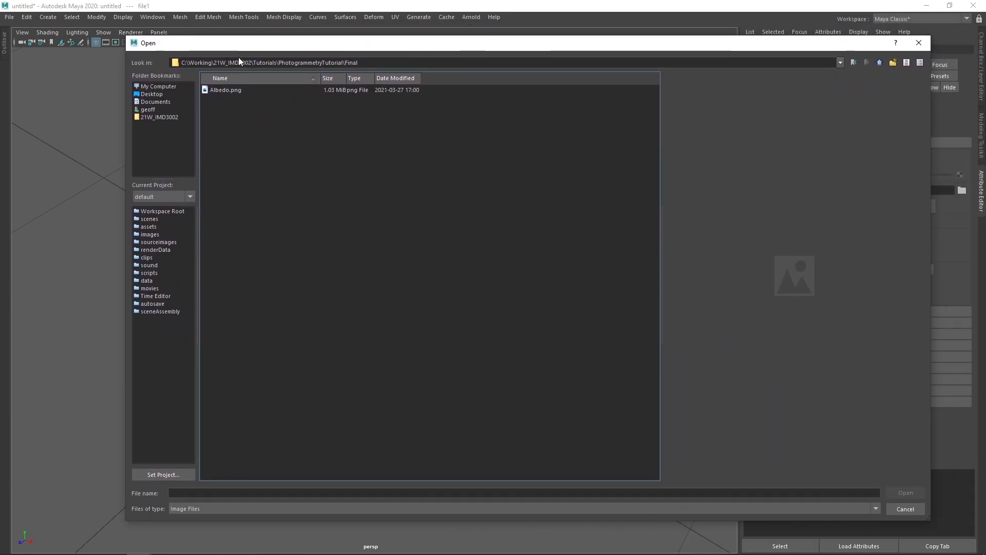
{"action": "left_click", "coordinate": [235, 90]}
{"action": "left_click", "coordinate": [902, 493]}
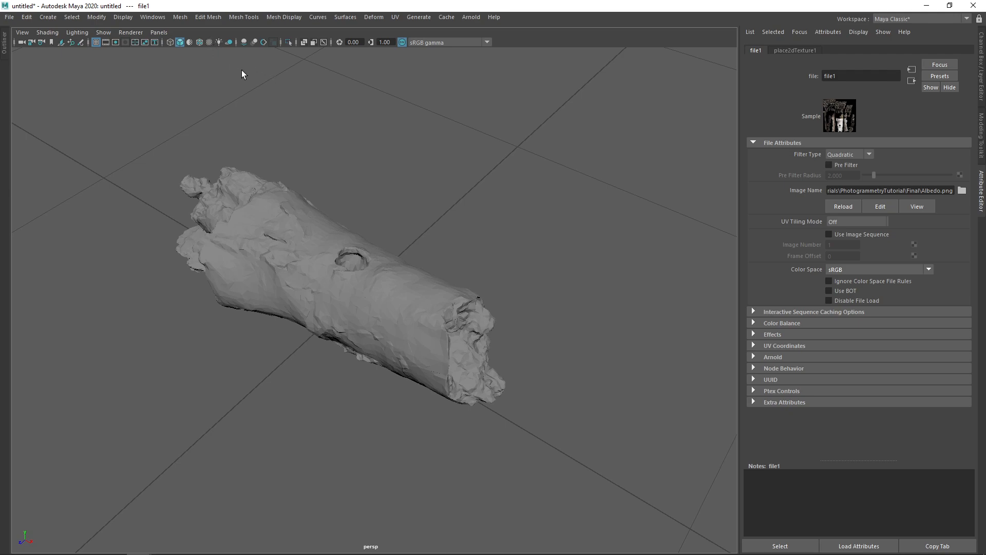
Step: Turn on textured display in the viewport and compare the log with its plain shaded display
{"action": "key", "text": "6"}
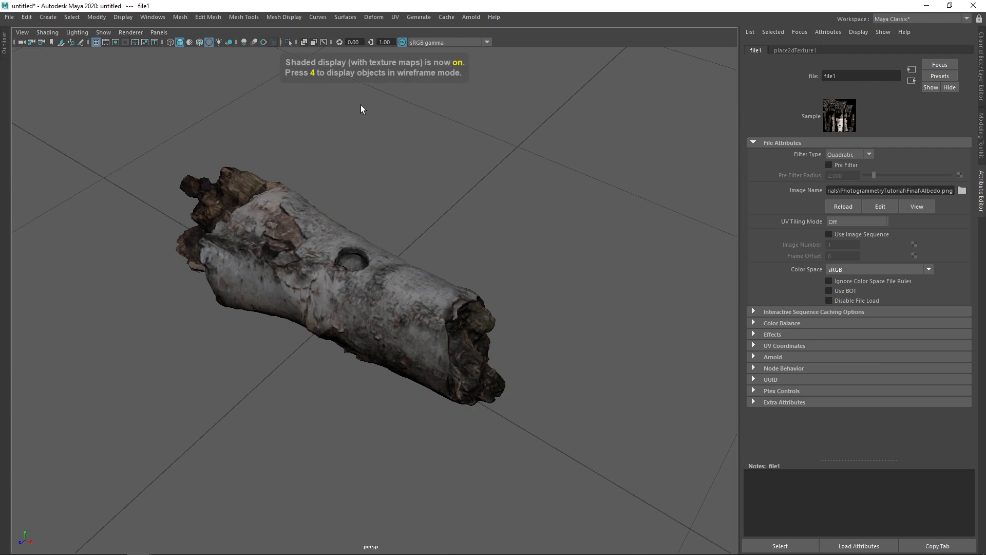
{"action": "key", "text": "5"}
{"action": "key", "text": "6"}
{"action": "key", "text": "5"}
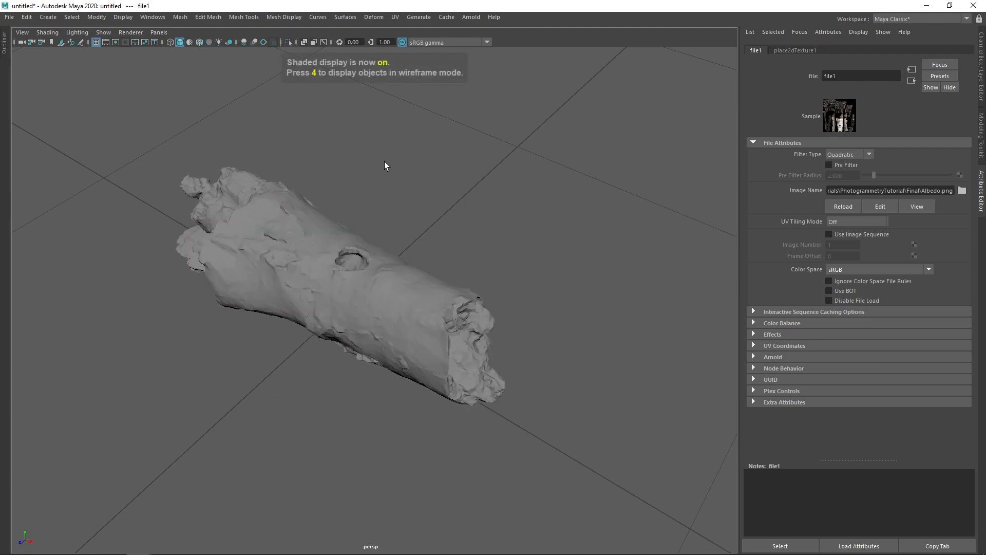
{"action": "left_click_drag", "start_coordinate": [400, 151], "coordinate": [327, 162], "text": "alt"}
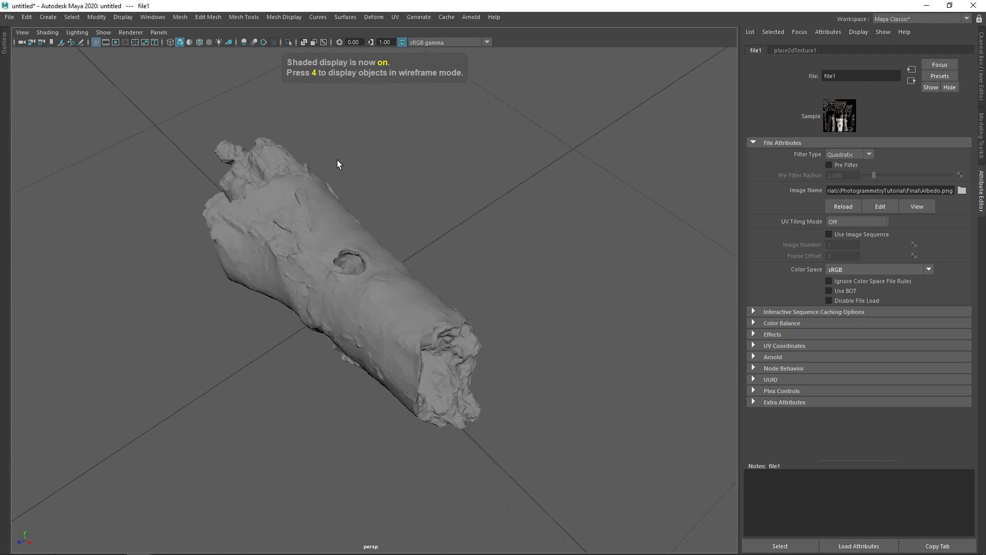
{"action": "key", "text": "6"}
Step: Examine the textured log from several sides, checking the bark, the hole and both broken ends
{"action": "left_click_drag", "start_coordinate": [383, 192], "coordinate": [473, 213], "text": "alt"}
{"action": "left_click", "coordinate": [336, 254]}
{"action": "left_click", "coordinate": [471, 212]}
{"action": "left_click_drag", "start_coordinate": [362, 215], "coordinate": [405, 225], "text": "alt"}
{"action": "scroll", "coordinate": [308, 238], "scroll_direction": "up", "scroll_amount": 3}
{"action": "left_click_drag", "start_coordinate": [301, 239], "coordinate": [417, 236], "text": "alt"}
{"action": "left_click", "coordinate": [472, 232]}
{"action": "left_click", "coordinate": [486, 201]}
{"action": "scroll", "coordinate": [485, 223], "scroll_direction": "down", "scroll_amount": 3}
{"action": "left_click", "coordinate": [381, 243]}
{"action": "left_click", "coordinate": [467, 242]}
{"action": "scroll", "coordinate": [480, 246], "scroll_direction": "down", "scroll_amount": 4}
{"action": "mouse_move", "coordinate": [480, 250]}
{"action": "left_mouse_down", "text": "alt"}
{"action": "mouse_move", "coordinate": [353, 260]}
{"action": "mouse_move", "coordinate": [395, 214]}
{"action": "mouse_move", "coordinate": [394, 161]}
{"action": "mouse_move", "coordinate": [403, 225]}
{"action": "mouse_move", "coordinate": [456, 276]}
{"action": "mouse_move", "coordinate": [332, 248]}
{"action": "mouse_move", "coordinate": [372, 252]}
{"action": "left_mouse_up", "text": "alt"}
{"action": "left_click", "coordinate": [371, 254]}
{"action": "scroll", "coordinate": [343, 244], "scroll_direction": "down", "scroll_amount": 1}
{"action": "left_click_drag", "start_coordinate": [512, 193], "coordinate": [380, 241], "text": "alt"}
{"action": "left_click", "coordinate": [609, 212]}
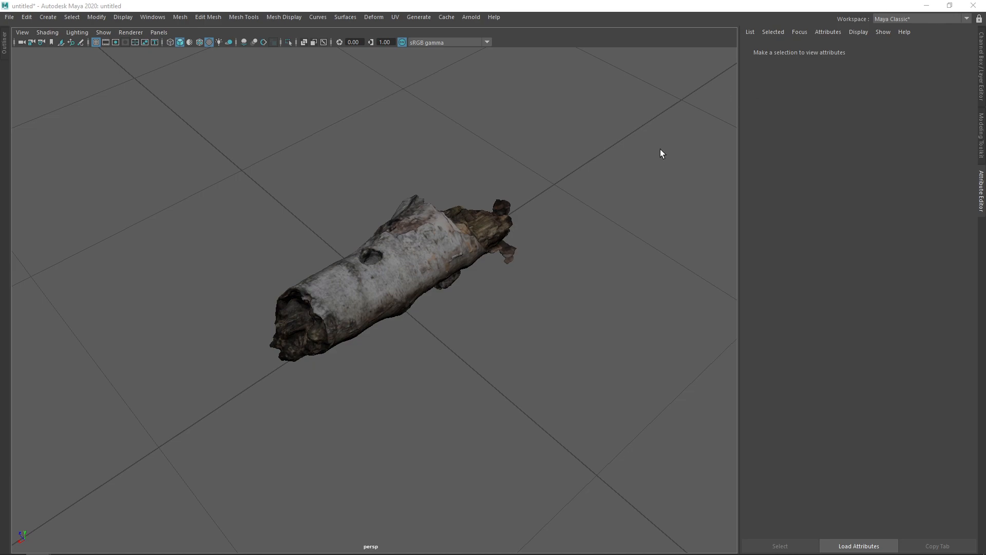
Step: Add an Arnold skydome light and map a File texture with the CG_IBL.exr image to its Color
{"action": "left_click", "coordinate": [470, 17]}
{"action": "mouse_move", "coordinate": [489, 67]}
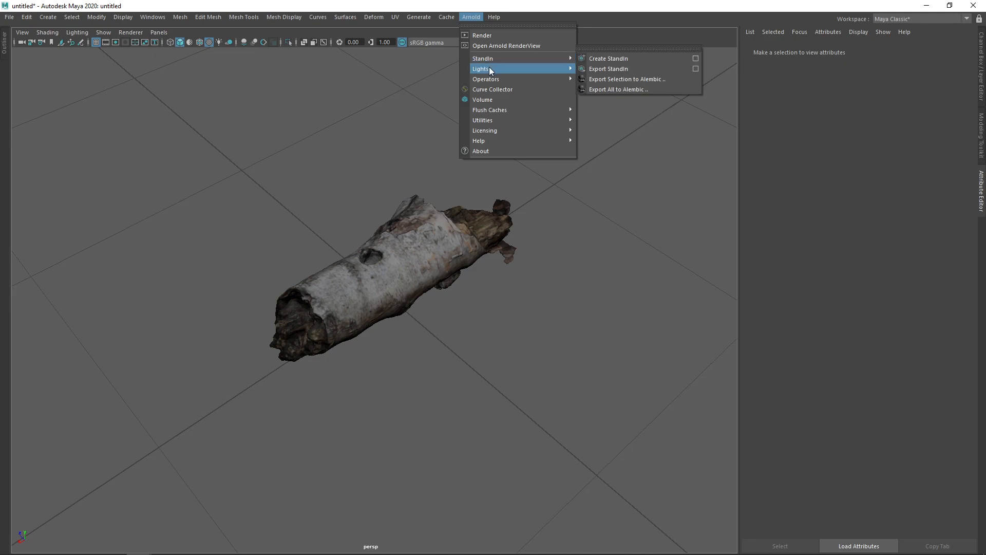
{"action": "left_click", "coordinate": [605, 77]}
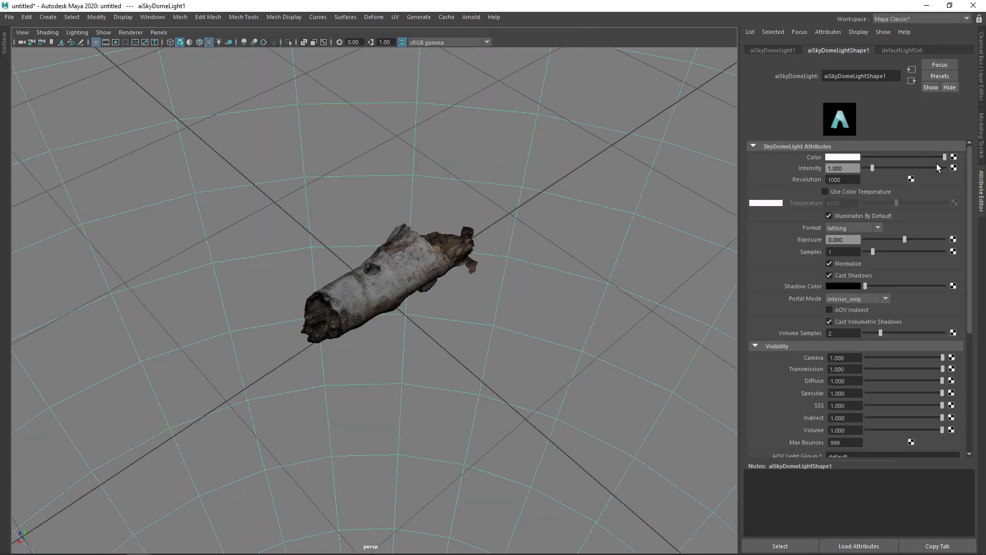
{"action": "left_click", "coordinate": [953, 157]}
{"action": "left_click", "coordinate": [422, 281]}
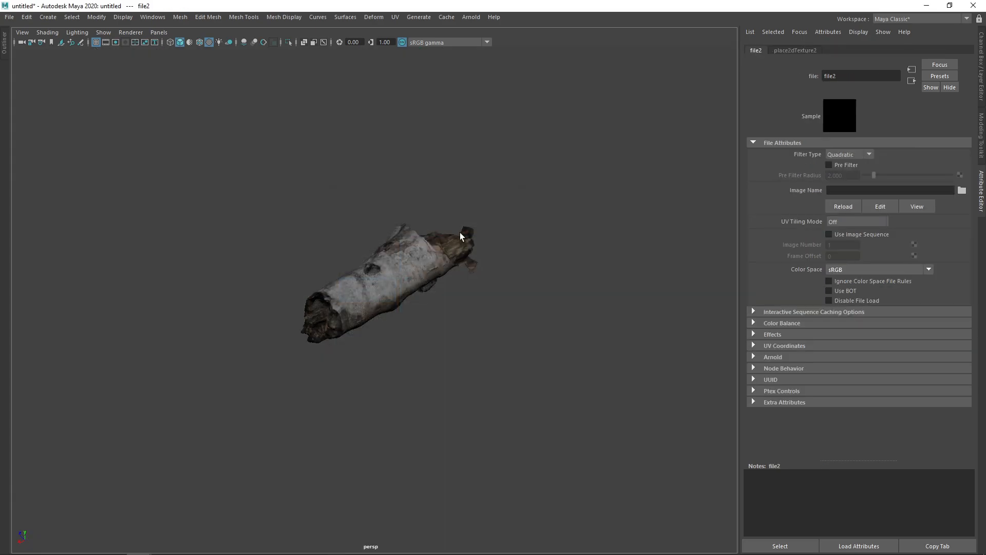
{"action": "left_click", "coordinate": [964, 190]}
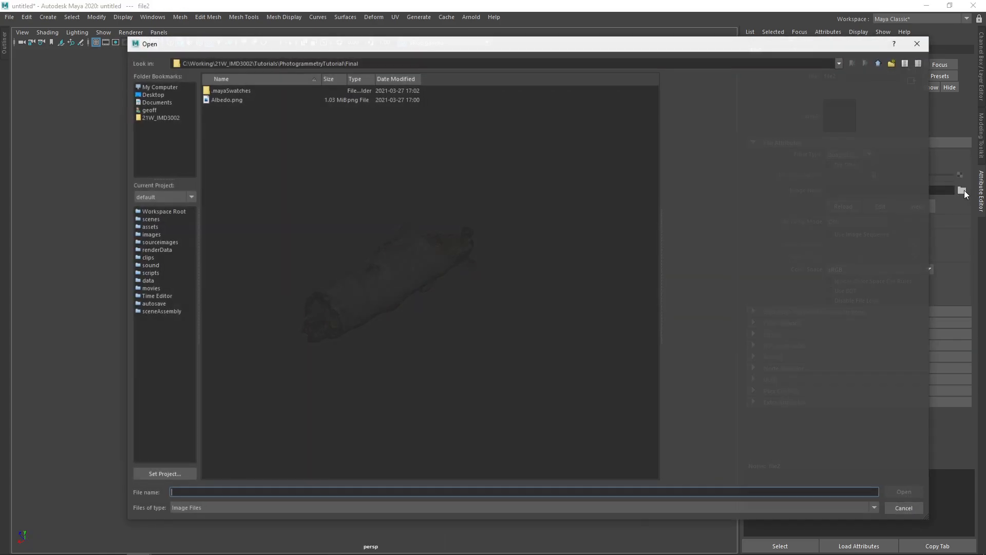
{"action": "left_click_drag", "start_coordinate": [562, 45], "coordinate": [985, 5]}
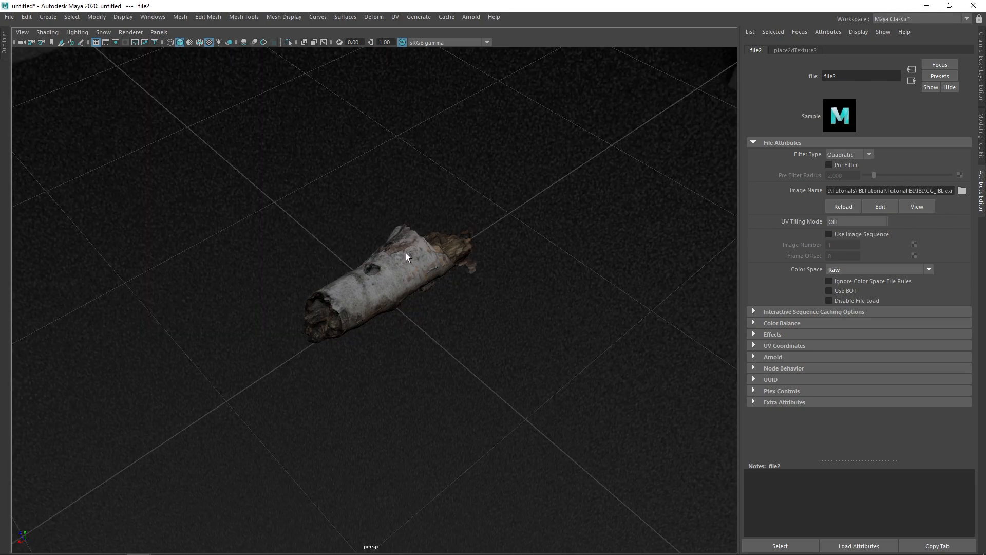
Step: Create a polygon plane under the log
{"action": "left_click_drag", "start_coordinate": [406, 252], "coordinate": [363, 263], "text": "alt"}
{"action": "key", "text": "space"}
{"action": "left_click", "coordinate": [280, 225]}
{"action": "mouse_move", "coordinate": [329, 260]}
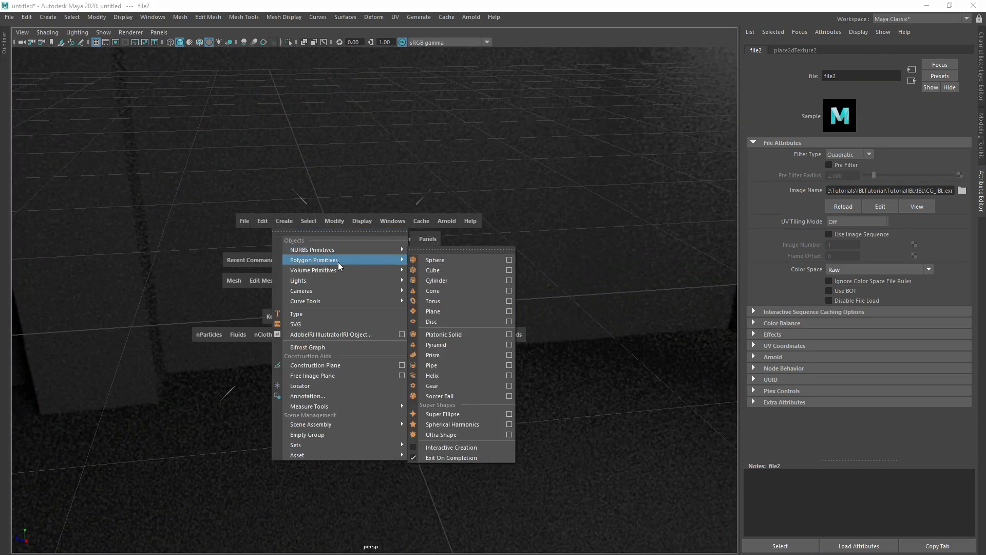
{"action": "left_click", "coordinate": [433, 312]}
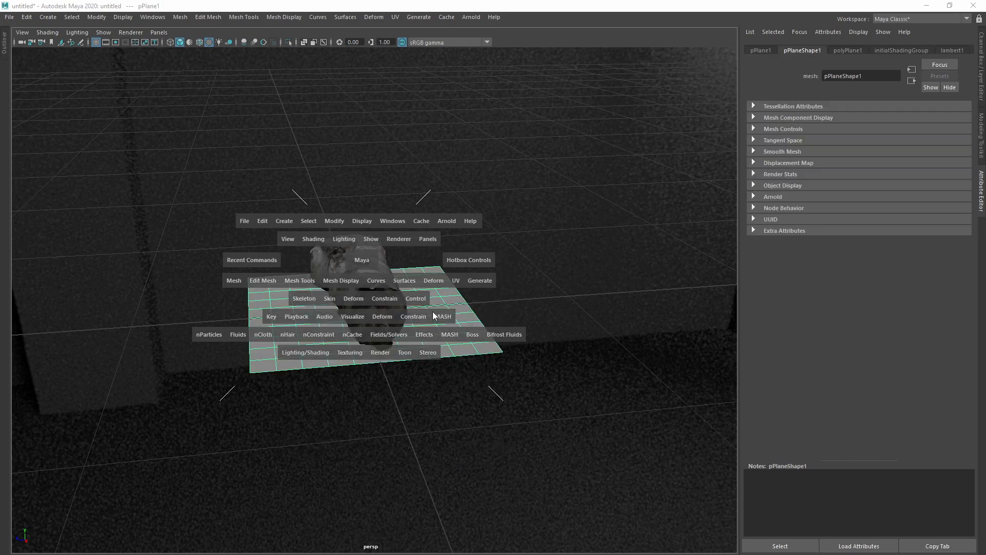
Step: Set the plane's Subdivisions Width and Subdivisions Height to 1
{"action": "left_click", "coordinate": [981, 97]}
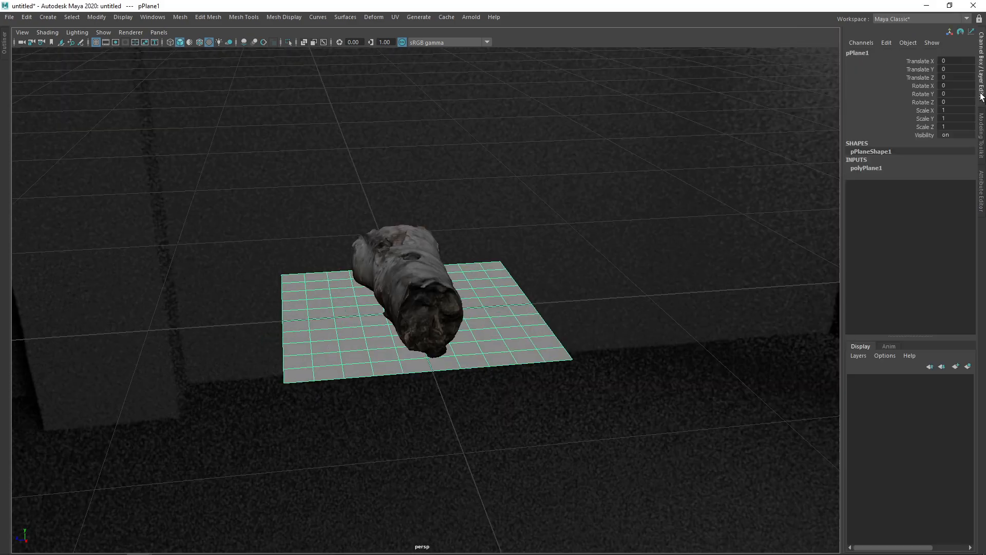
{"action": "left_click", "coordinate": [879, 168]}
{"action": "left_click", "coordinate": [953, 193]}
{"action": "type", "text": "1"}
{"action": "key", "text": "Return"}
{"action": "left_click", "coordinate": [962, 201]}
{"action": "type", "text": "1"}
{"action": "key", "text": "Return"}
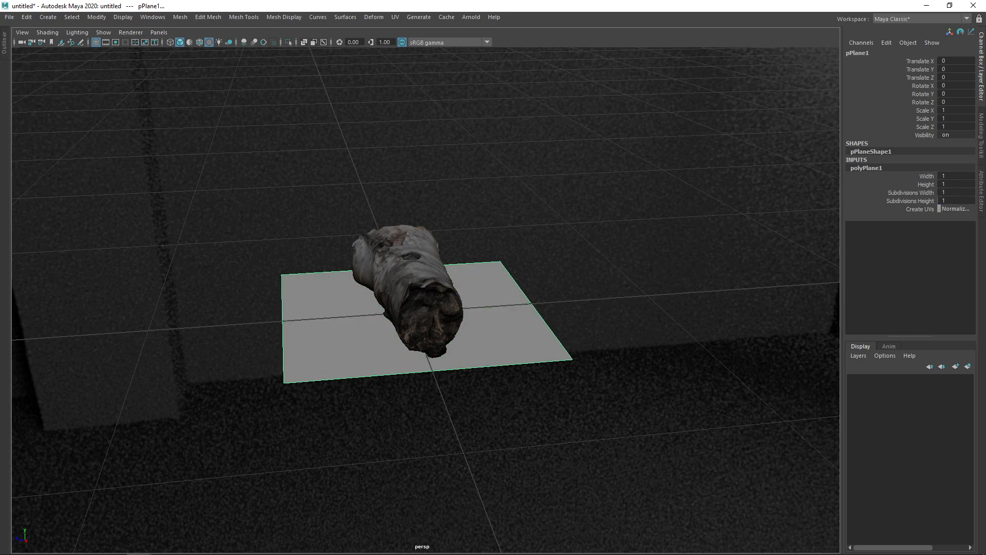
Step: Scale the plane uniformly to about 9.274 so it forms a large floor around the log
{"action": "left_click", "coordinate": [503, 307]}
{"action": "key", "text": "w"}
{"action": "middle_click_drag", "start_coordinate": [506, 298], "coordinate": [539, 295]}
{"action": "left_click_drag", "start_coordinate": [540, 295], "coordinate": [482, 183], "text": "alt"}
Step: Render the scene in Arnold RenderView, dock the render window above the perspective viewport and enlarge its render area
{"action": "left_click", "coordinate": [472, 18]}
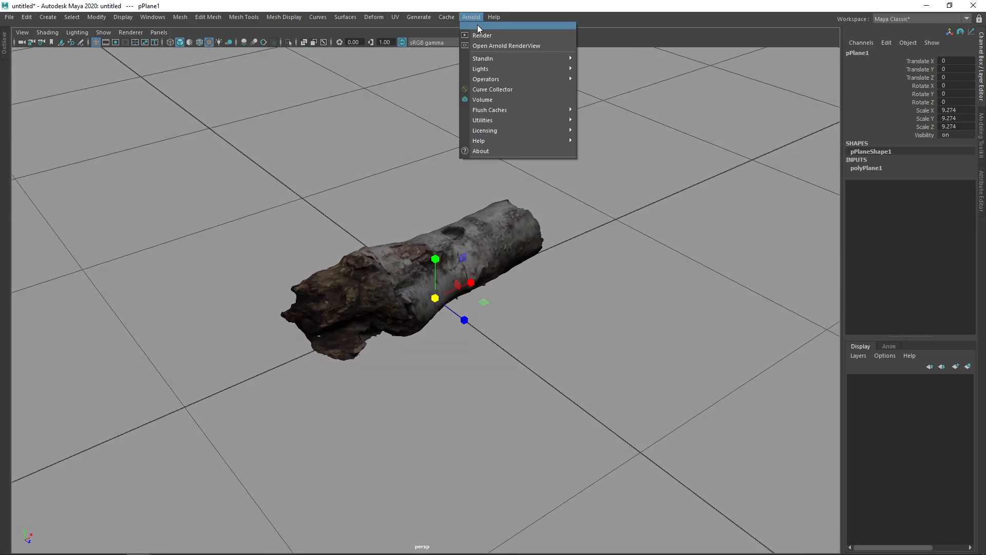
{"action": "left_click", "coordinate": [483, 36]}
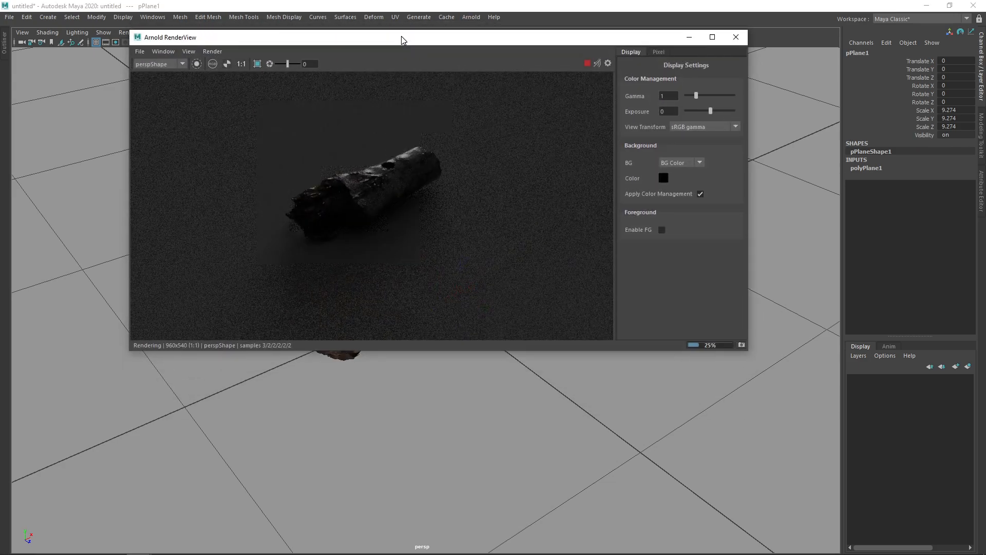
{"action": "left_click_drag", "start_coordinate": [402, 28], "coordinate": [405, 35]}
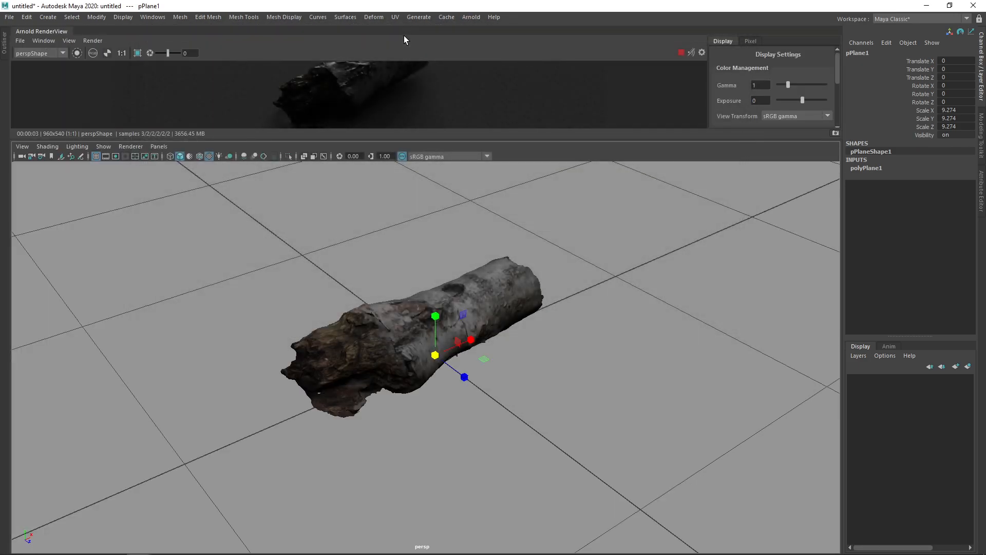
{"action": "left_click_drag", "start_coordinate": [470, 137], "coordinate": [468, 249]}
Step: Select the skydome light in the scene and raise its Intensity to 3.182
{"action": "left_click_drag", "start_coordinate": [471, 359], "coordinate": [632, 314], "text": "alt"}
{"action": "left_click", "coordinate": [632, 311]}
{"action": "left_click", "coordinate": [982, 188]}
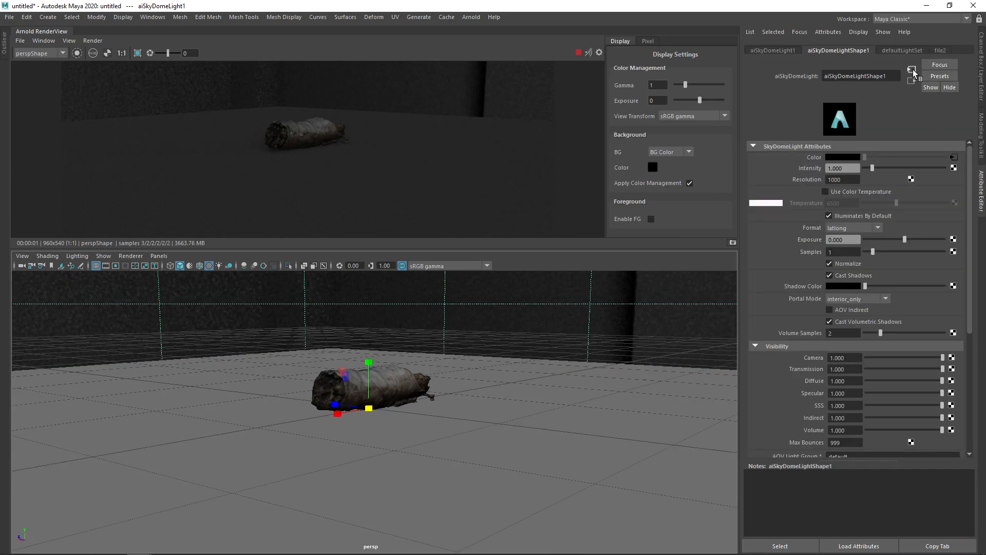
{"action": "left_click_drag", "start_coordinate": [875, 168], "coordinate": [890, 168]}
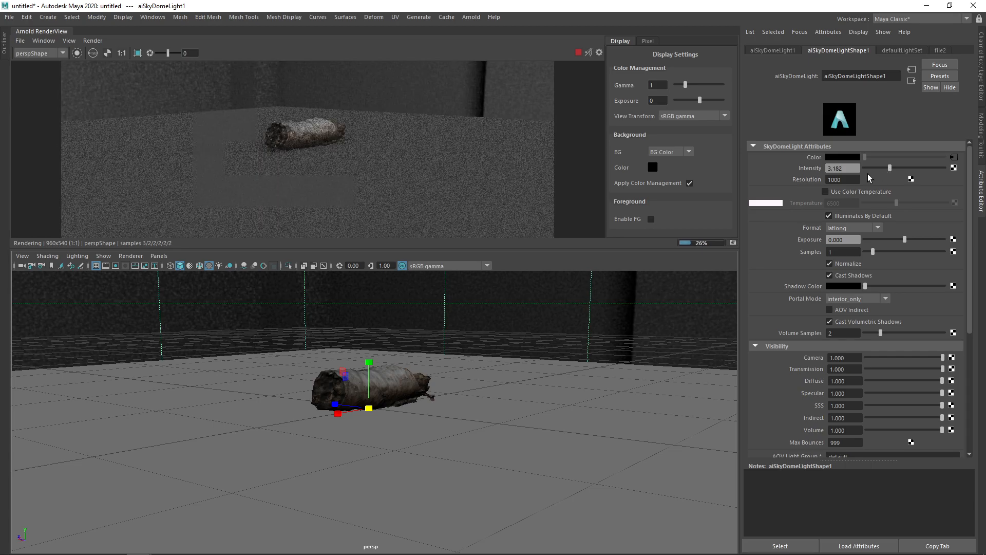
Step: Select the log mesh and set the specular Roughness of its aiStandardSurface1 material to 0.645
{"action": "scroll", "coordinate": [406, 363], "scroll_direction": "up", "scroll_amount": 5}
{"action": "left_click_drag", "start_coordinate": [396, 369], "coordinate": [451, 370], "text": "alt"}
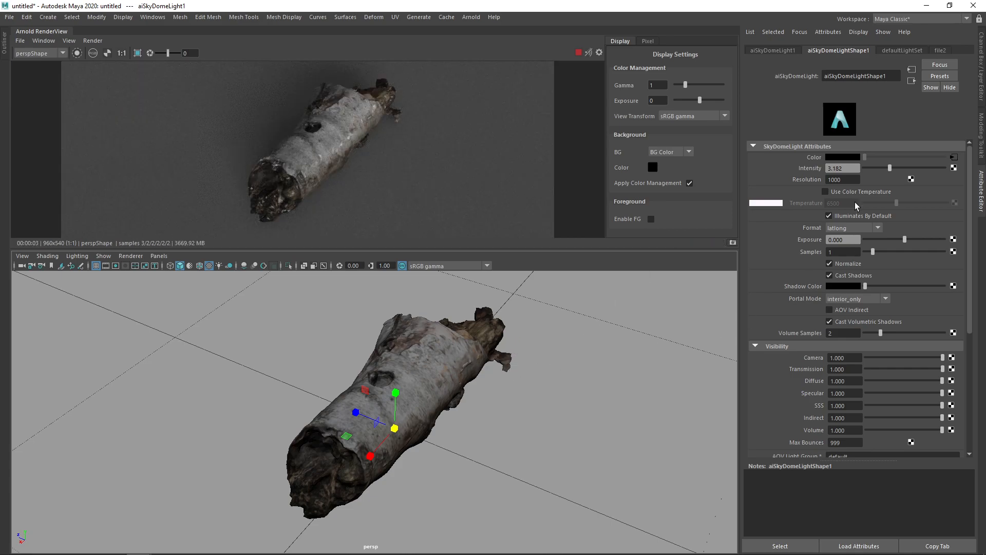
{"action": "left_click", "coordinate": [429, 317]}
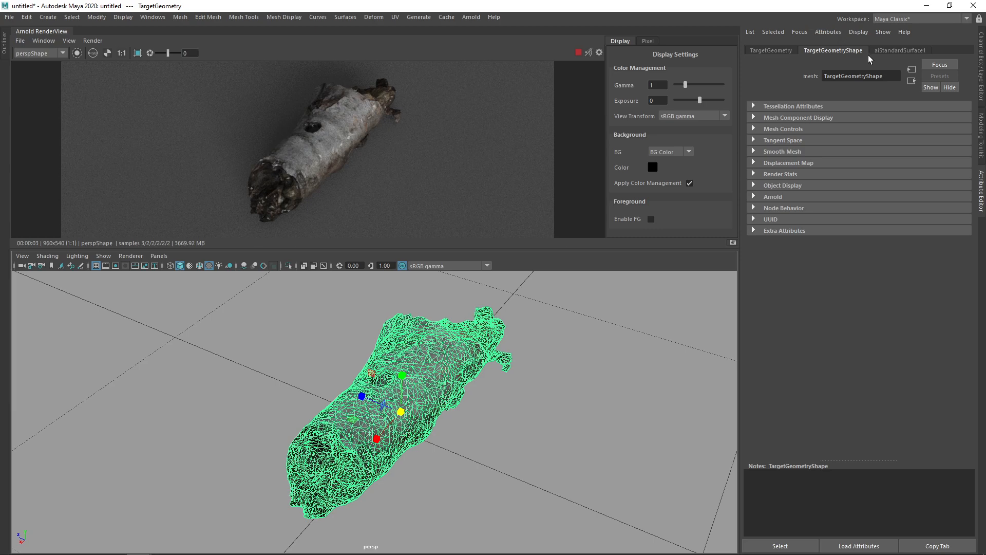
{"action": "left_click", "coordinate": [884, 50]}
{"action": "left_click", "coordinate": [915, 250]}
{"action": "left_click", "coordinate": [923, 250]}
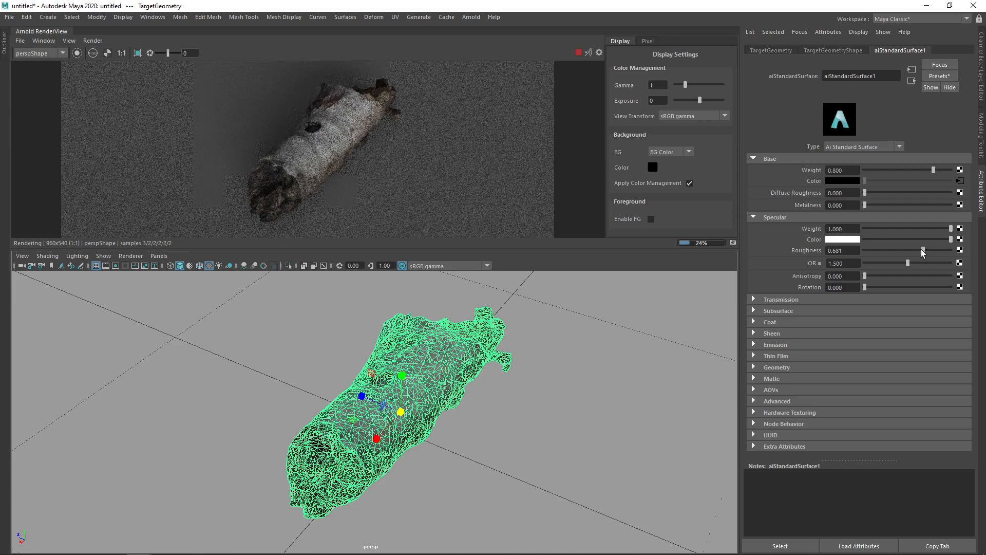
{"action": "left_click", "coordinate": [920, 251]}
Step: Soften all edges of the selected log mesh and check its shading in the Arnold render
{"action": "scroll", "coordinate": [440, 356], "scroll_direction": "up", "scroll_amount": 5}
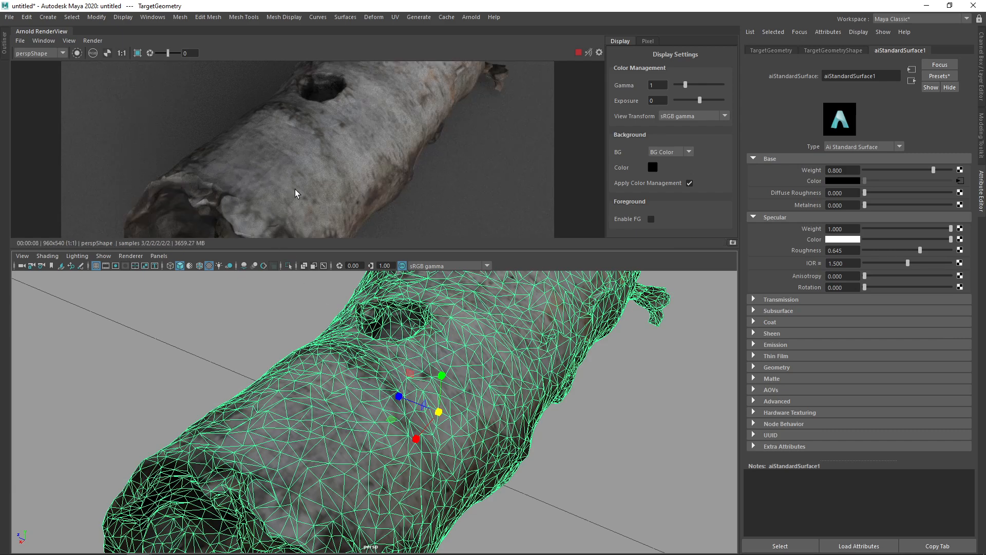
{"action": "right_click", "coordinate": [473, 262]}
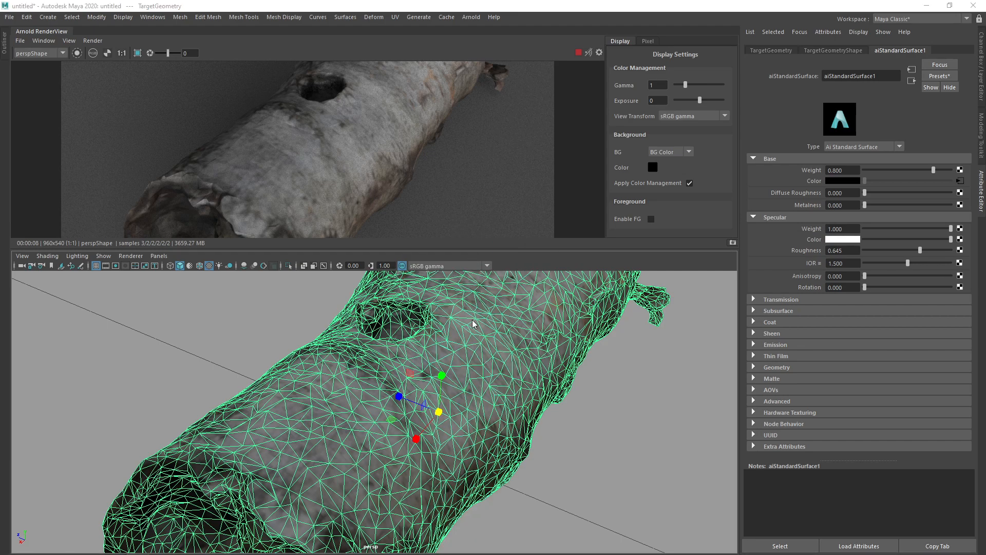
{"action": "key", "text": "space"}
{"action": "left_click", "coordinate": [444, 342]}
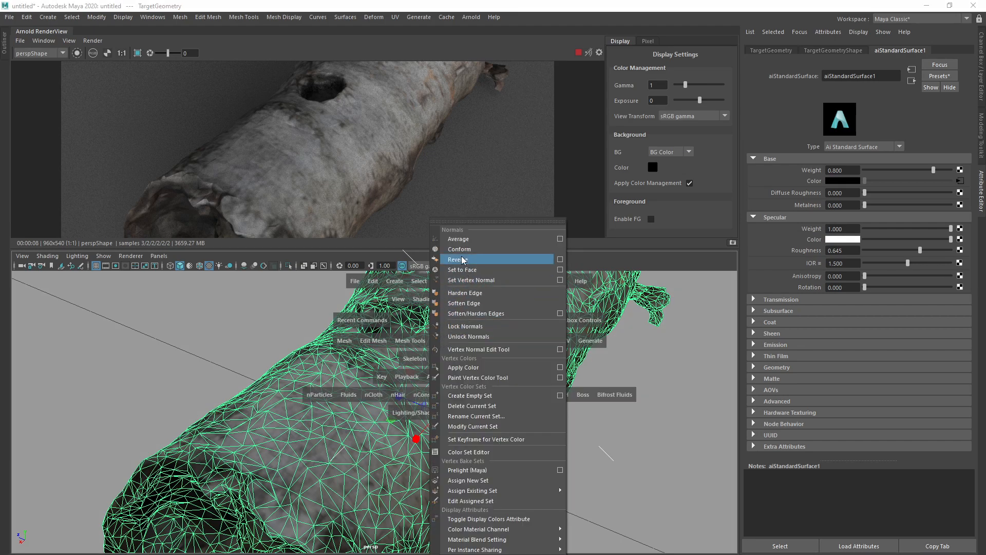
{"action": "left_click", "coordinate": [481, 302]}
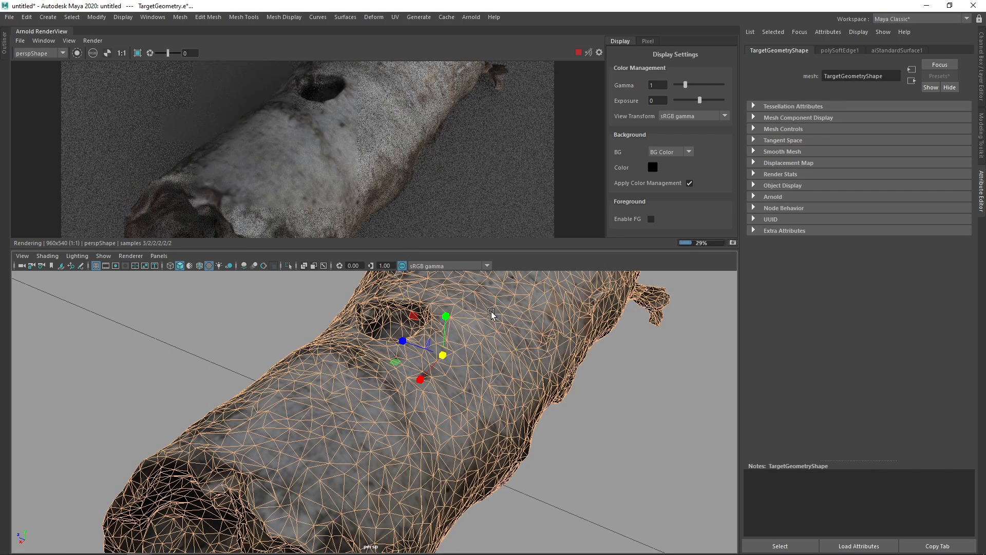
{"action": "left_click_drag", "start_coordinate": [486, 313], "coordinate": [522, 331], "text": "alt"}
{"action": "right_click_drag", "start_coordinate": [522, 331], "coordinate": [452, 333], "text": "alt"}
{"action": "right_click_drag", "start_coordinate": [570, 336], "coordinate": [560, 335], "text": "alt"}
{"action": "left_click_drag", "start_coordinate": [559, 335], "coordinate": [583, 364], "text": "alt"}
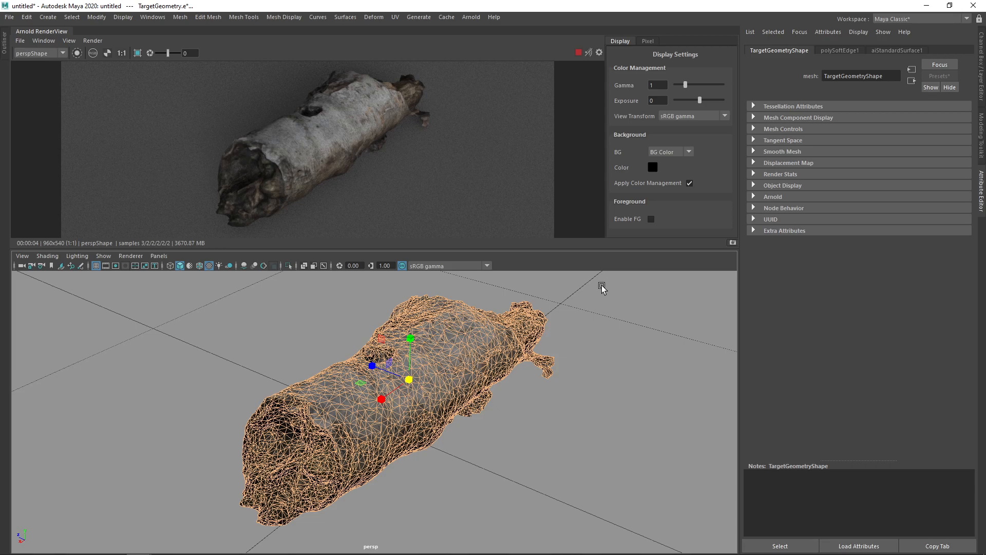
{"action": "left_click_drag", "start_coordinate": [519, 324], "coordinate": [504, 341], "text": "alt"}
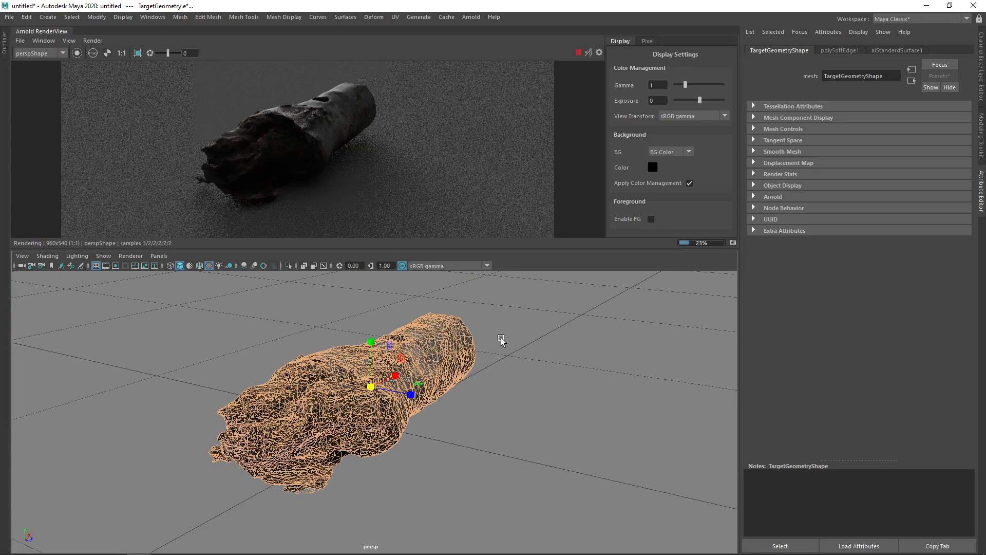